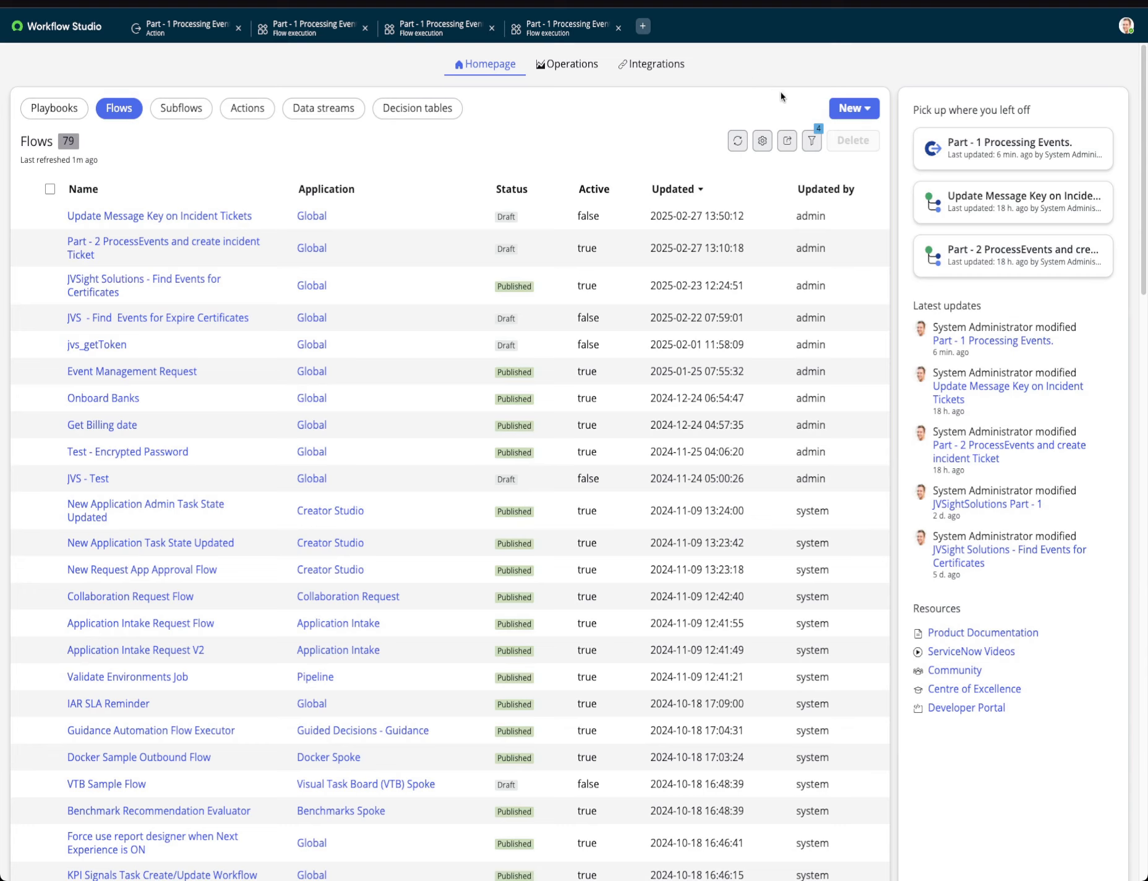
Create a new flow named "Part 1 - Processing Events and Create Incident Record" in the Global application.
left_click(852, 111)
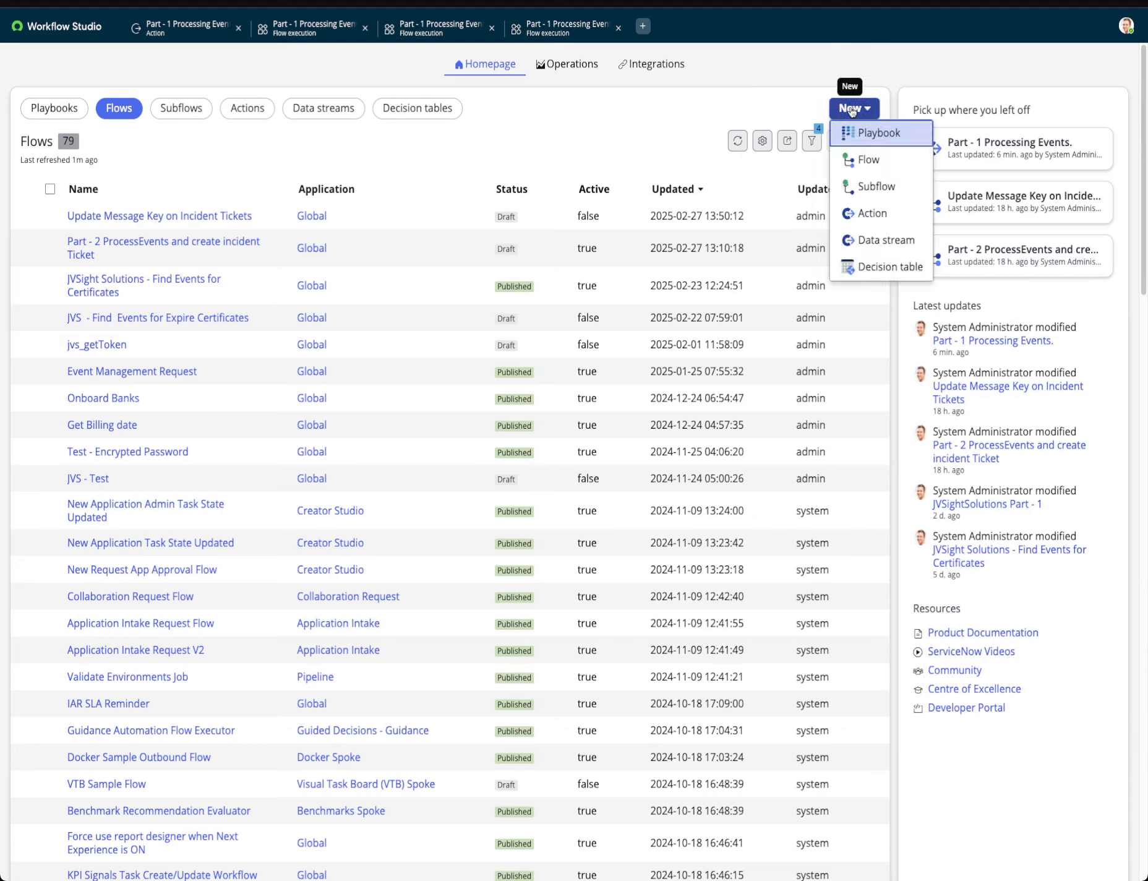
left_click(870, 162)
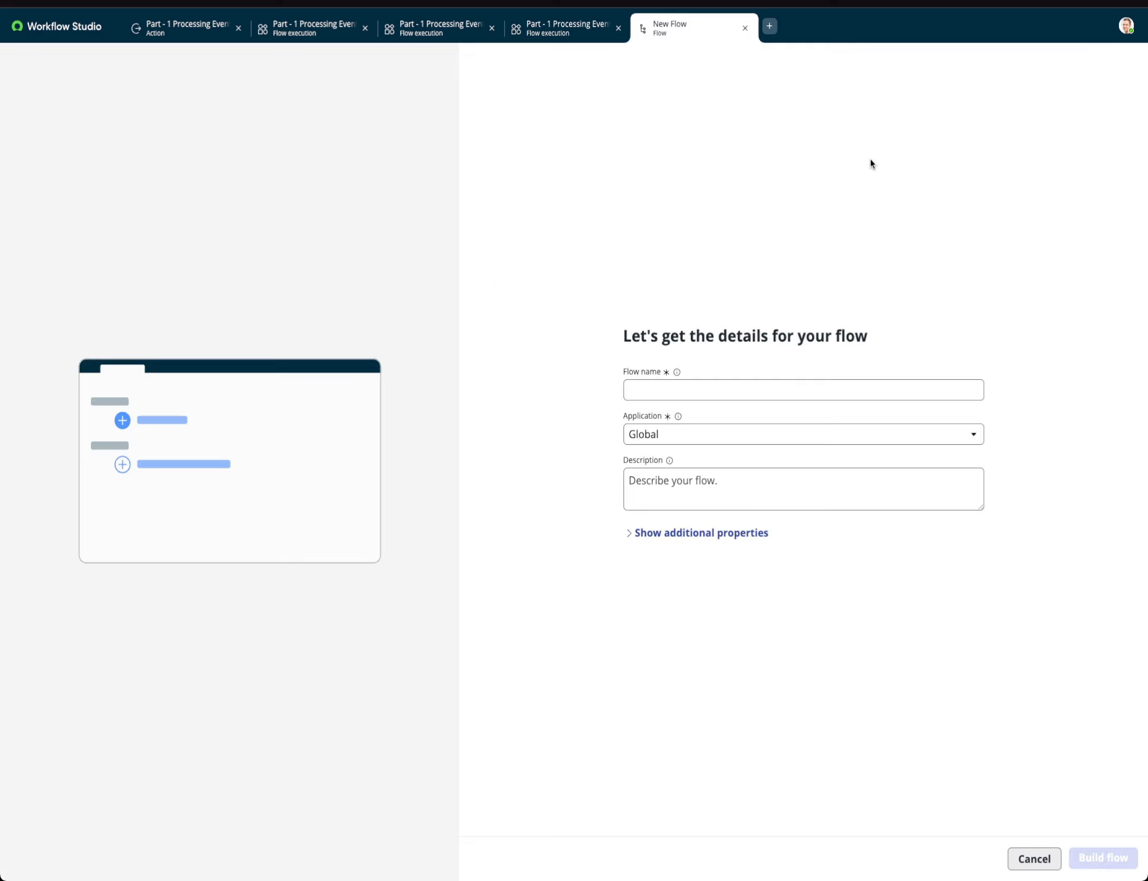
left_click(764, 399)
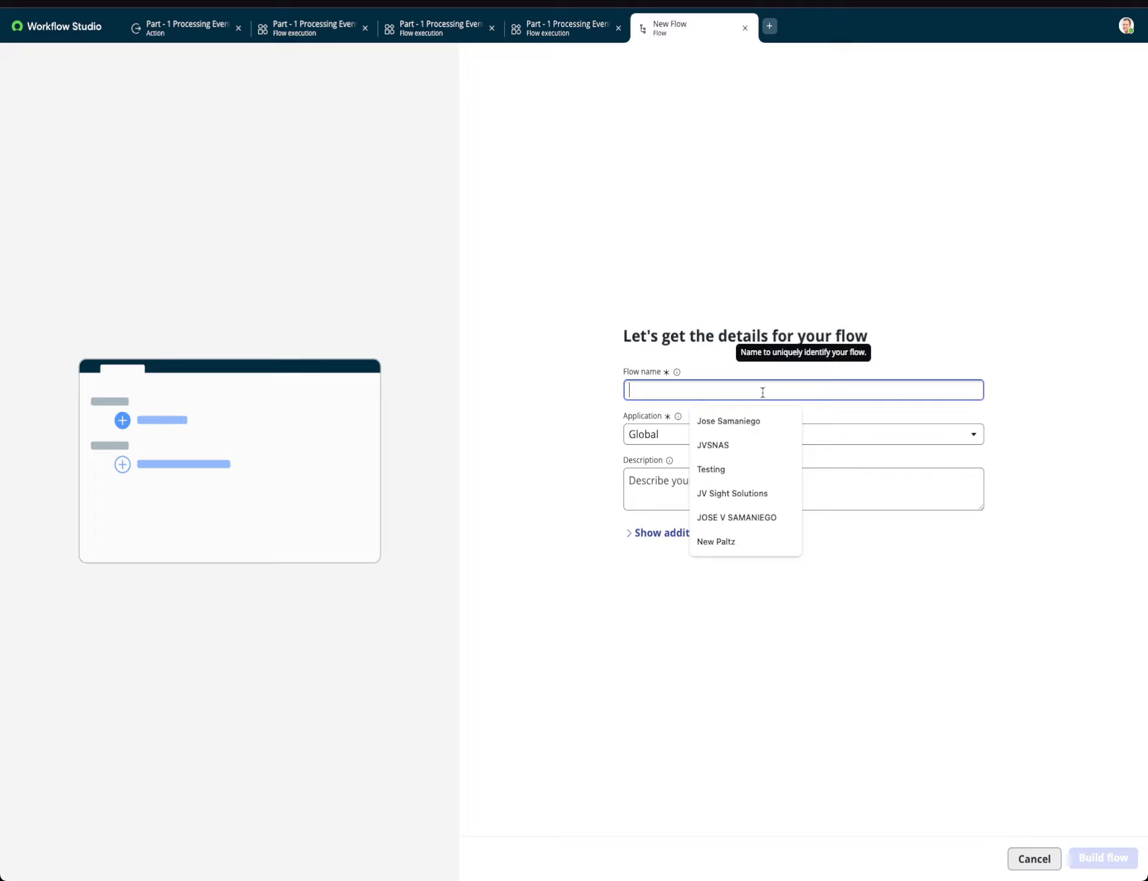
type("Part 1 ")
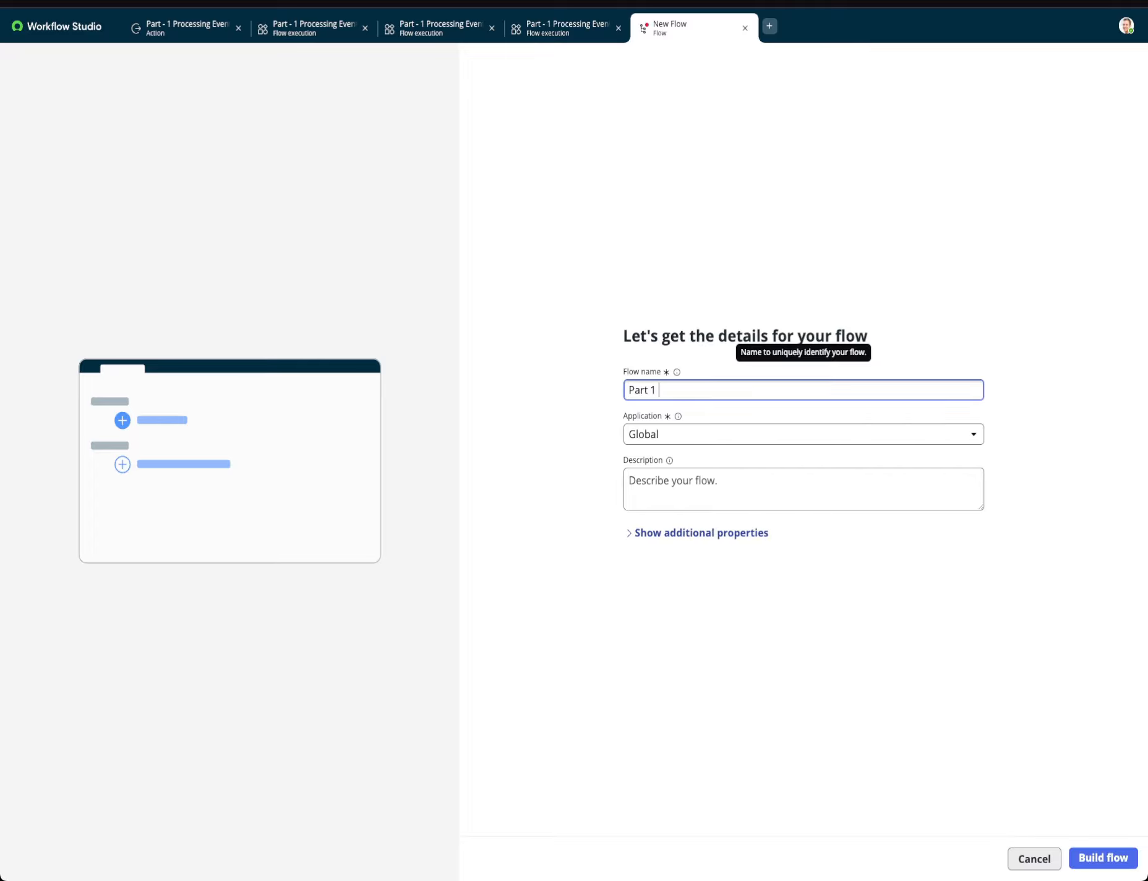
type("_ pRo")
key("BackSpace")
key("BackSpace")
key("BackSpace")
type("Pros")
type("essing ")
type("Events and Crea")
type("te Incident Re")
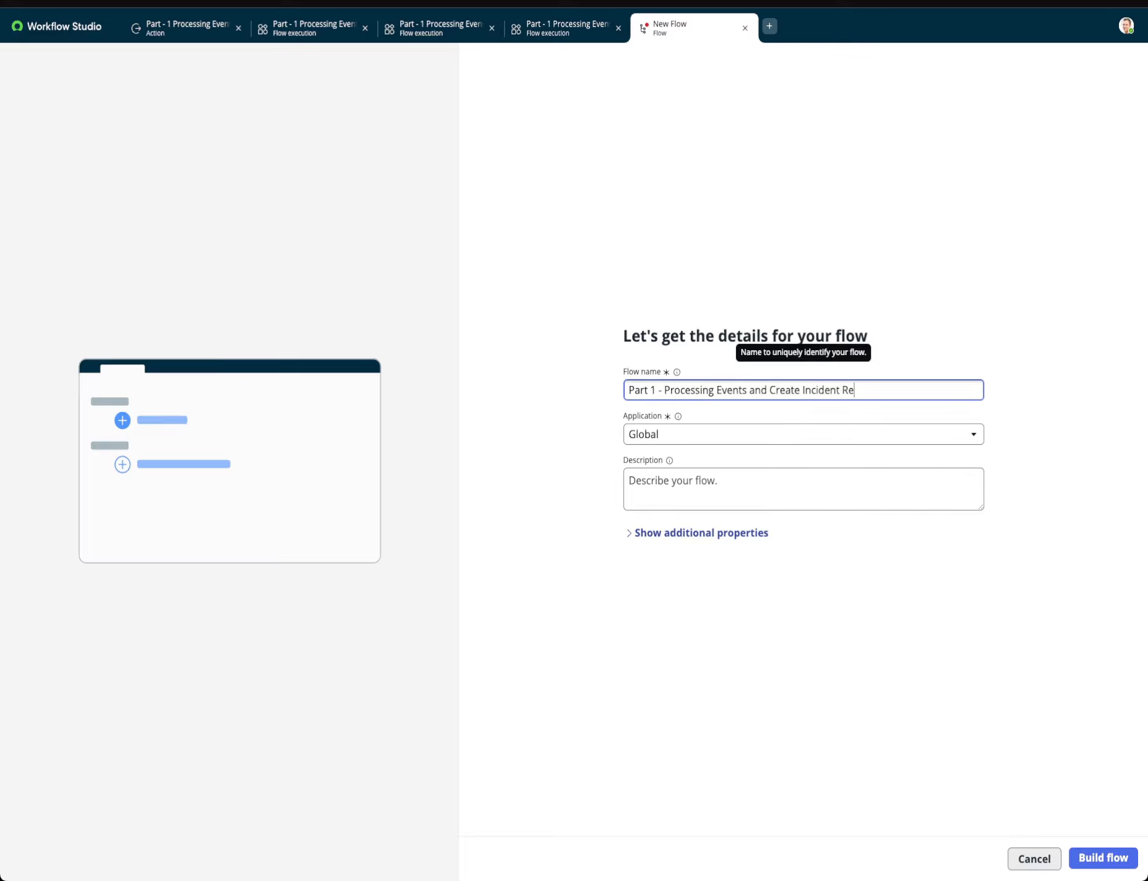
type("cord")
left_click(739, 474)
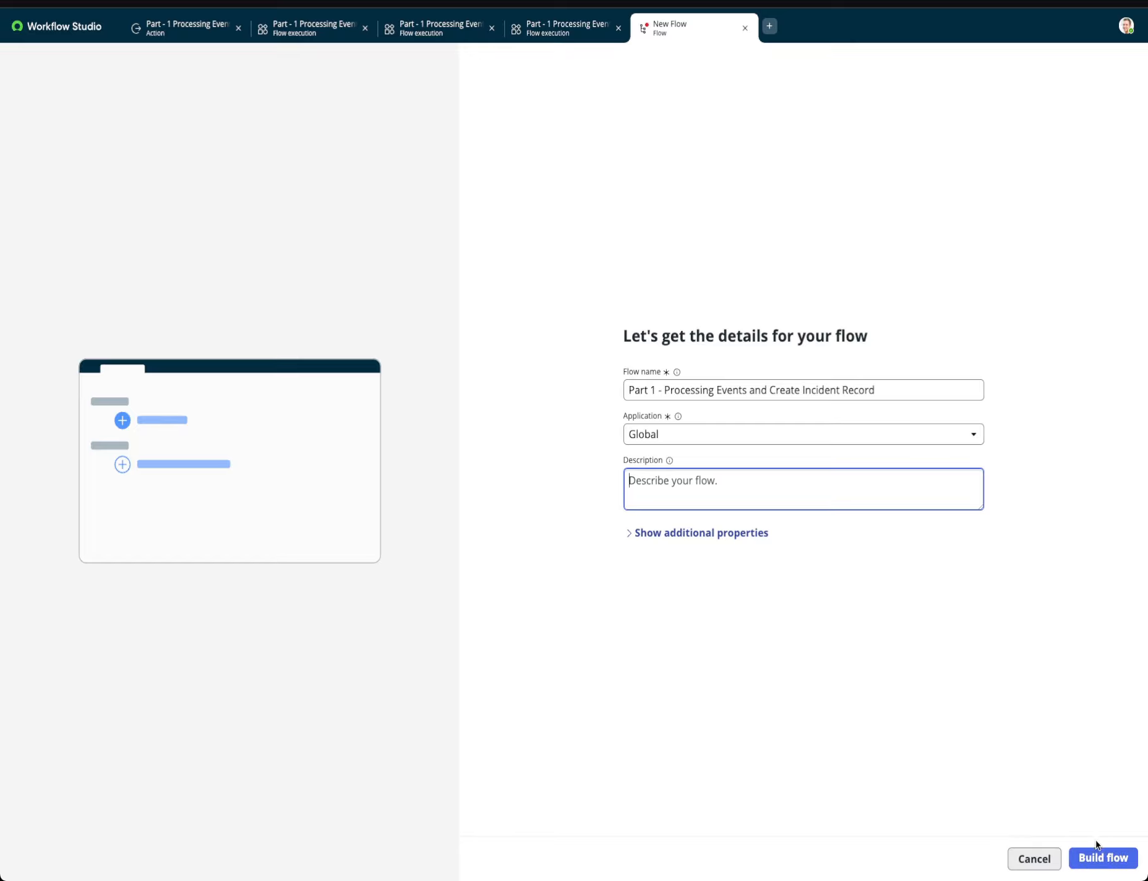
left_click(1091, 860)
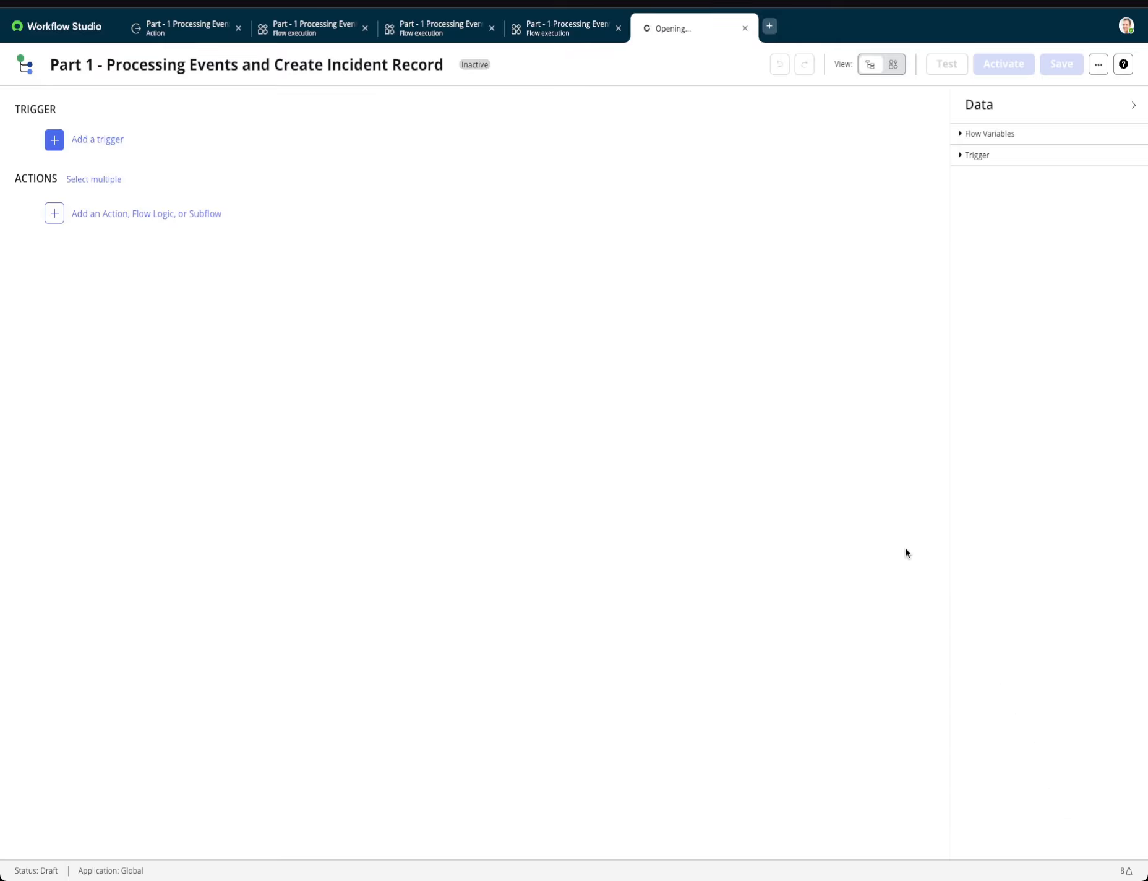
Add a scheduled Daily trigger to the flow with its run time set to 09:00:00.
left_click(97, 141)
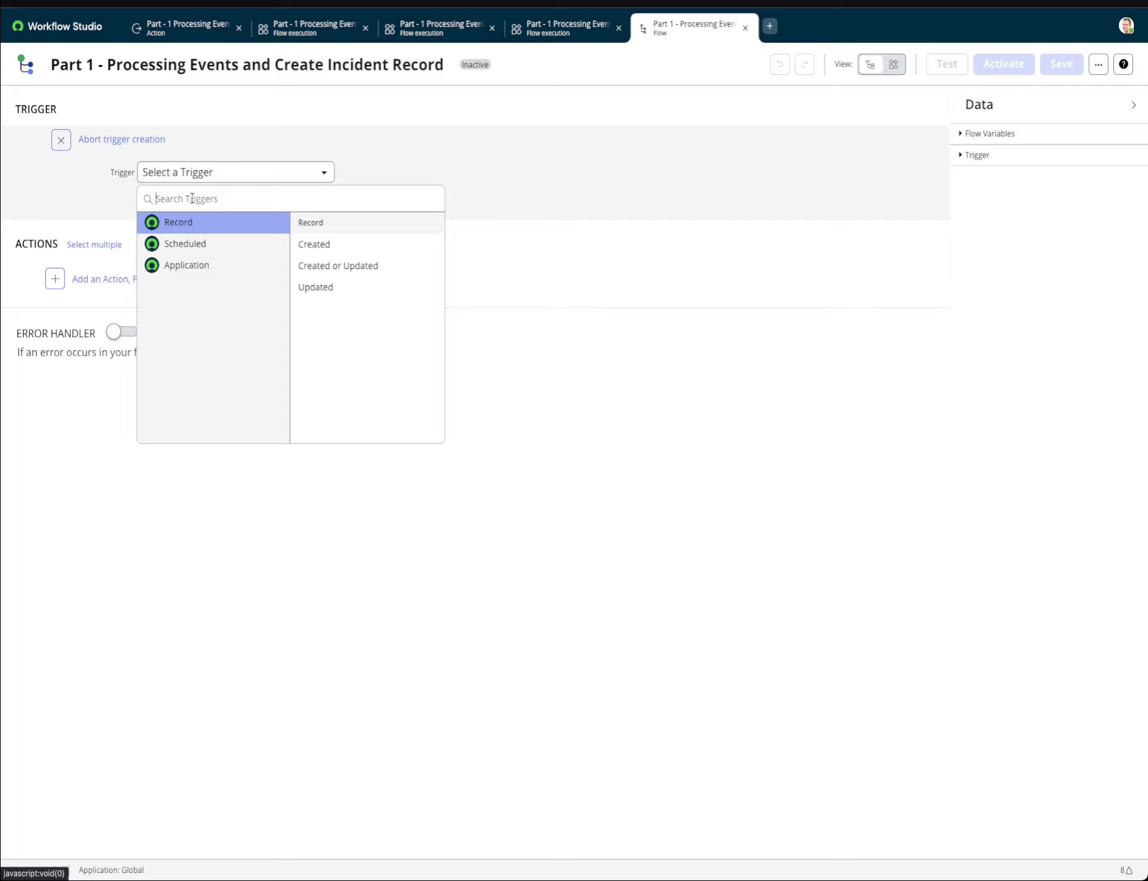
left_click(206, 245)
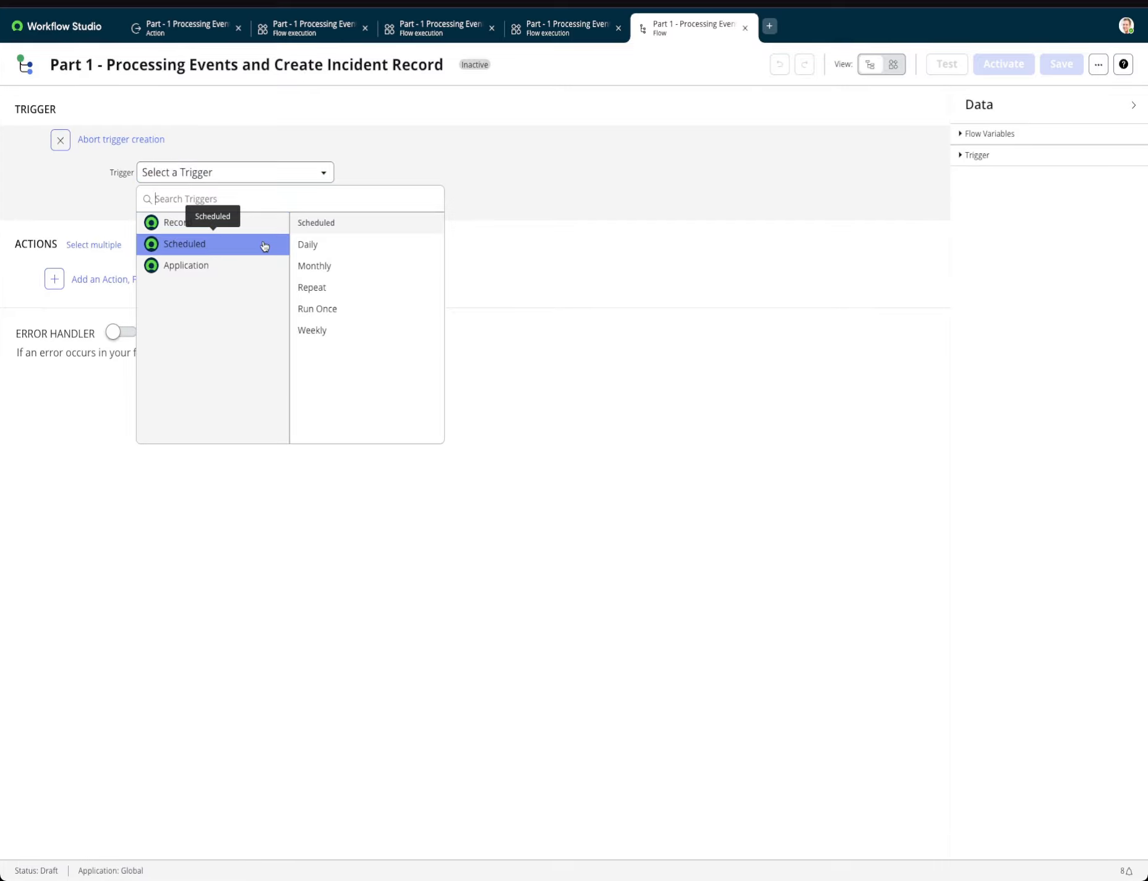
left_click(307, 243)
left_click_drag(159, 201, 118, 204)
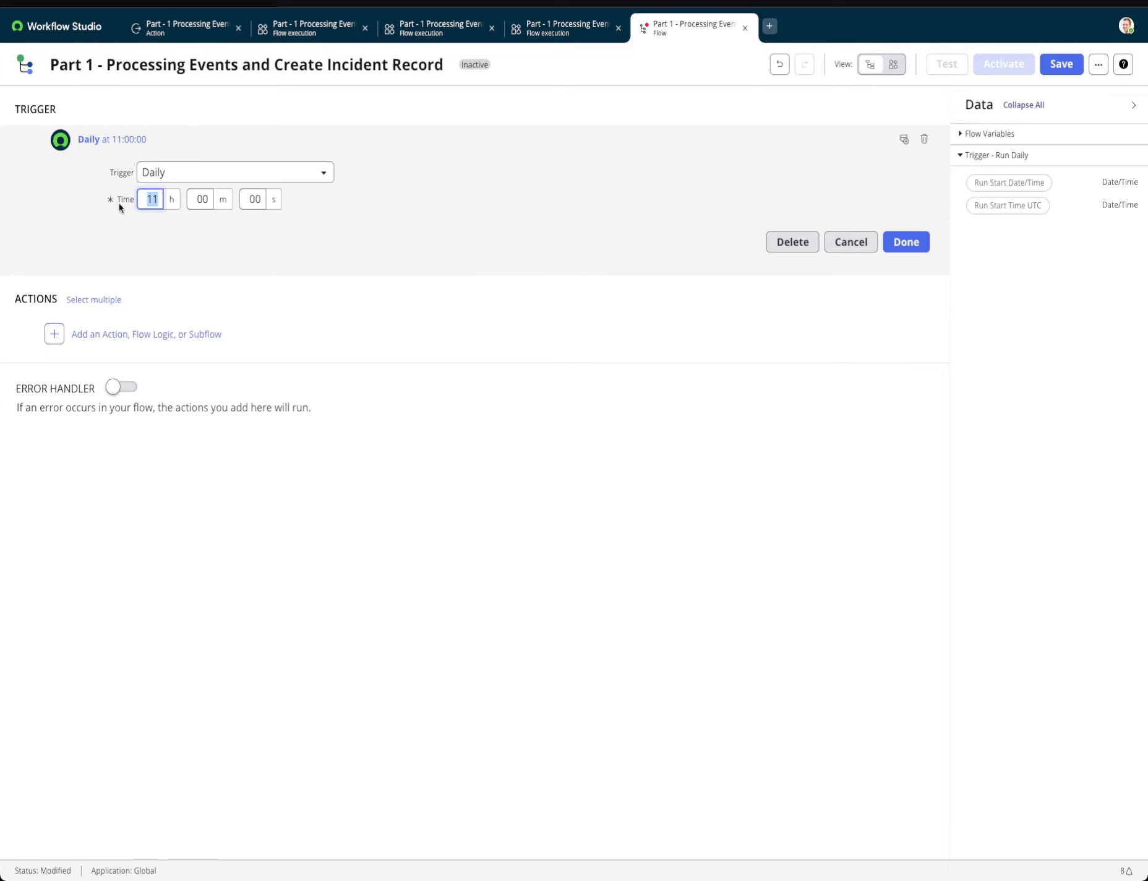
type("9")
left_click(897, 248)
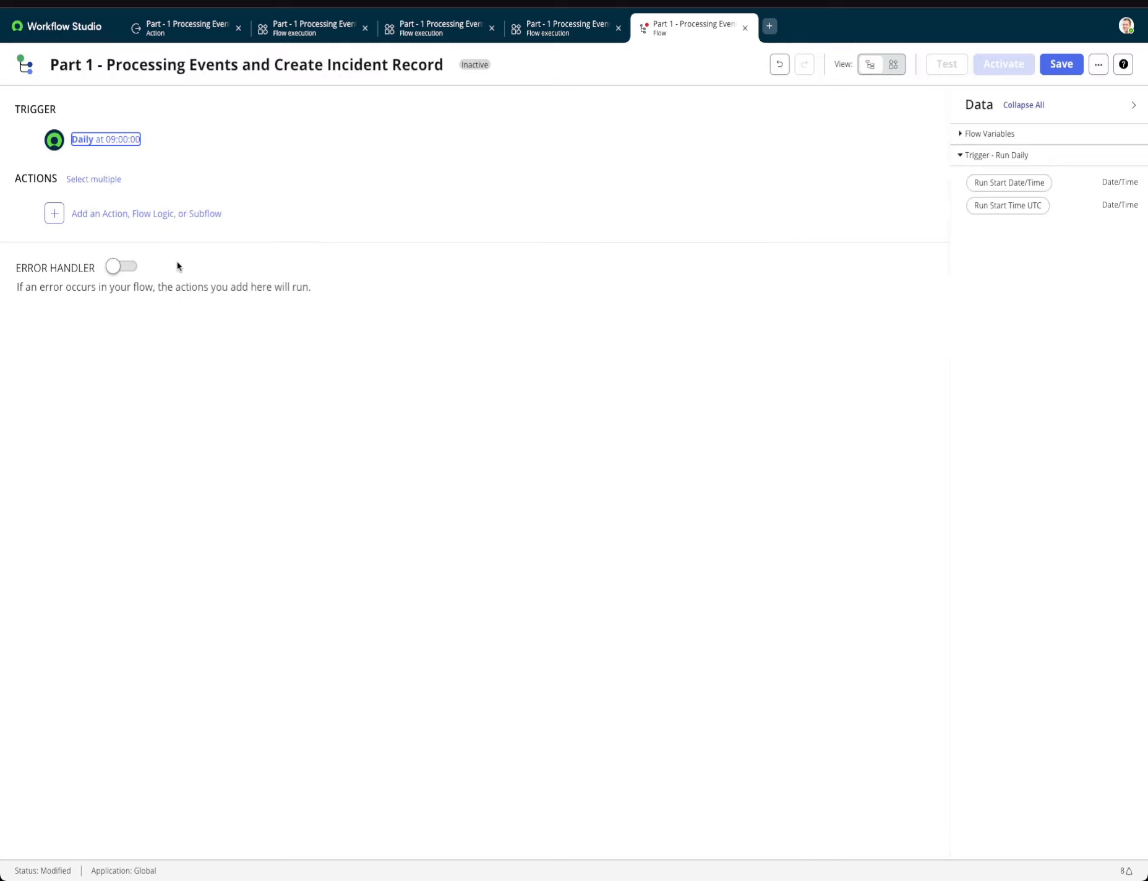
Add a Look Up Records action as the flow's first action.
left_click(148, 216)
left_click(110, 213)
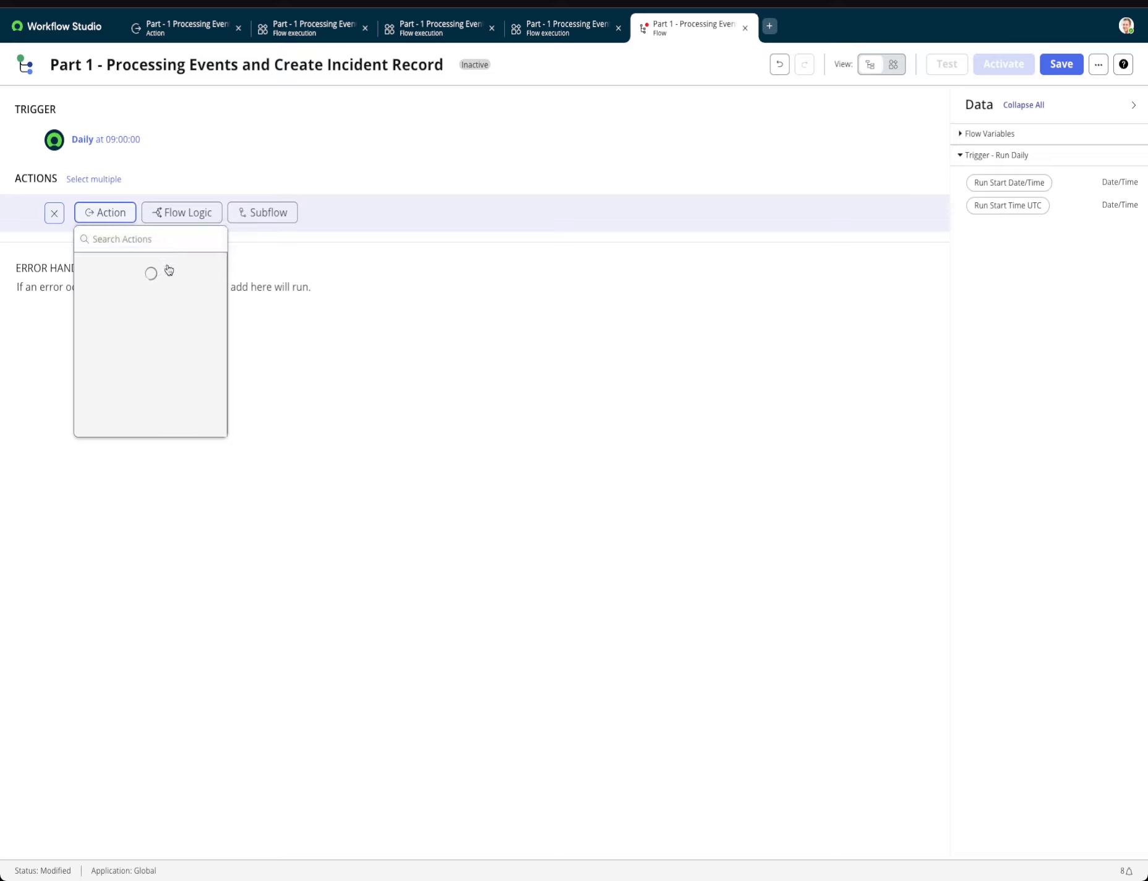
type("recor")
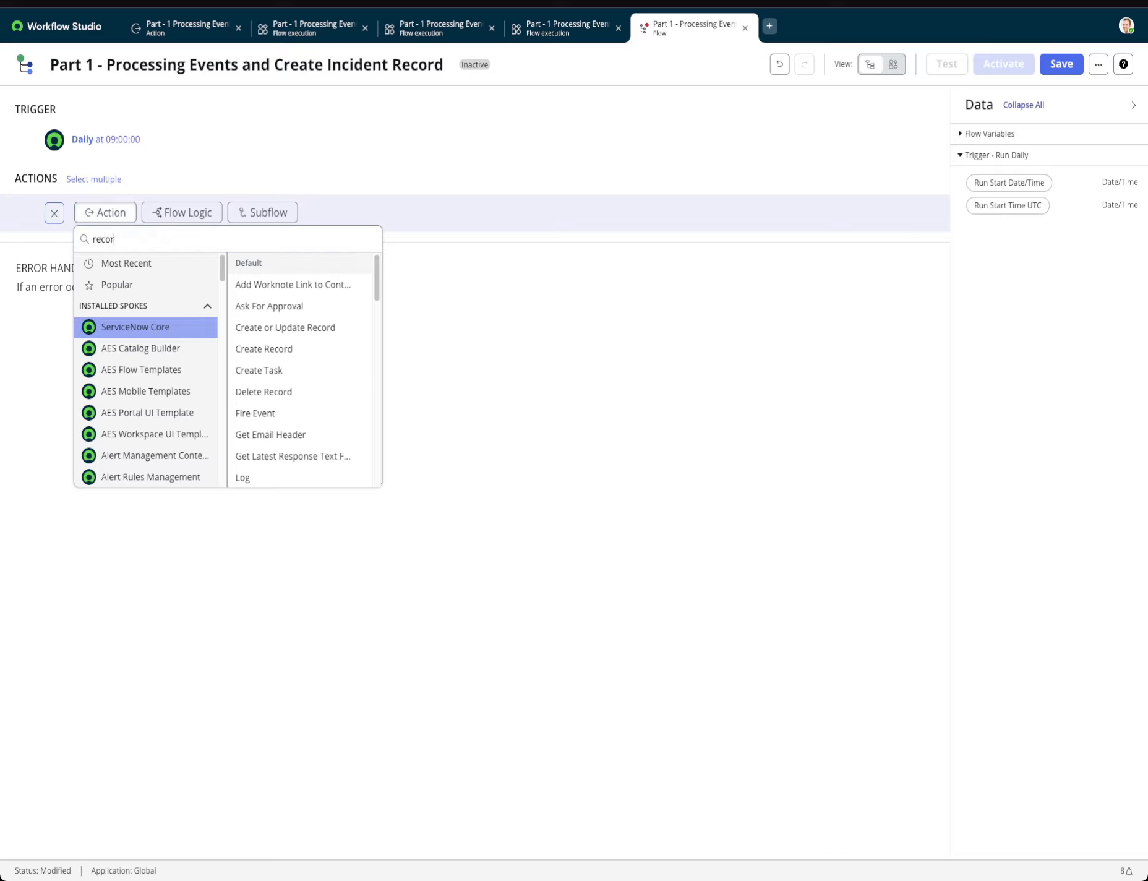
type("d look")
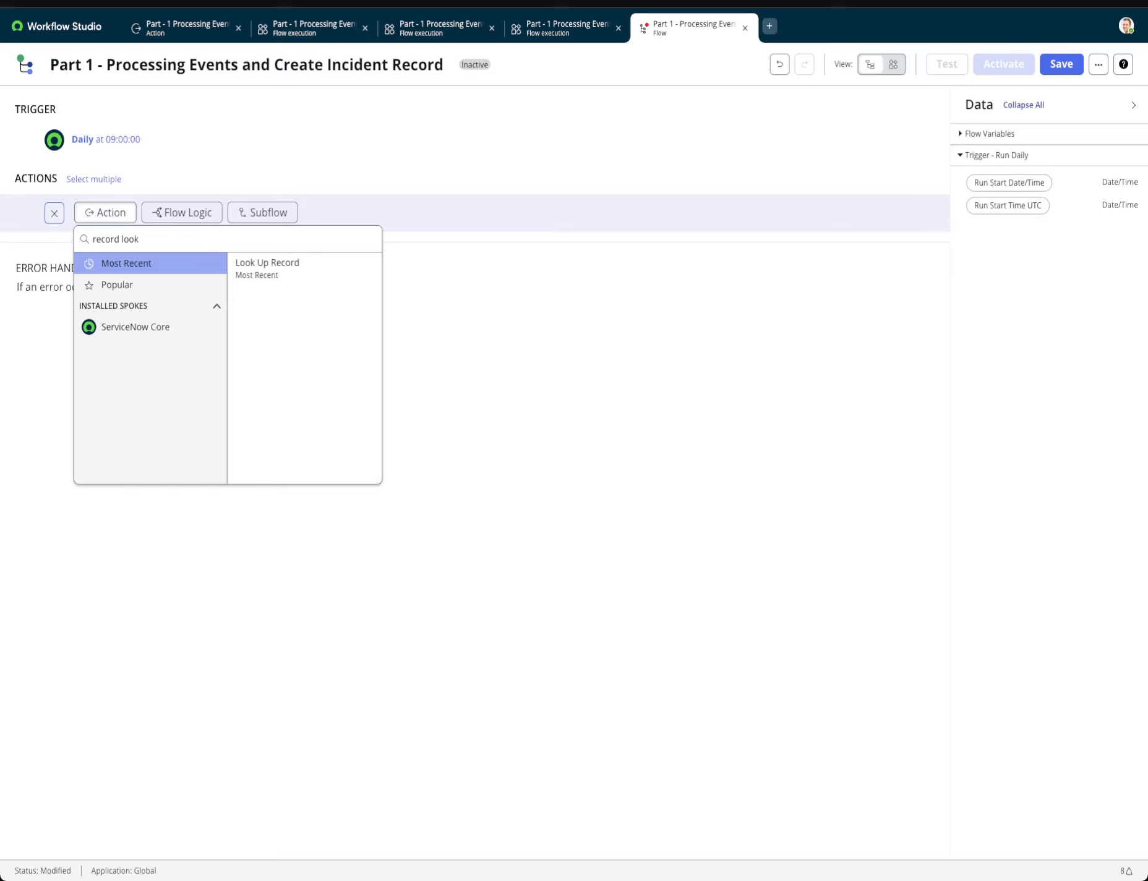
left_click(165, 285)
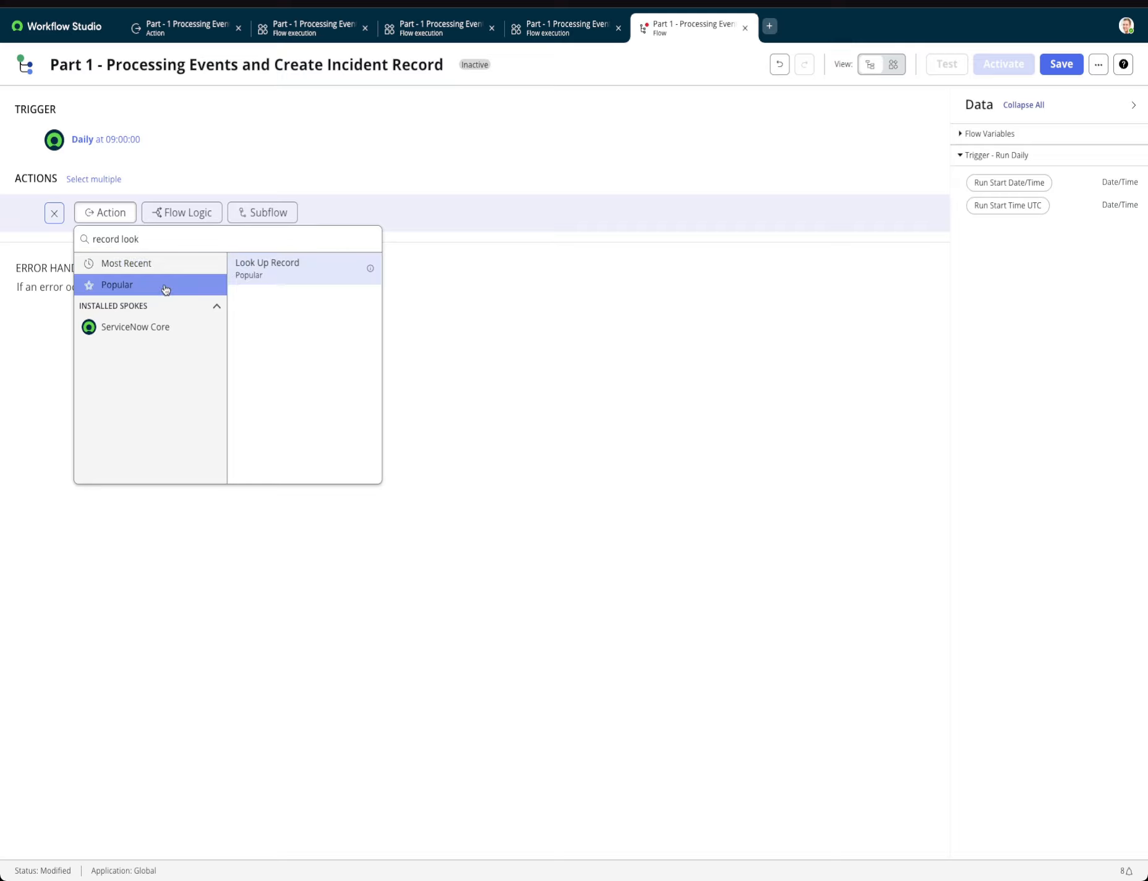
left_click(149, 268)
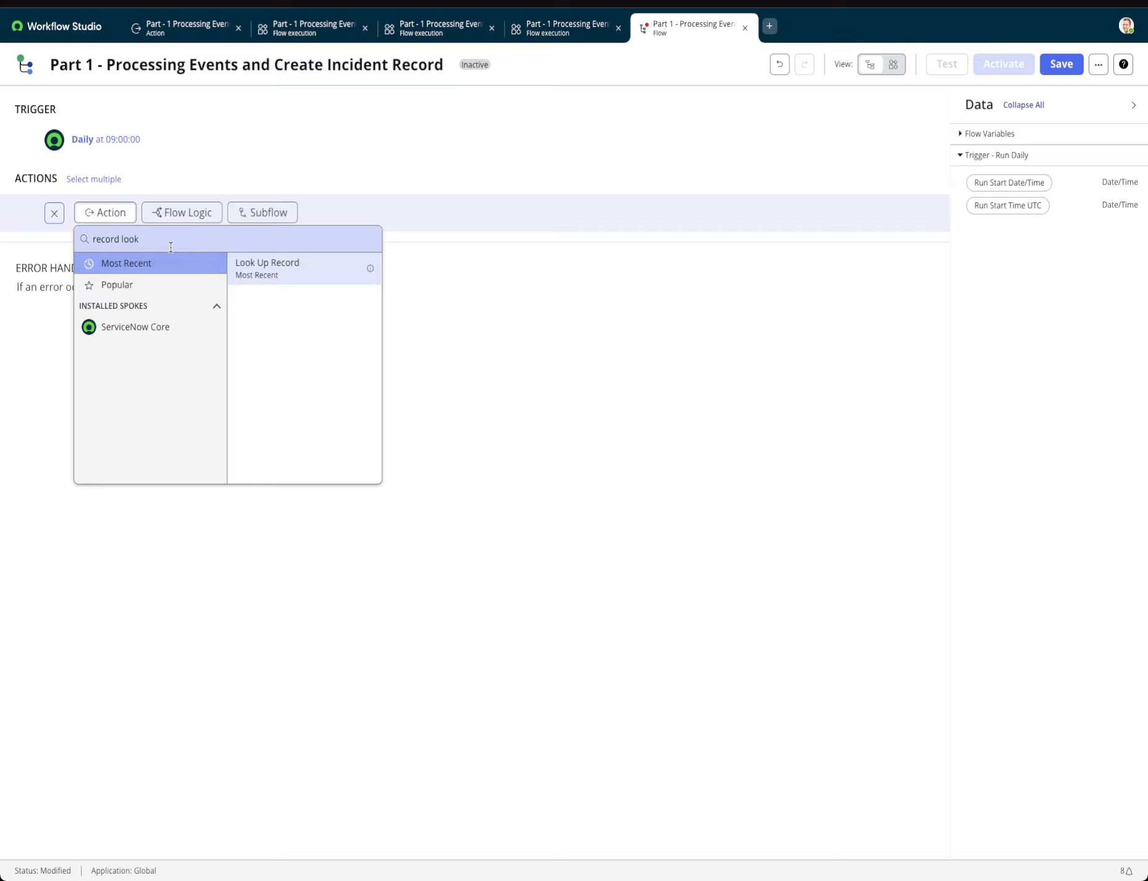
left_click_drag(171, 243, 74, 243)
type("look up")
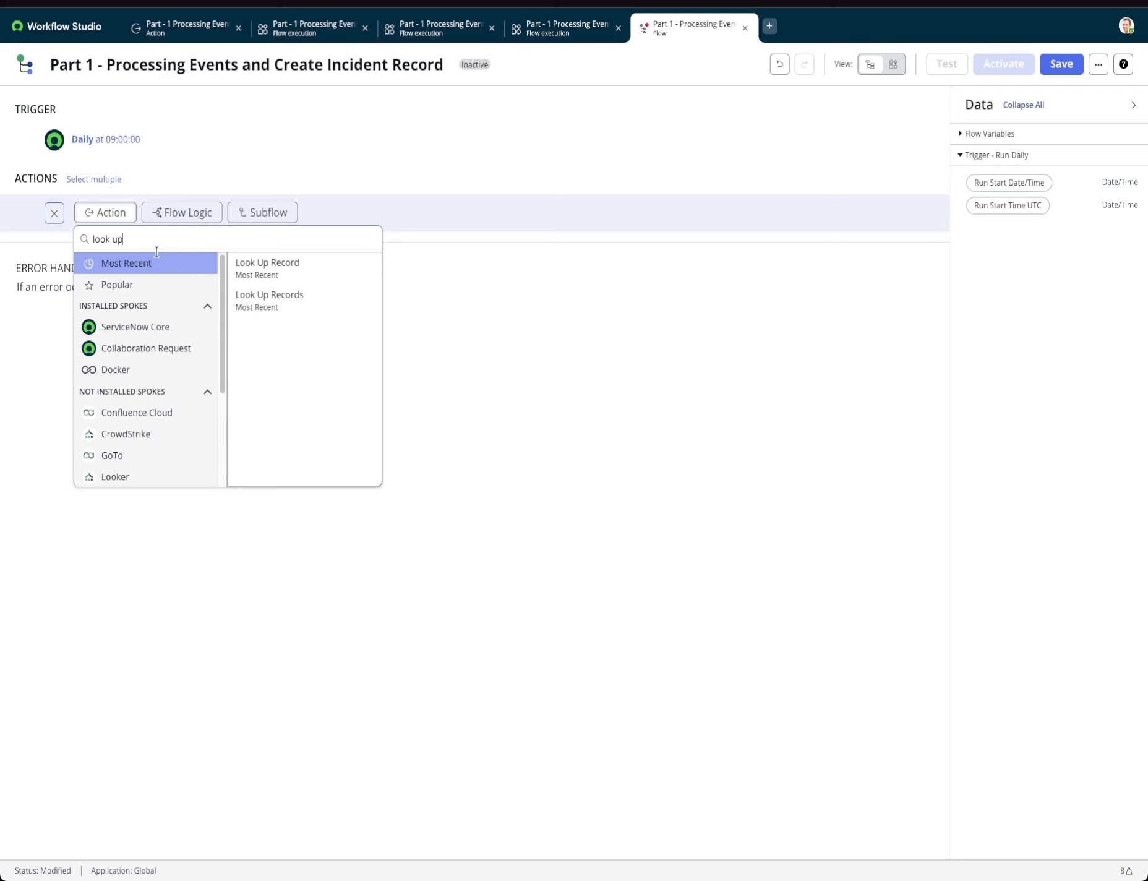
left_click(266, 296)
Set the table of the Look Up Records action to Event [em_event].
left_click(264, 284)
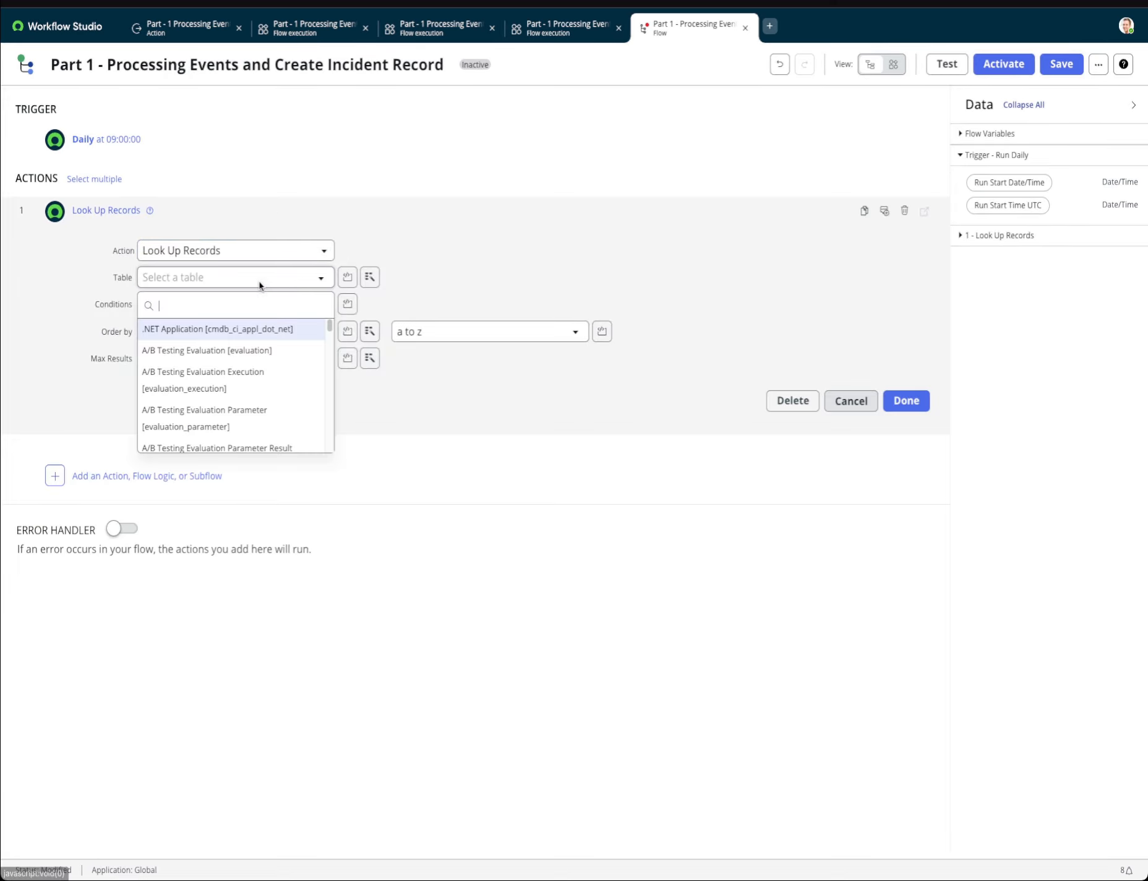
type("em_event")
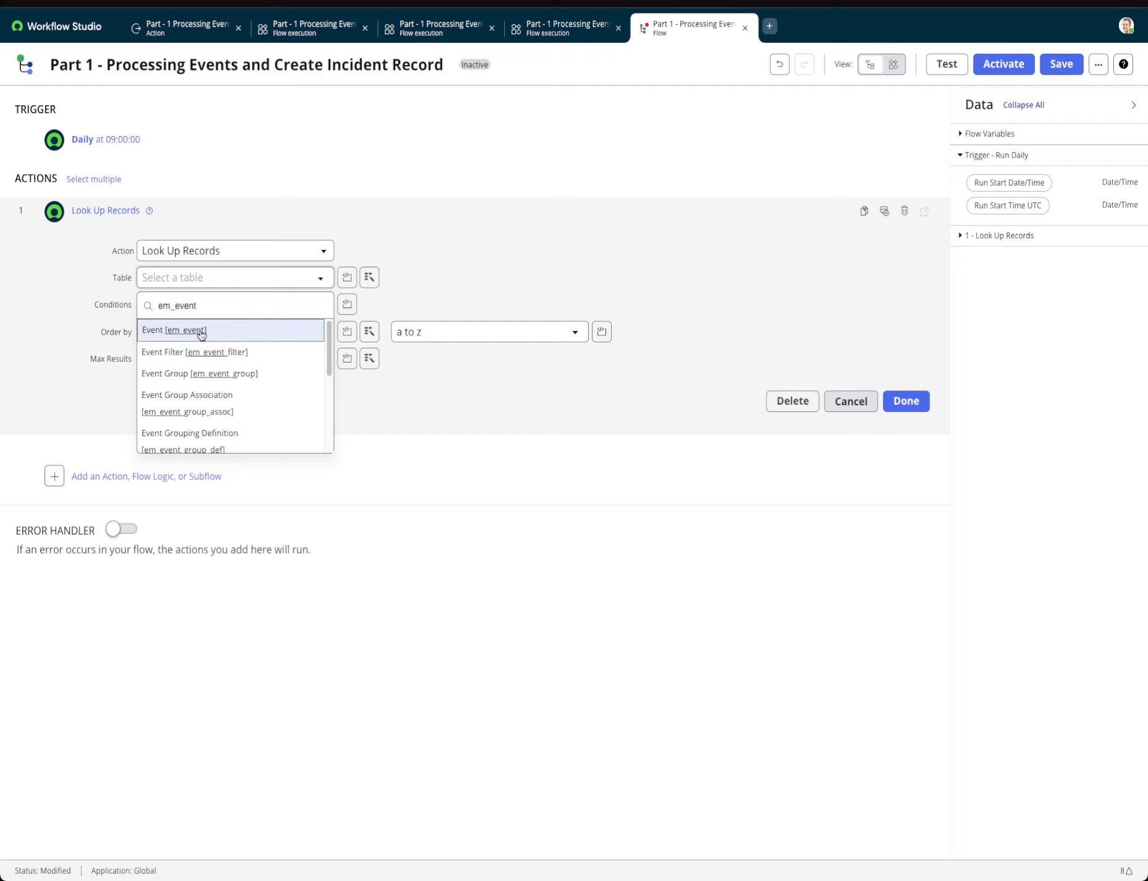
left_click(197, 329)
Filter the event lookup with the condition Description contains "Certificate is about to Expire" and finish the action.
left_click(255, 328)
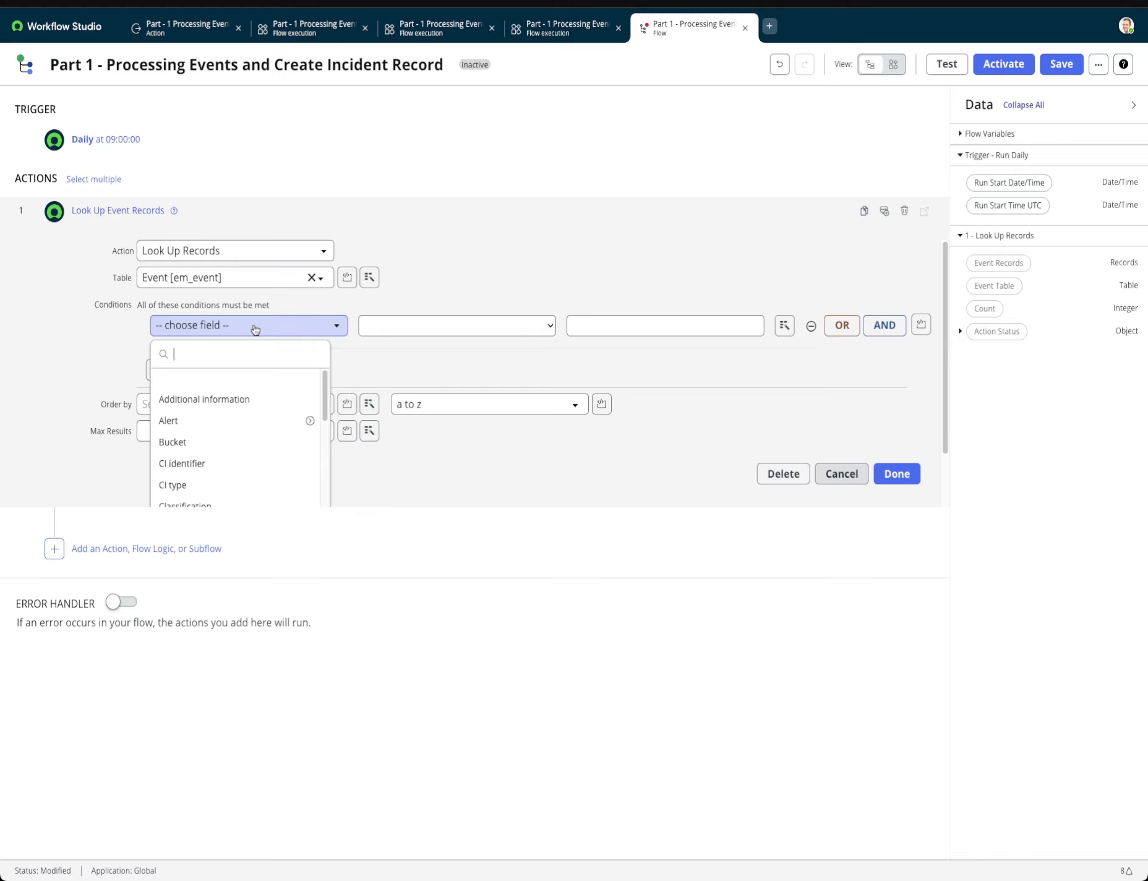
type("des")
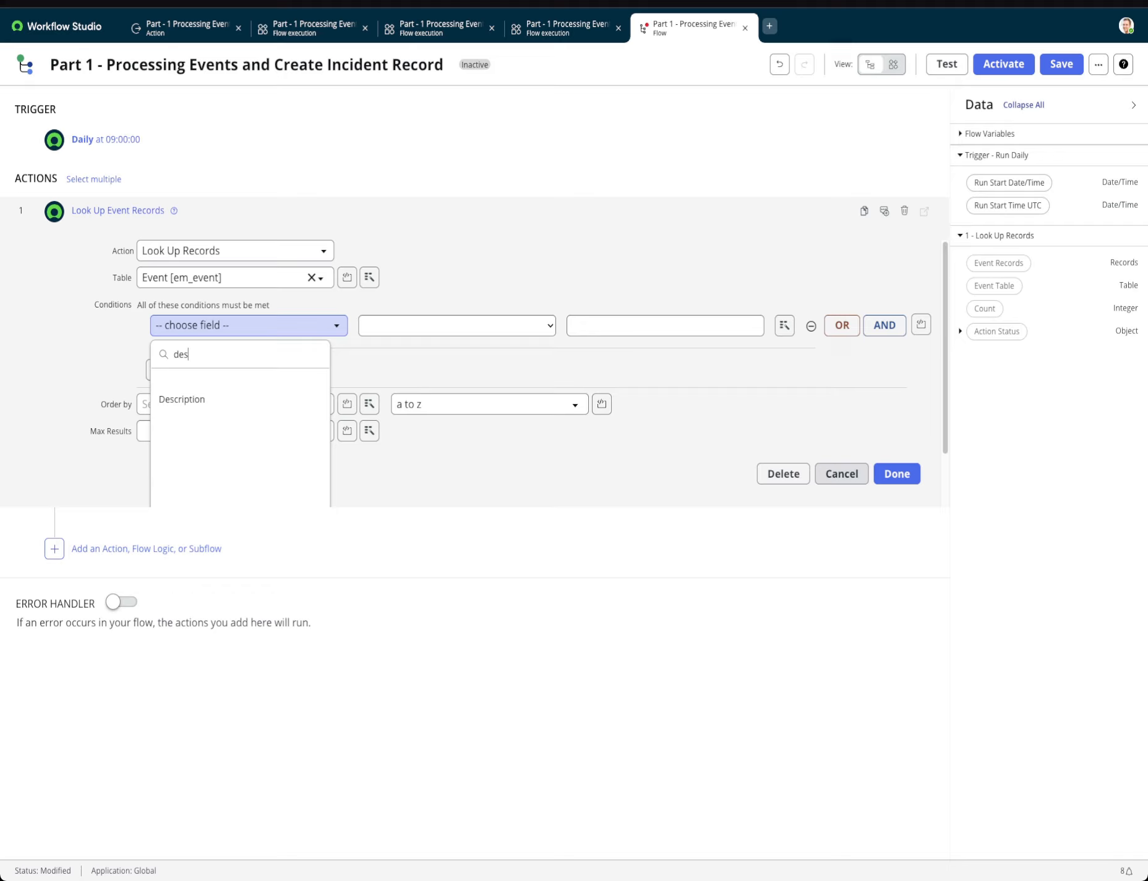
left_click(238, 402)
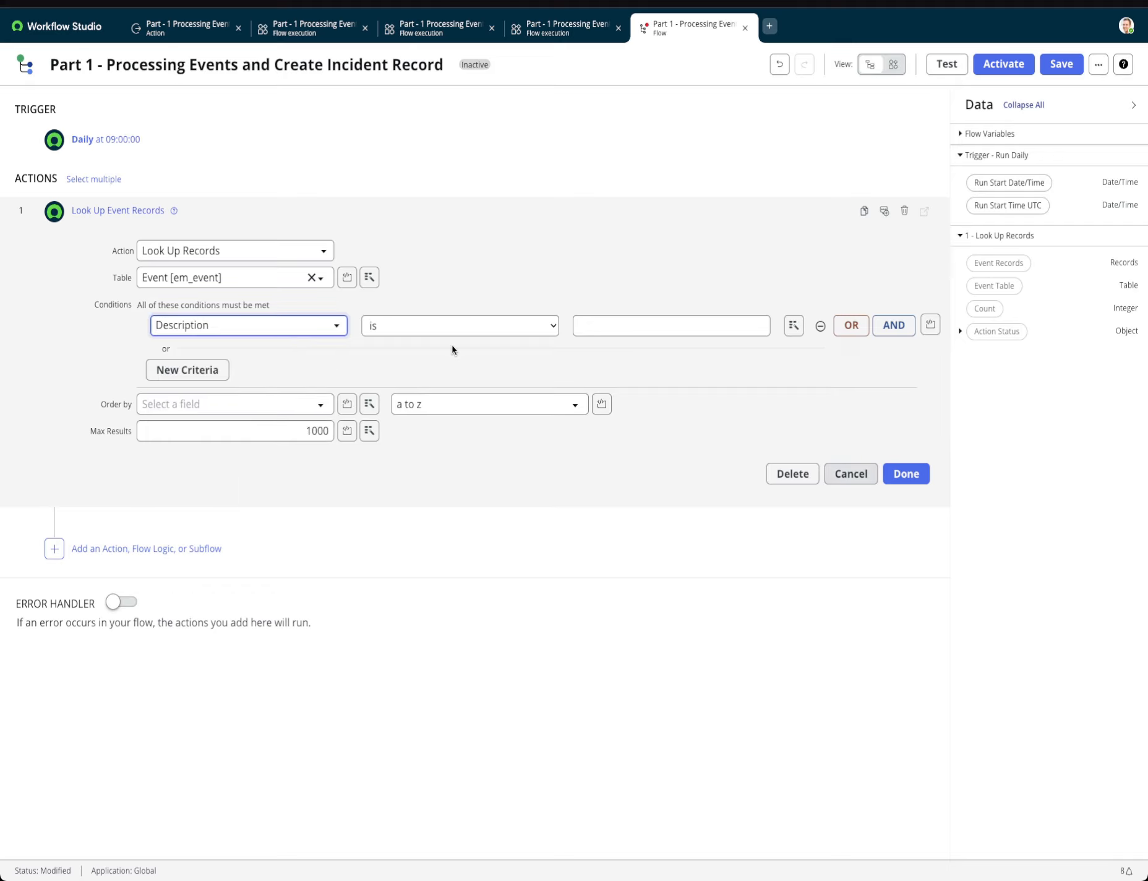
left_click(445, 327)
left_click(412, 429)
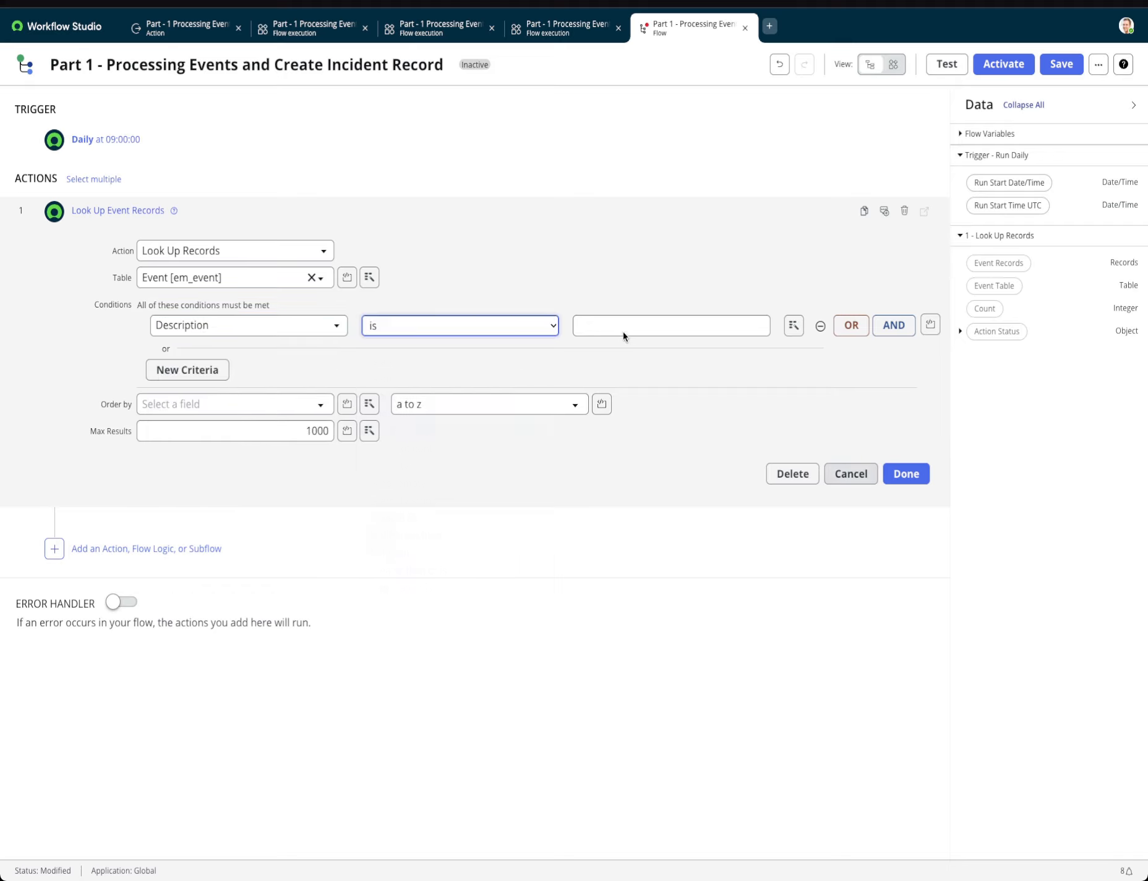
left_click(622, 330)
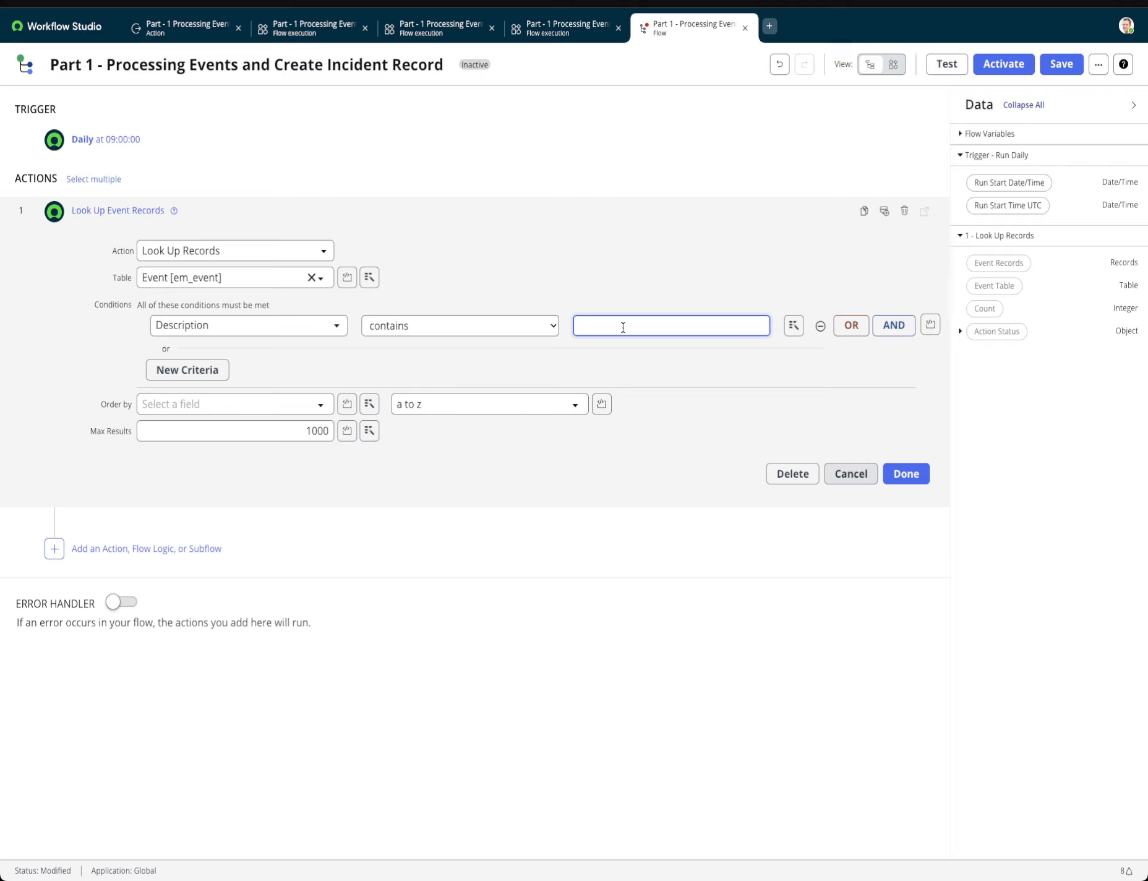
type("Certificate is about to Expire")
left_click(906, 474)
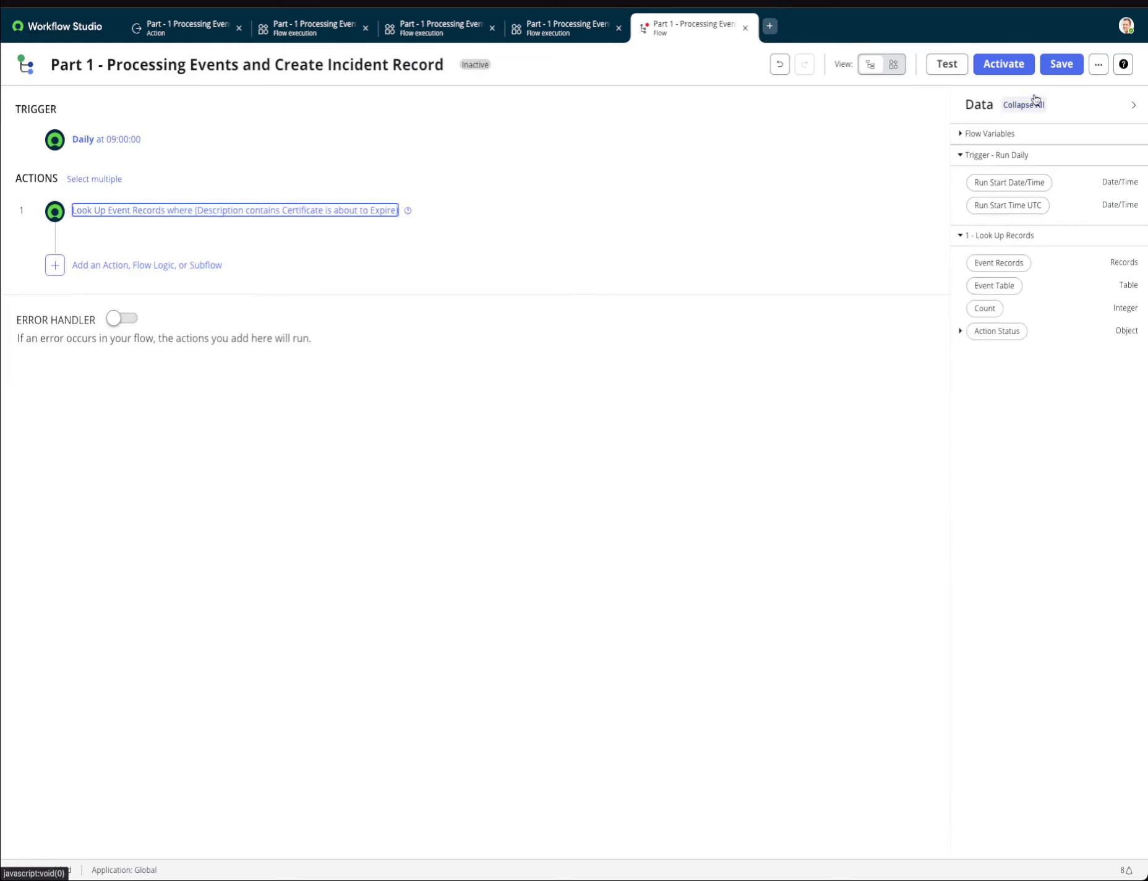
Save the flow, run a test of it and open the test's execution details.
left_click(1046, 64)
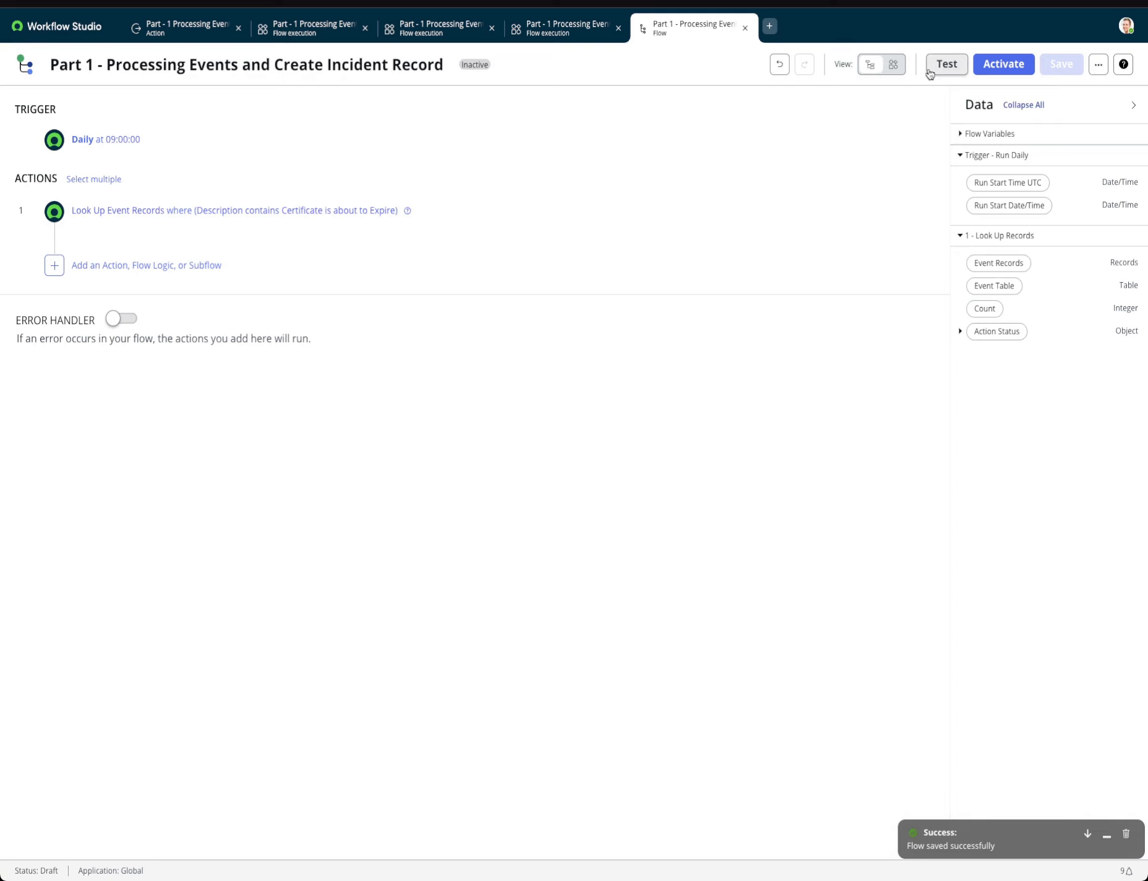
left_click(934, 68)
left_click(773, 266)
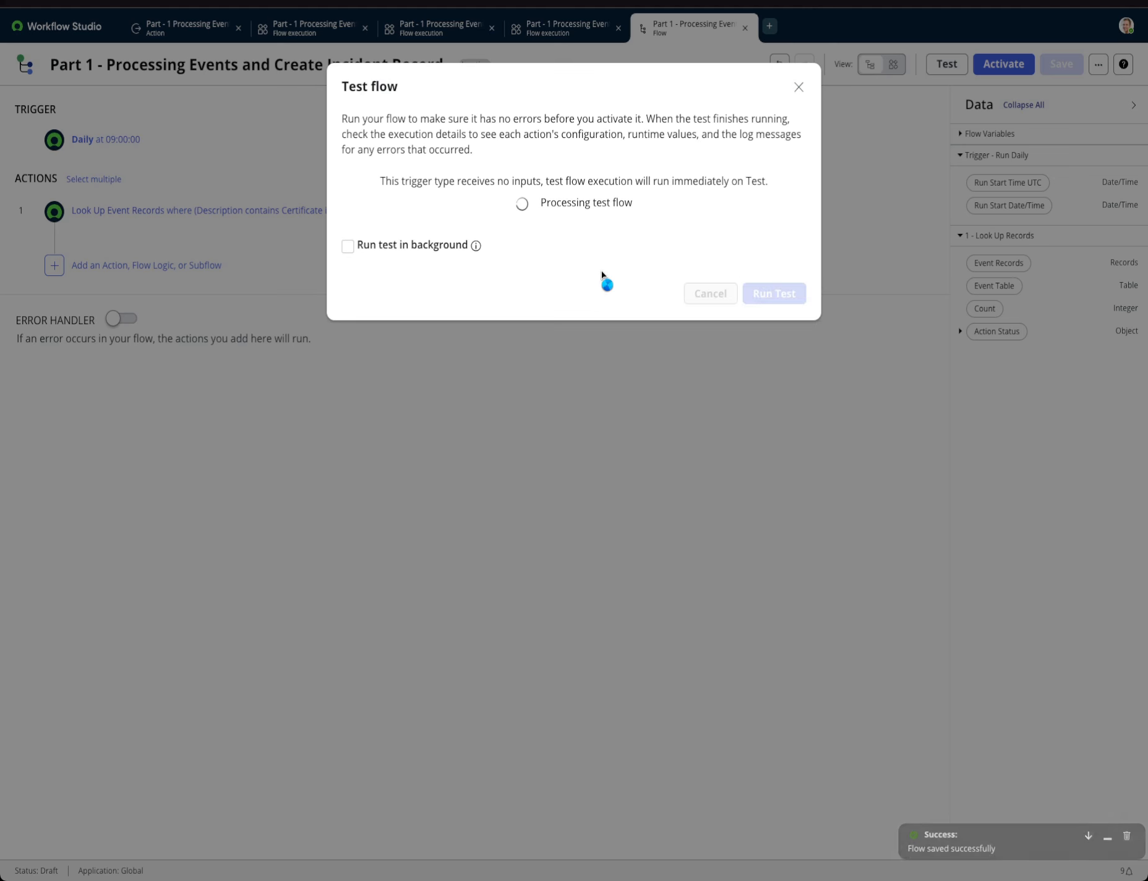
left_click(598, 204)
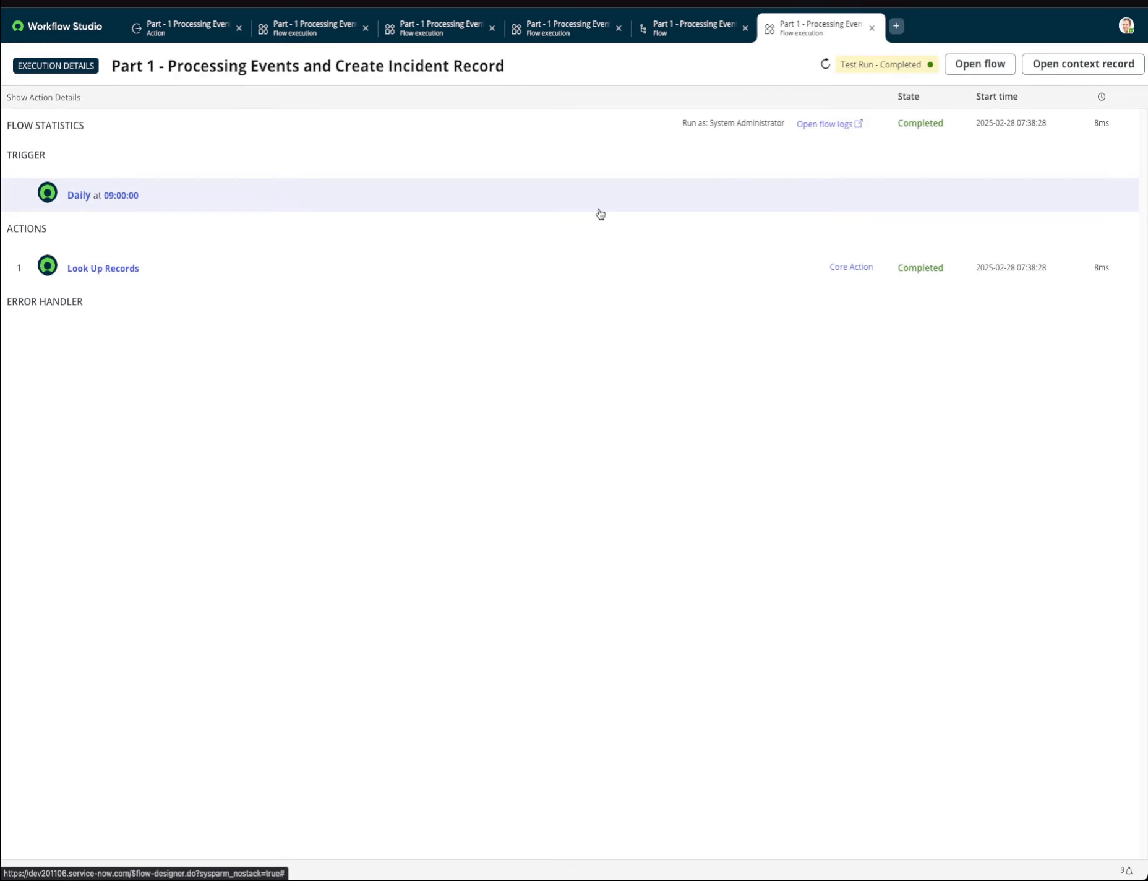
Examine the Look Up Records output count and a returned event's details, and return to the flow editor.
left_click(148, 263)
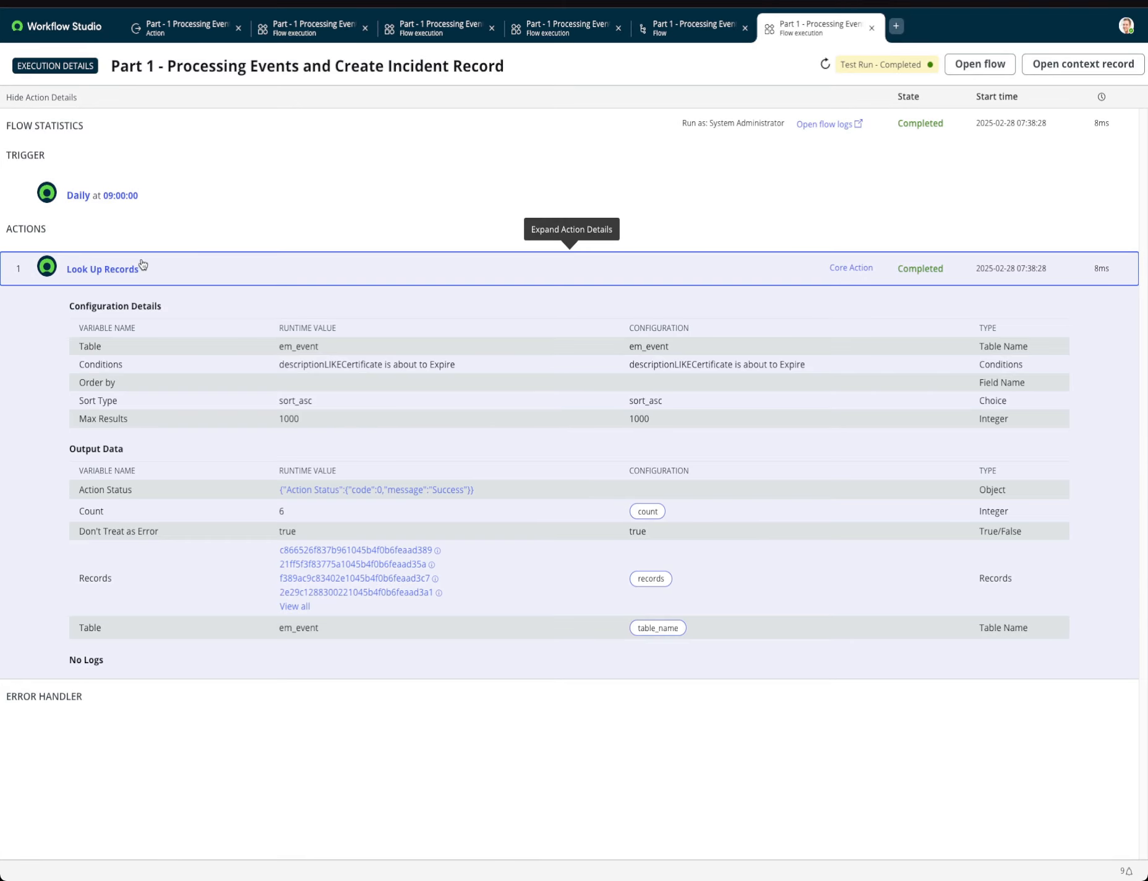
double_click(301, 511)
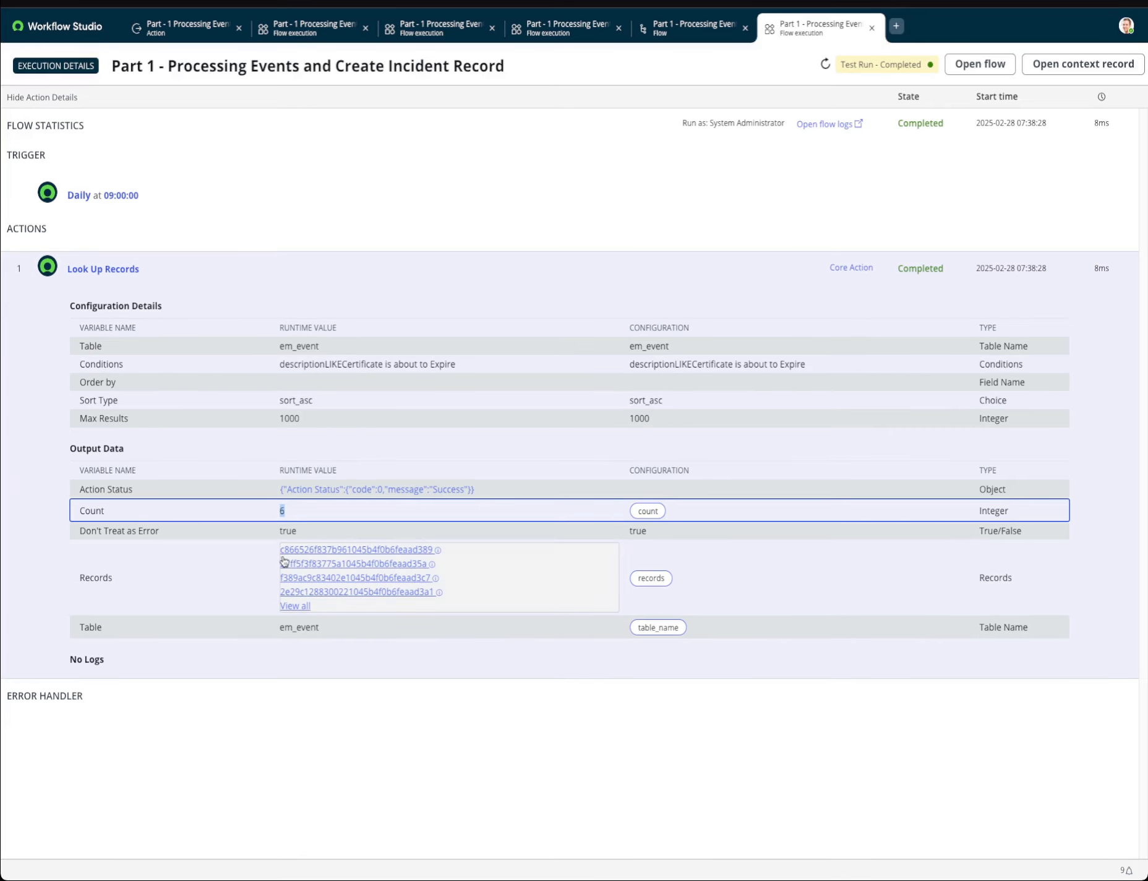
mouse_move(324, 567)
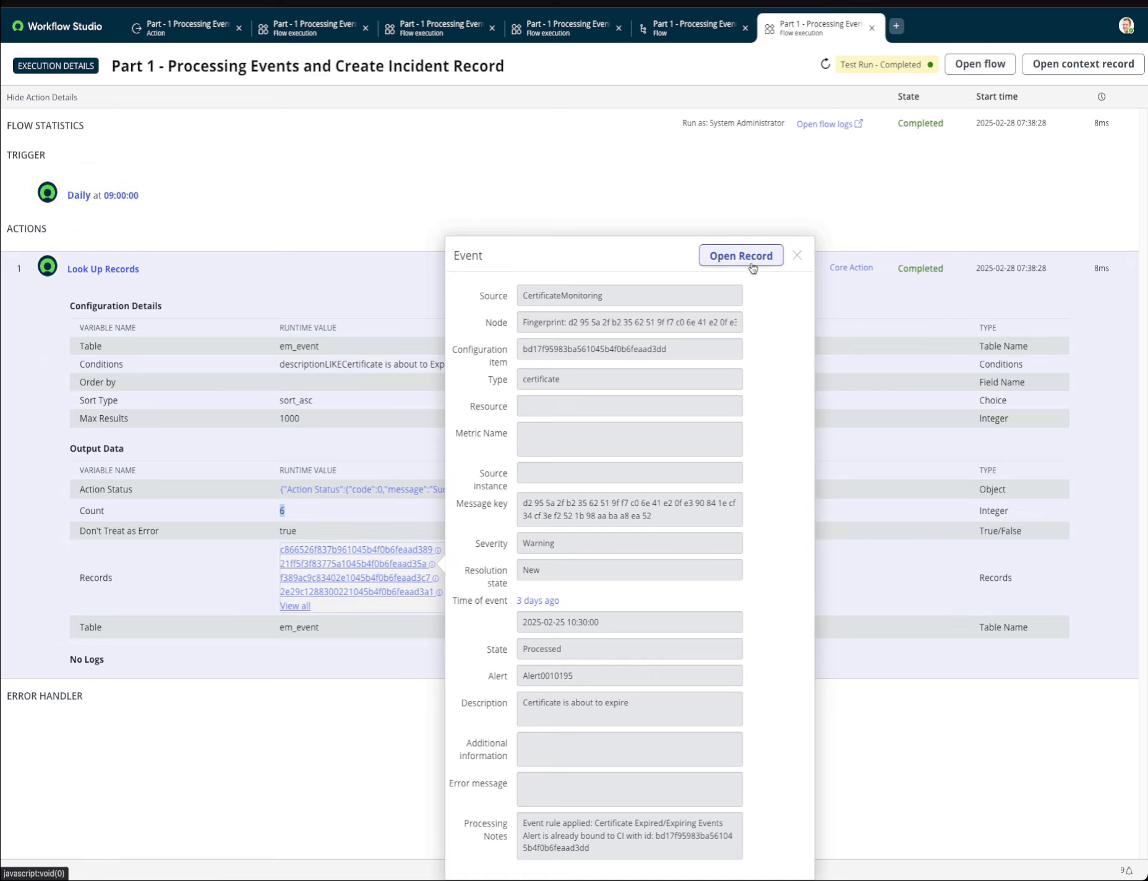
left_click(797, 256)
left_click(981, 64)
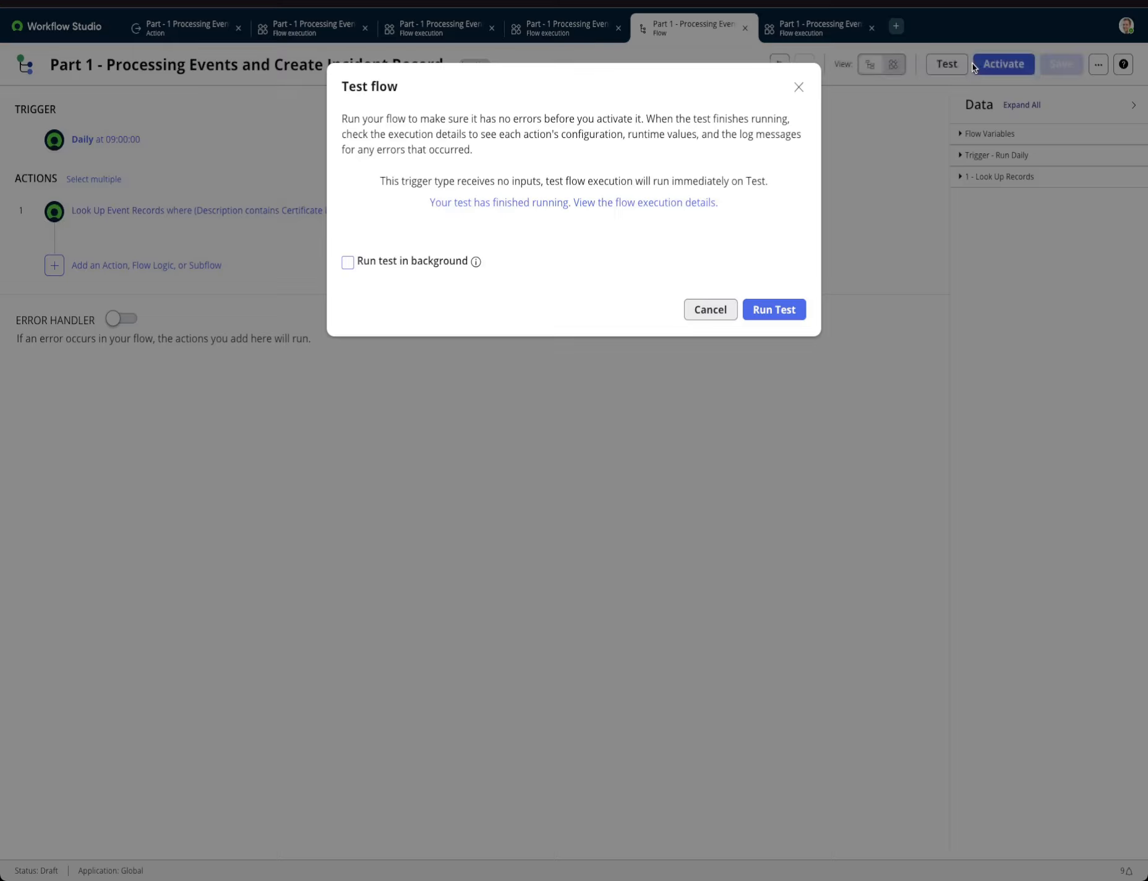
left_click(707, 310)
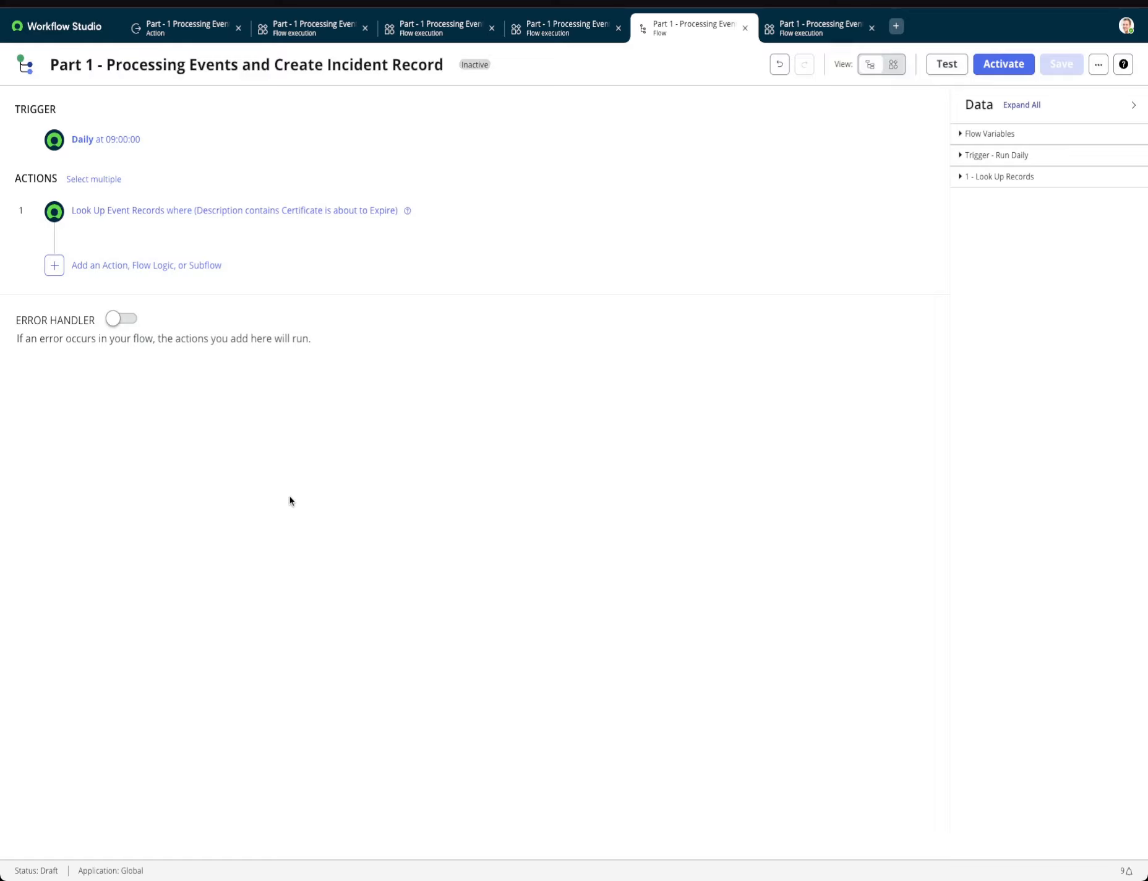
Add an If condition below the event lookup that requires the Look Up Records Count to be greater than 0.
left_click(119, 265)
left_click(159, 268)
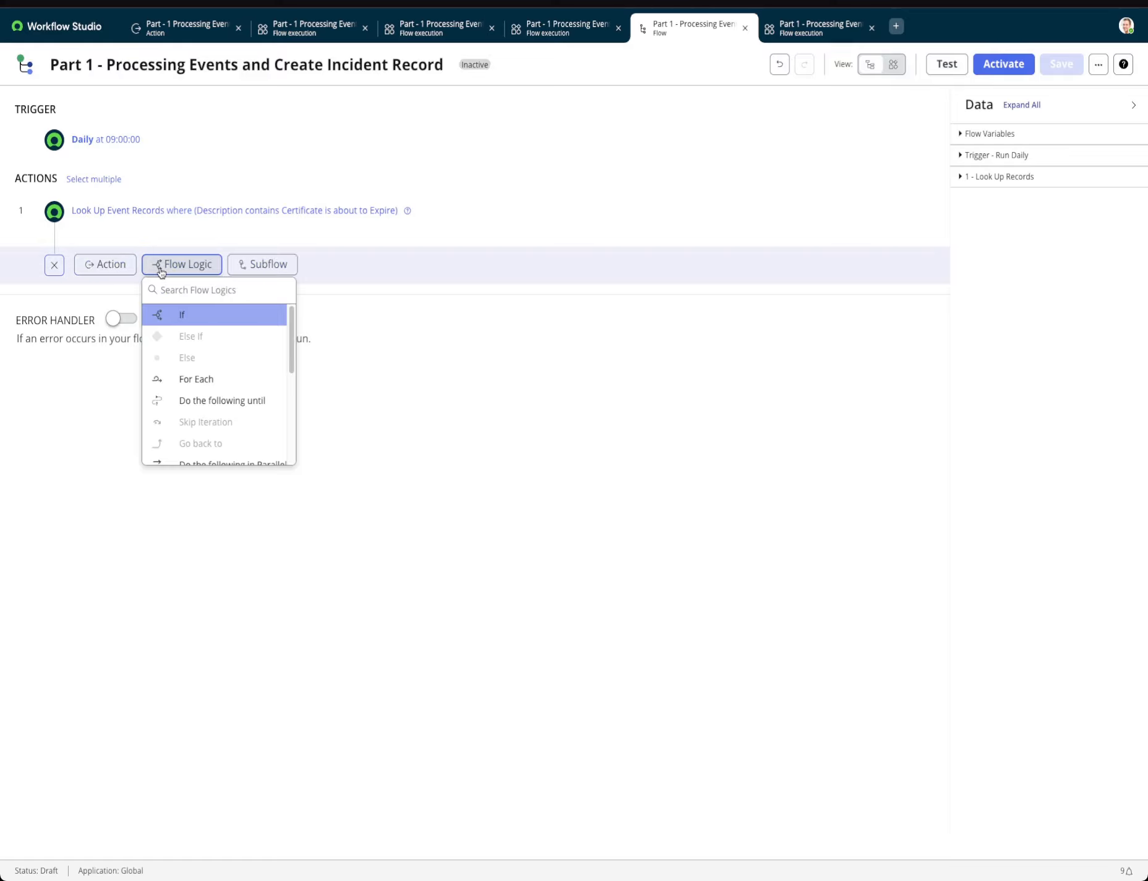
left_click(182, 317)
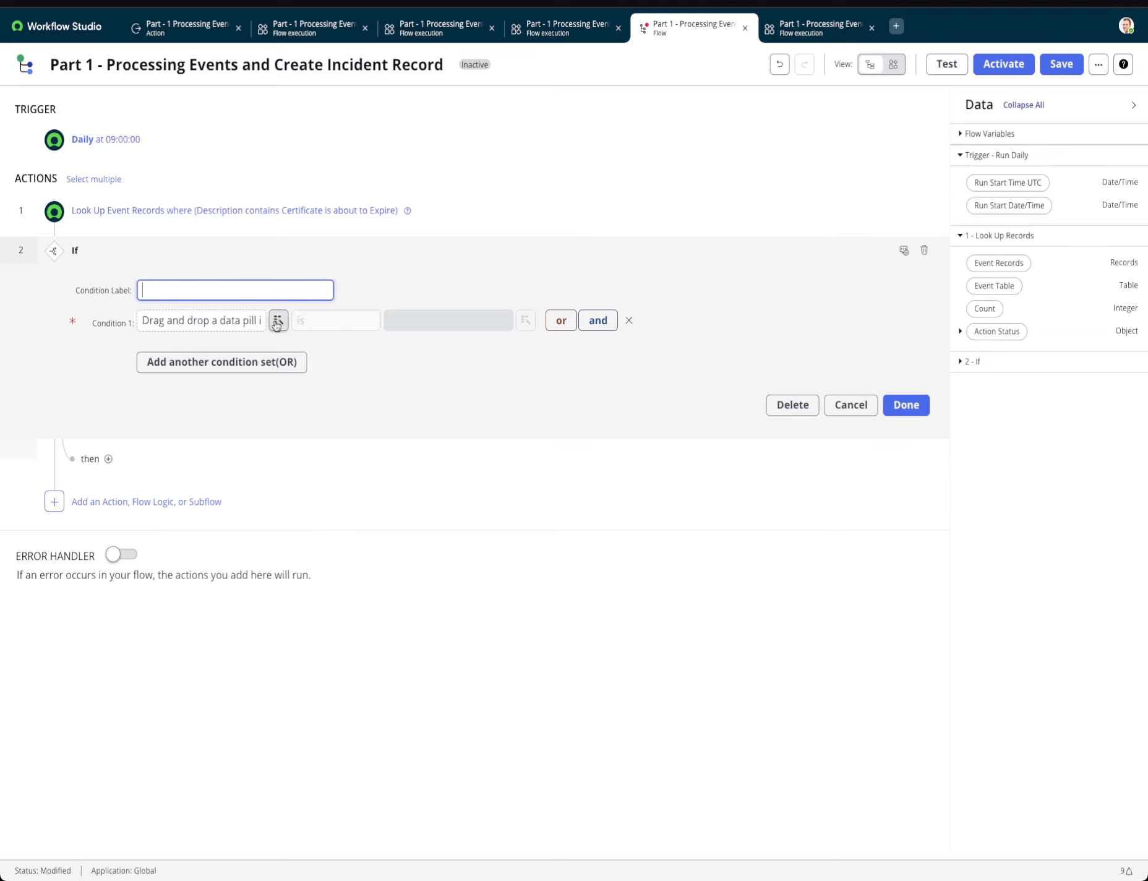
left_click(276, 324)
left_click(276, 393)
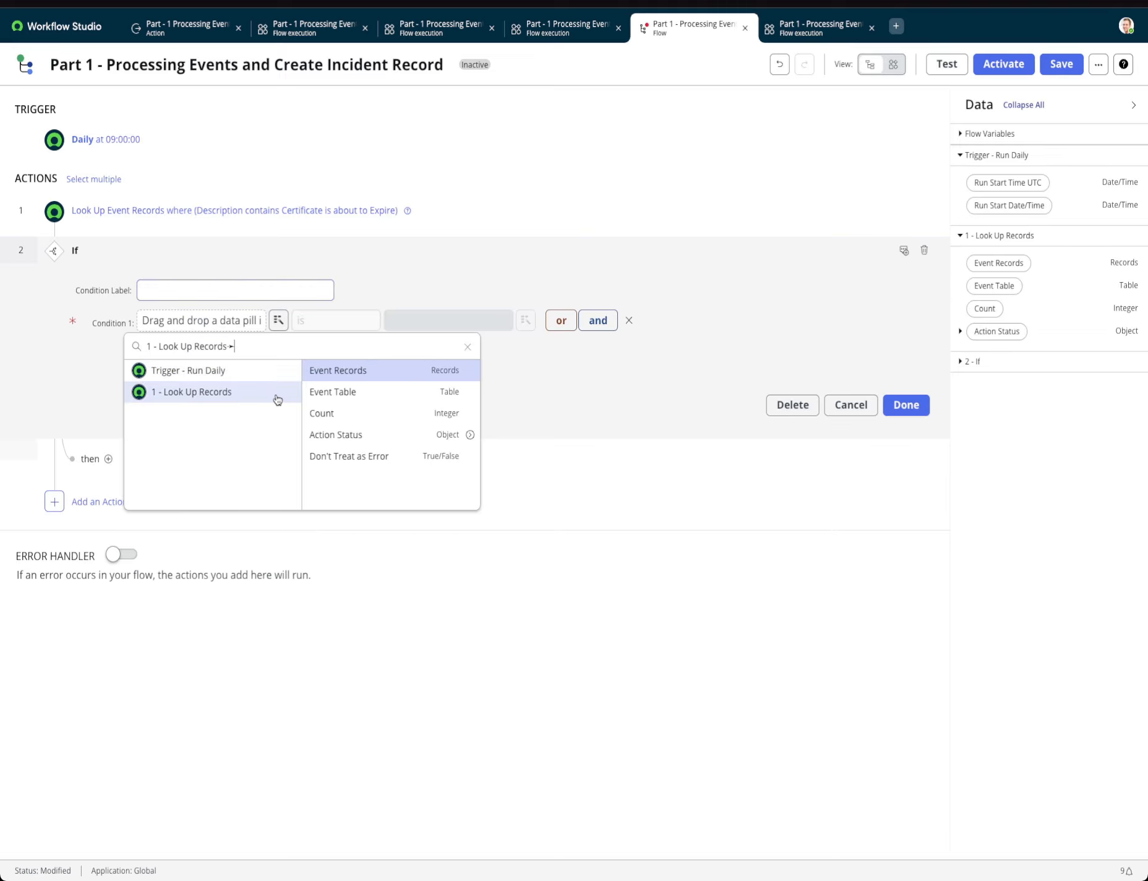
left_click(373, 414)
left_click(358, 323)
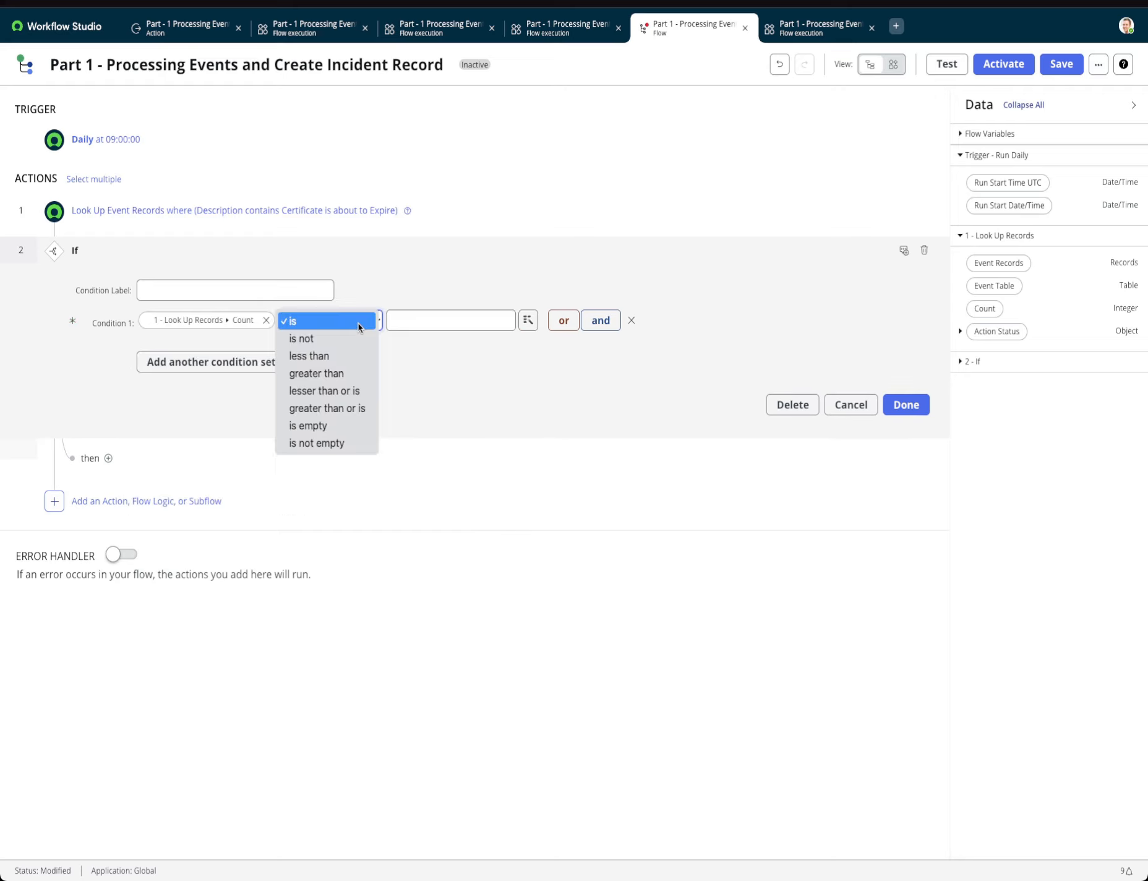
left_click(328, 373)
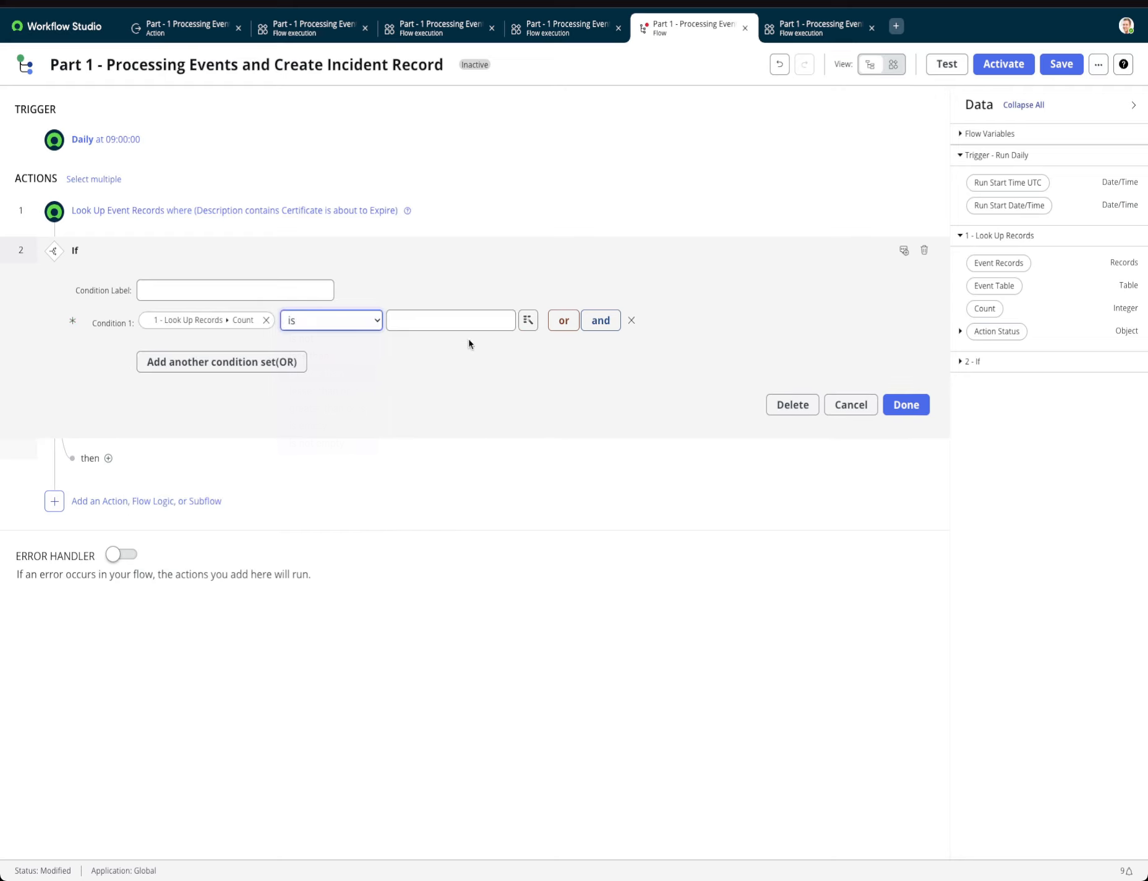
left_click(463, 323)
type("0")
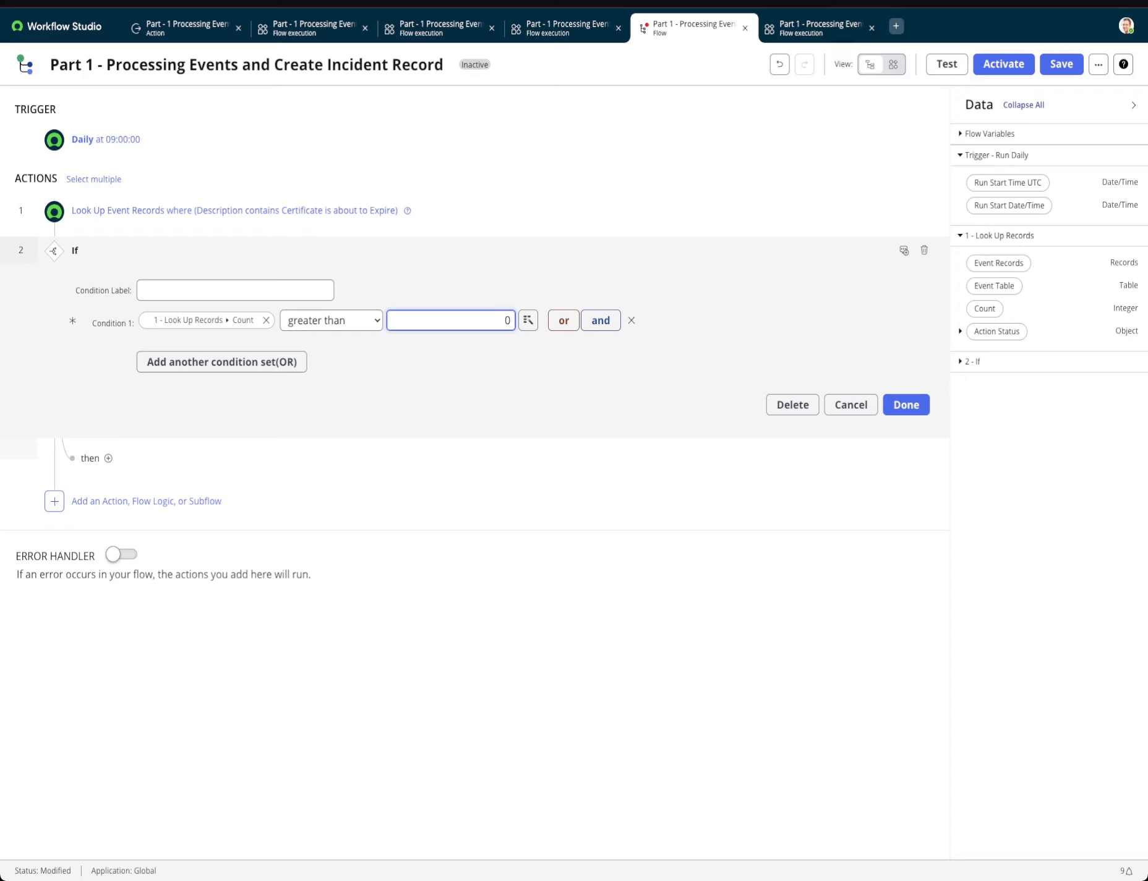
left_click(902, 403)
Add a Create Record action to the If's then branch and set its table to Incident [incident].
left_click(165, 287)
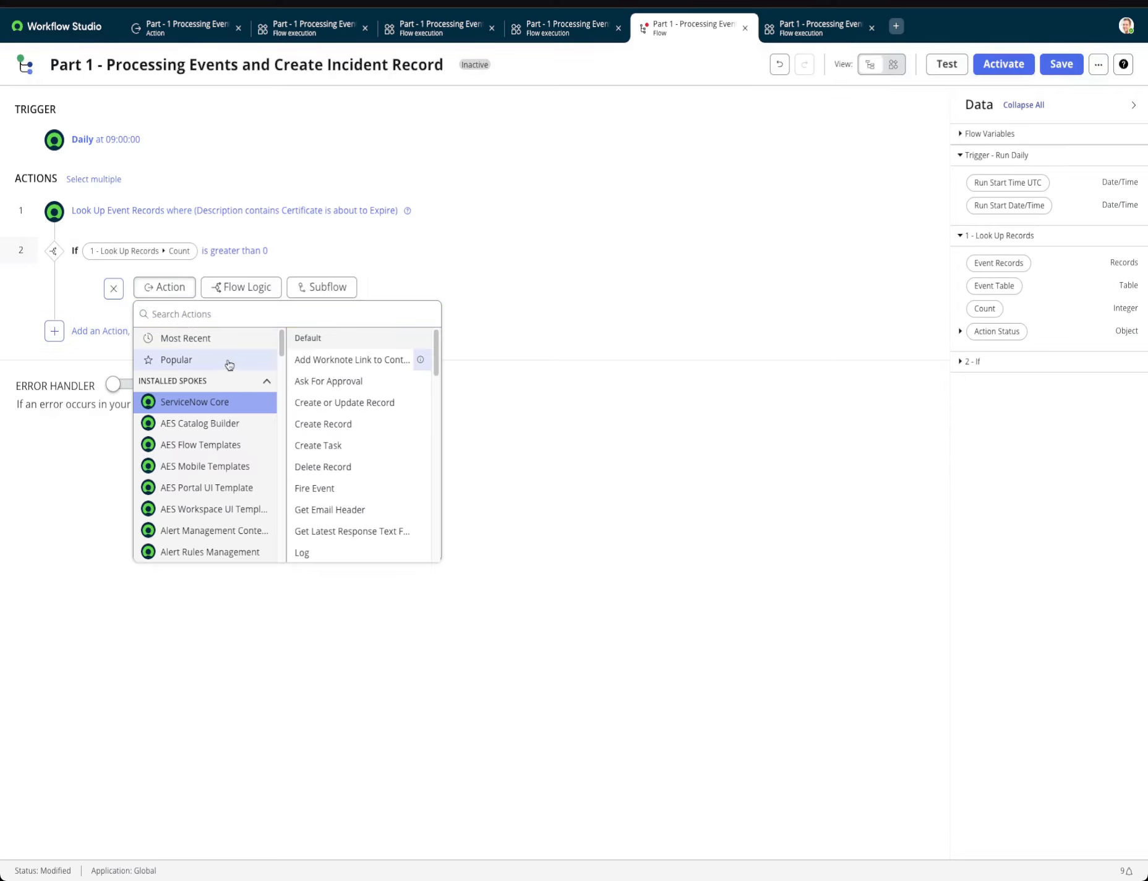
type("create")
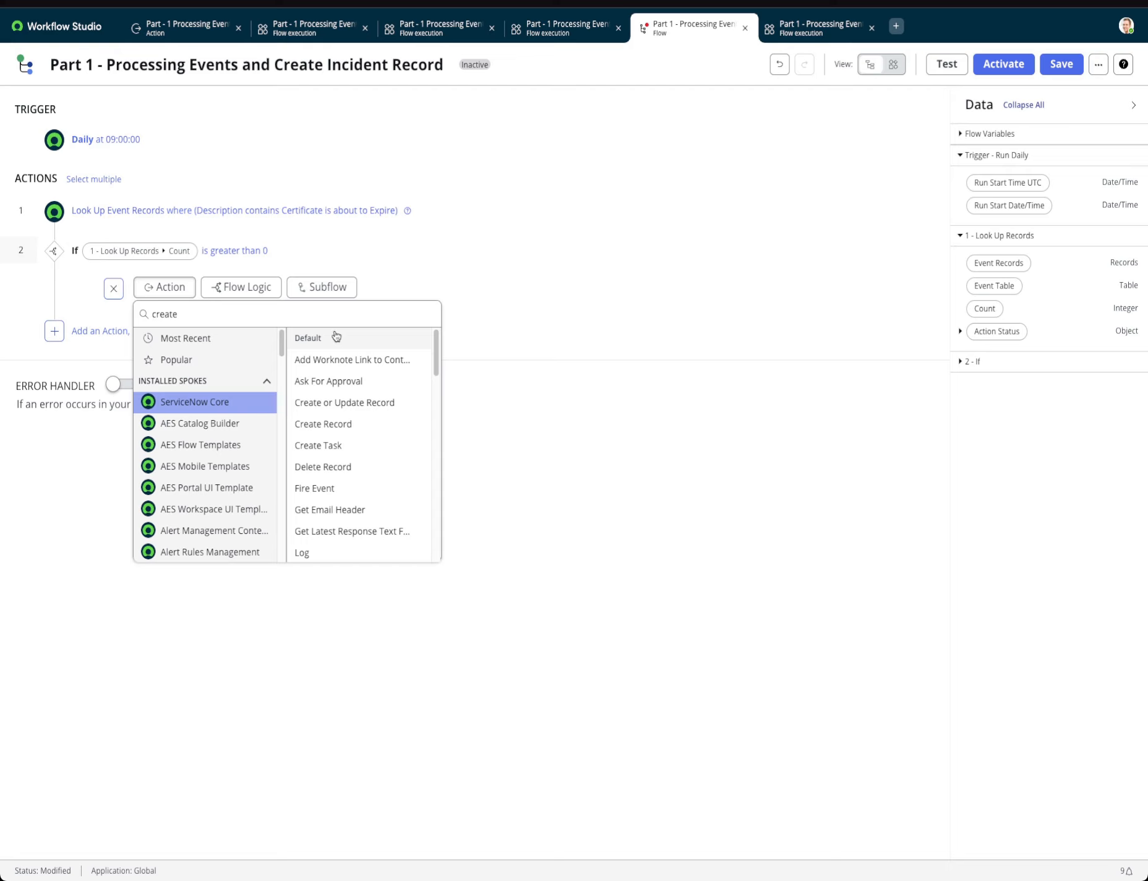
type(" r")
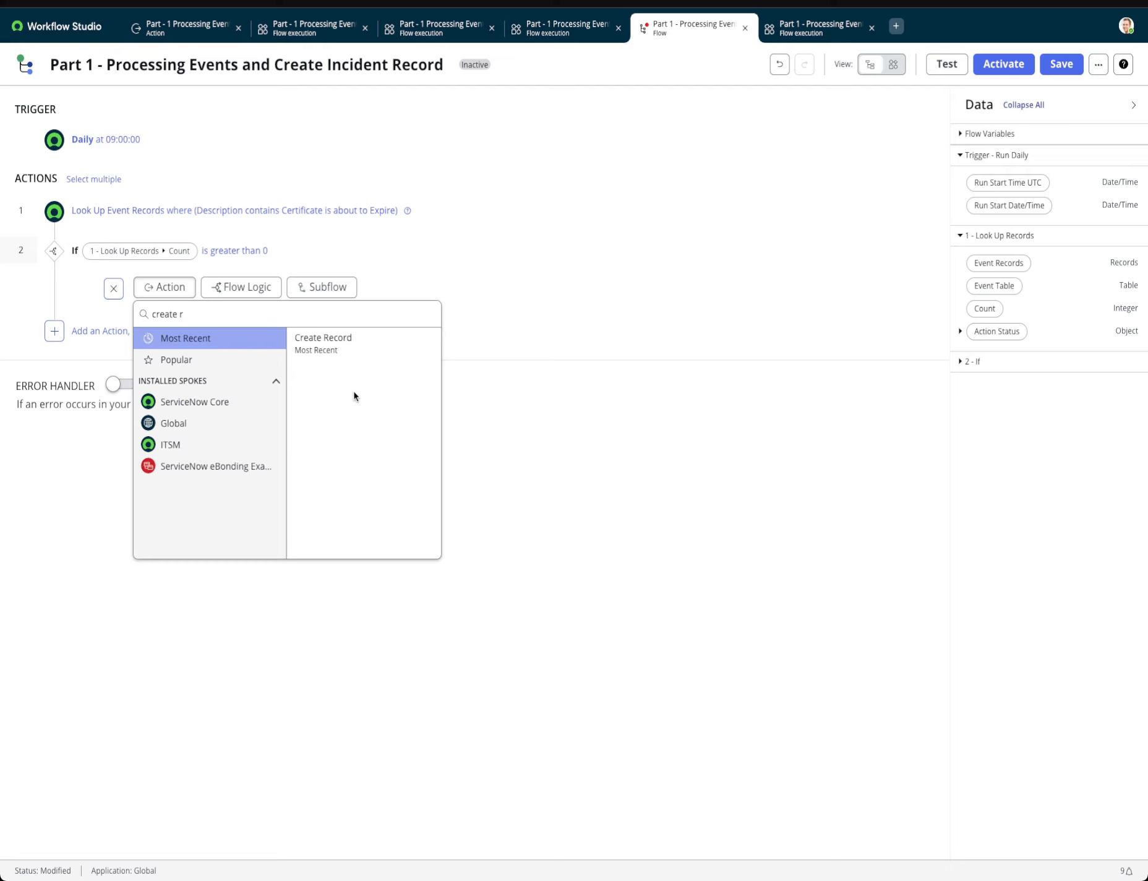
left_click(327, 345)
left_click(288, 360)
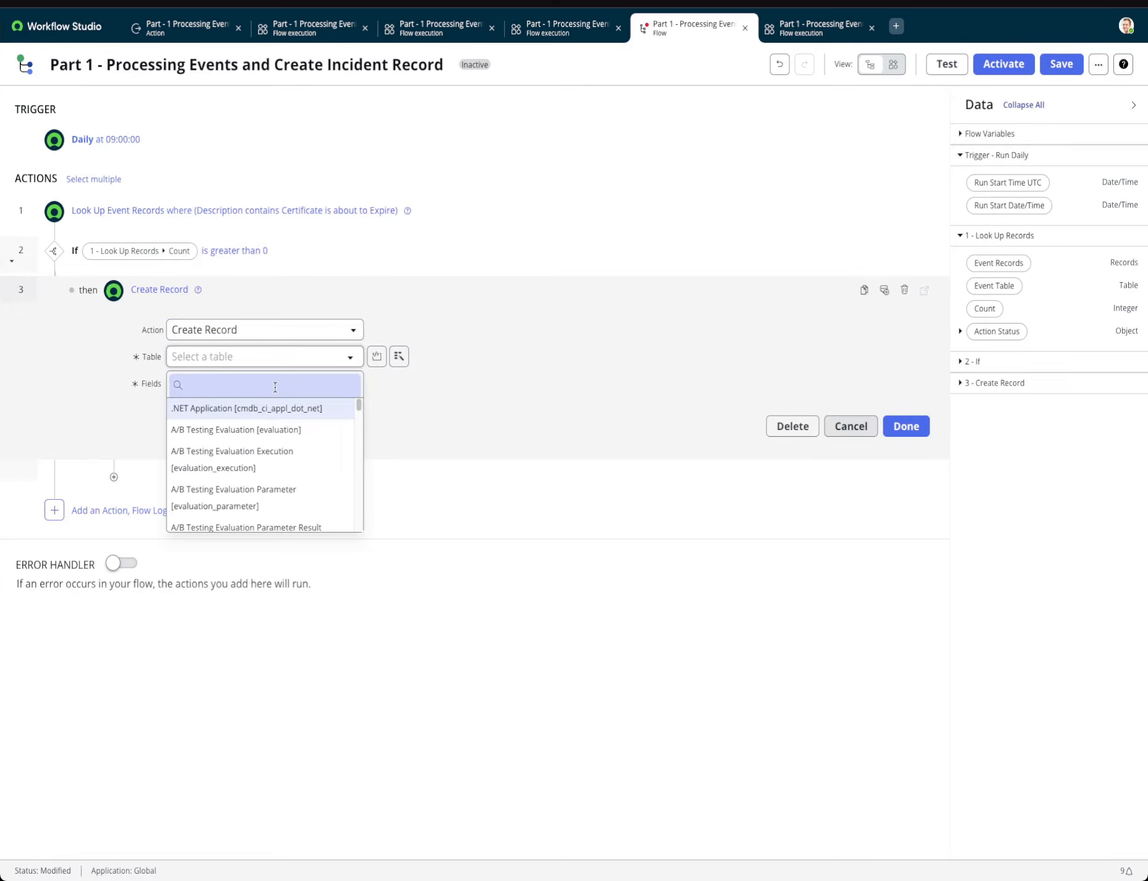
type("incident")
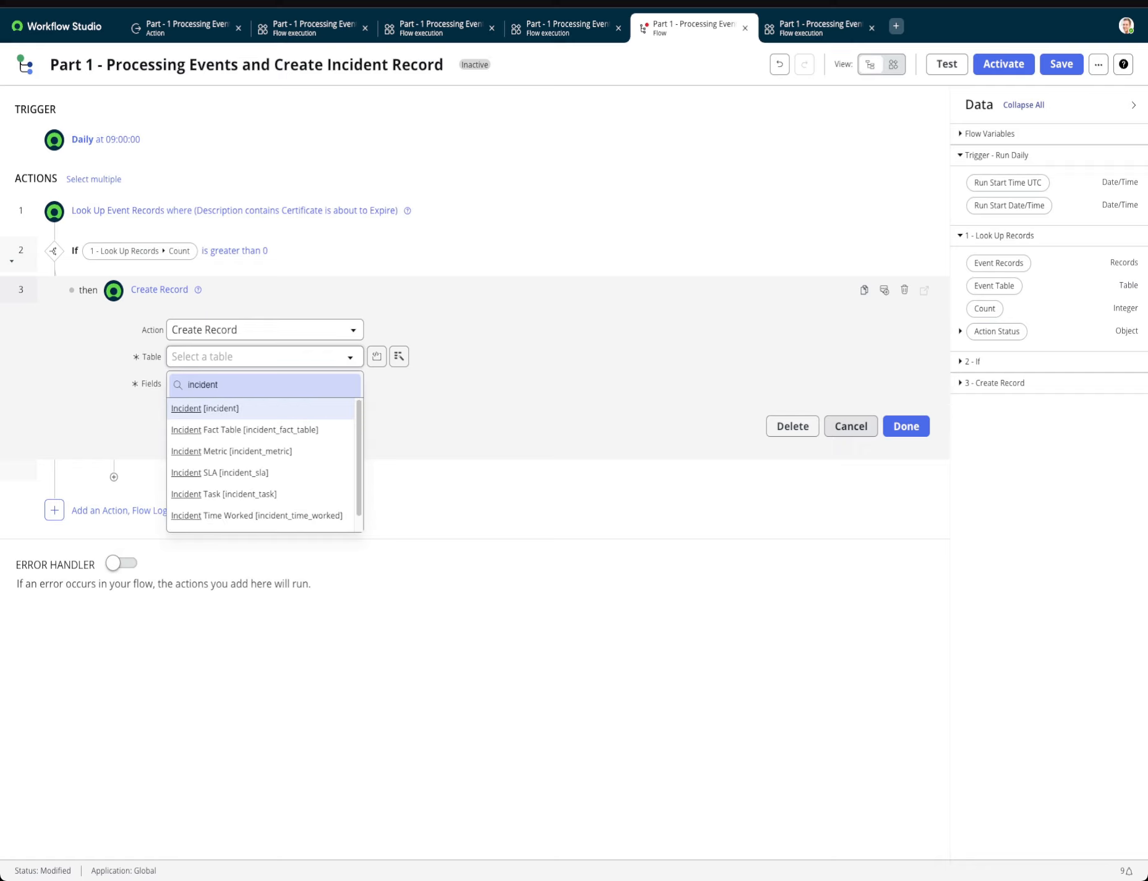
left_click(259, 413)
Set the incident's Short description field to "Certificates are about to Expire".
left_click(224, 391)
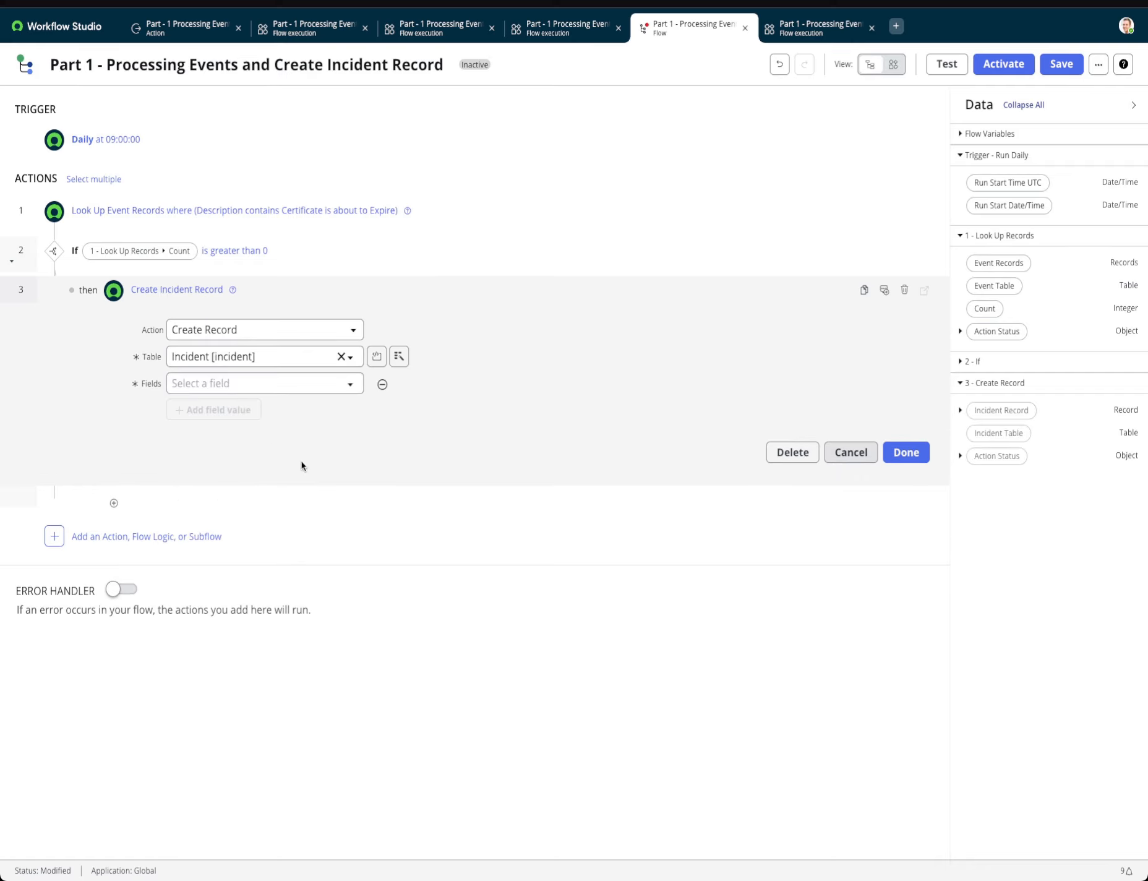
left_click(272, 386)
type("short")
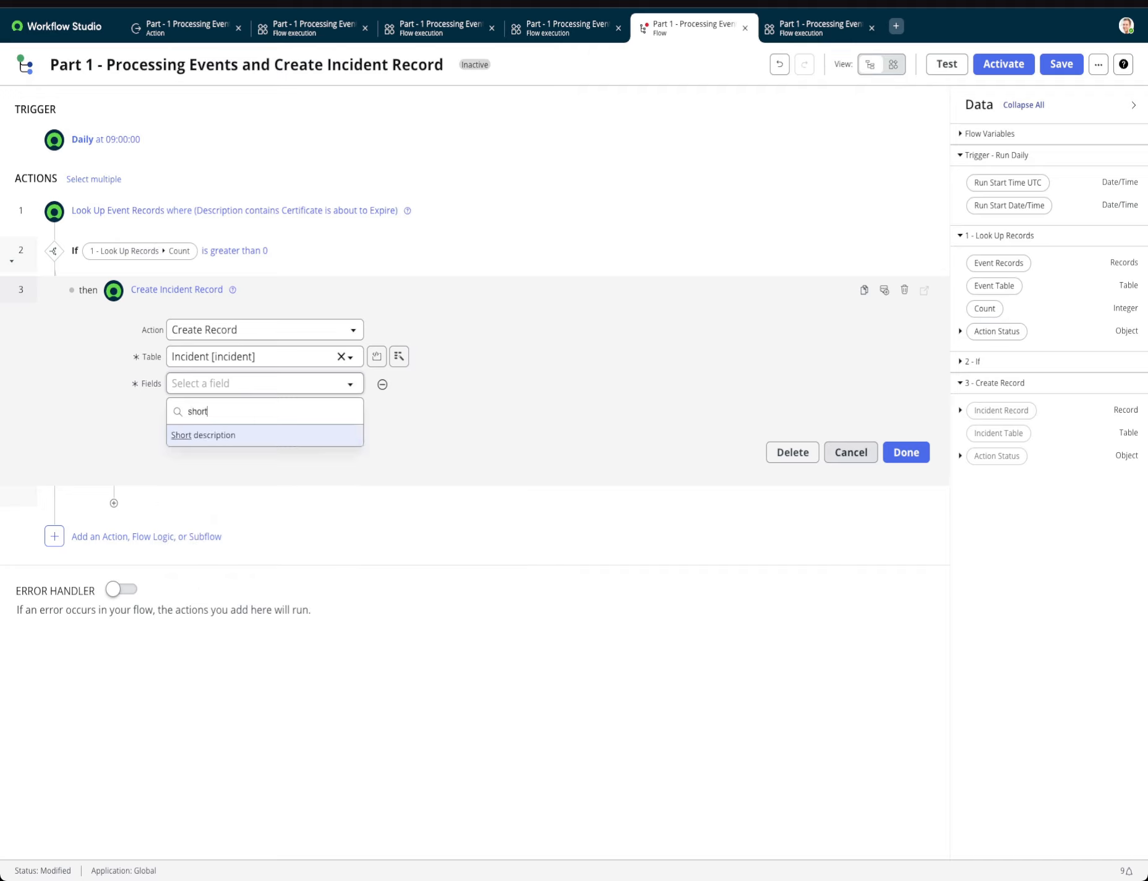
left_click(300, 440)
left_click(418, 385)
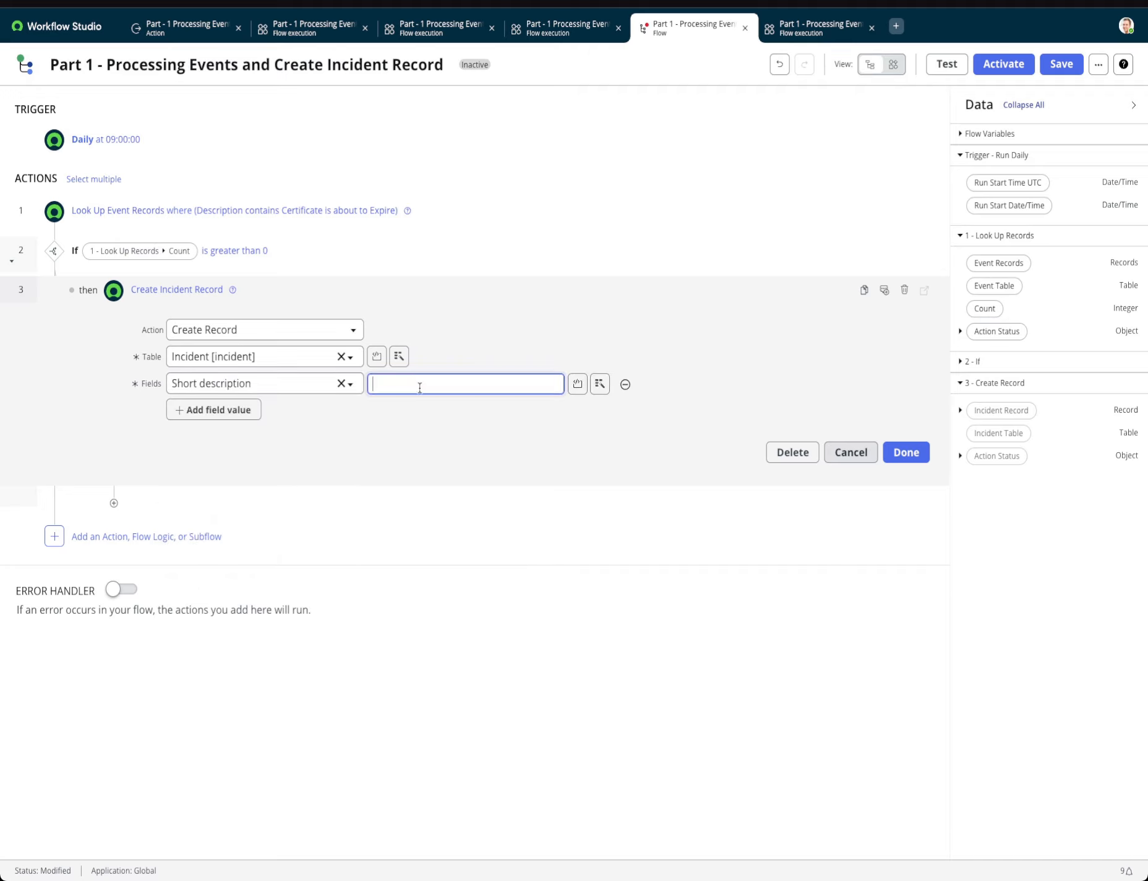
type("Certificates are about to Expire")
Copy the short description text, paste it as the value of an added Description field, and finish the Create Record action.
left_click_drag(522, 384, 368, 386)
right_click(420, 379)
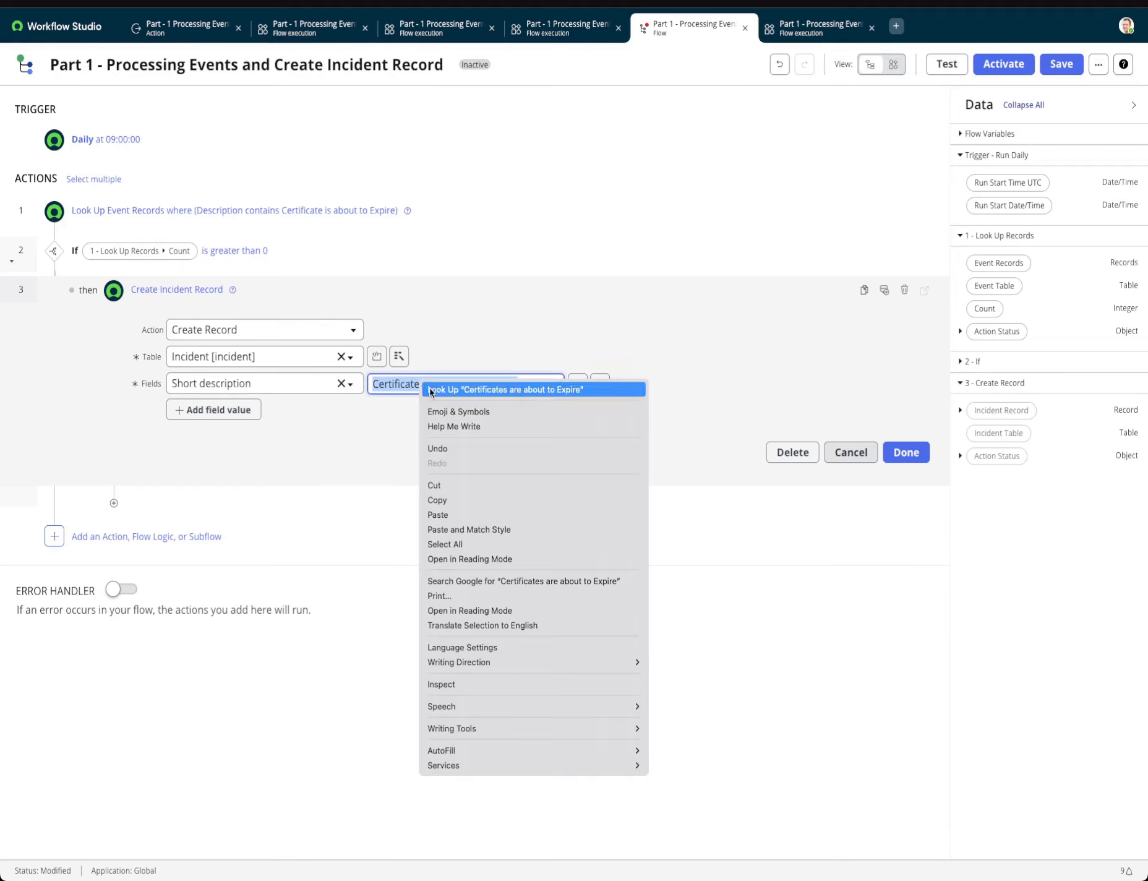
left_click(441, 482)
left_click(239, 409)
left_click(246, 409)
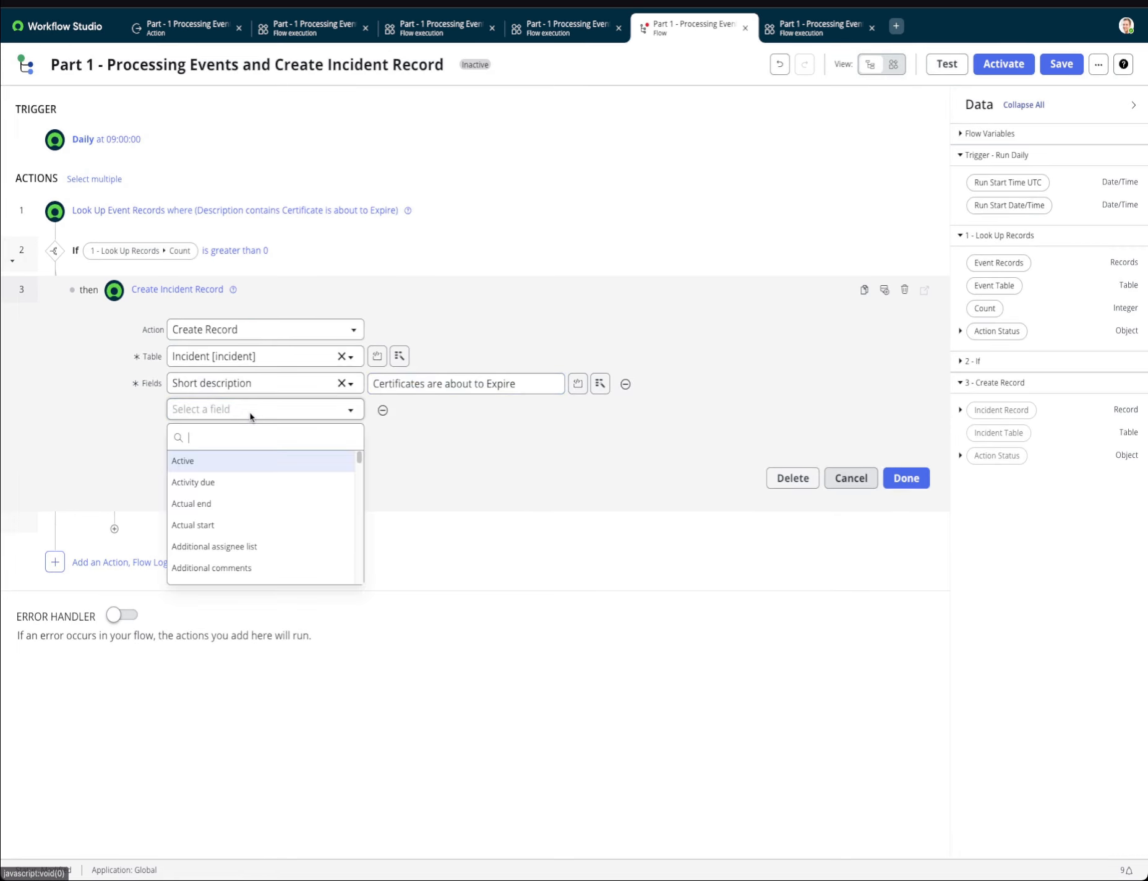
type("des")
left_click(254, 462)
left_click(413, 411)
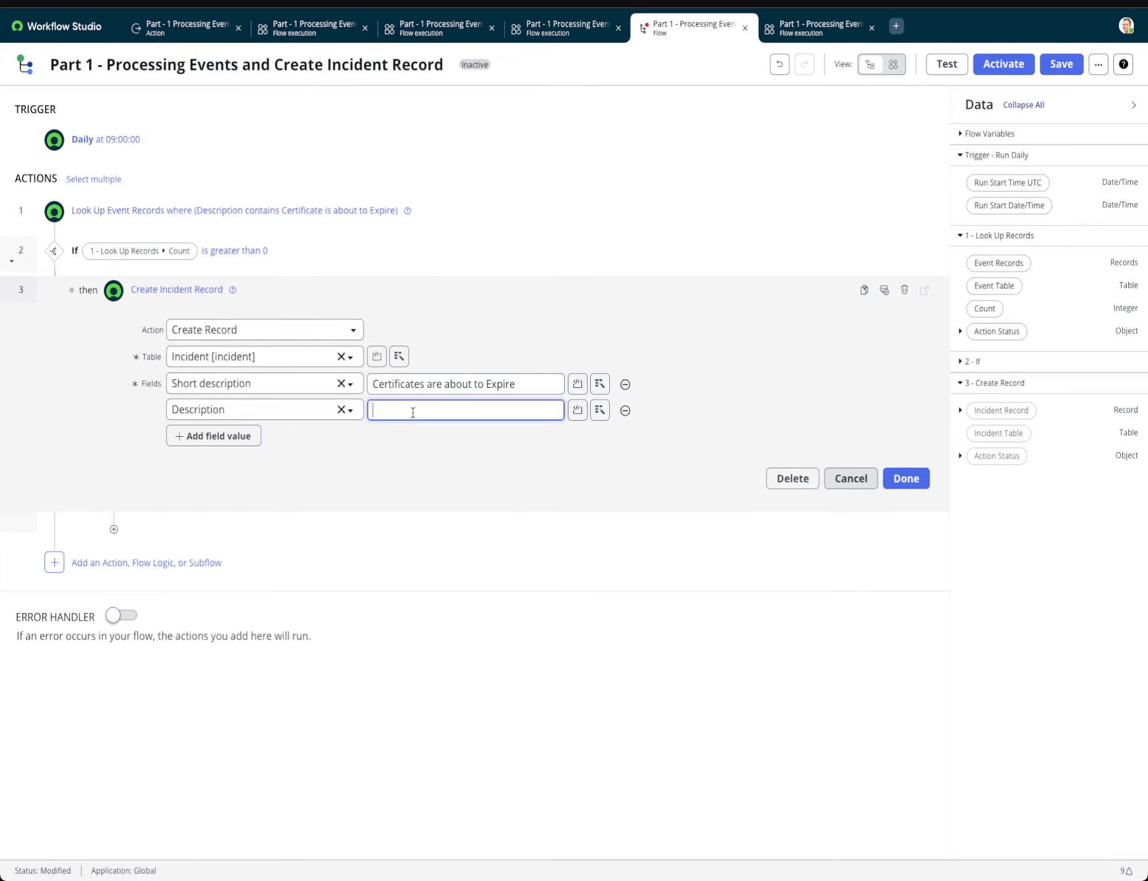
key("ctrl+v")
key("BackSpace")
left_click(899, 488)
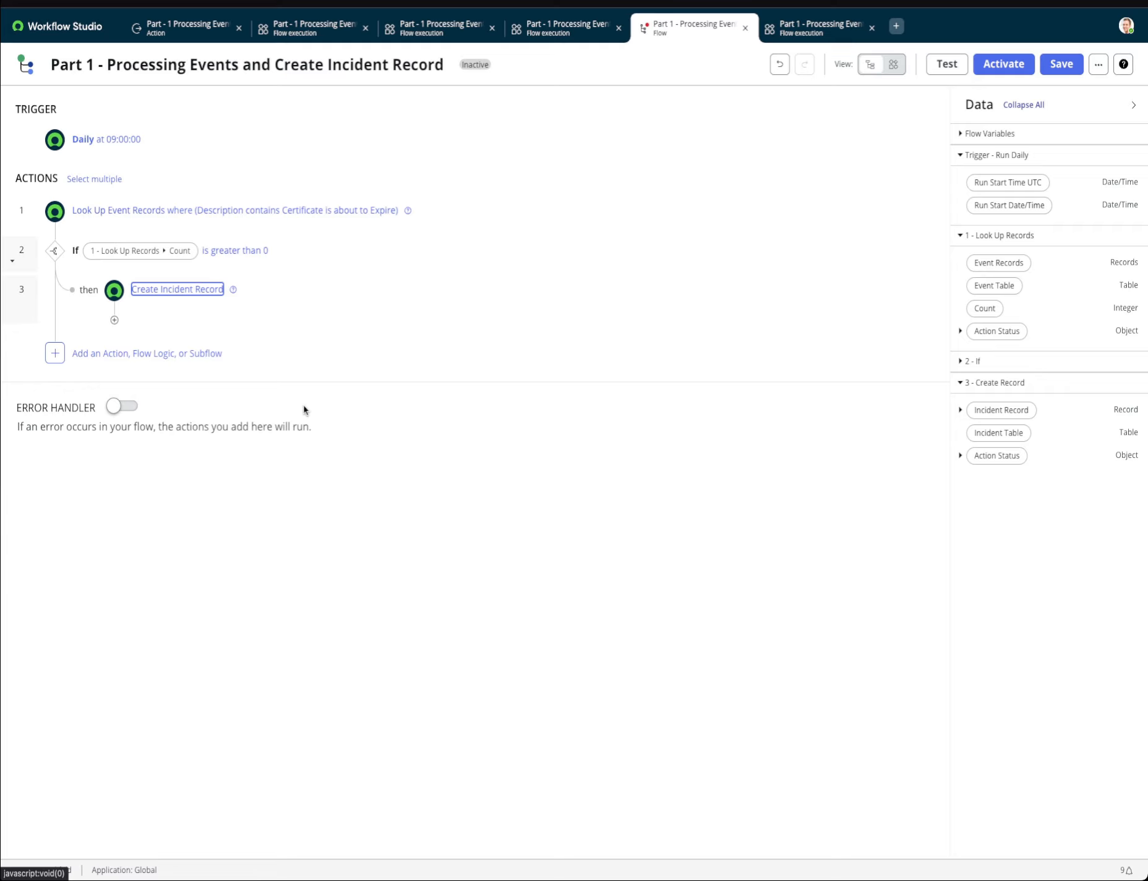
Reopen the Create Incident Record action, add a Severity field set to 1 - High, and finish the action.
left_click(186, 290)
left_click(212, 435)
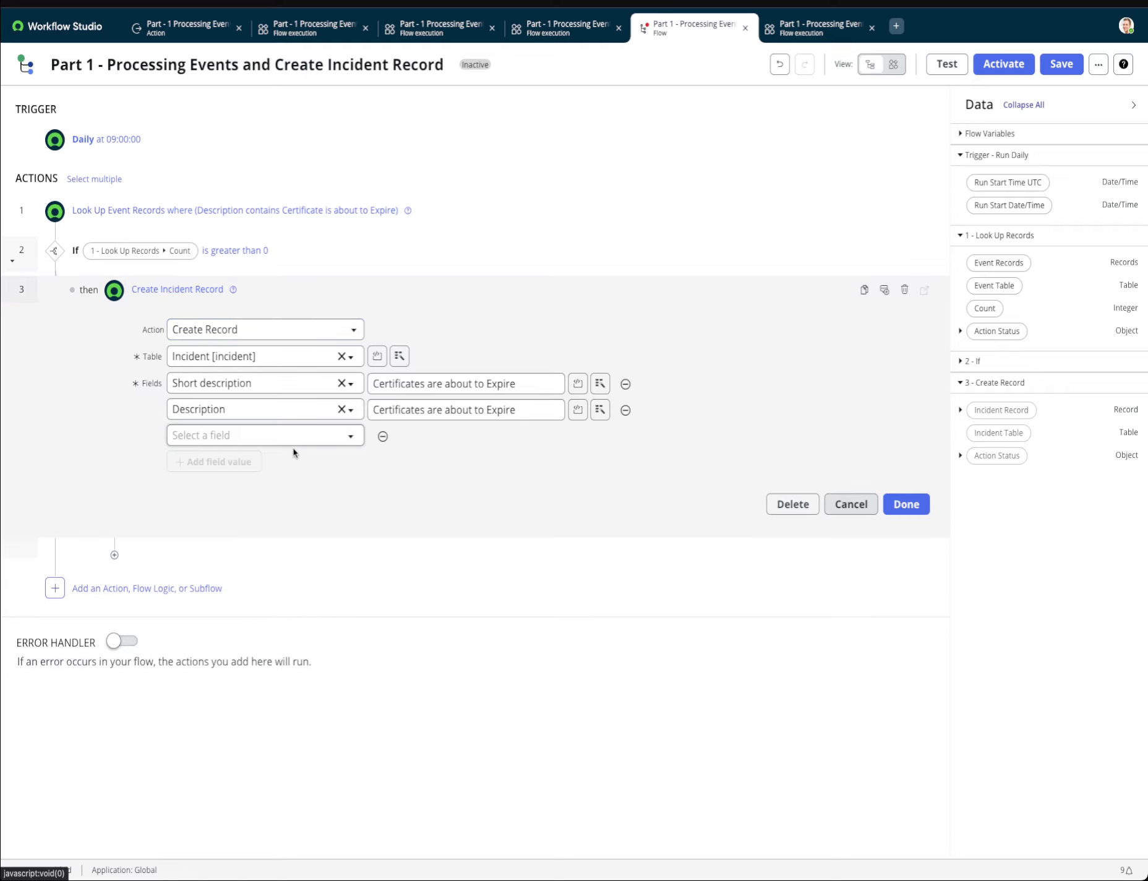
left_click(291, 436)
type("sev")
left_click(259, 489)
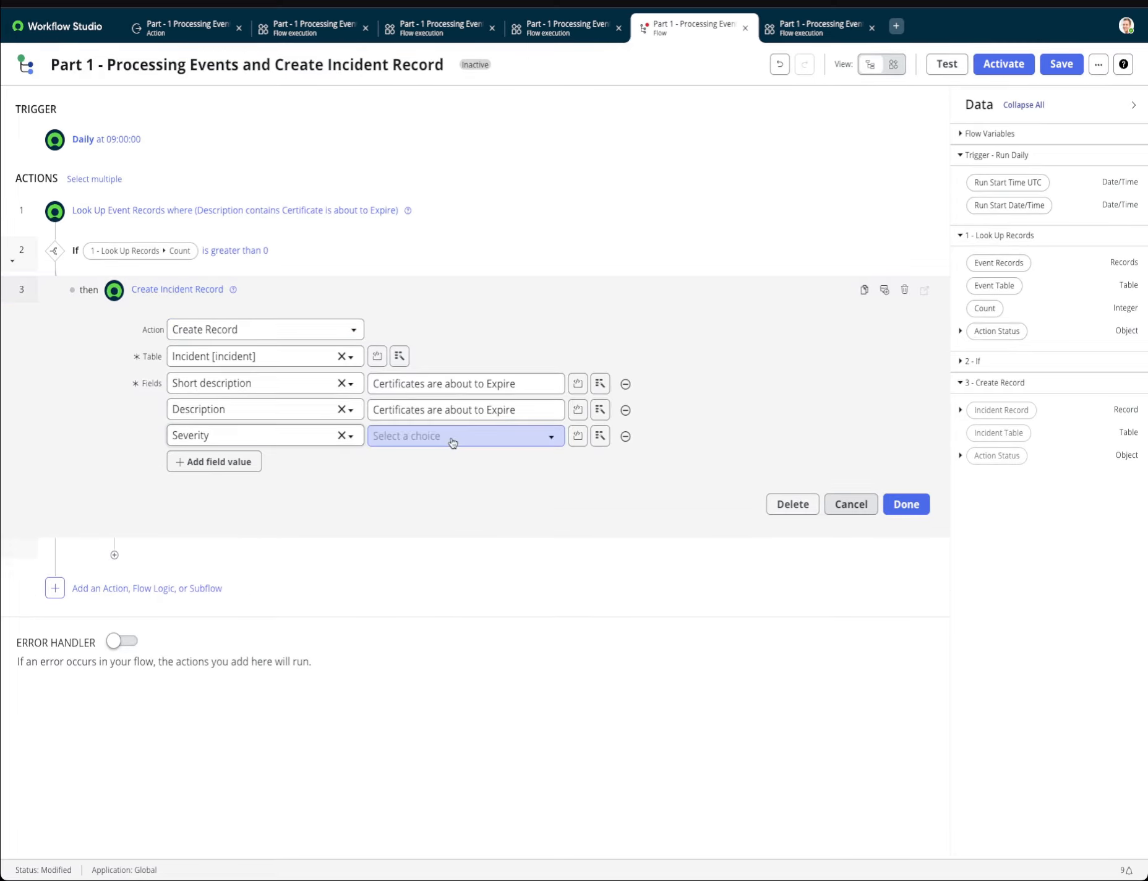
left_click(452, 442)
left_click(402, 457)
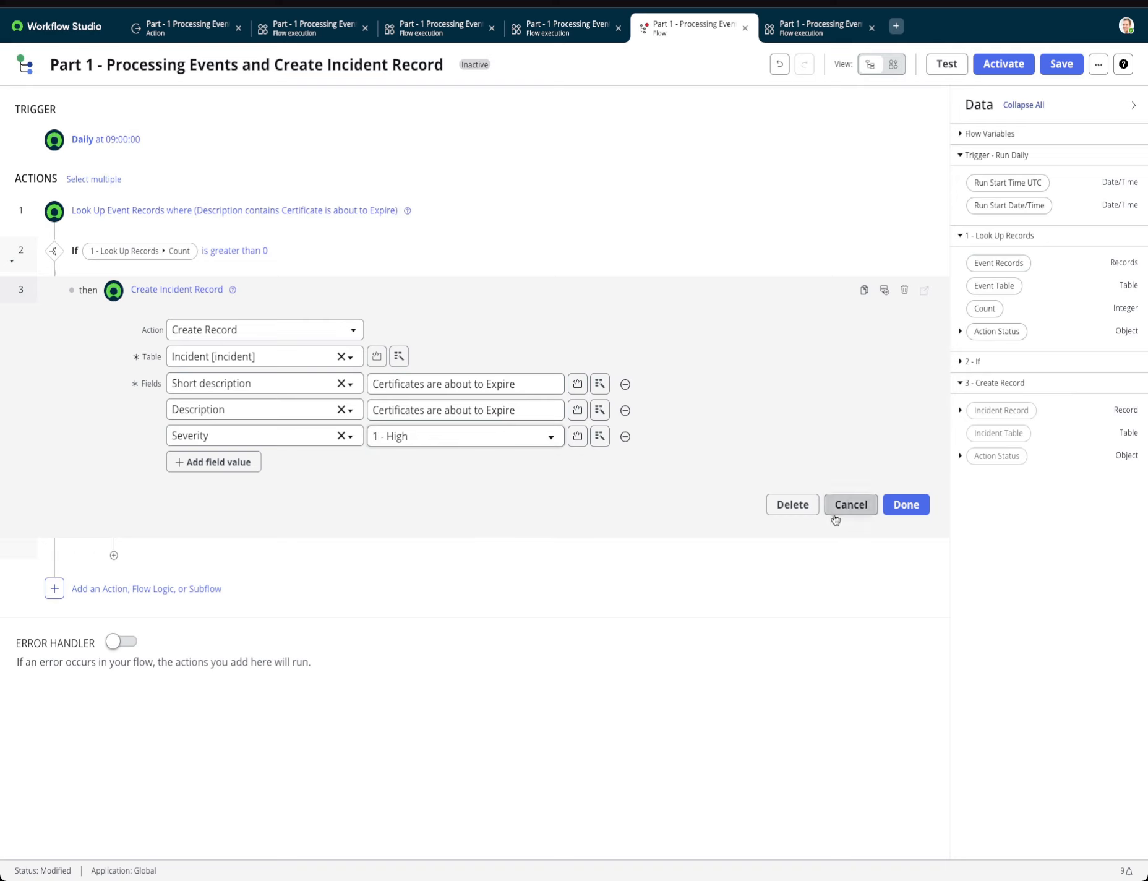
left_click(907, 506)
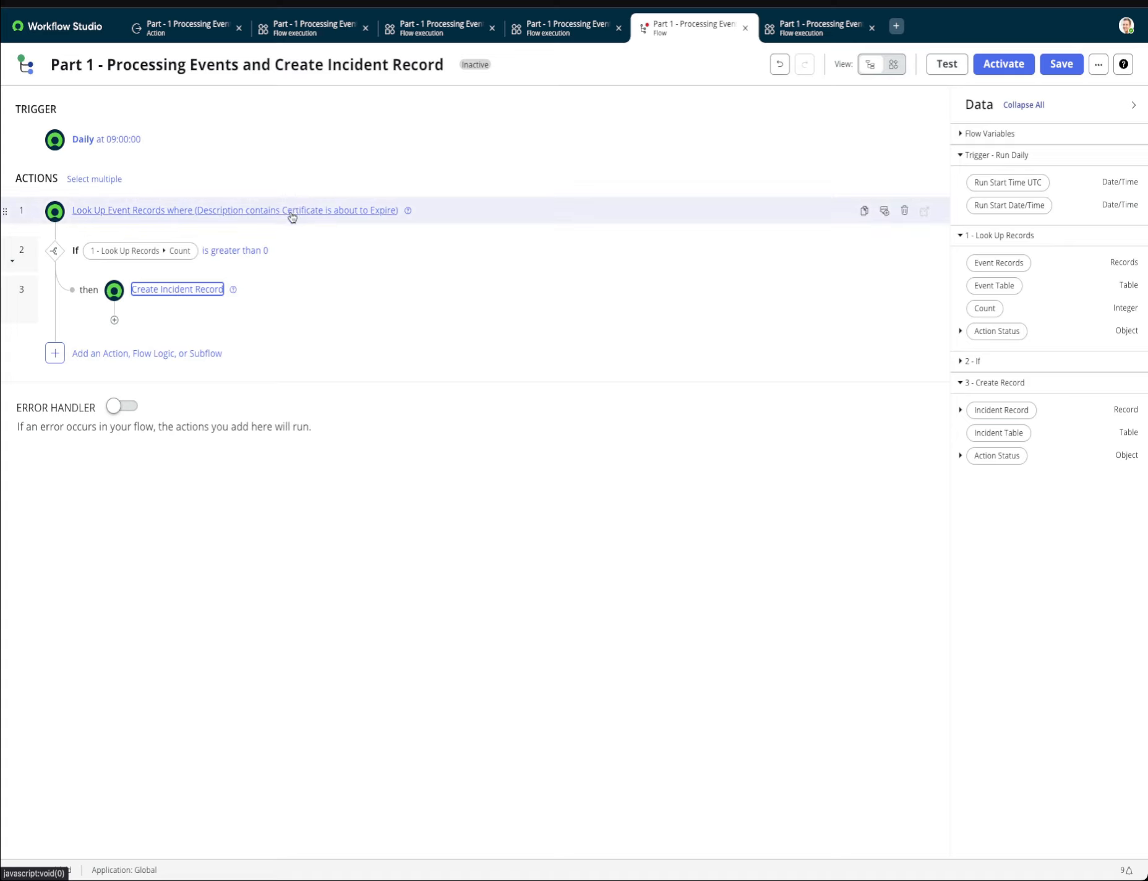
Create a String flow variable labelled event_records and save the flow.
left_click(1098, 65)
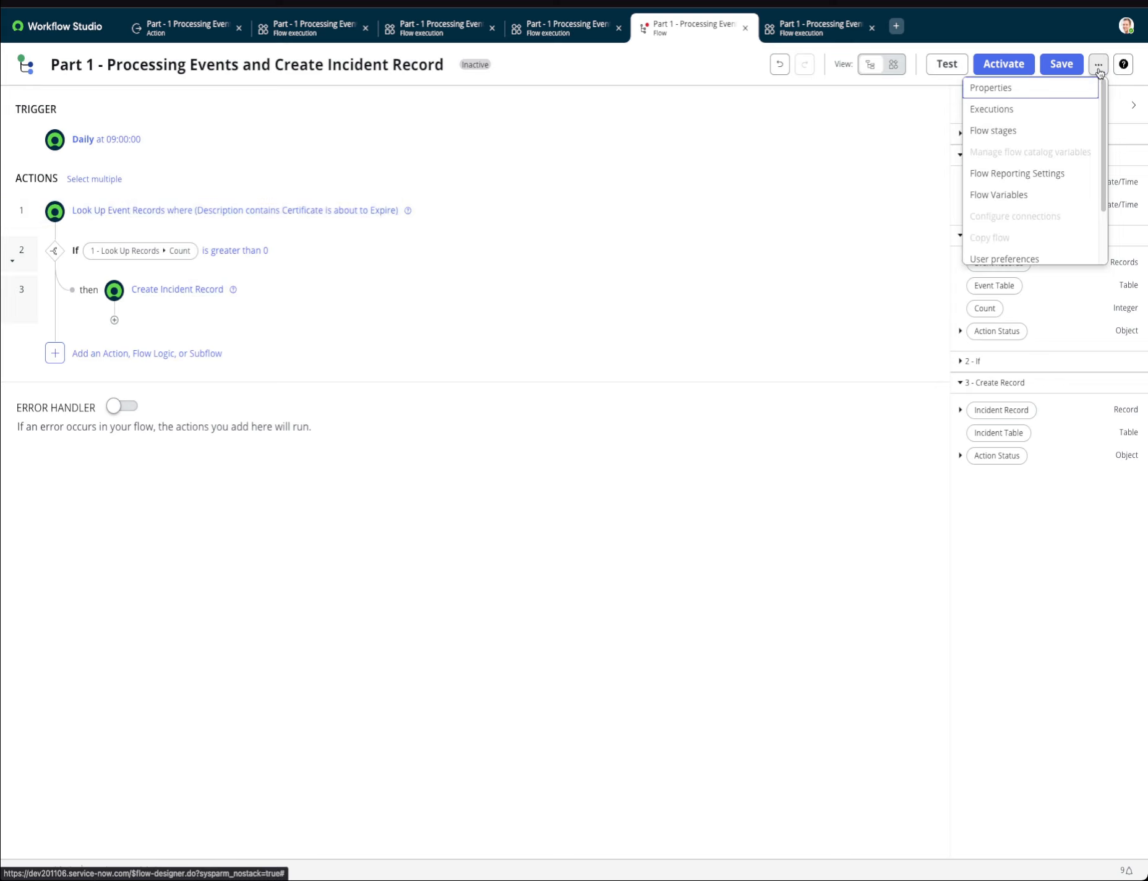
left_click(1022, 195)
left_click(790, 121)
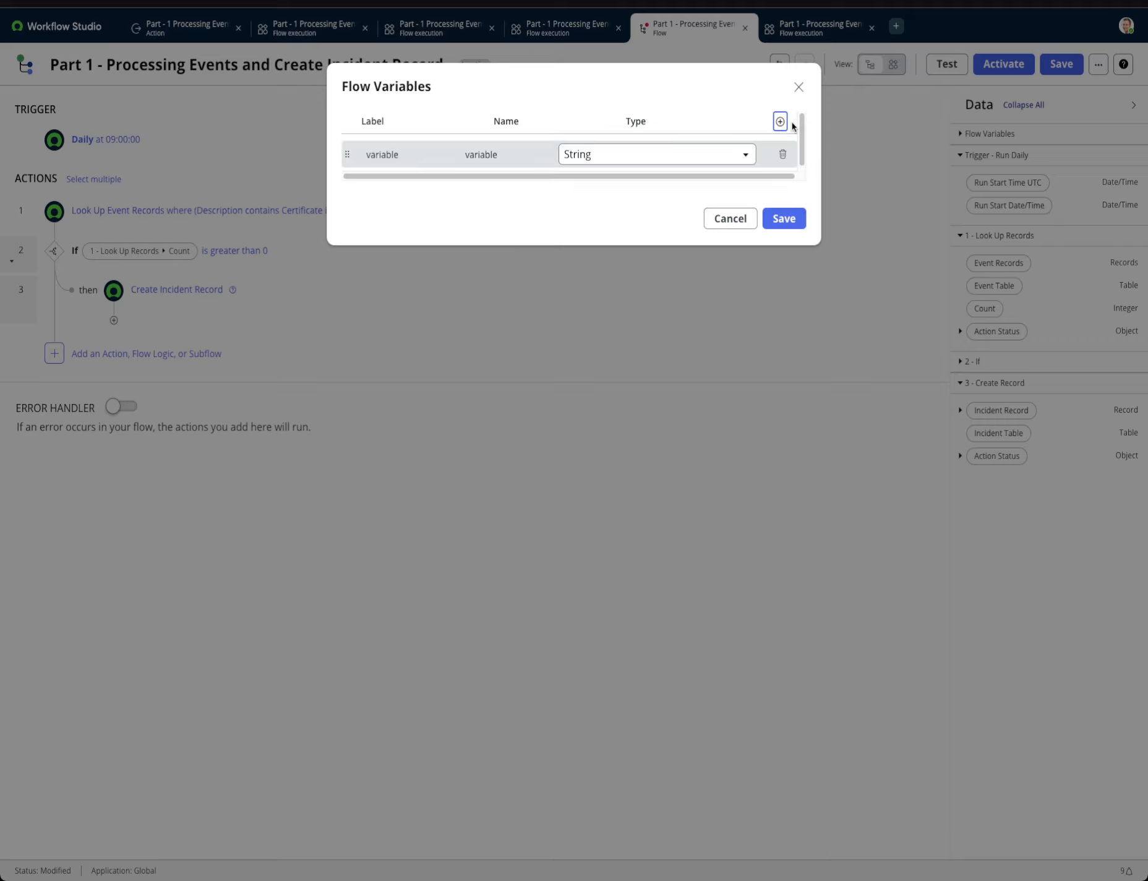
double_click(420, 155)
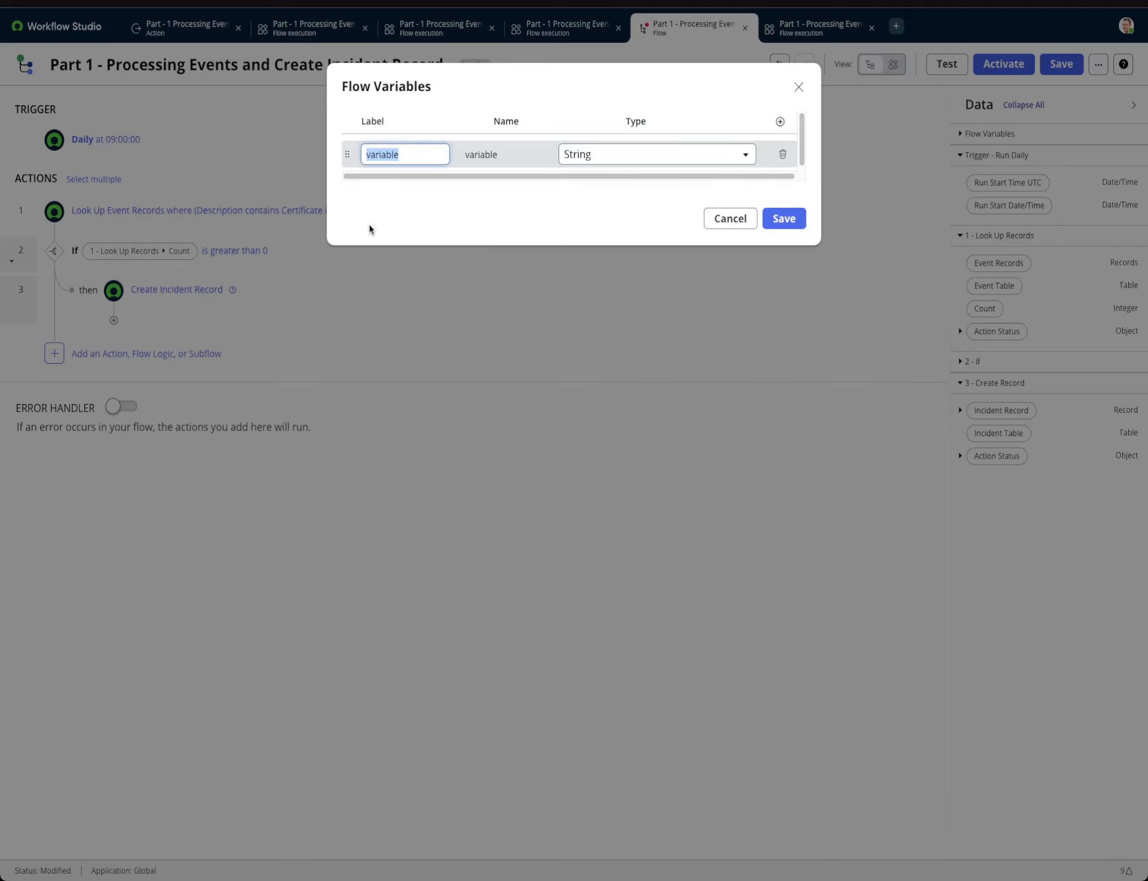
type("event_records")
left_click(780, 218)
left_click(784, 213)
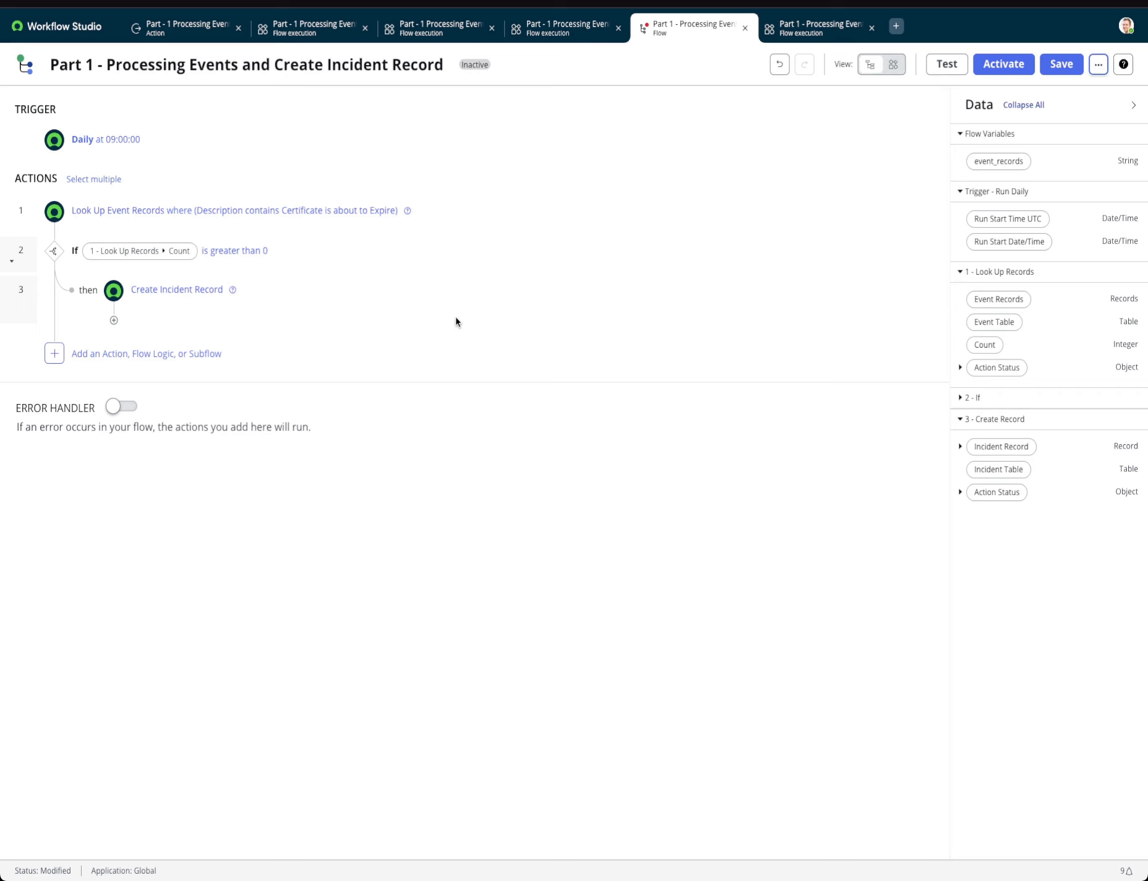
left_click(1061, 72)
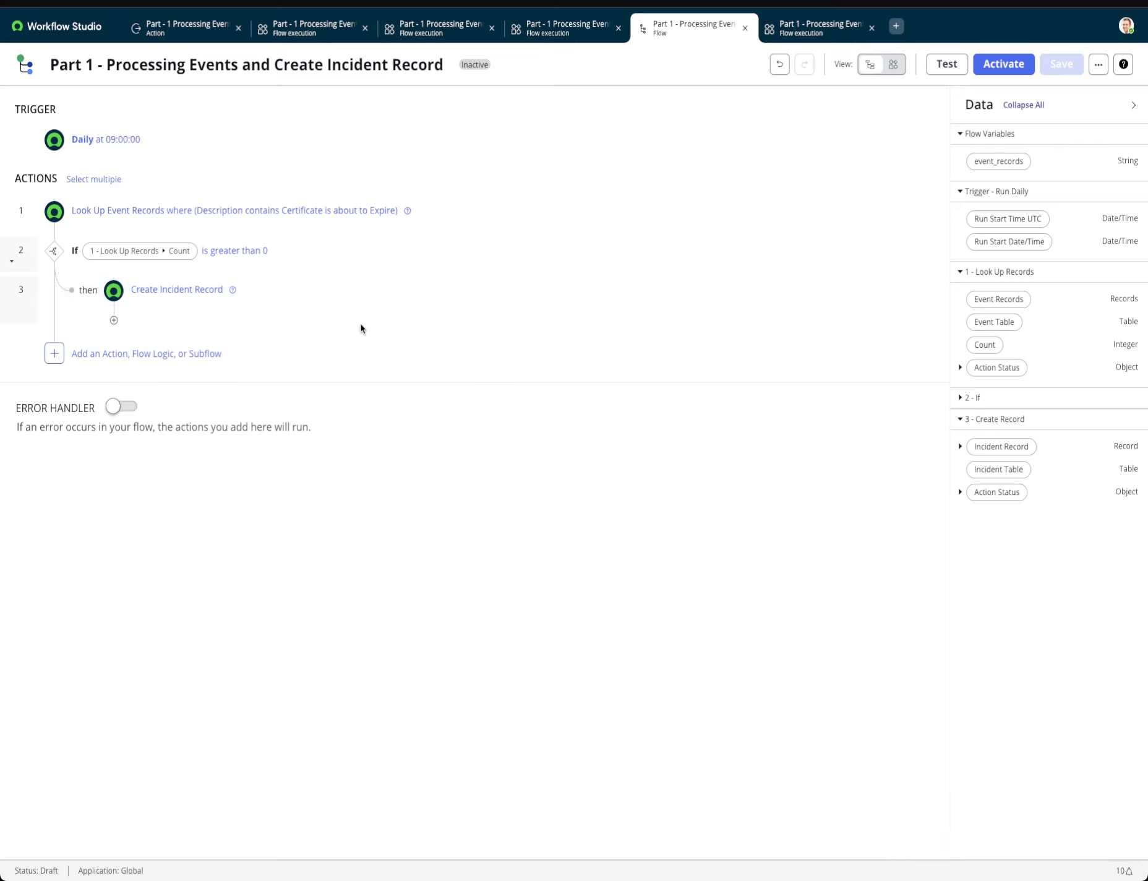
Add a For Each loop after Create Incident Record that iterates over the Event Records from Look Up Records.
left_click(114, 320)
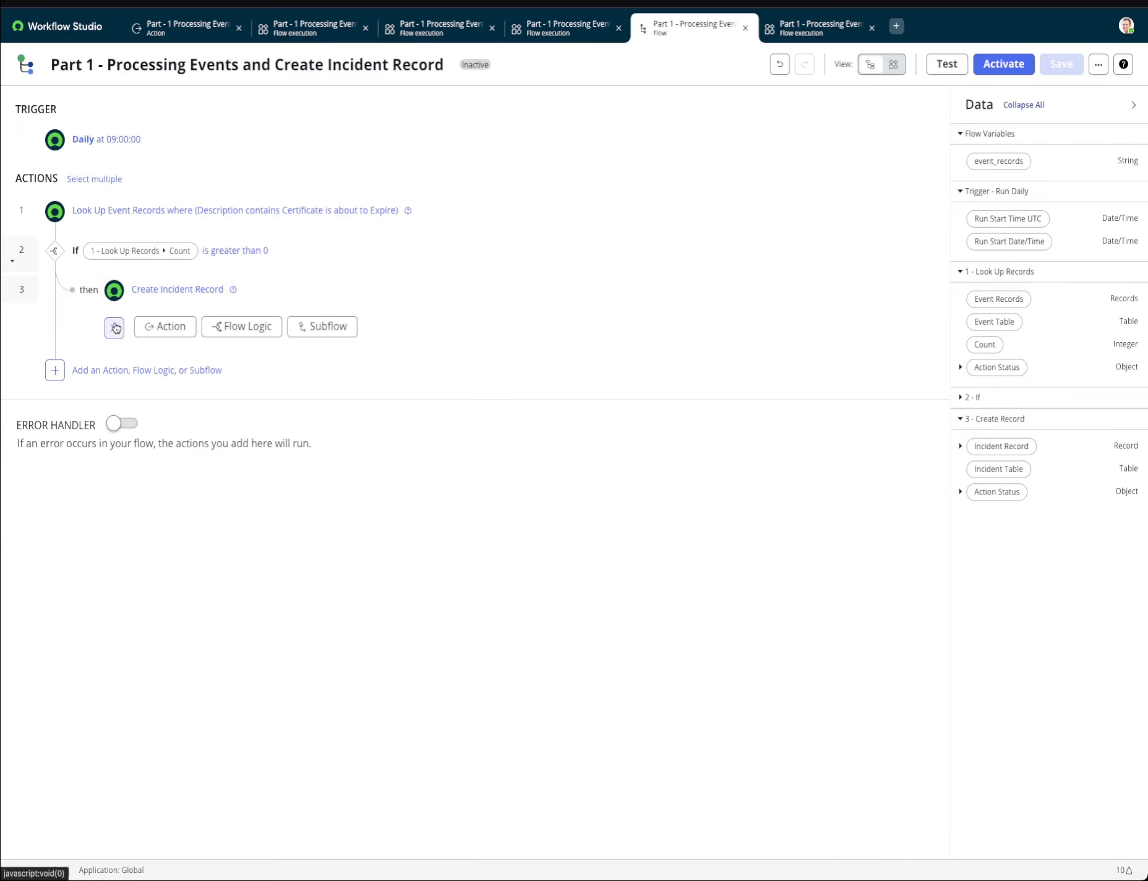
left_click(245, 333)
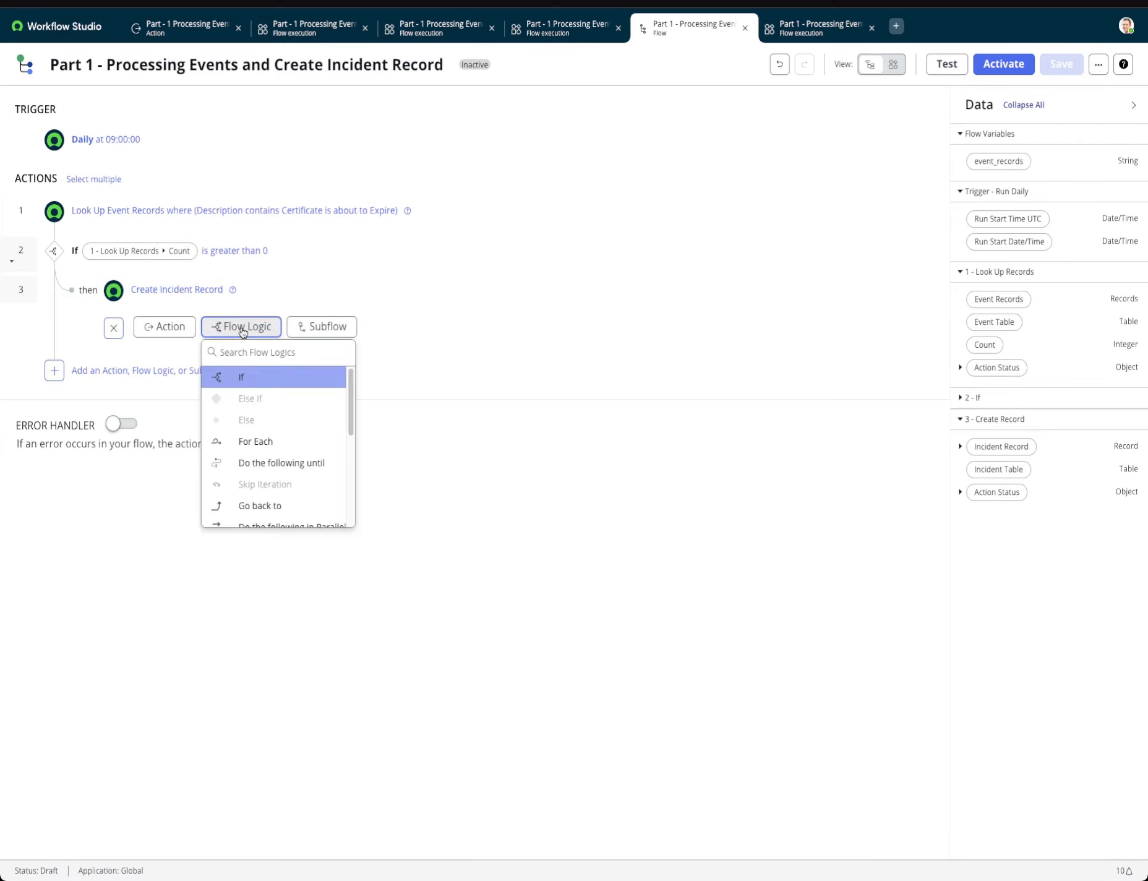
left_click(254, 447)
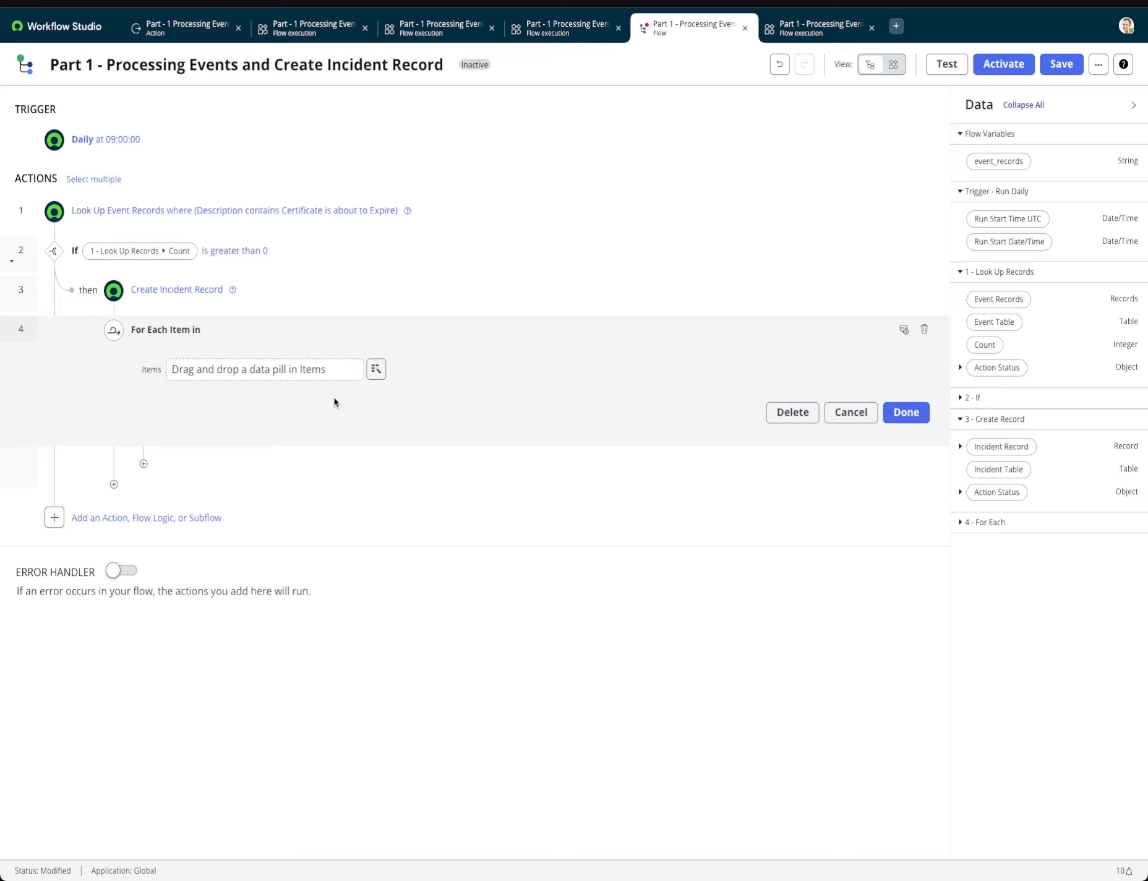
left_click(375, 370)
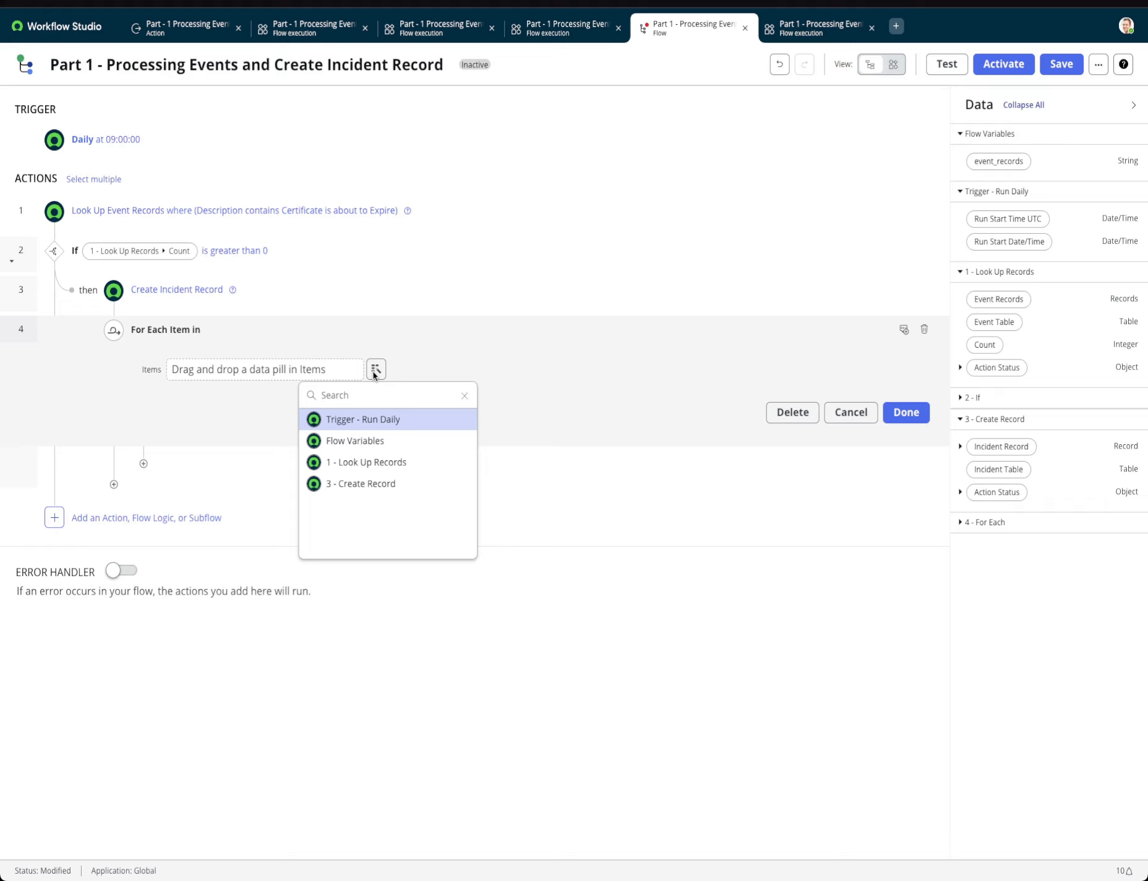
left_click(379, 464)
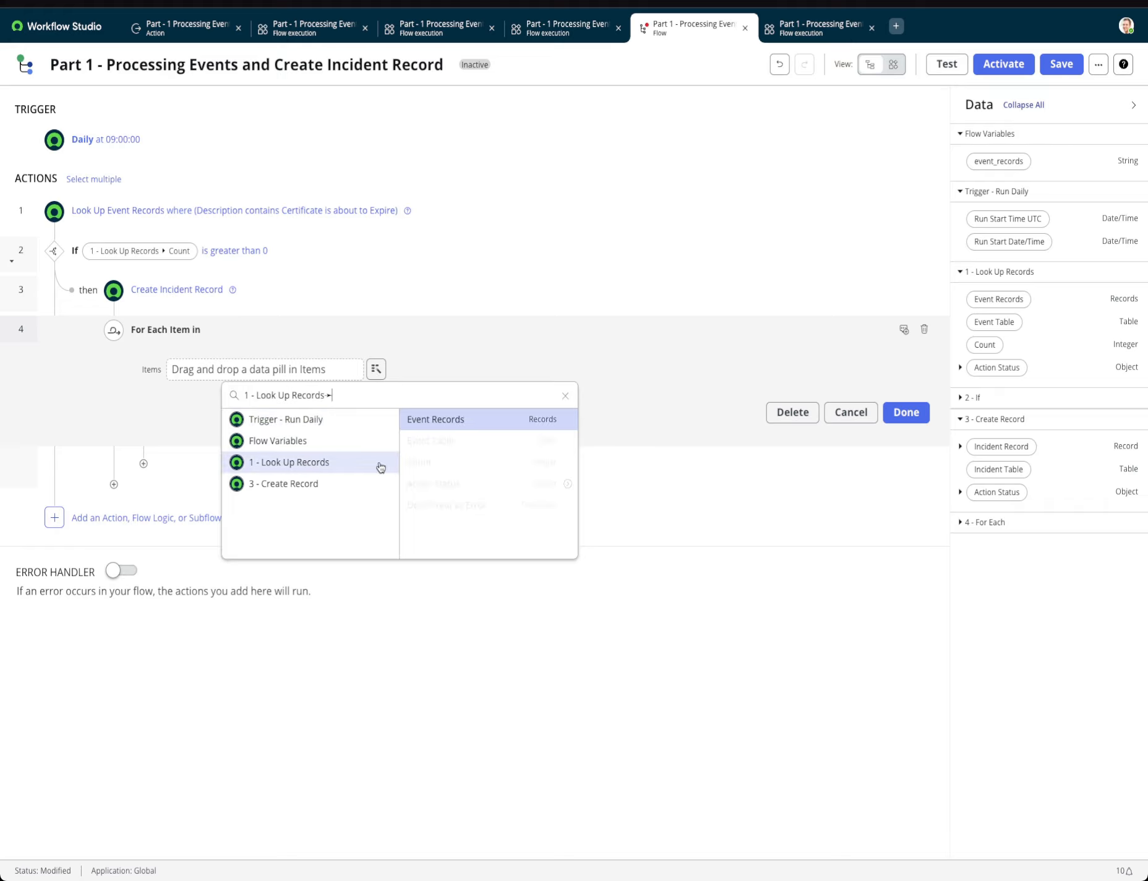
left_click(437, 418)
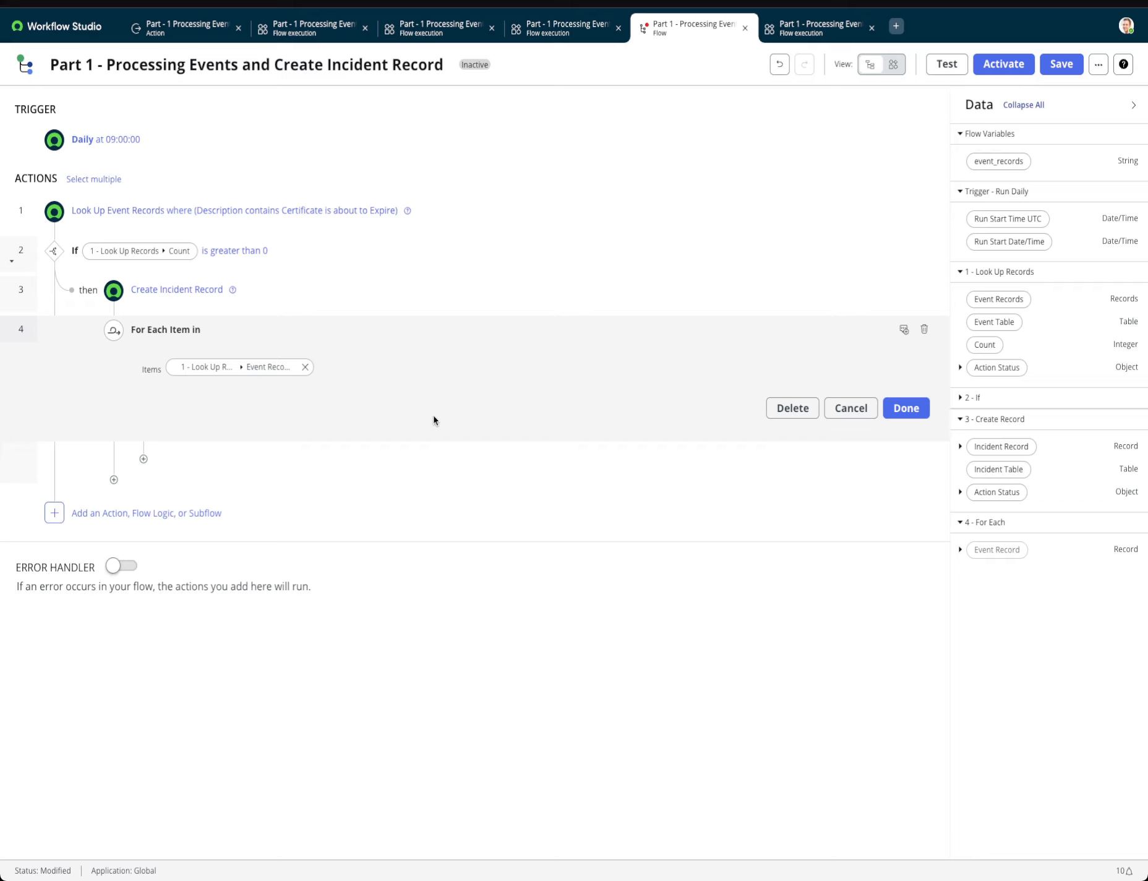
left_click(893, 410)
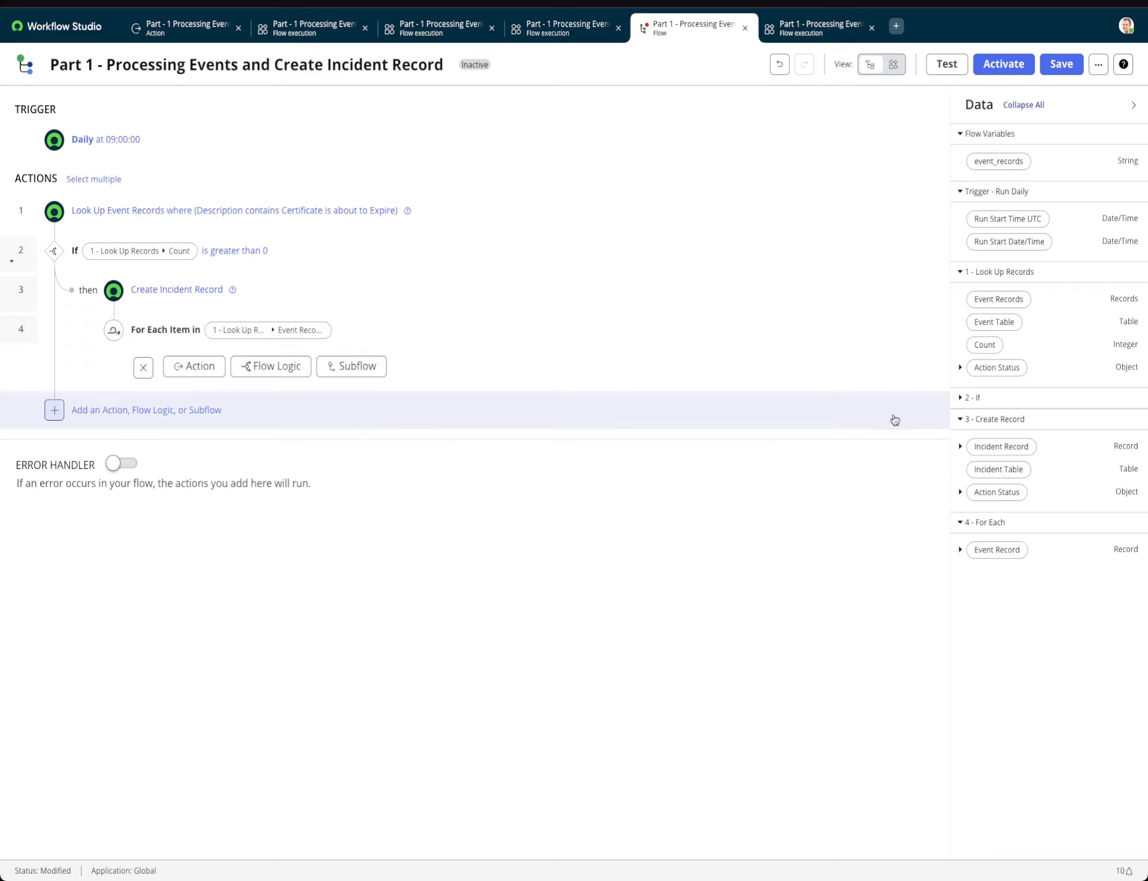
Add a Set Flow Variables step inside the For Each loop and choose event_records as its variable.
left_click(265, 368)
type("set")
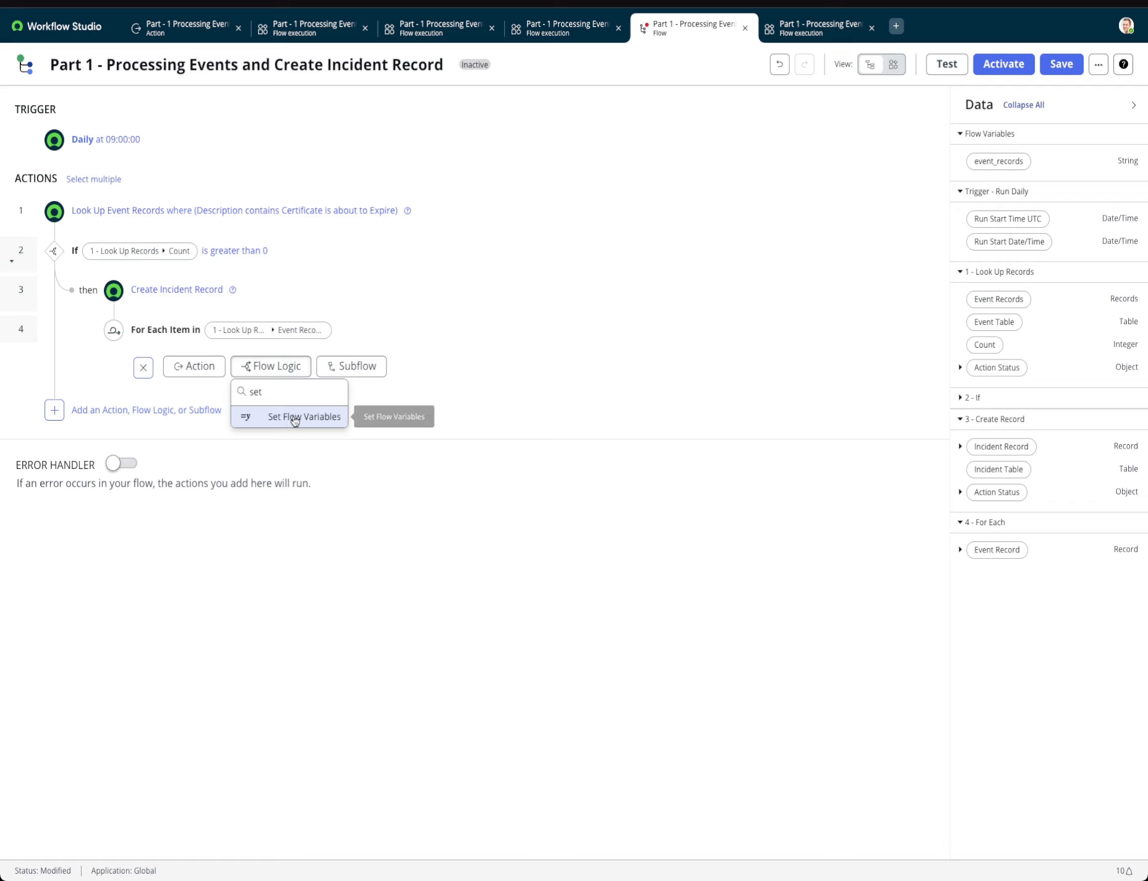
left_click(295, 419)
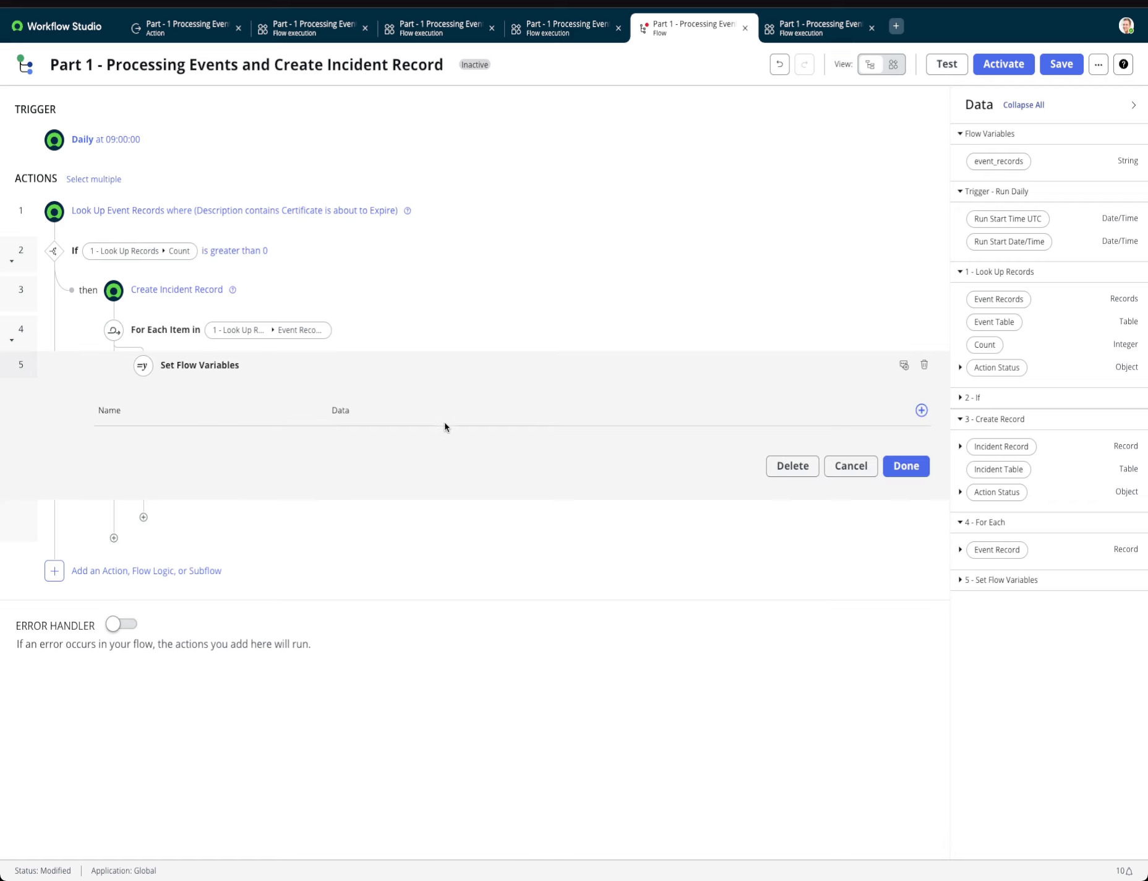
left_click(922, 410)
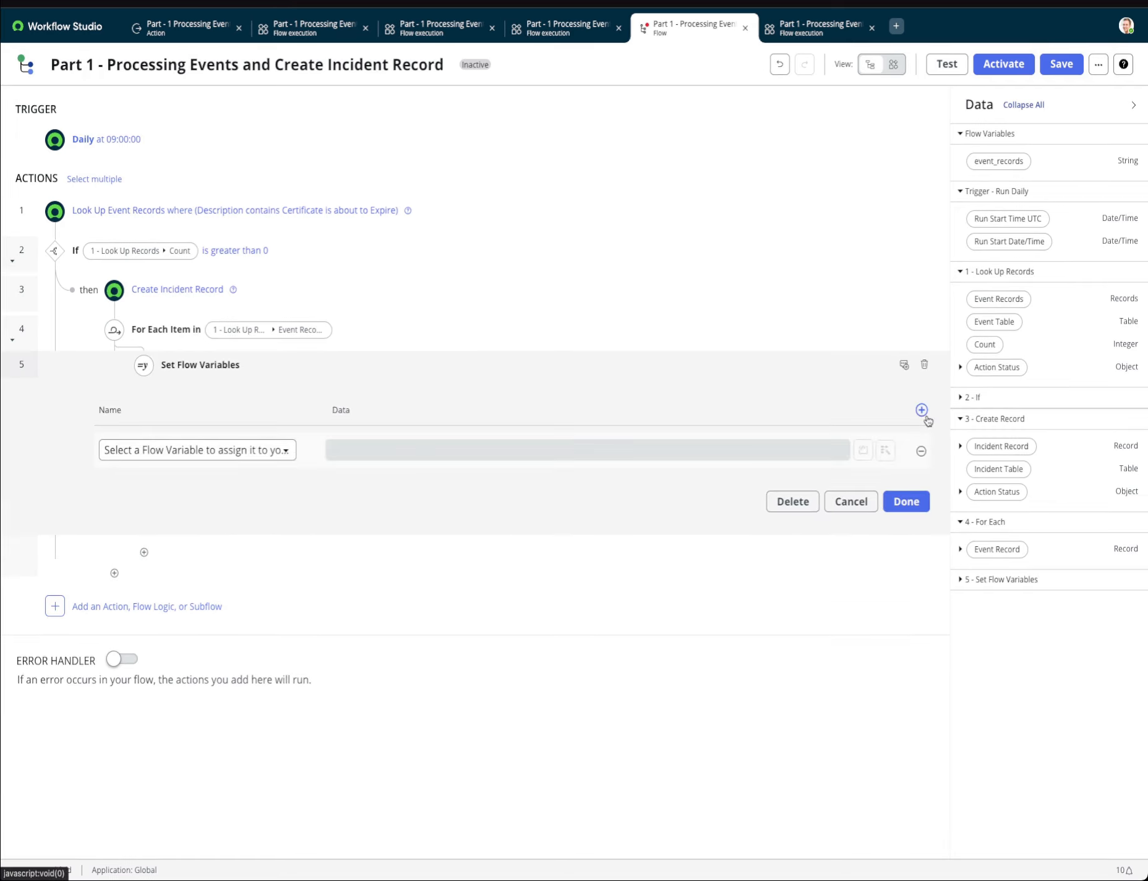
left_click(278, 451)
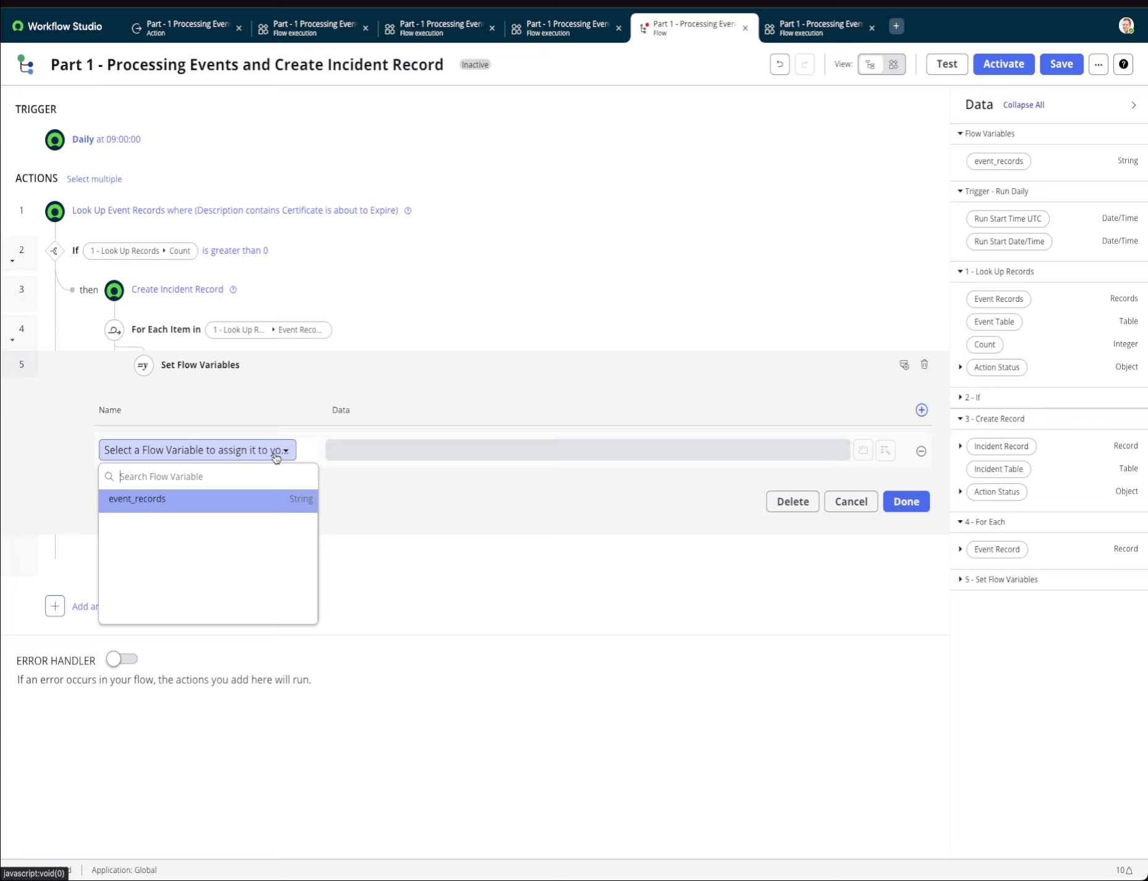
left_click(216, 499)
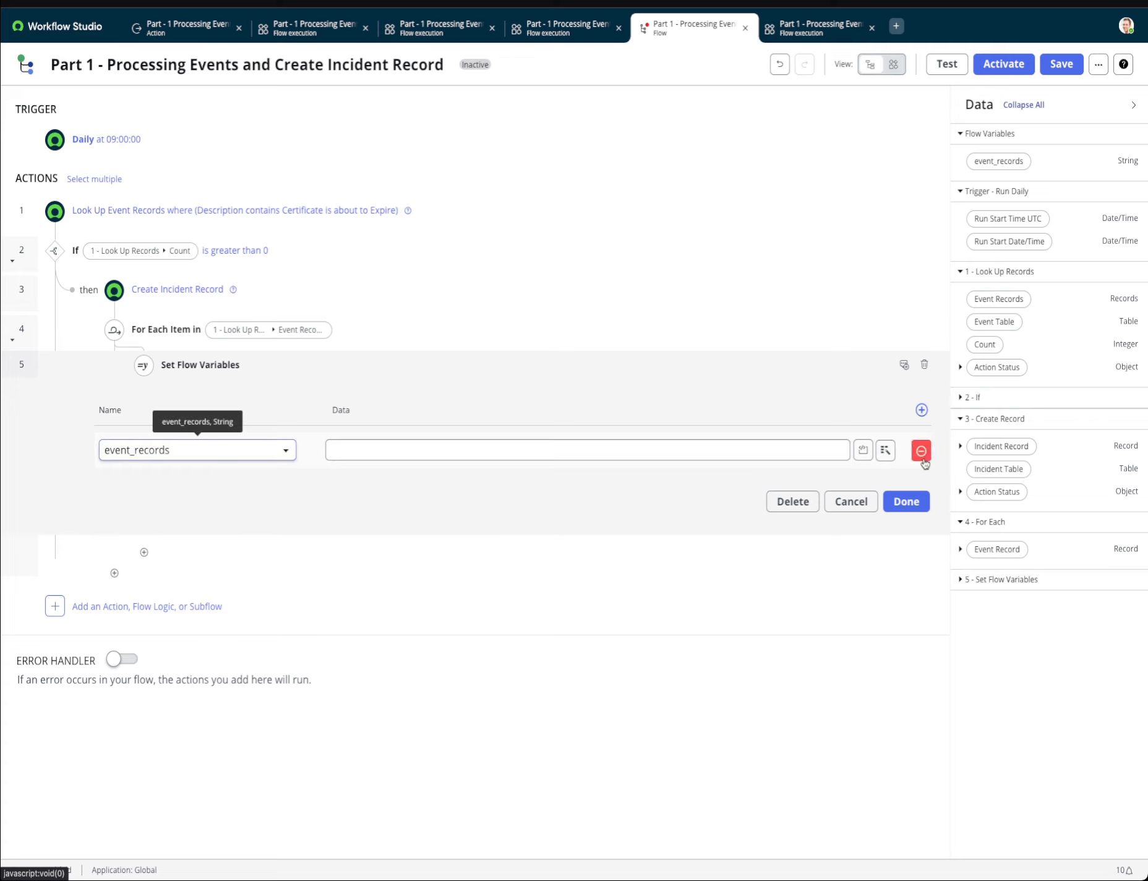
Switch the event_records value to a script and delete the sample comment text above the **return shortDesc; line.
left_click(863, 451)
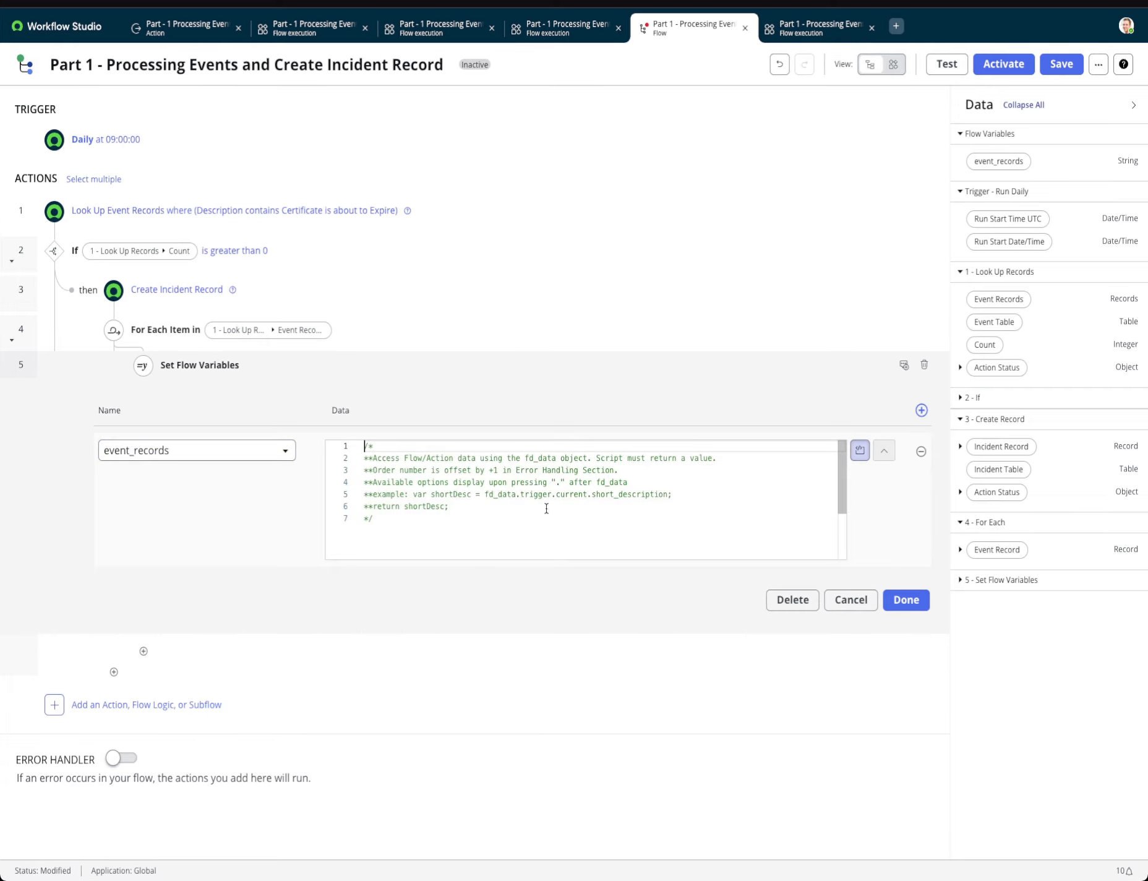
left_click_drag(674, 493, 316, 470)
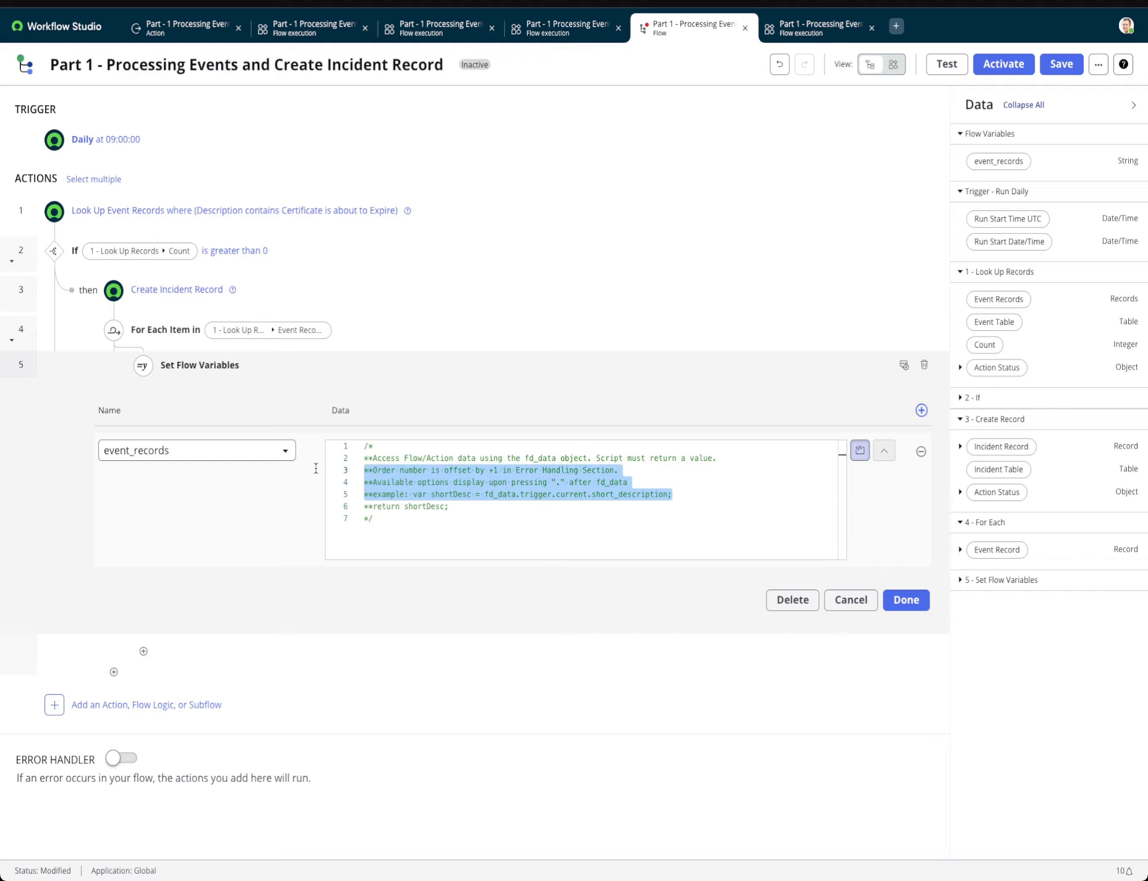
key("BackSpace")
key("BackSpace")
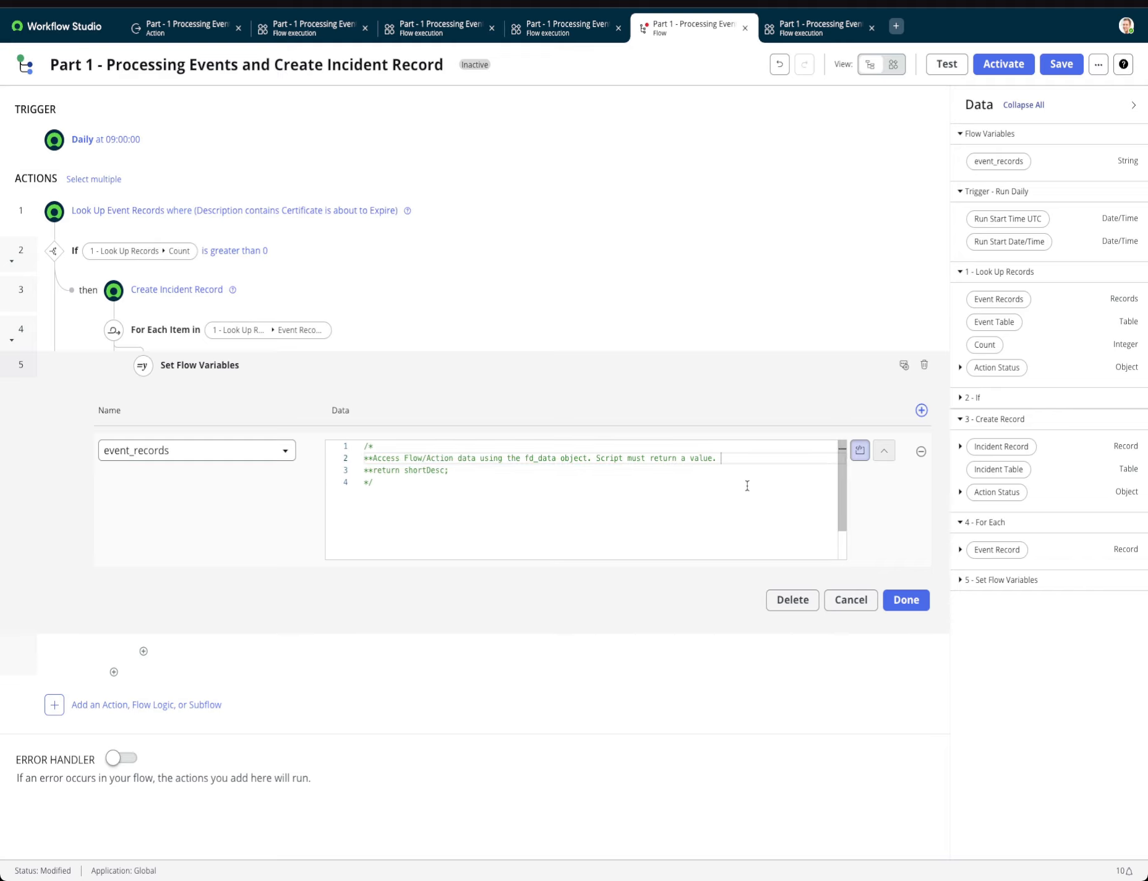
left_click(473, 458)
left_click_drag(723, 459, 364, 459)
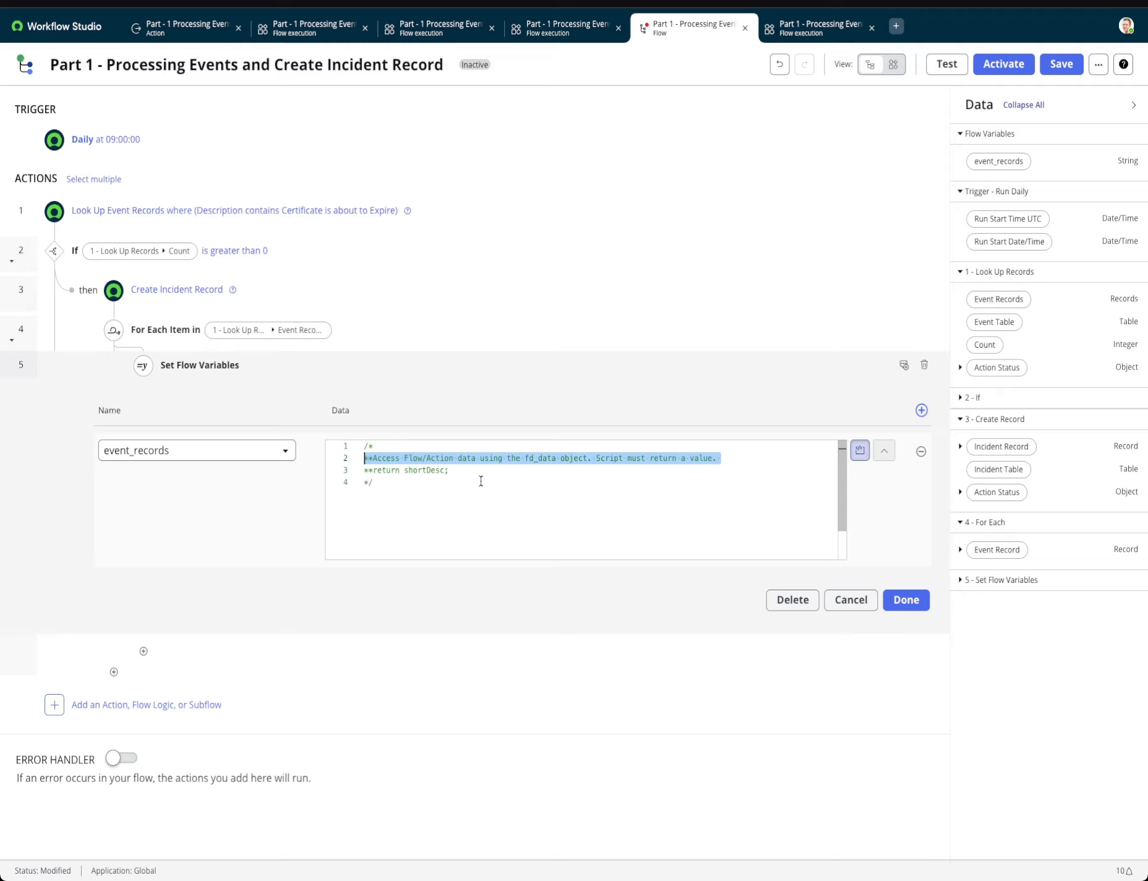
key("BackSpace")
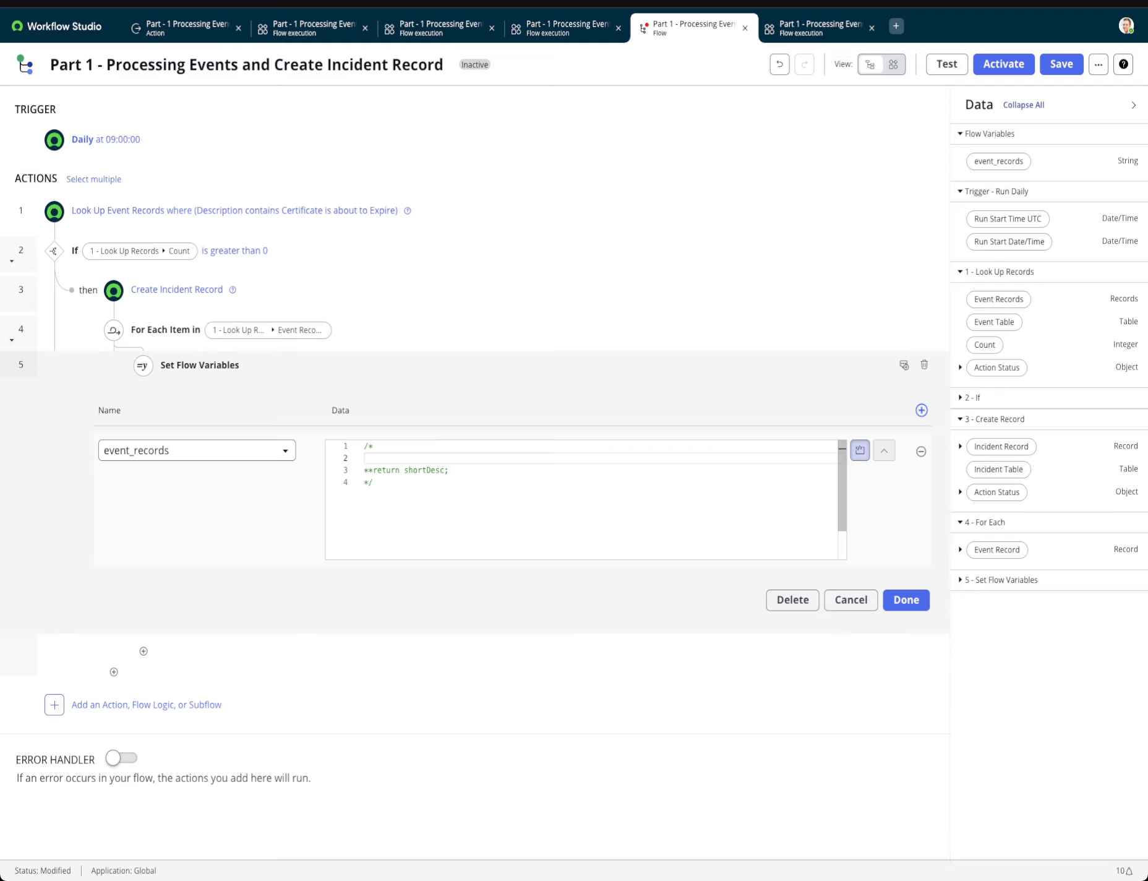
Write "Get the SysID to send to the Actions -" in the script comment and add a blank line after **return shortDesc;.
type("Get the SysID to send to the Actions -")
left_click(461, 469)
key("Return")
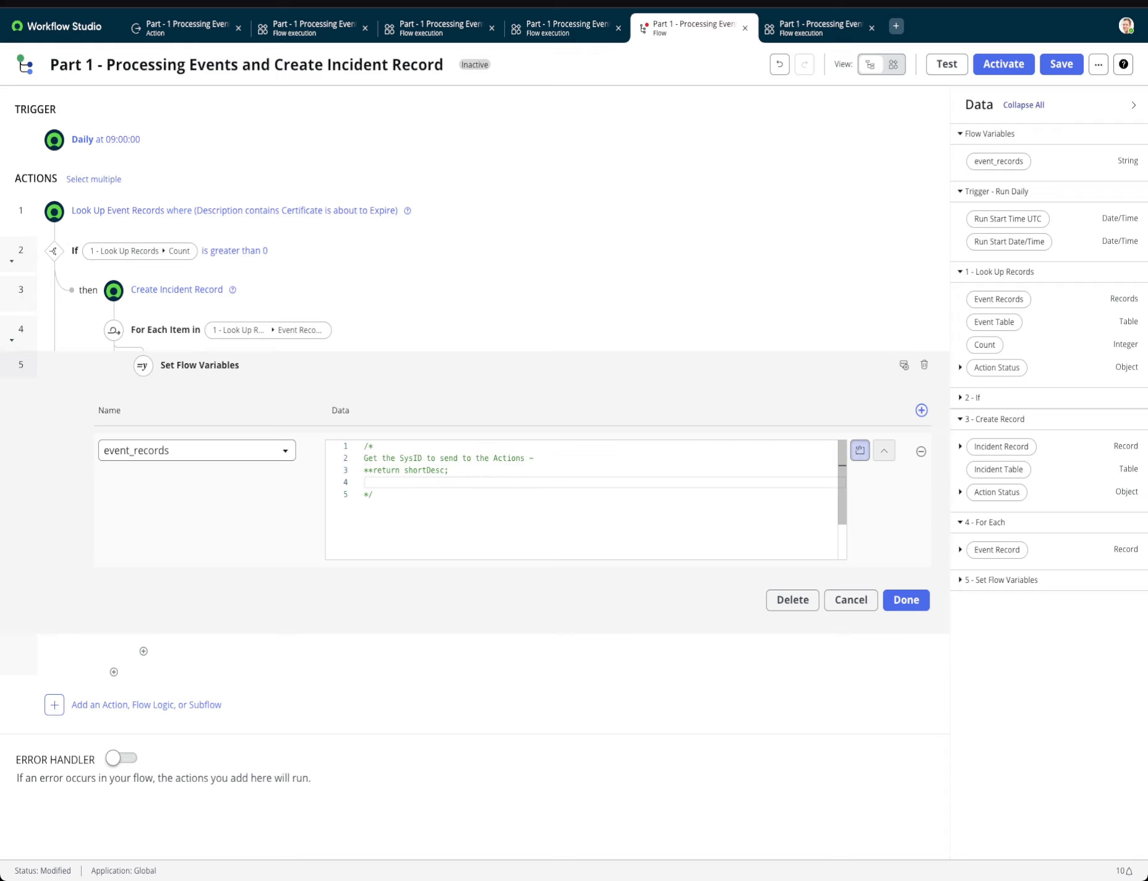
type("var")
key("BackSpace")
key("BackSpace")
key("BackSpace")
key("BackSpace")
Below the comment block, declare the variable with var record = fd_data.flow_var.event_records;.
key("Down")
key("Down")
key("Return")
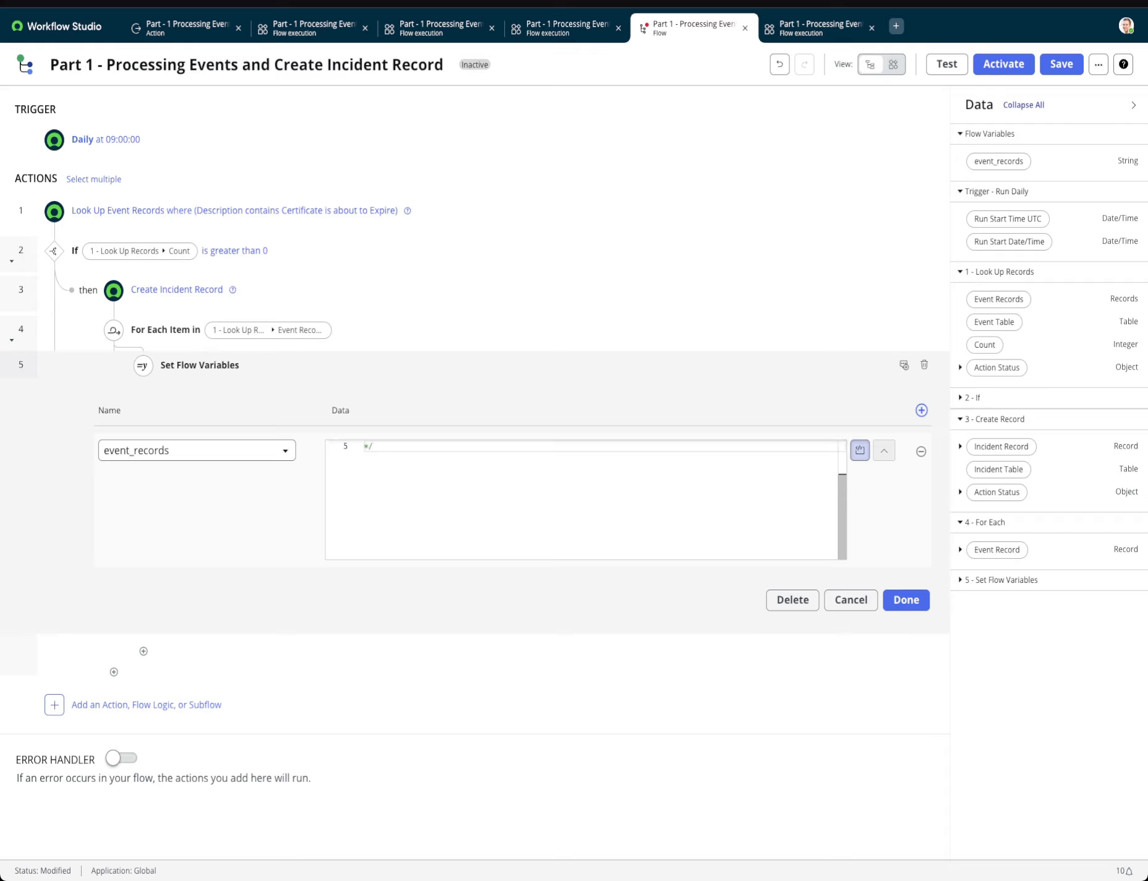
key("Return")
type("var ")
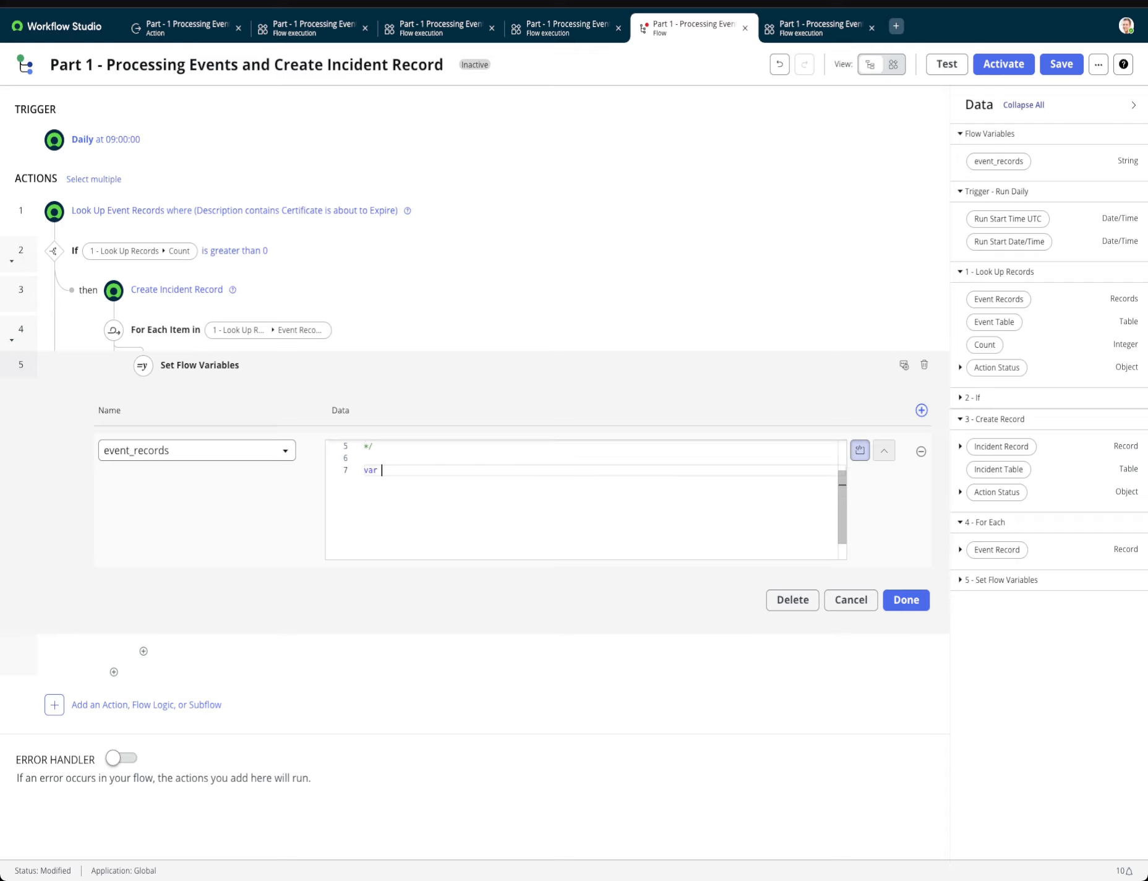
type("record = fd")
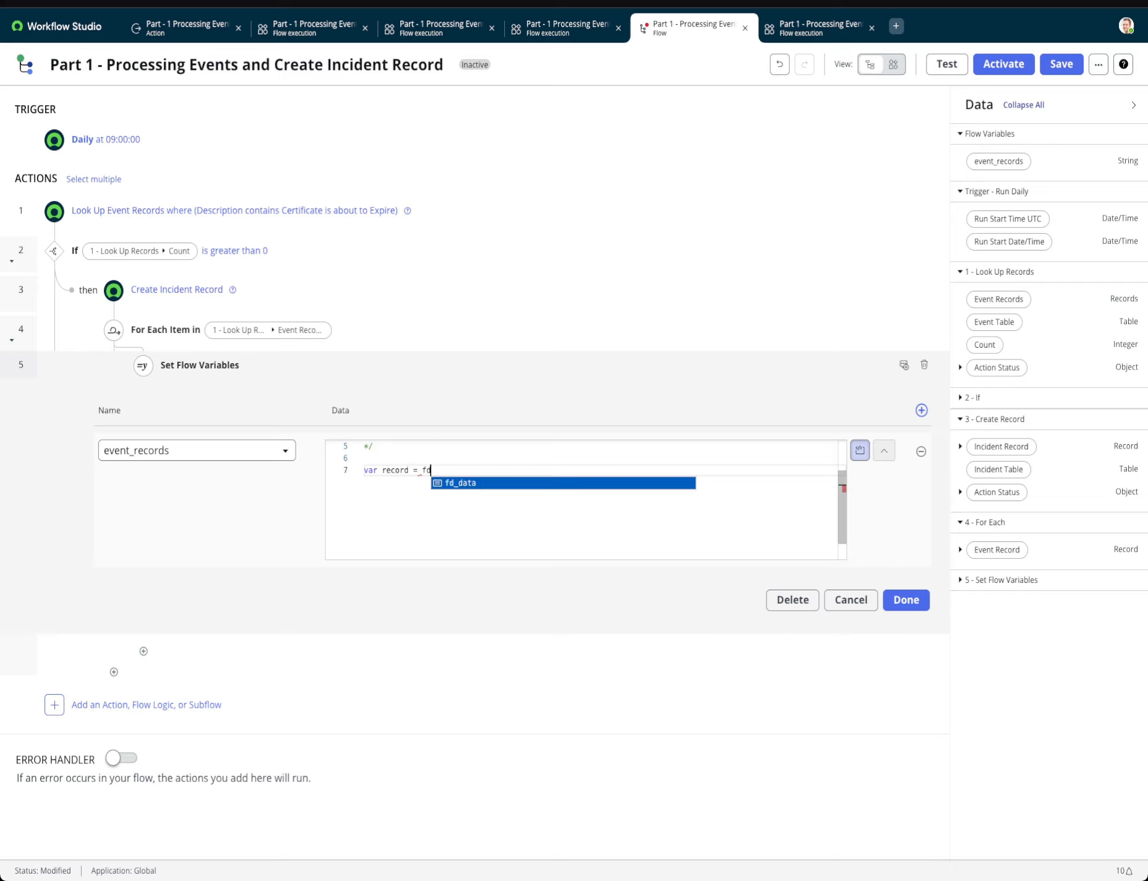
key("Return")
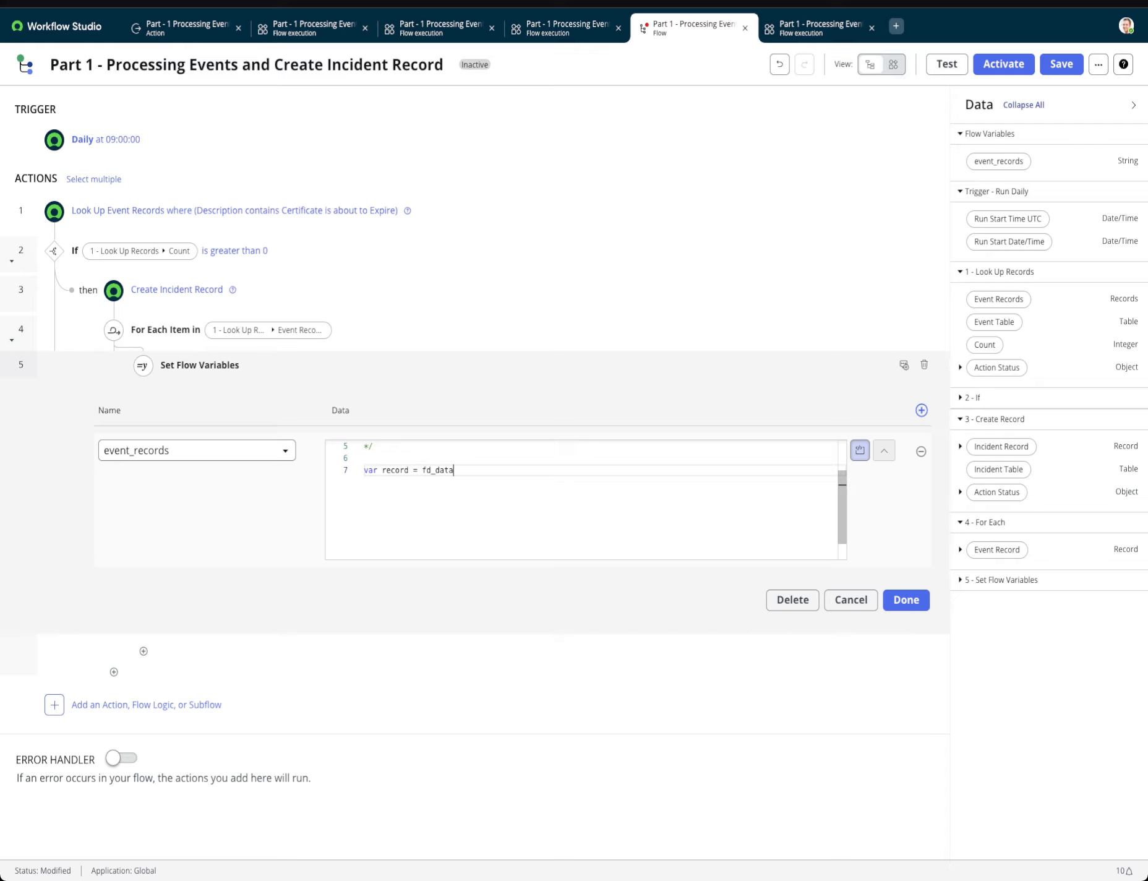
type(".")
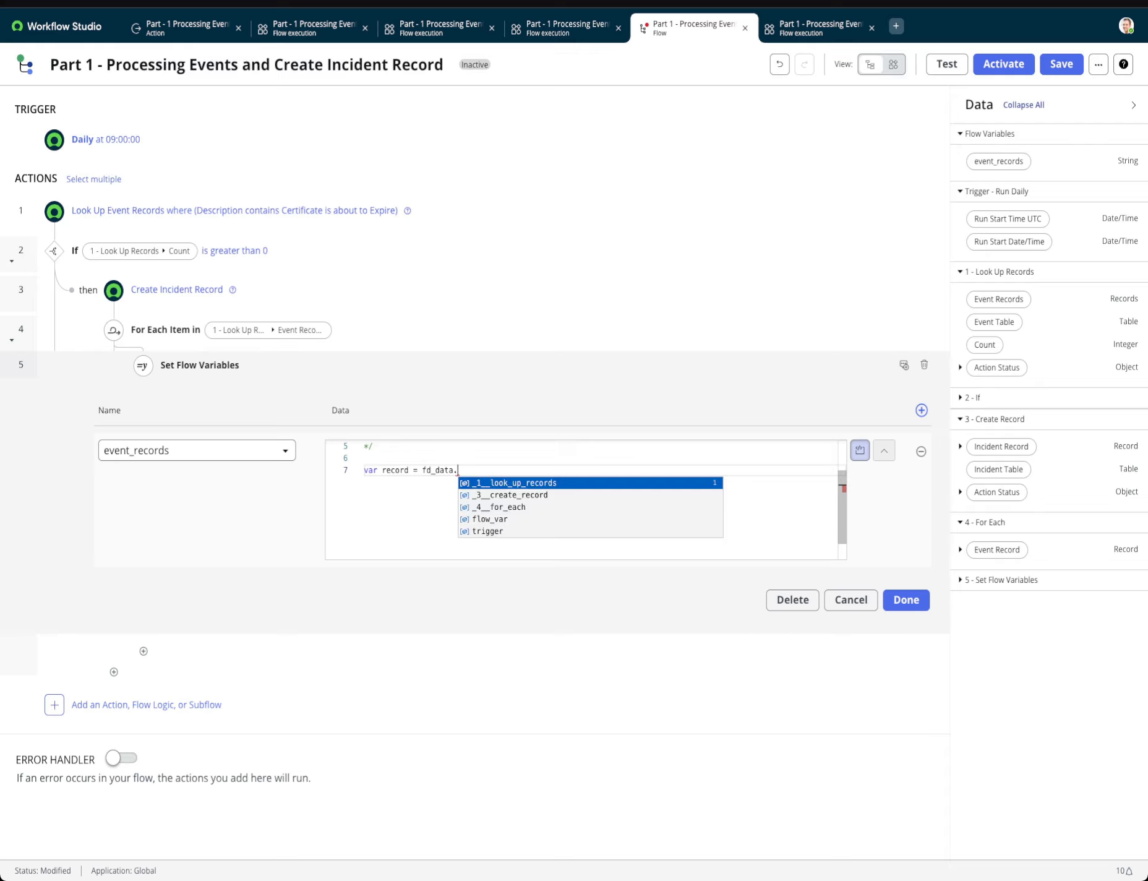
left_click(492, 520)
type(".")
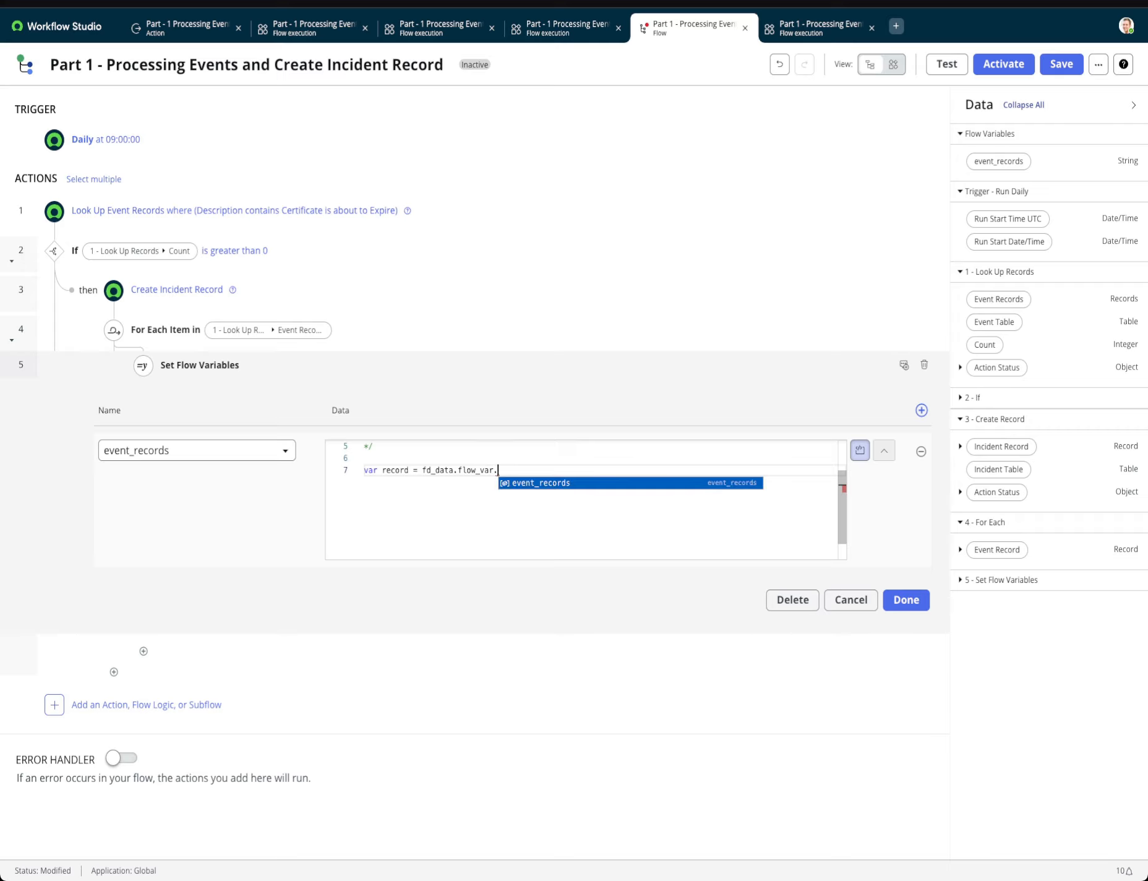
left_click(540, 484)
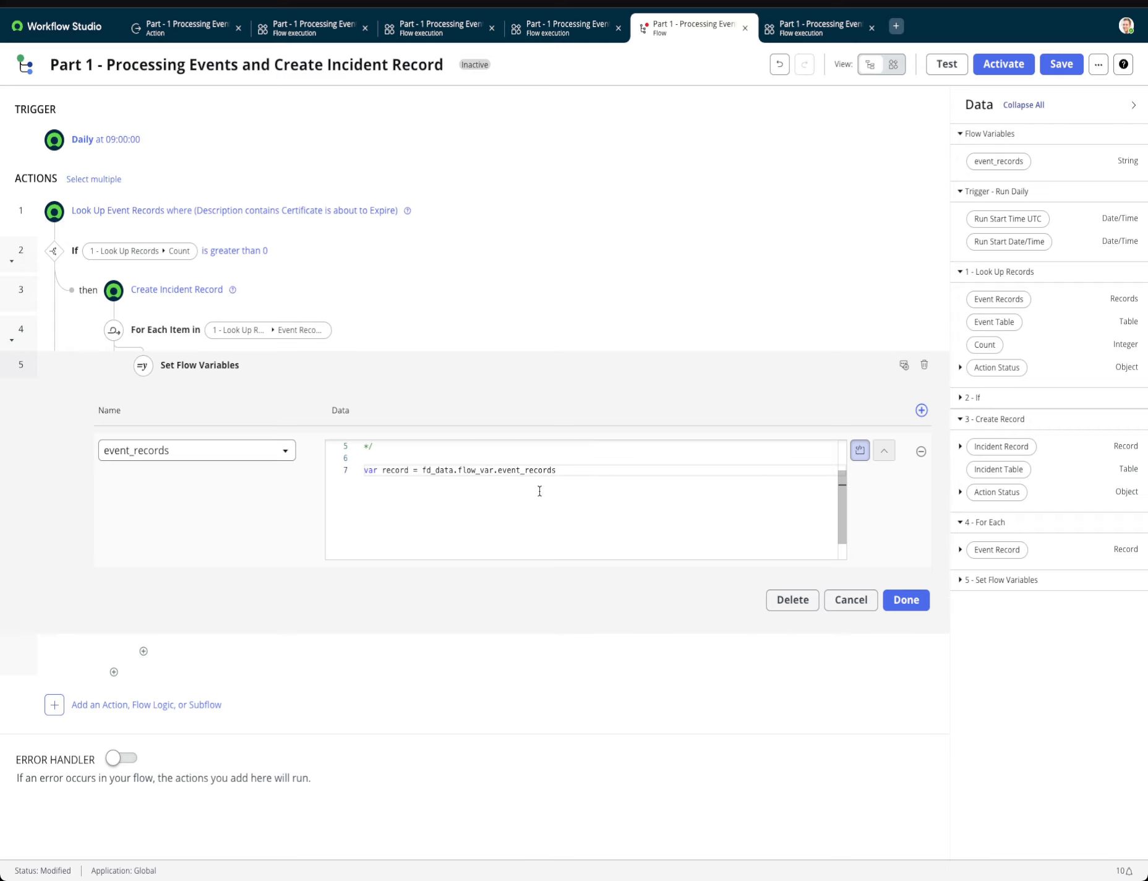
type(";")
Start a second script variable on a new line with var recrods = record +.
key("Return")
type("var ")
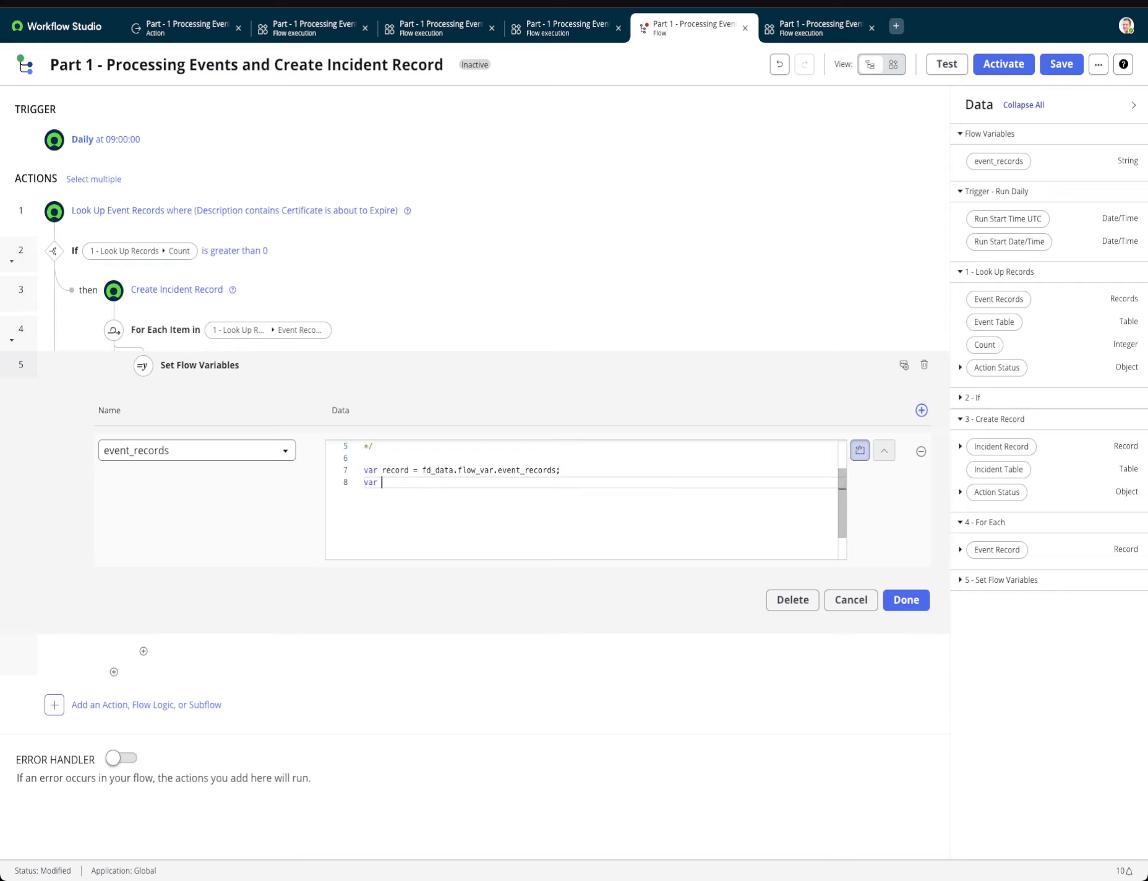
type("recrods = record")
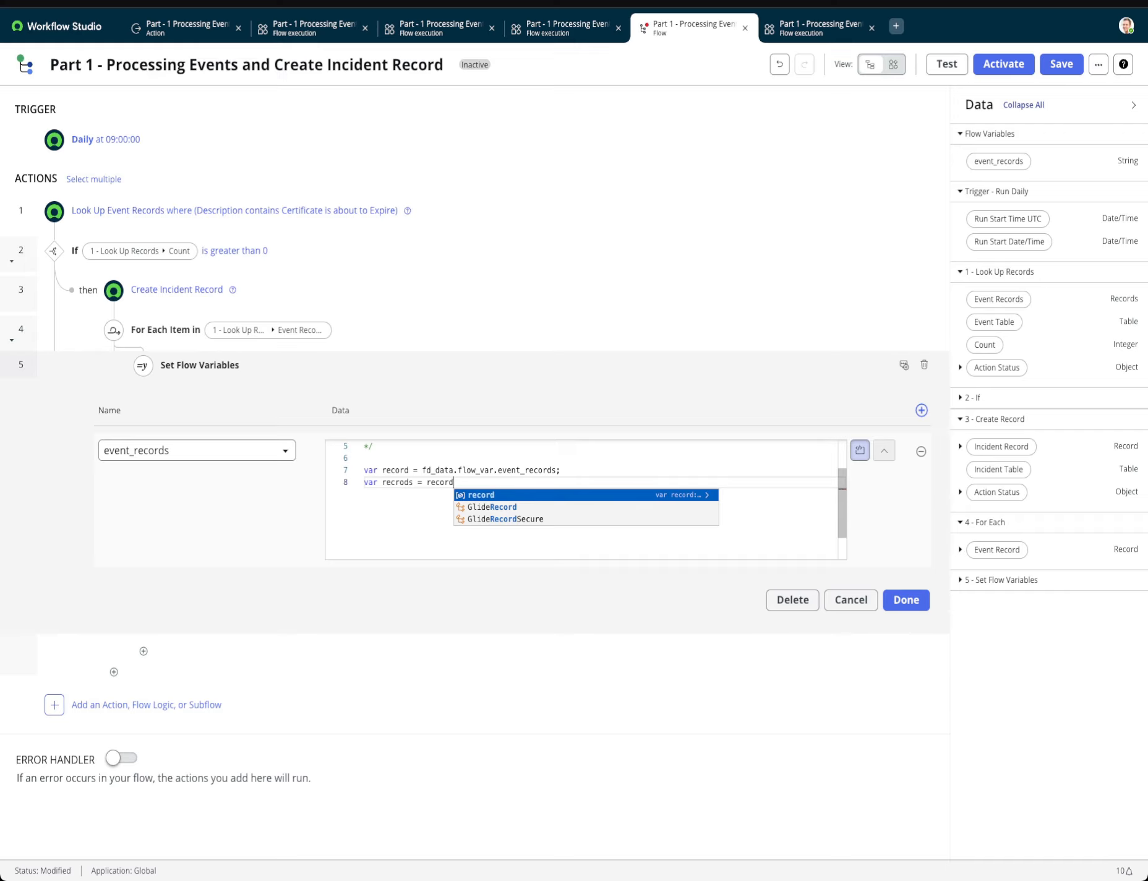
type("+ ")
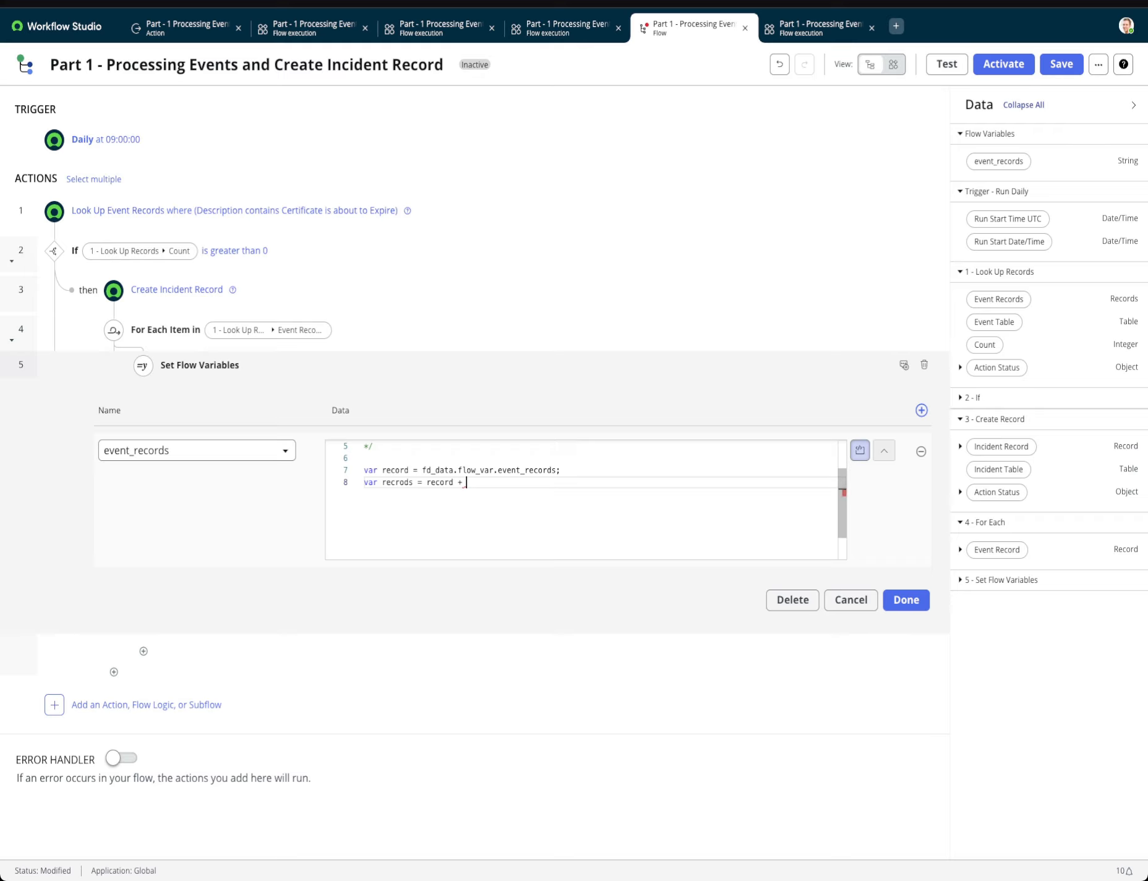
type("fd_data")
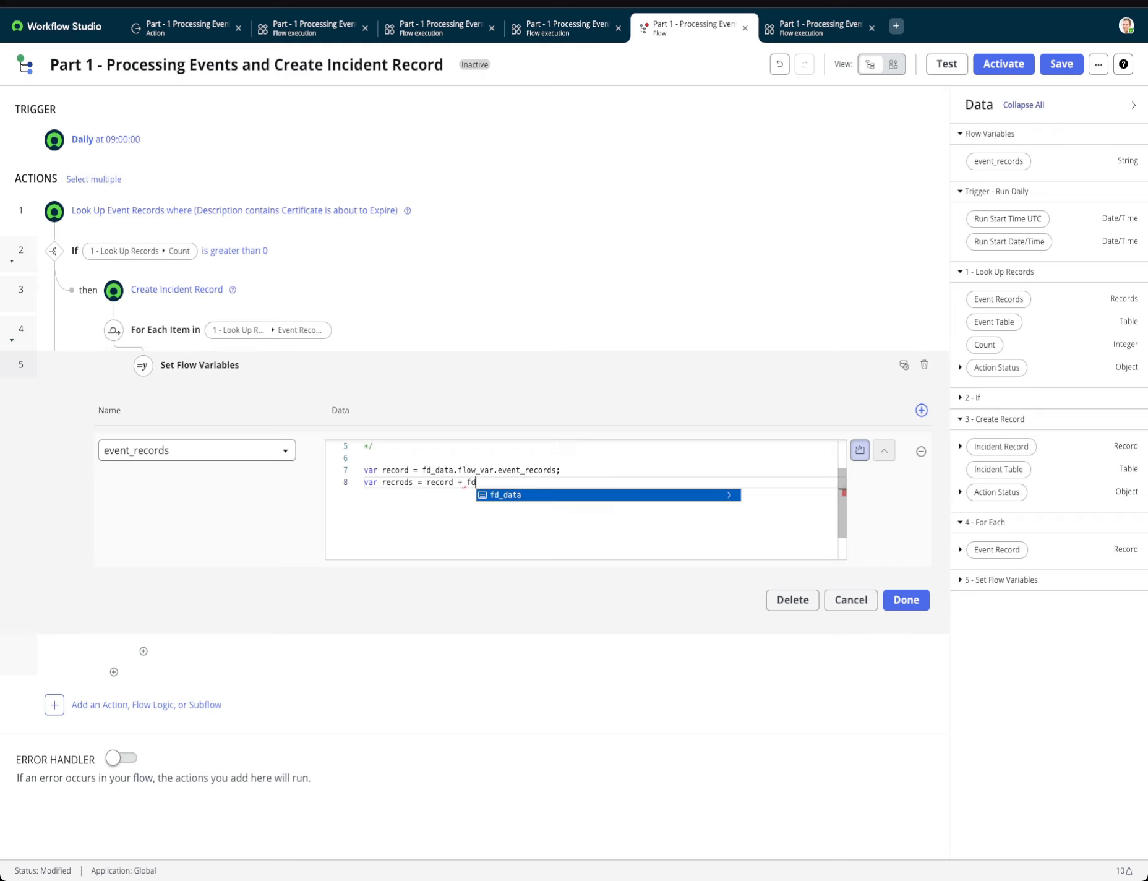
Append fd_data._4__for_each.item.sys_id to the recrods expression.
key("Return")
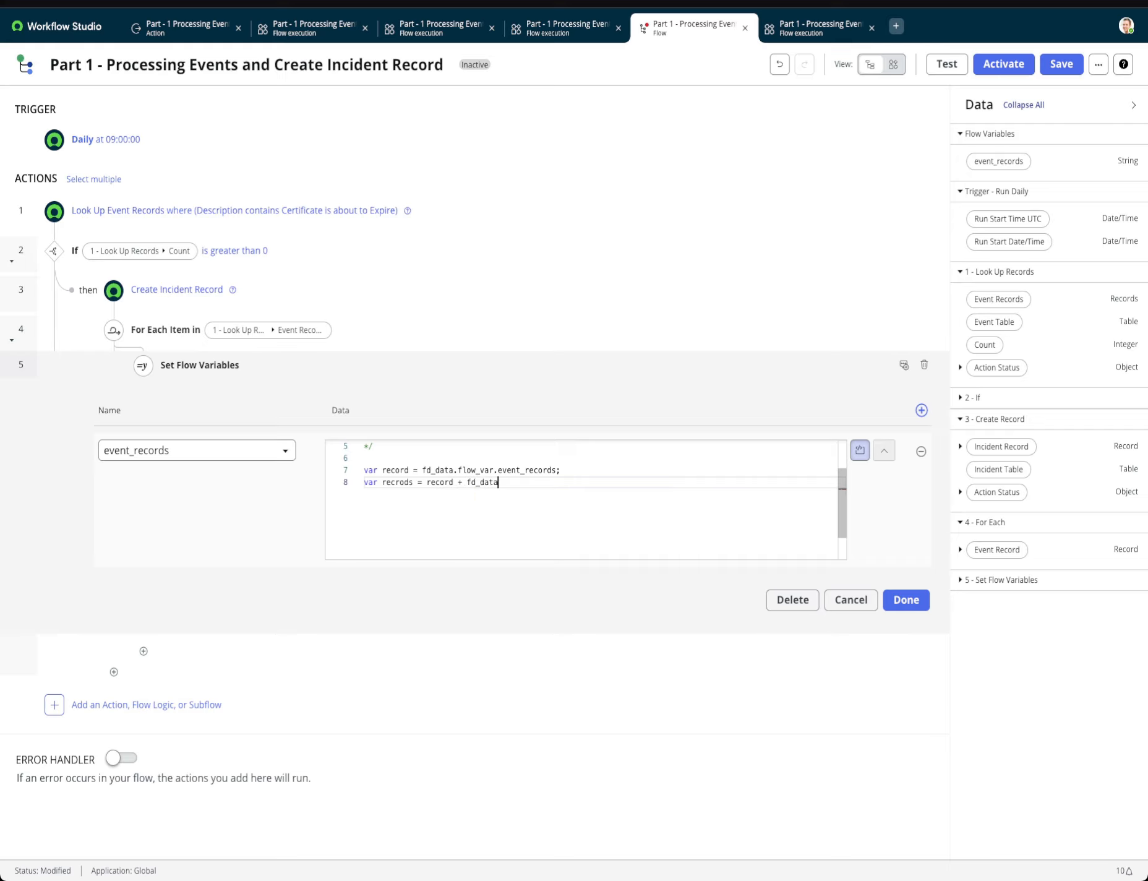
type(".")
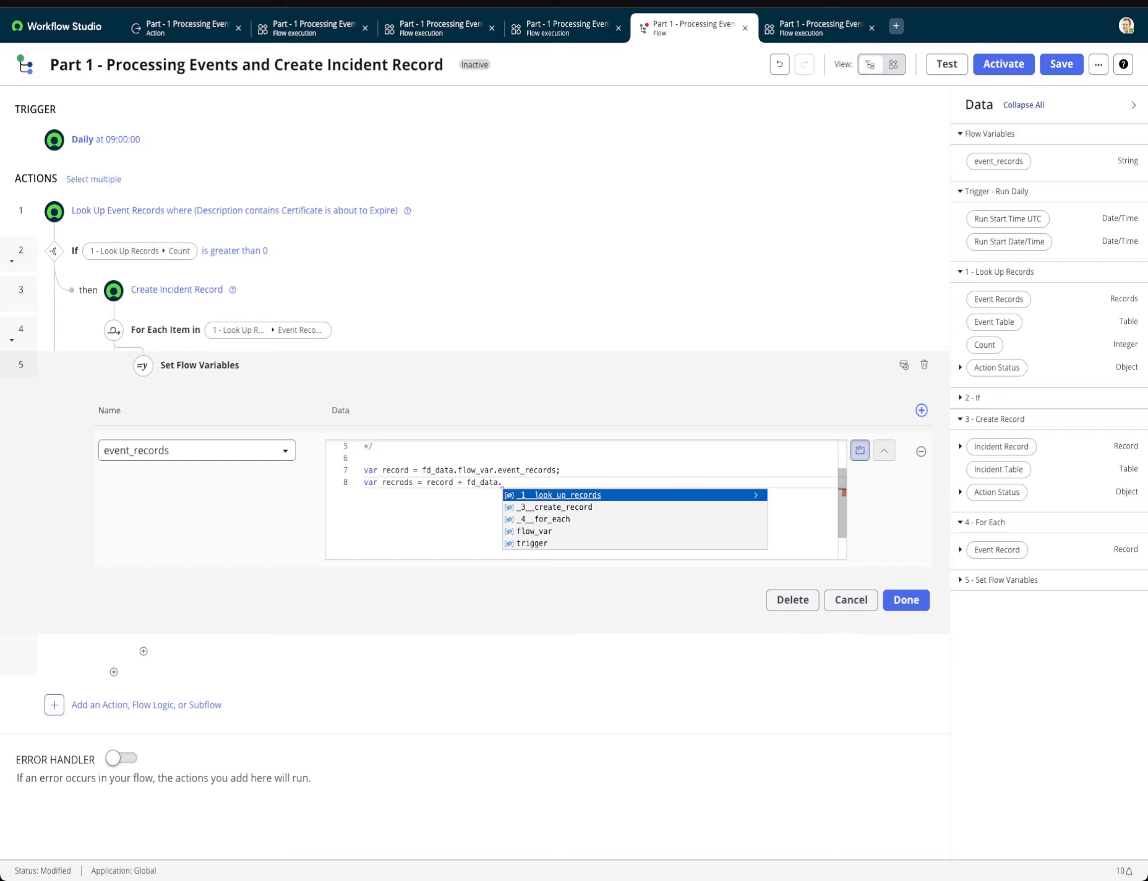
left_click(553, 519)
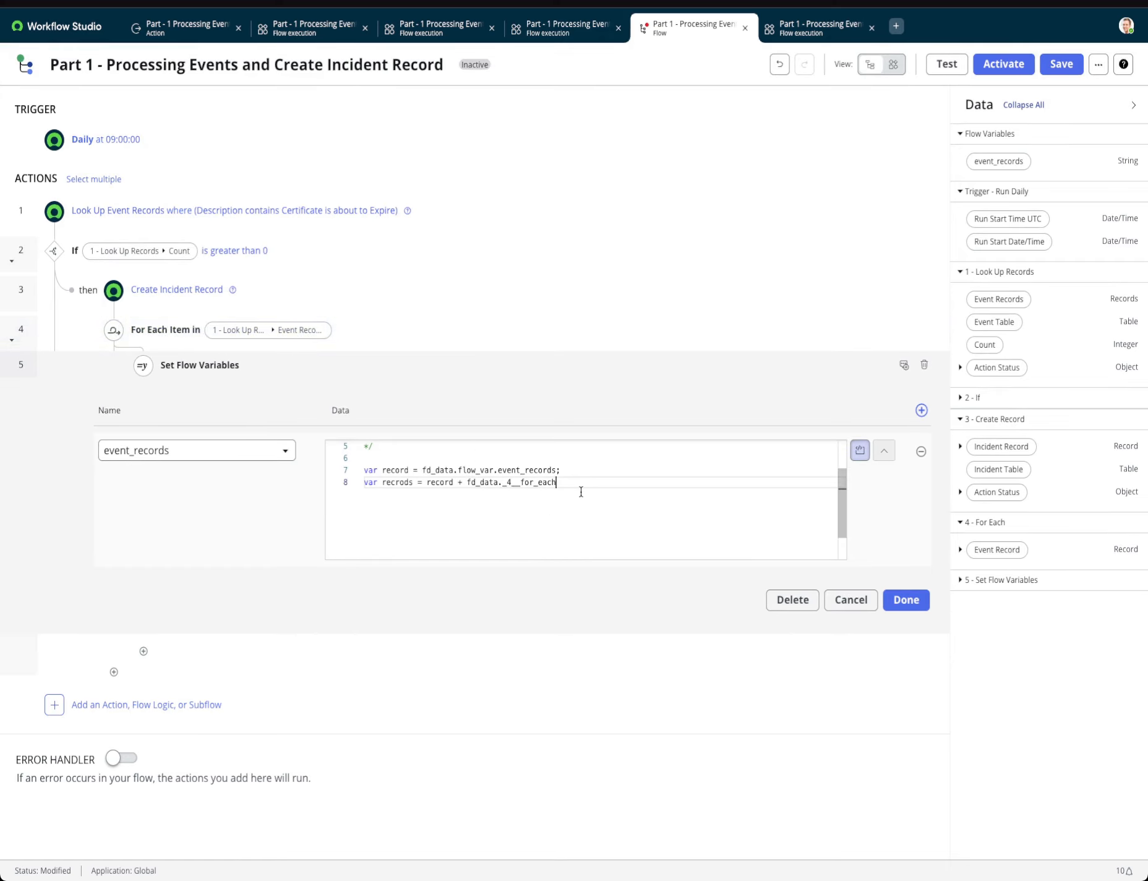
type(".")
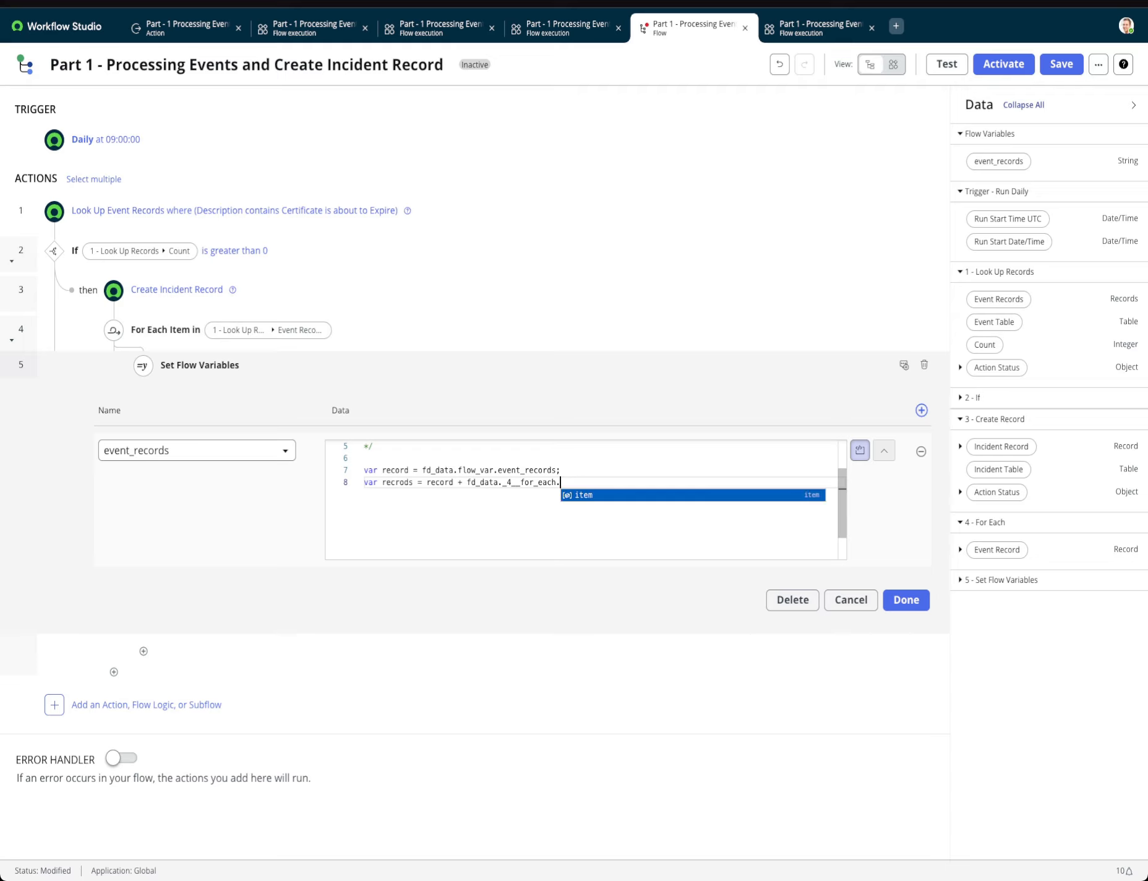
type("item.")
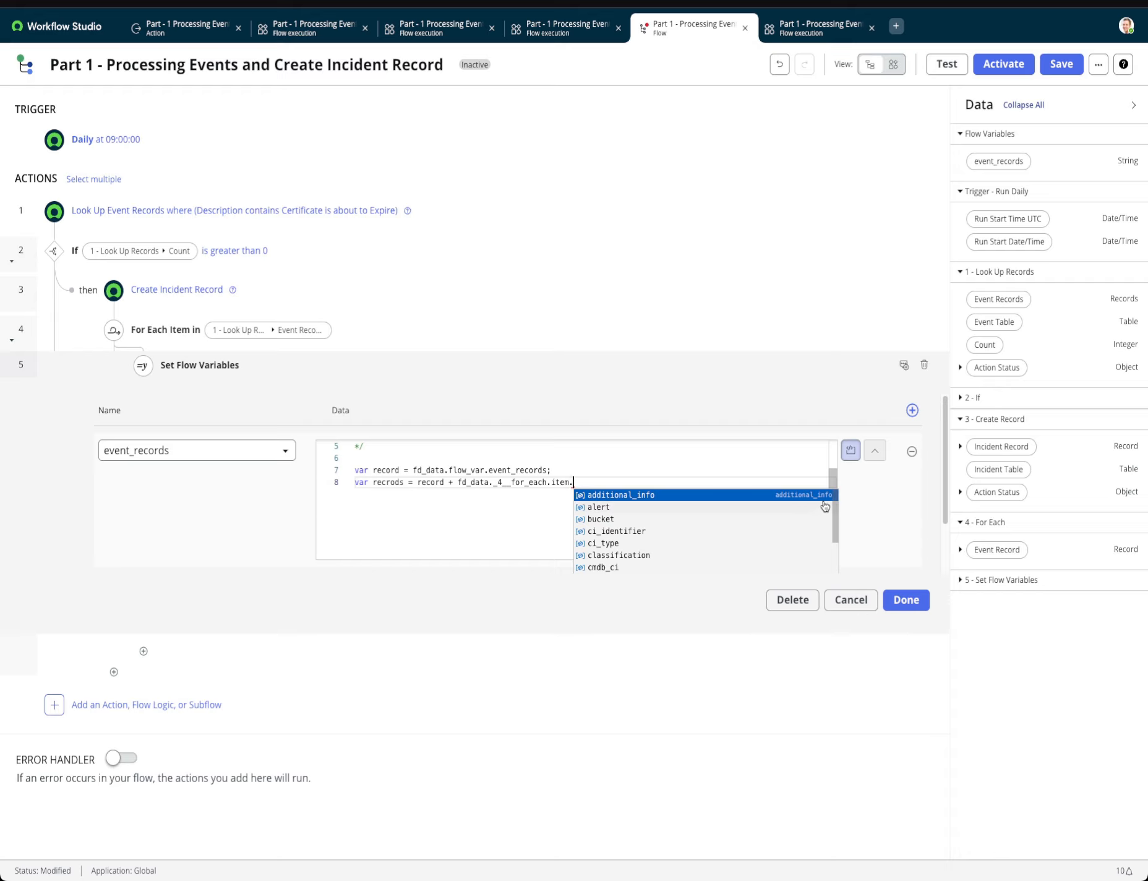
scroll(835, 524, "down", 2)
scroll(834, 525, "down", 3)
scroll(835, 488, "up", 4)
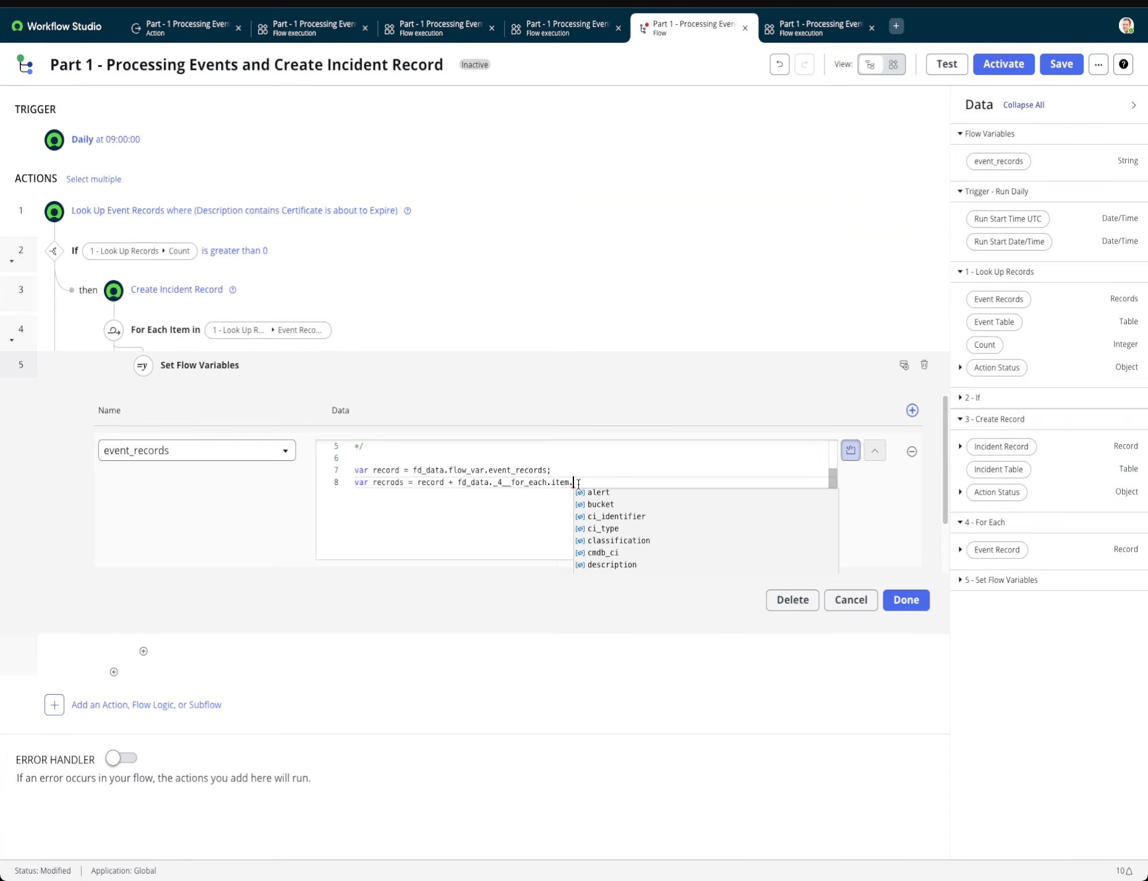
type("sys")
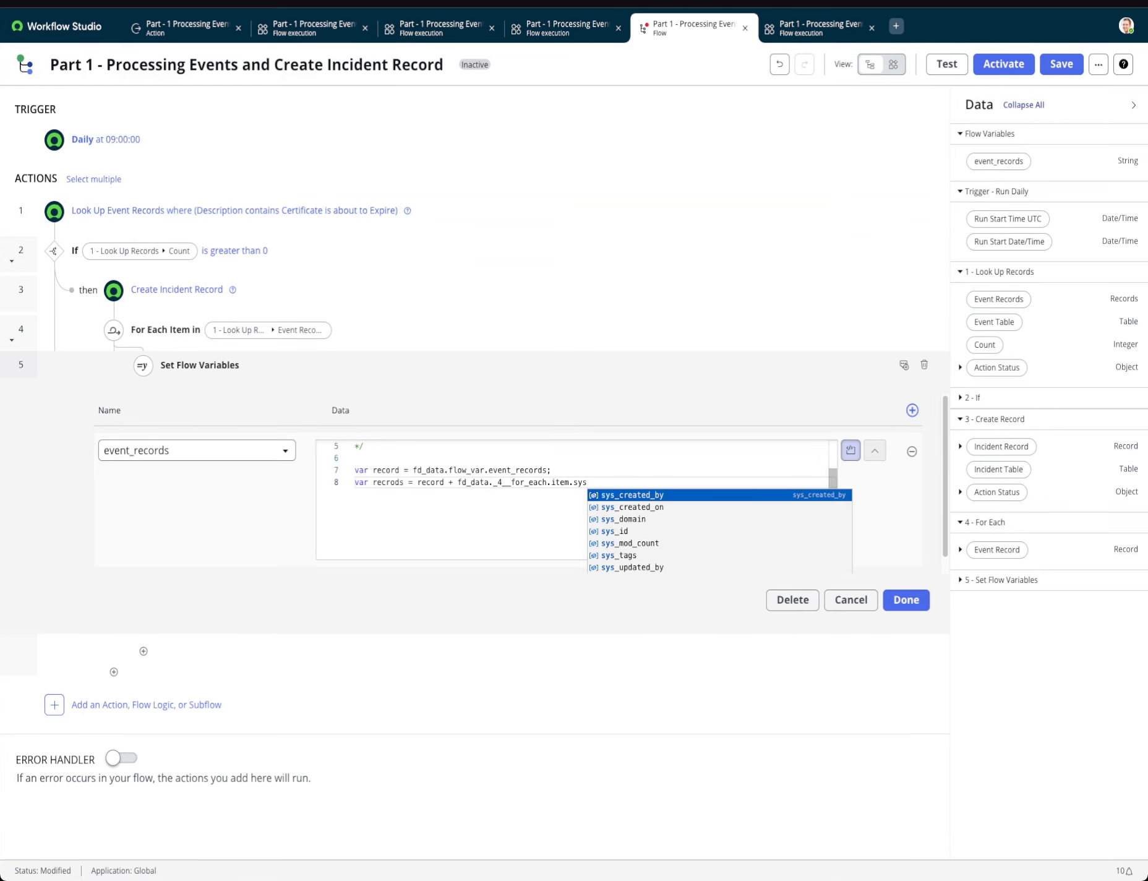
key("Down")
key("Down")
key("Down")
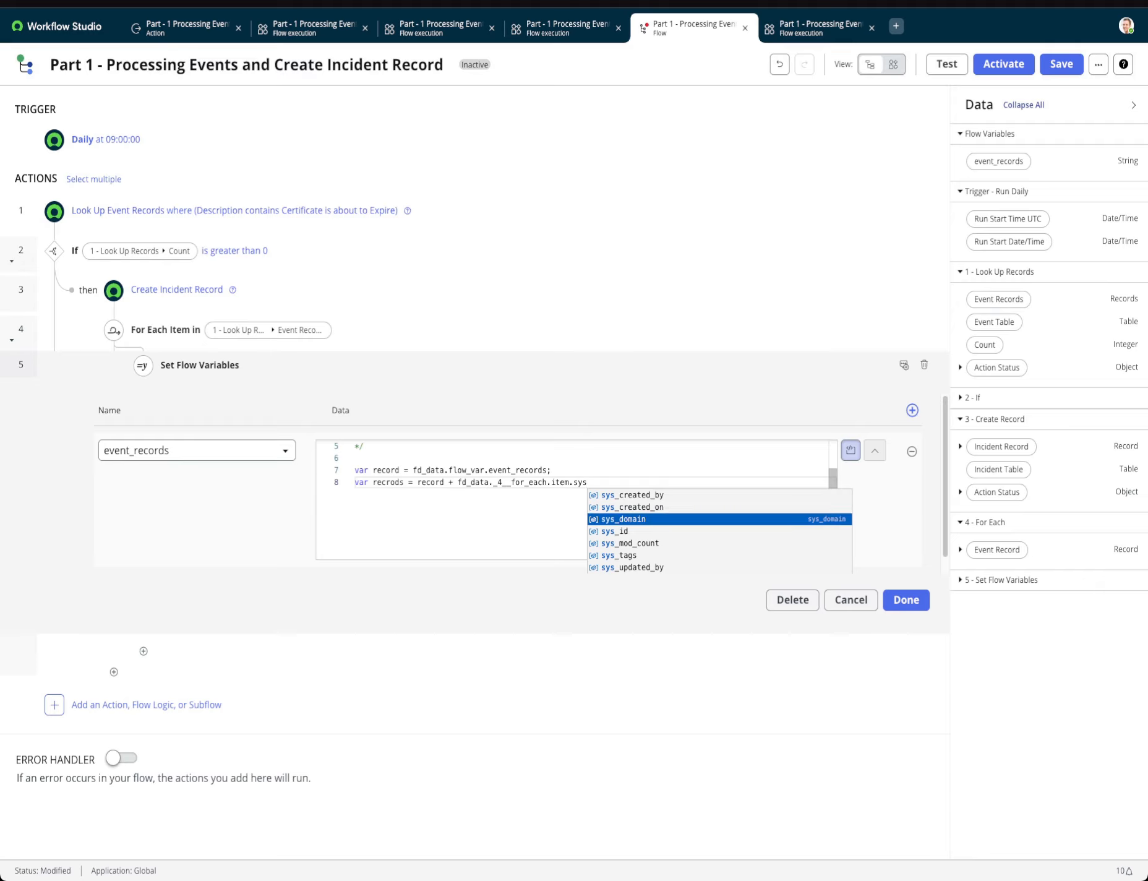
key("Return")
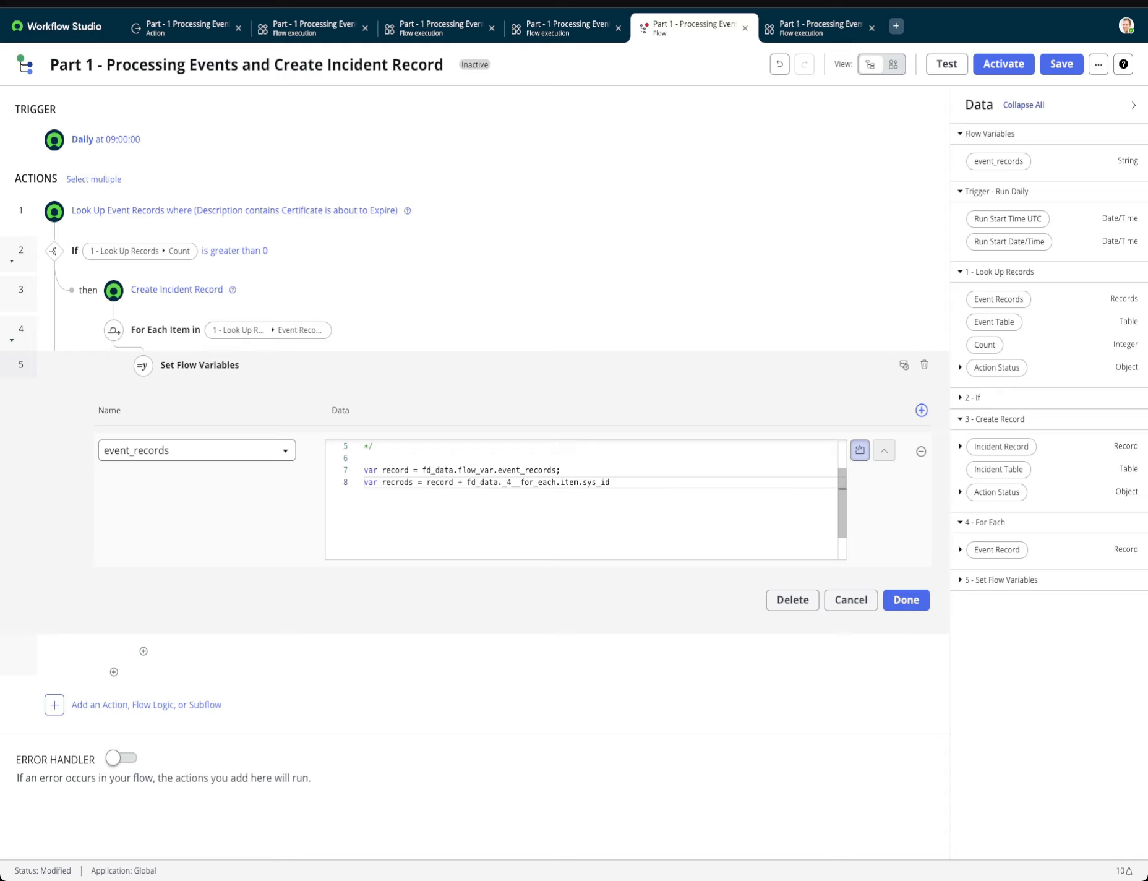
Add a comma string (",") to the end of the recrods expression and close the statement with a semicolon.
type("+ \",")
left_click(648, 481)
type(";")
Add return records; as the last line of the script.
key("Return")
type("re")
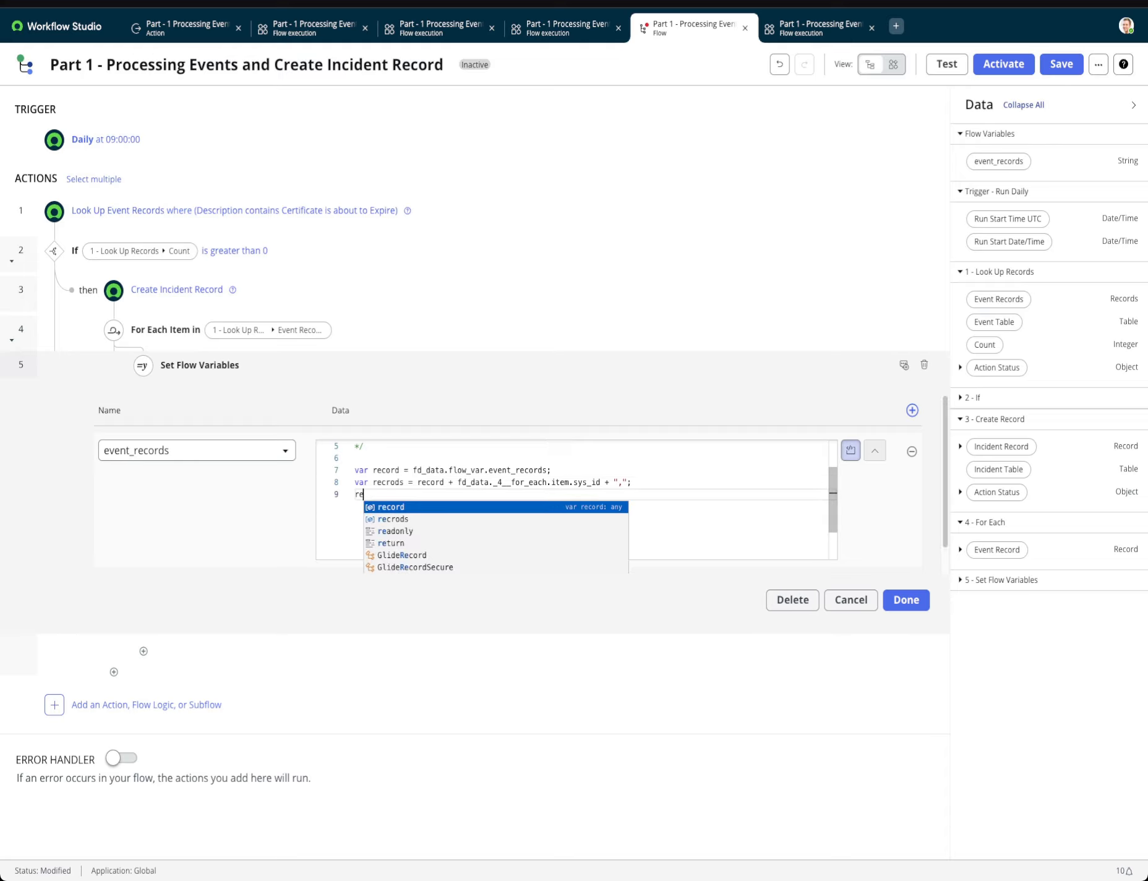
type("turn rec")
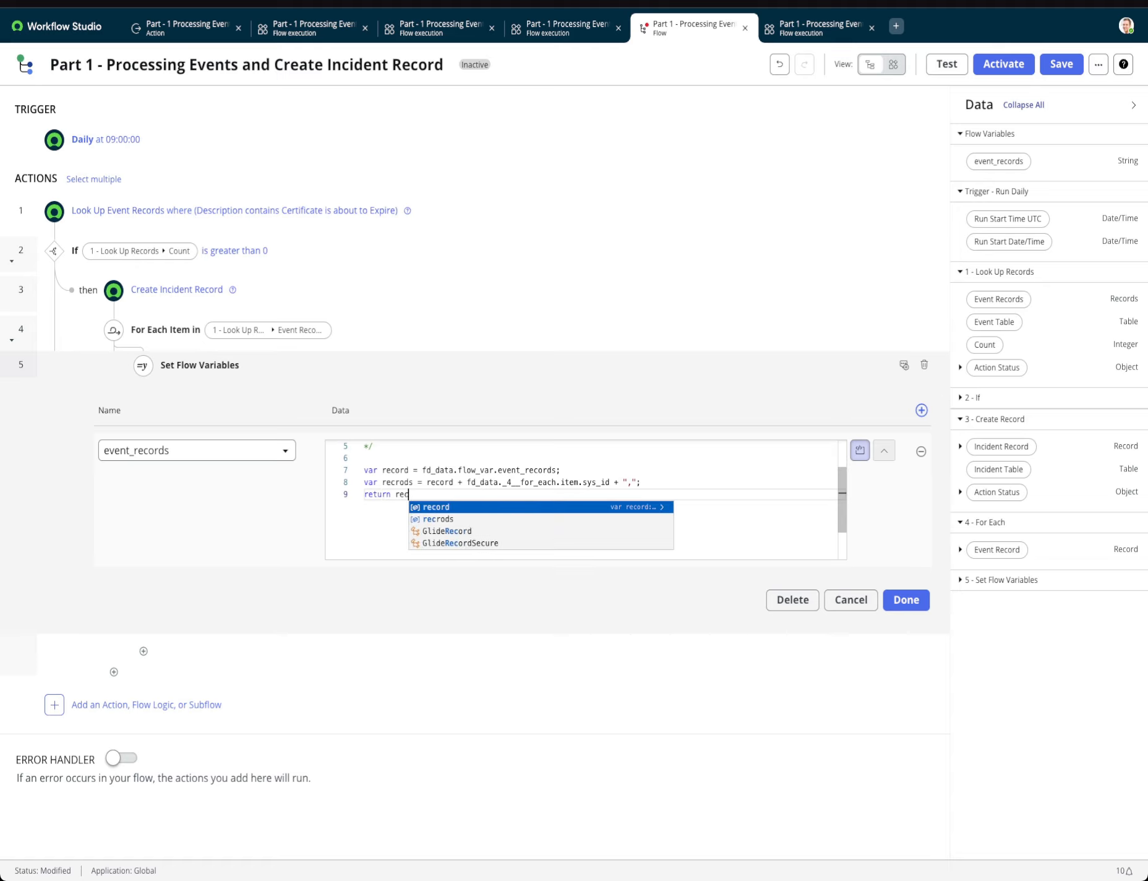
type("ords")
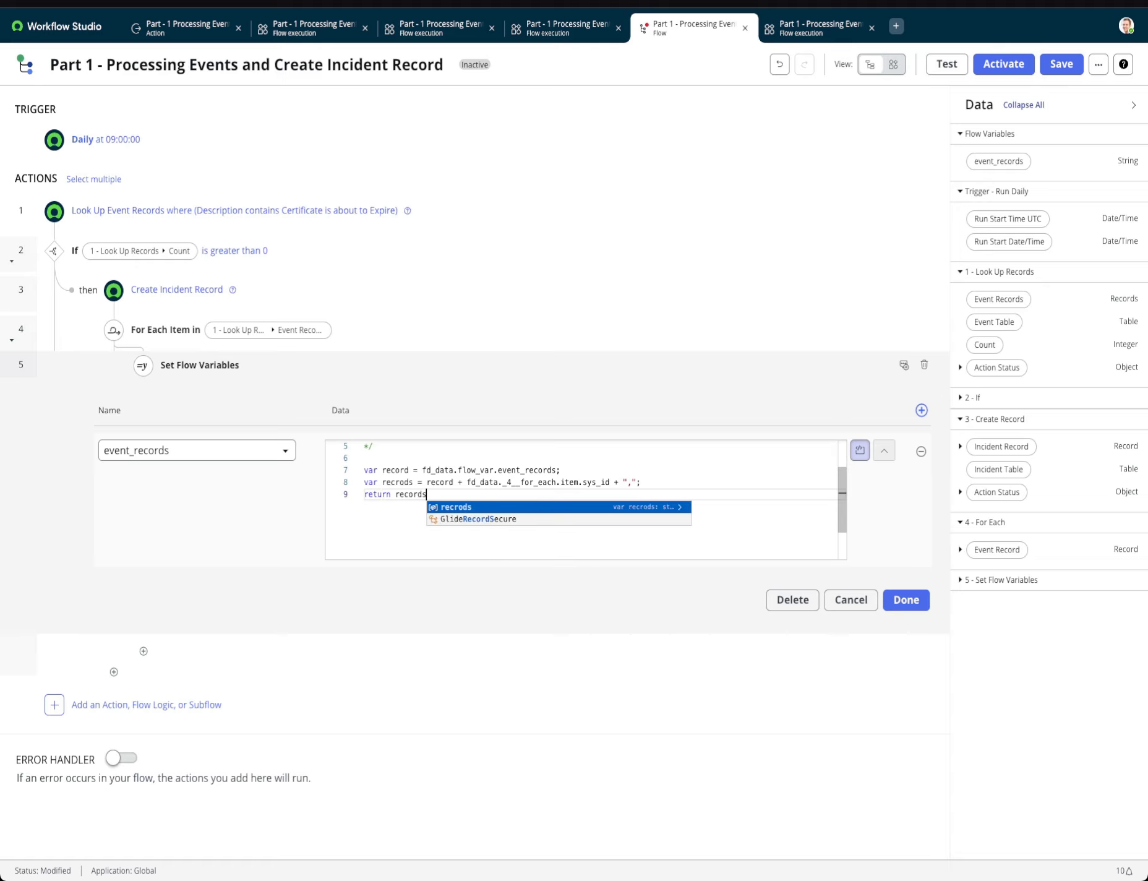
type(";")
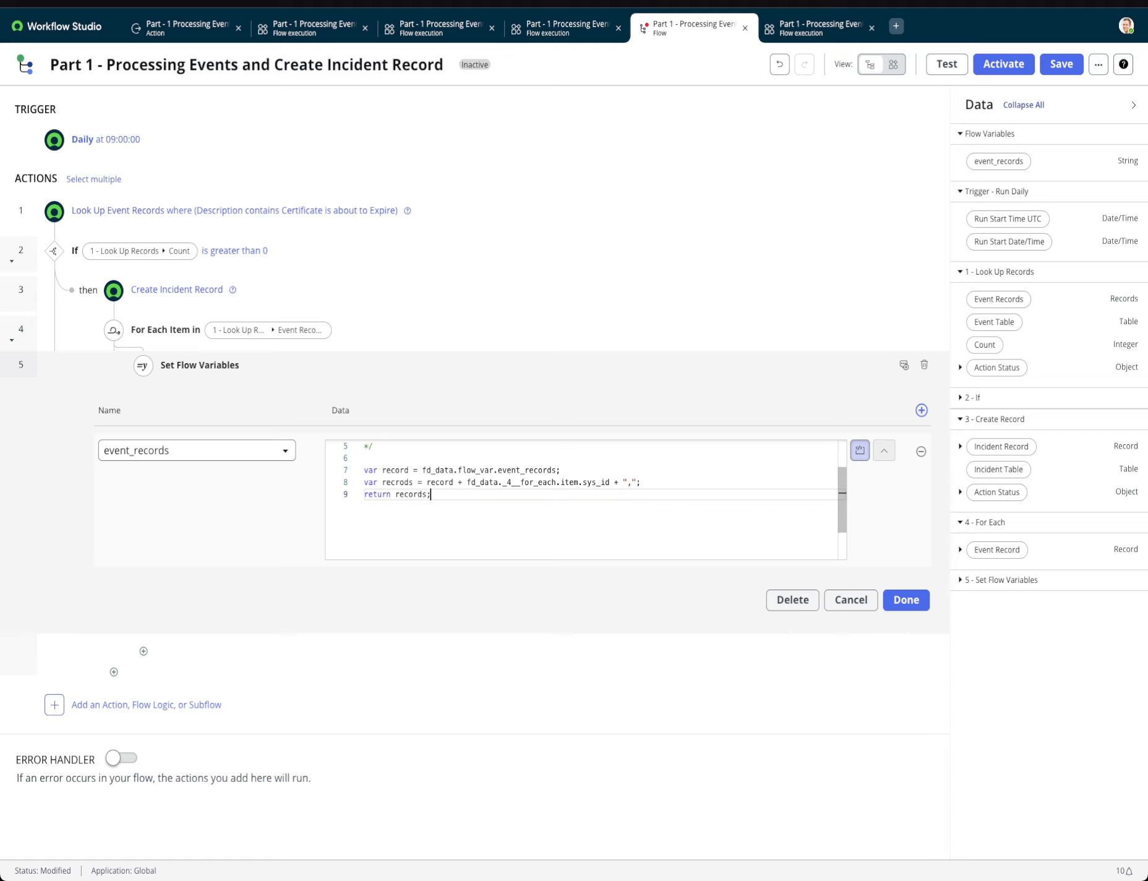
Review the event_records script, confirm the Set Flow Variables step, and save the flow.
scroll(675, 535, "up", 2)
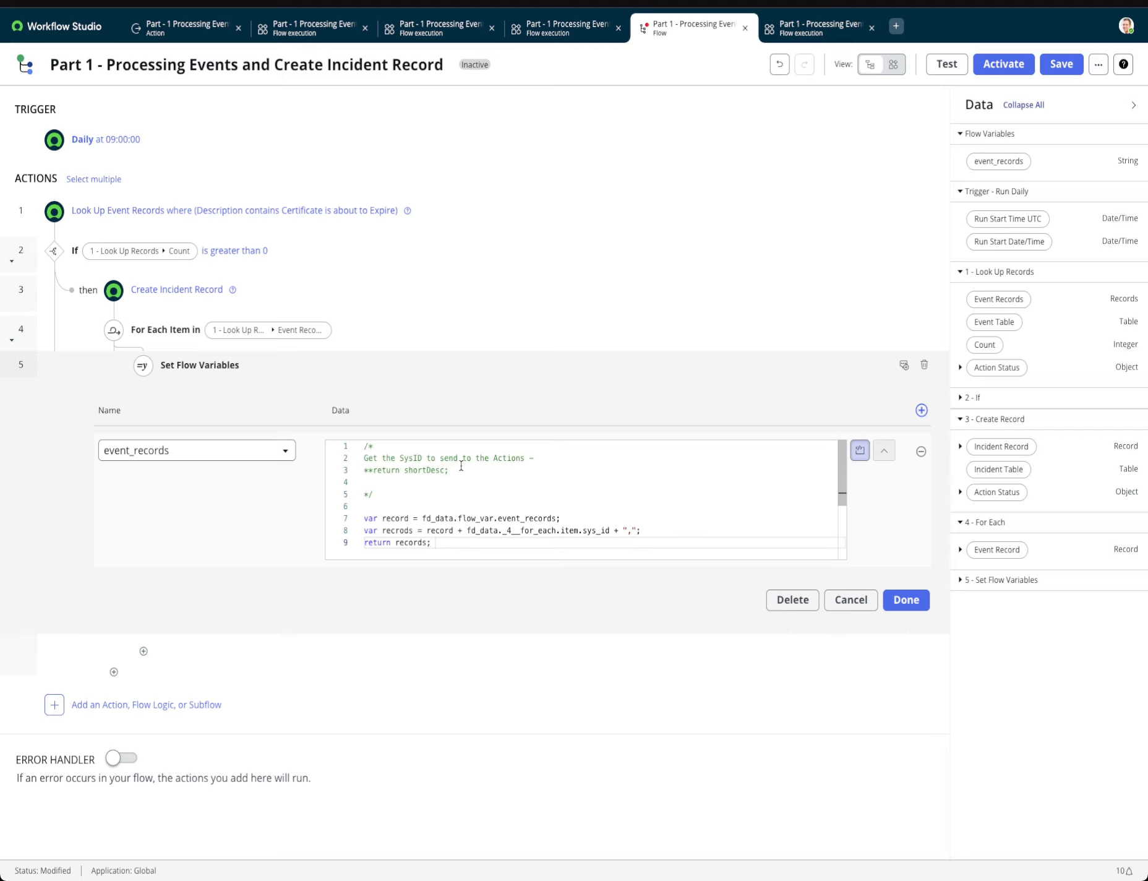
left_click_drag(458, 471, 394, 461)
left_click(440, 470)
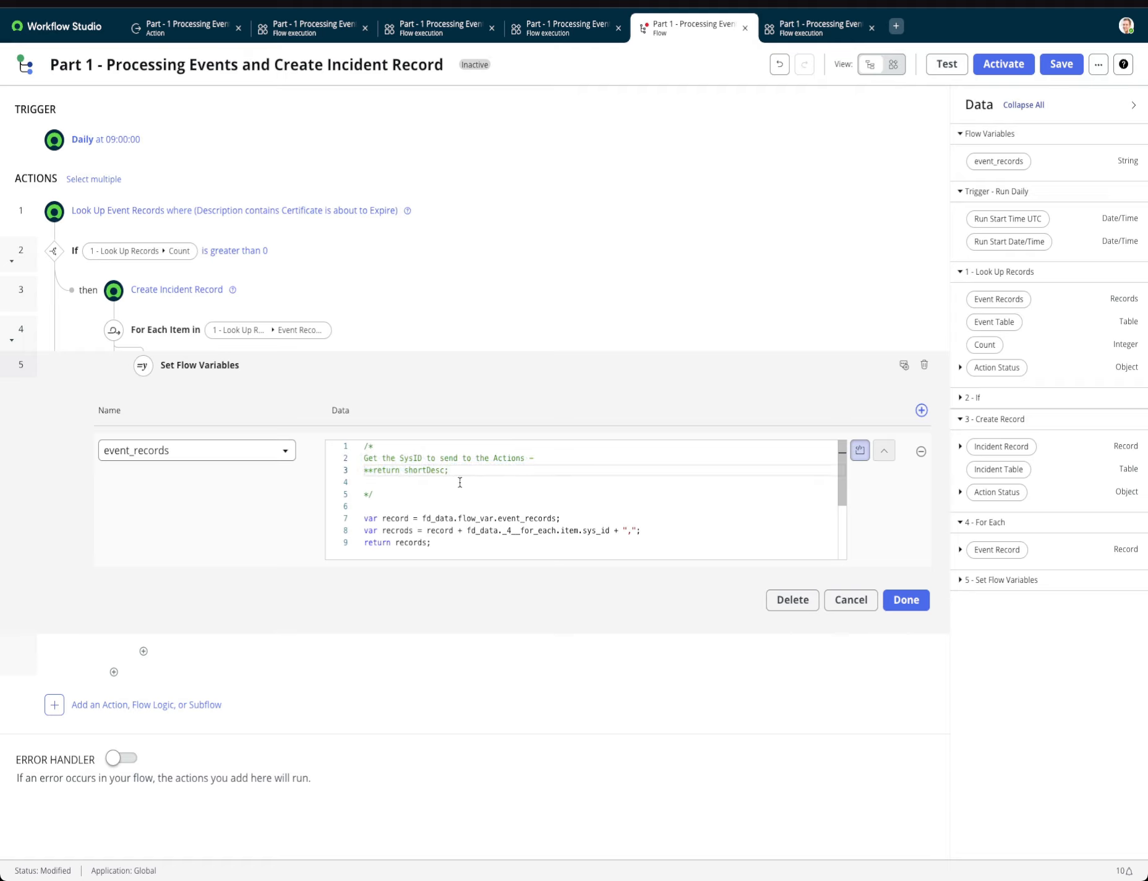
scroll(461, 483, "down", 2)
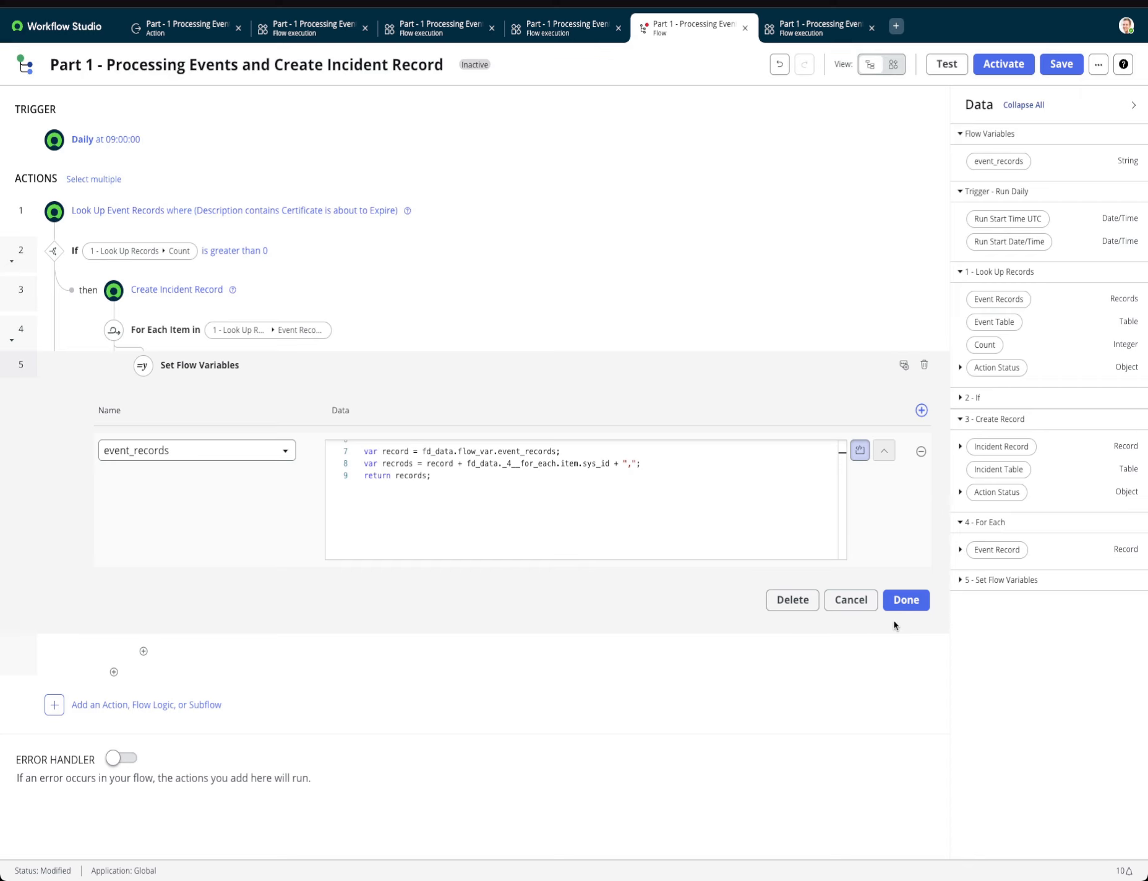
left_click(907, 603)
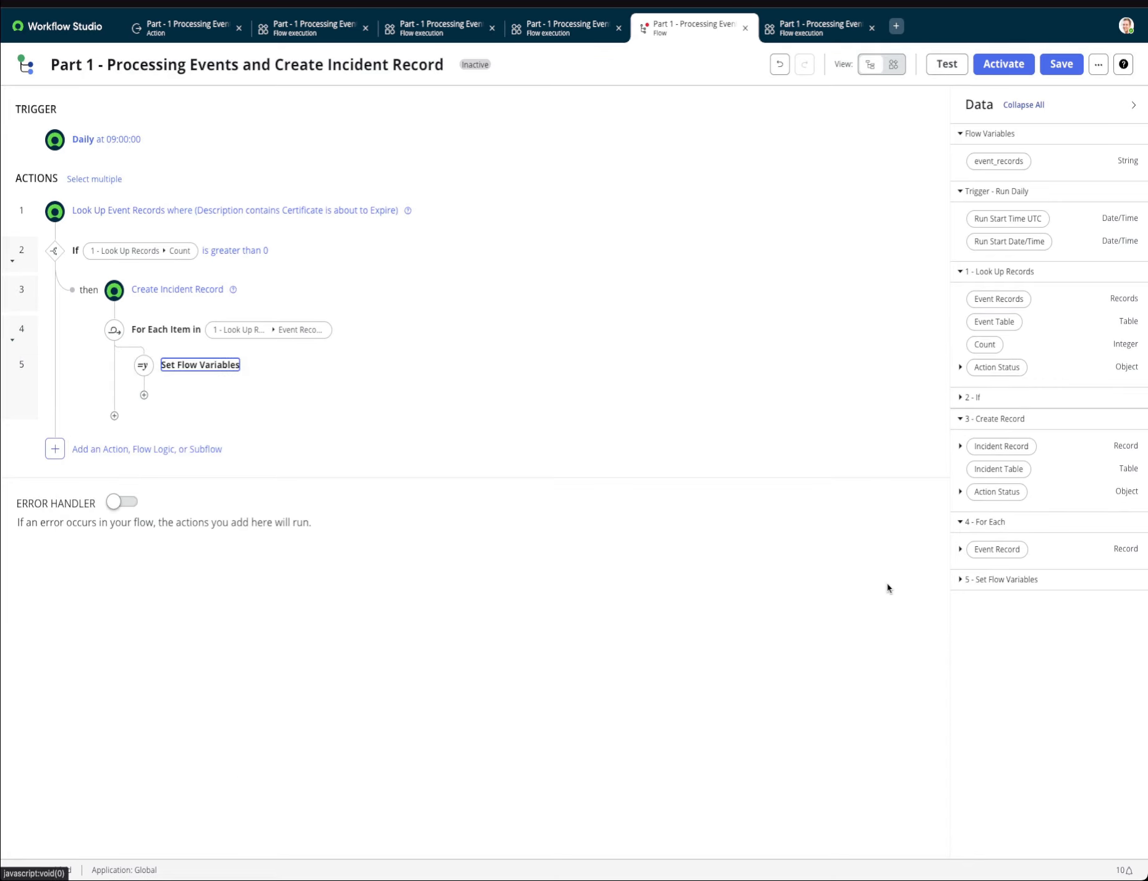
left_click(1061, 64)
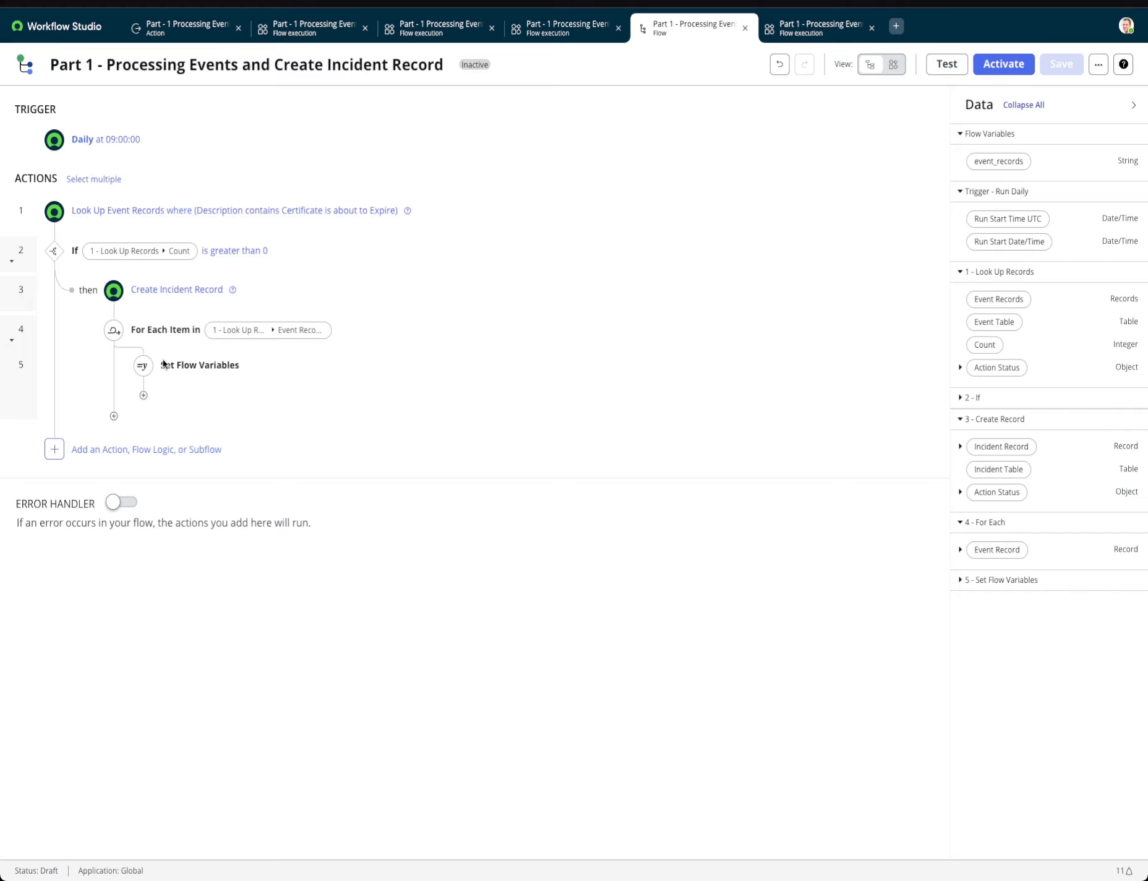
Add an Update Record action after Set Flow Variables inside the loop, targeting the Incident Record from 3 - Create Record.
left_click(144, 397)
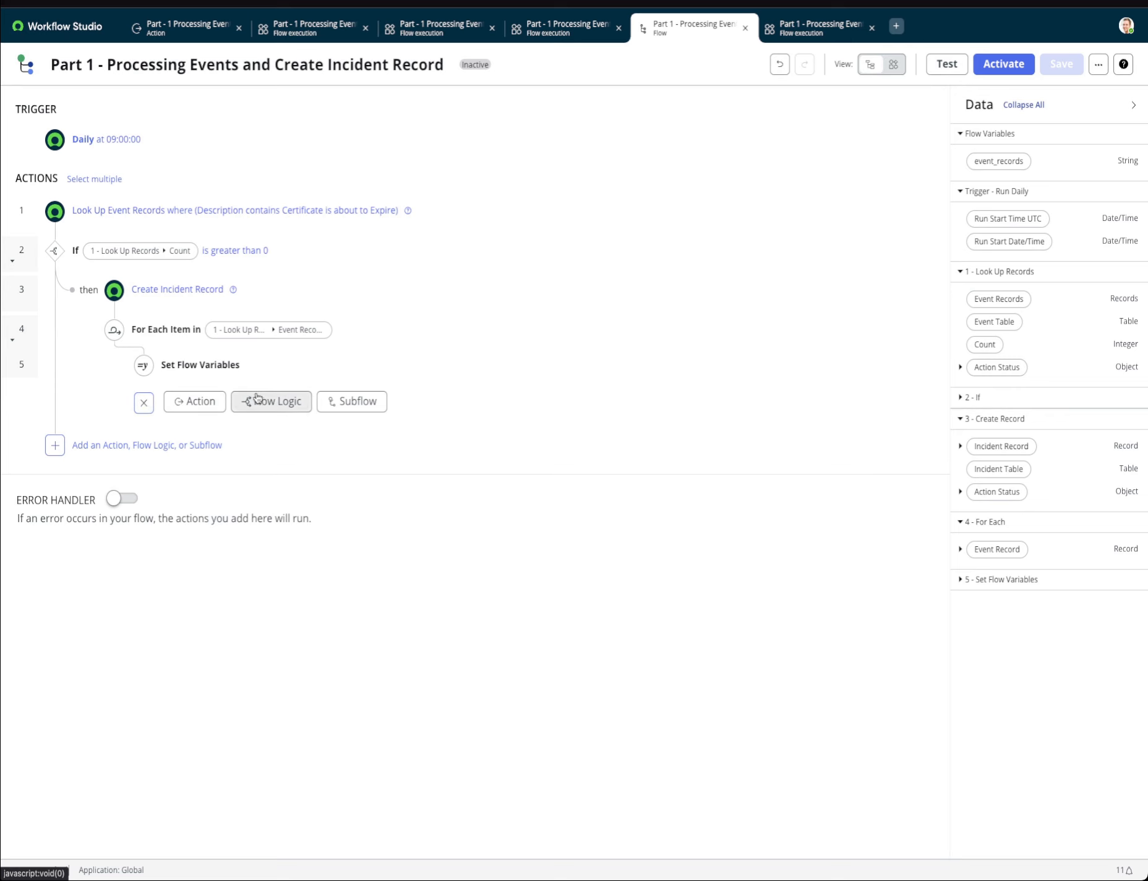
left_click(201, 403)
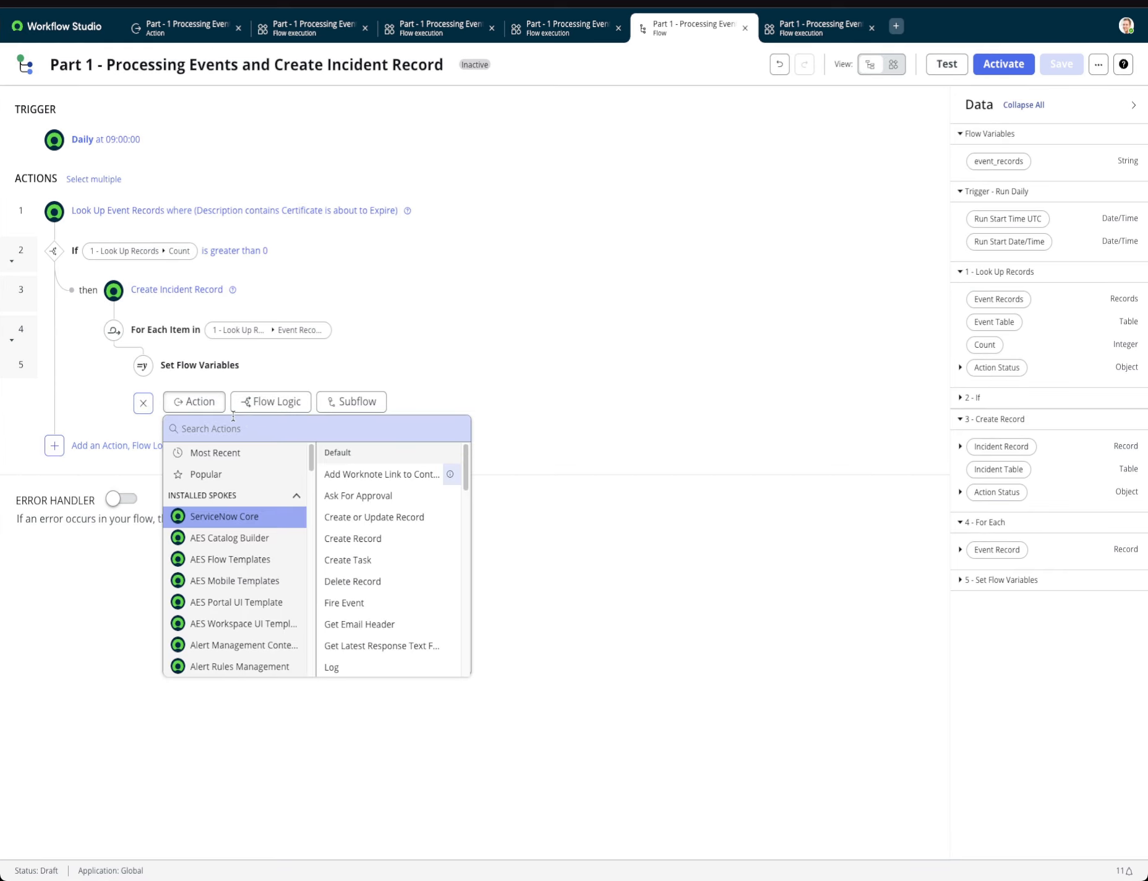
type("update")
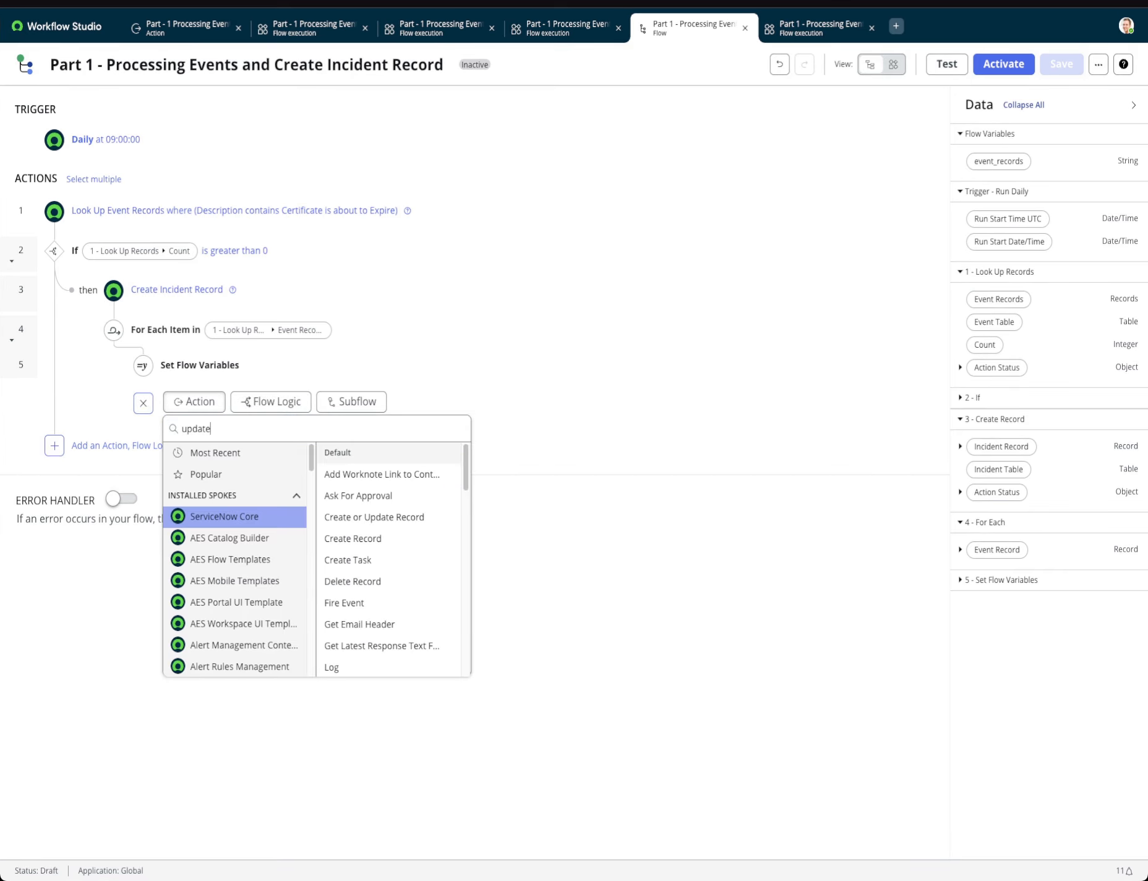
left_click(345, 454)
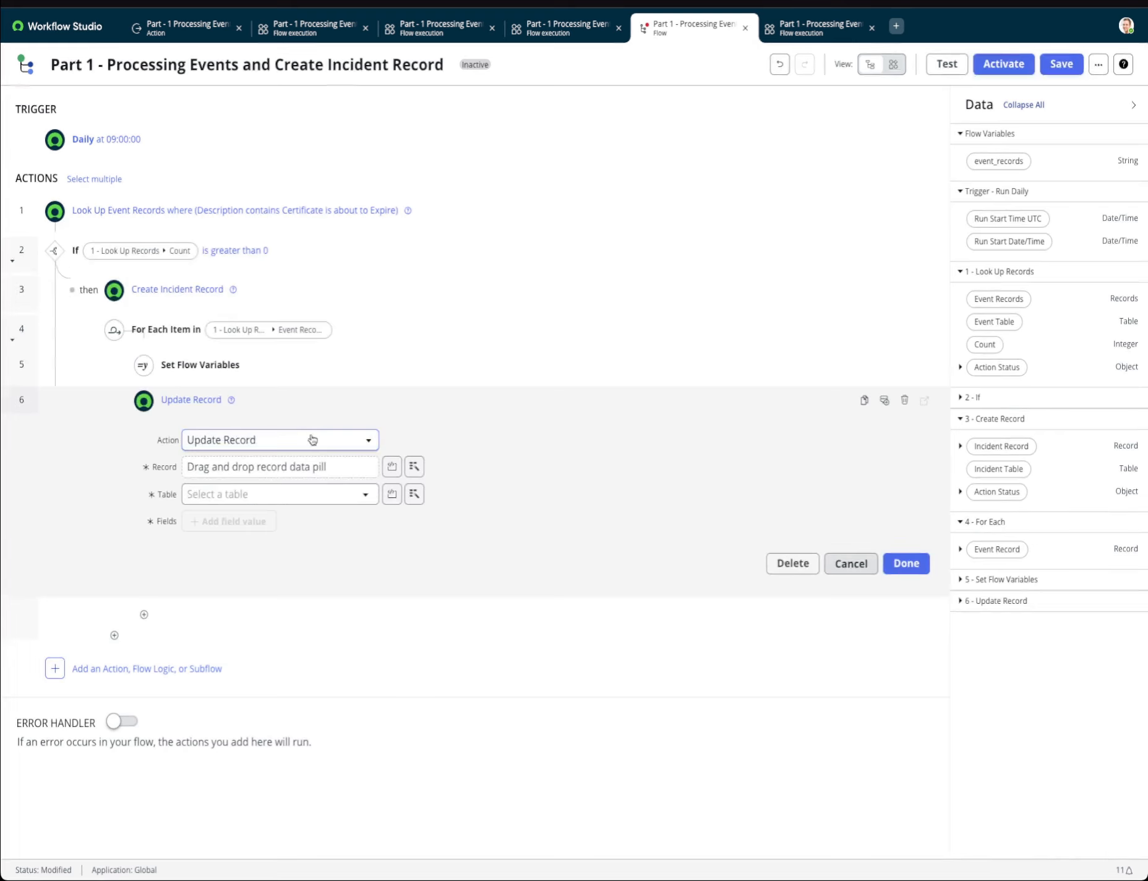
left_click(414, 469)
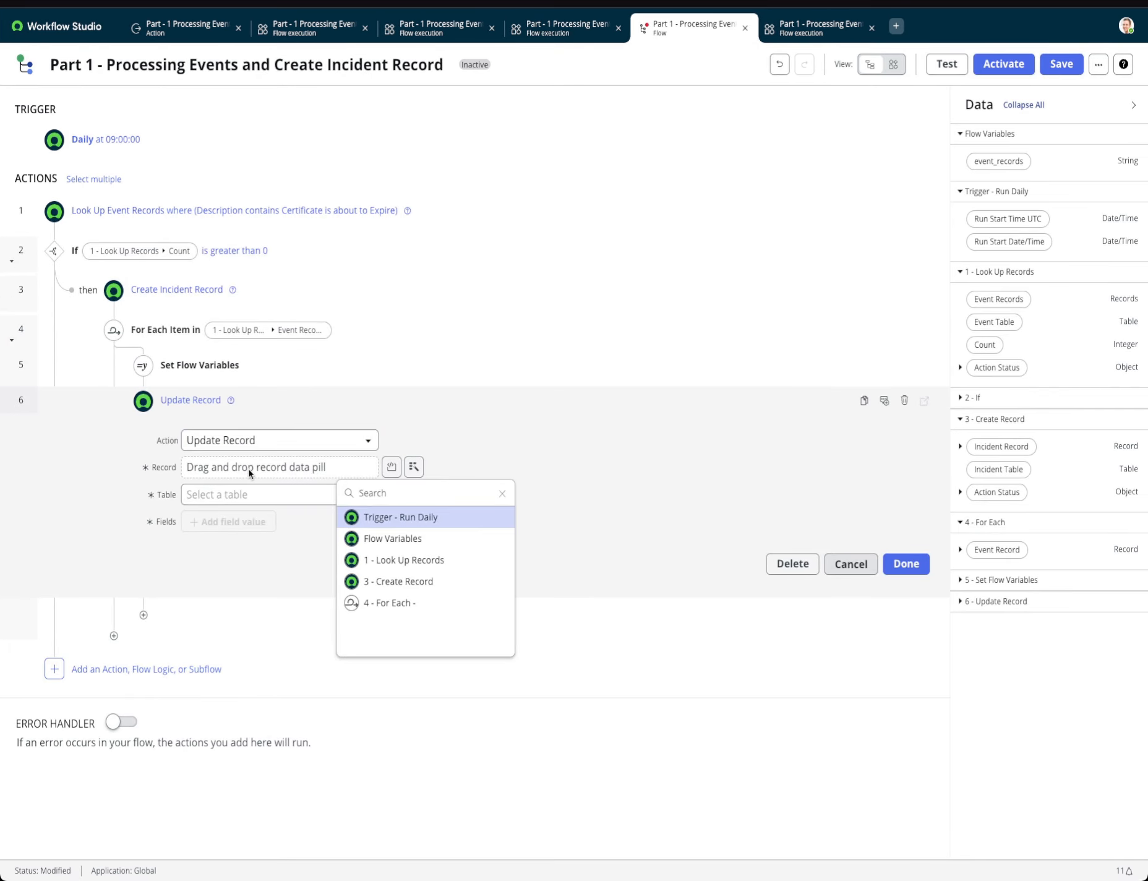
left_click(408, 581)
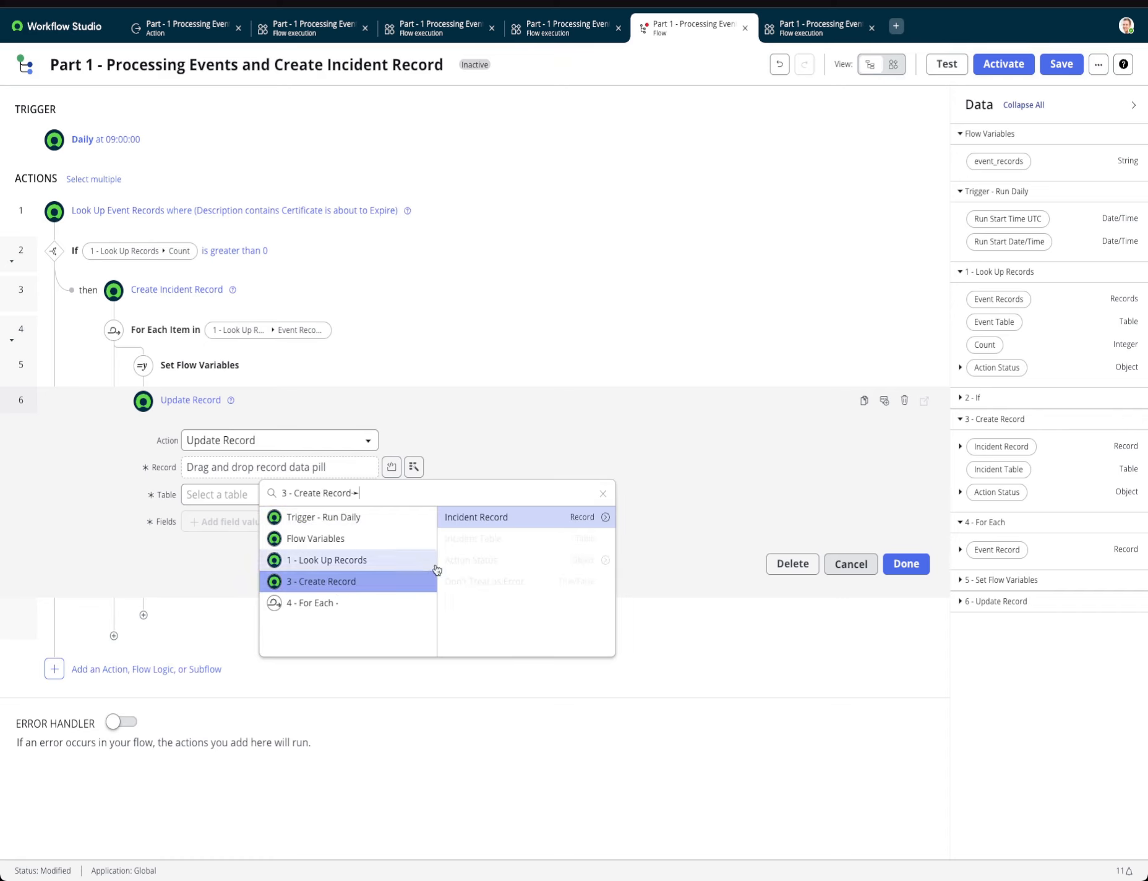
left_click(502, 518)
Add Work notes as the incident field to update and start editing its value.
left_click(245, 522)
left_click(248, 523)
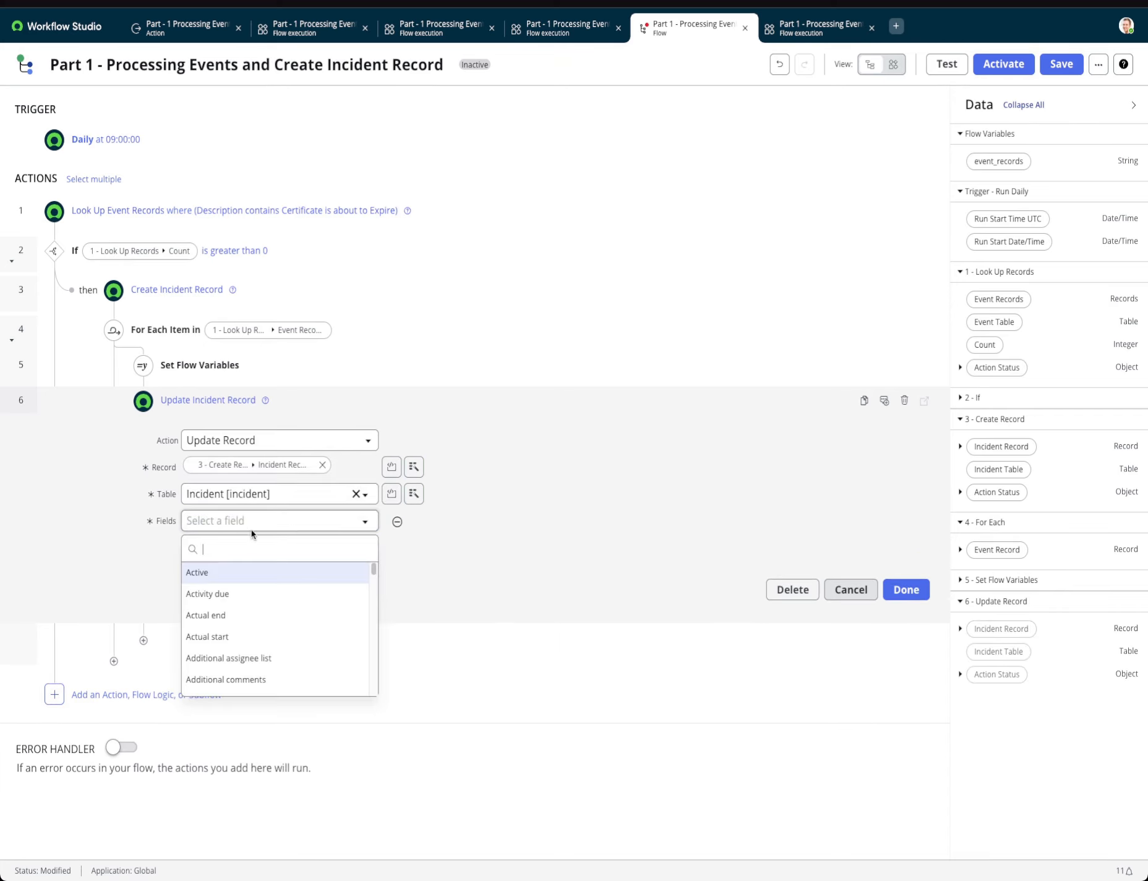
type("work")
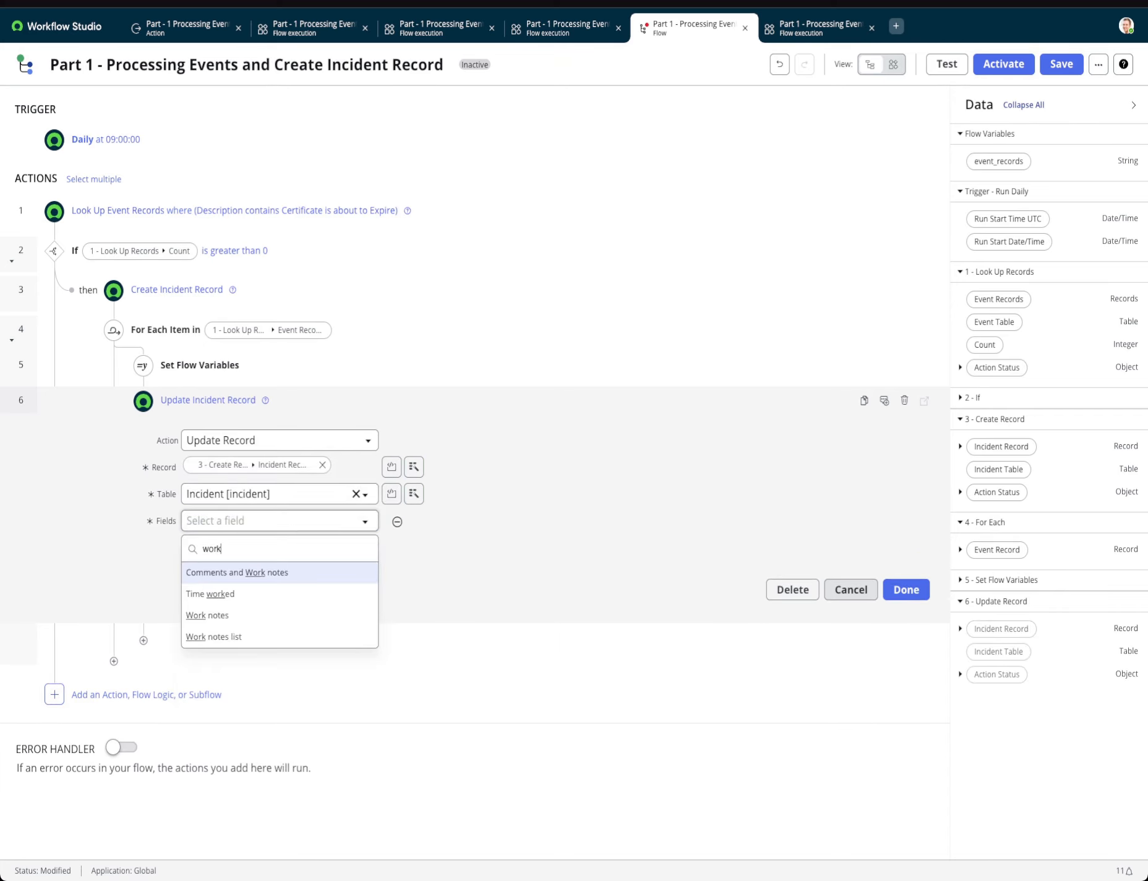
left_click(264, 615)
left_click(409, 524)
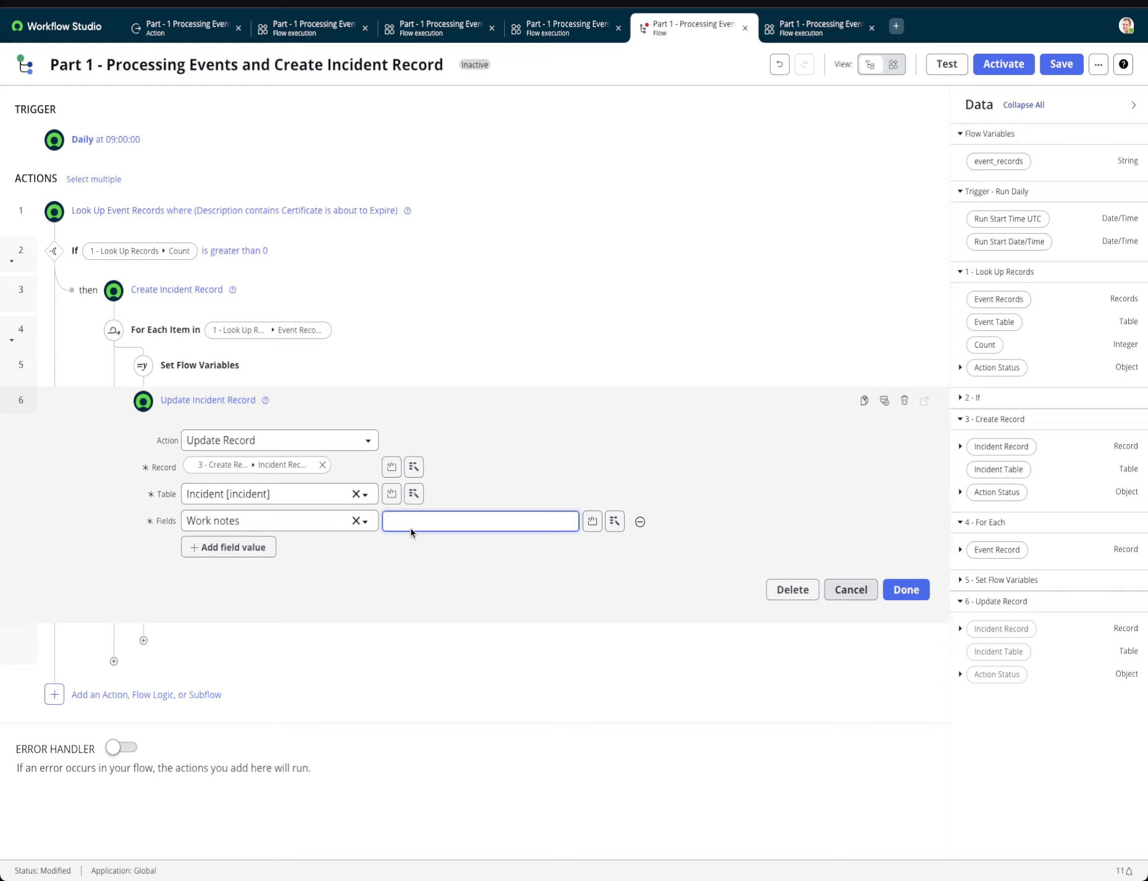
Enter "Node:" in the work notes value, followed by the Node data pill of the For Each Event Record.
type("Node:")
left_click(614, 520)
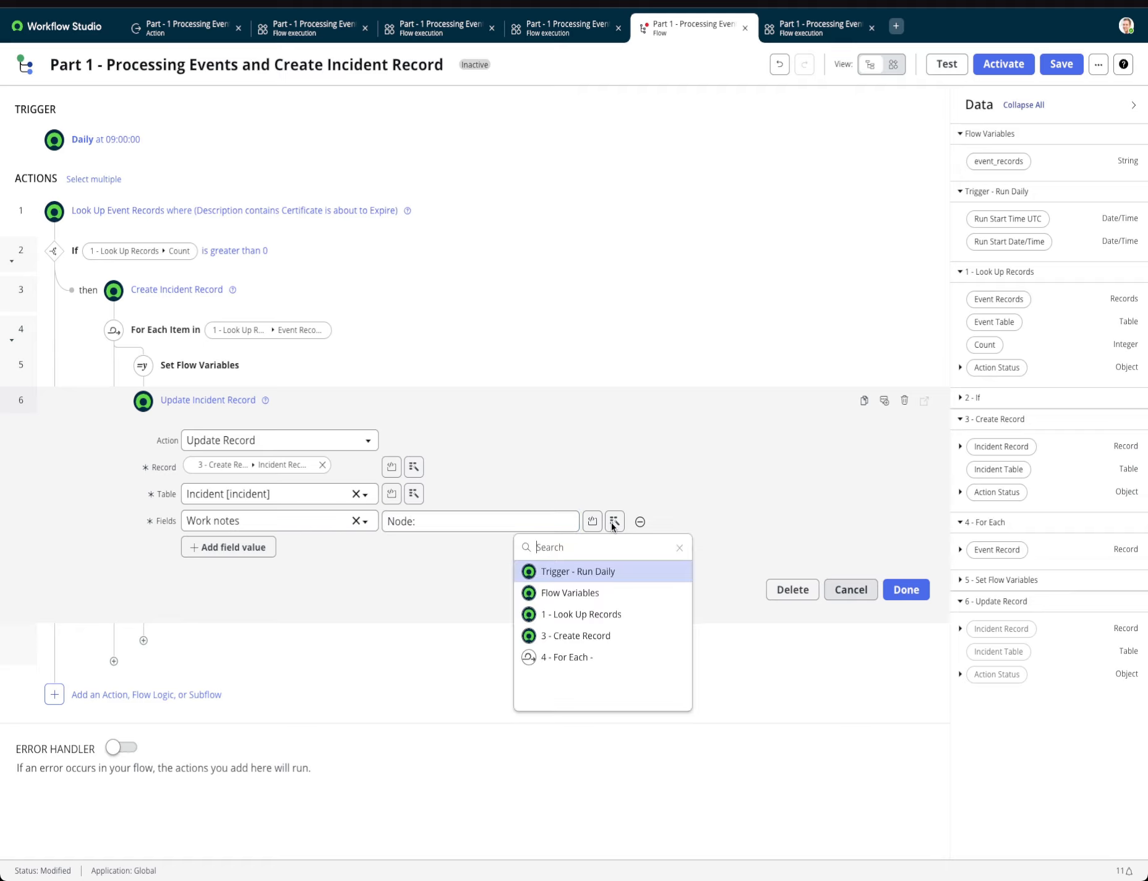
left_click(560, 661)
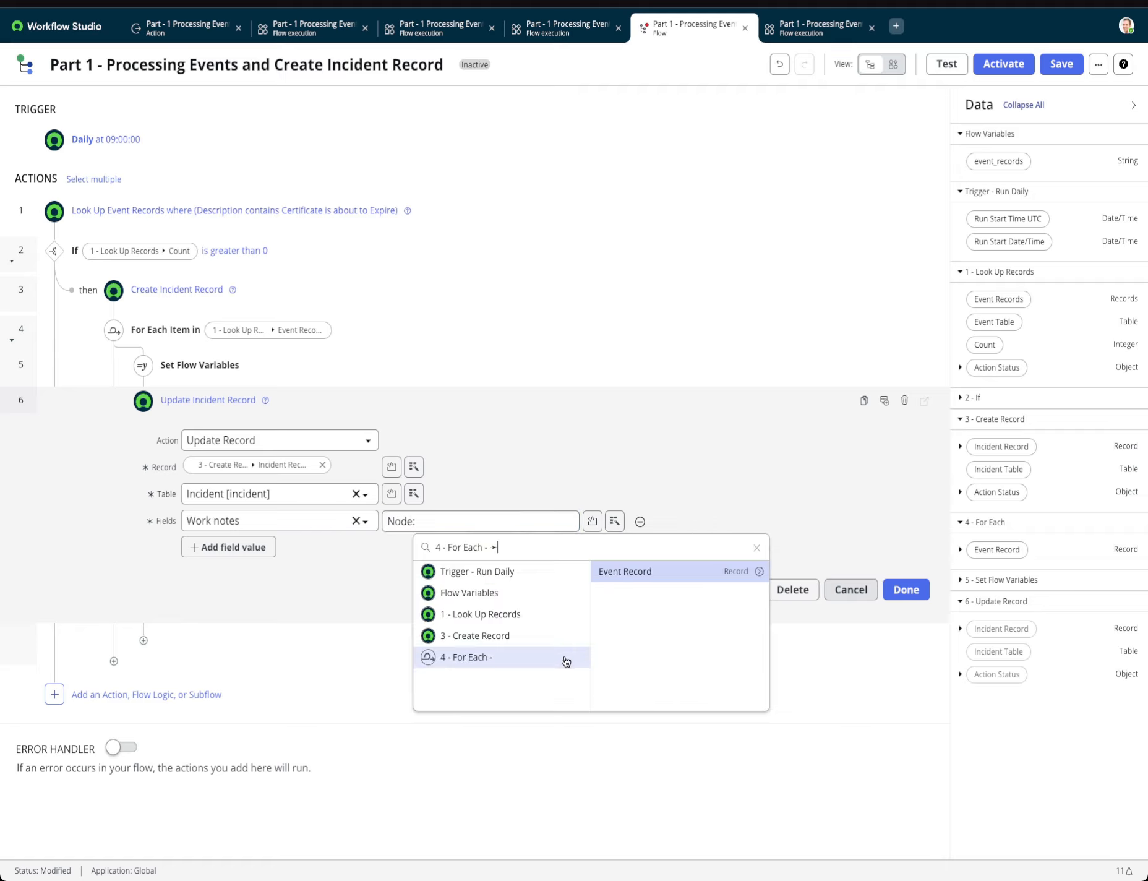
left_click(761, 576)
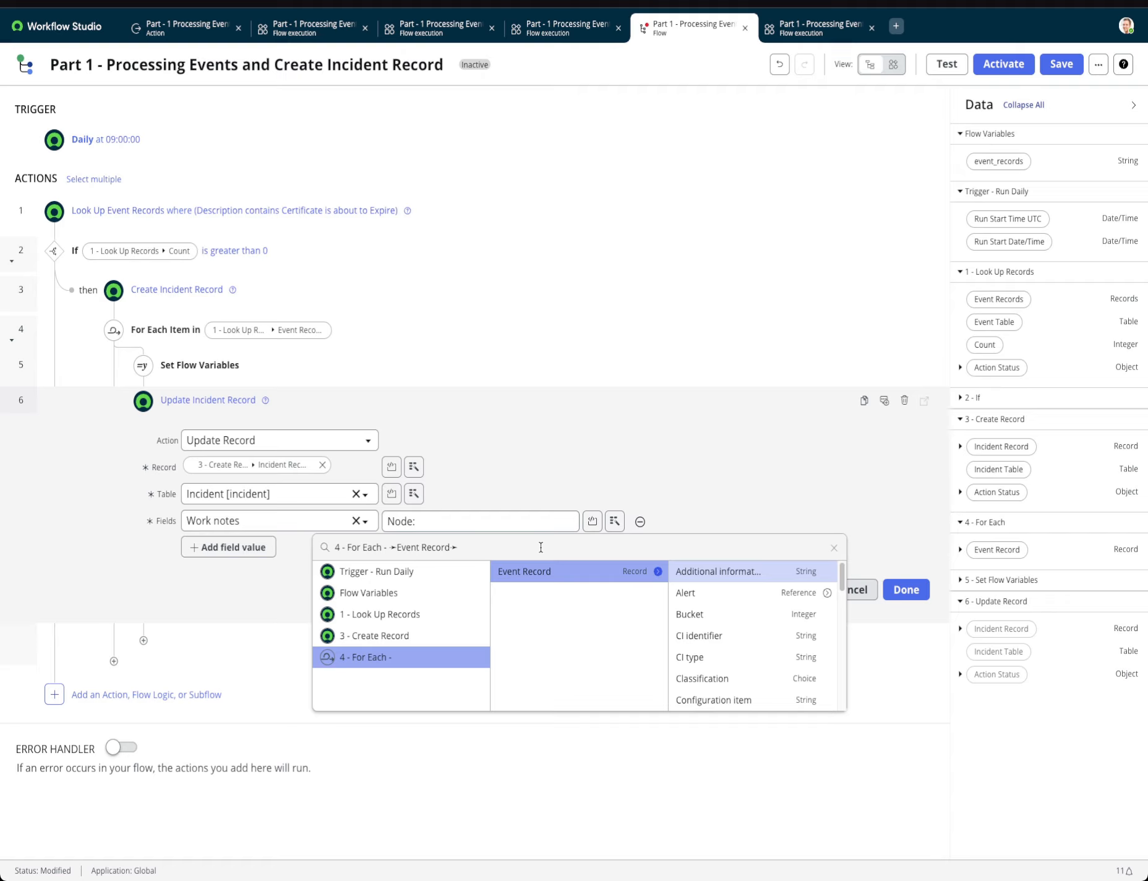
type("node")
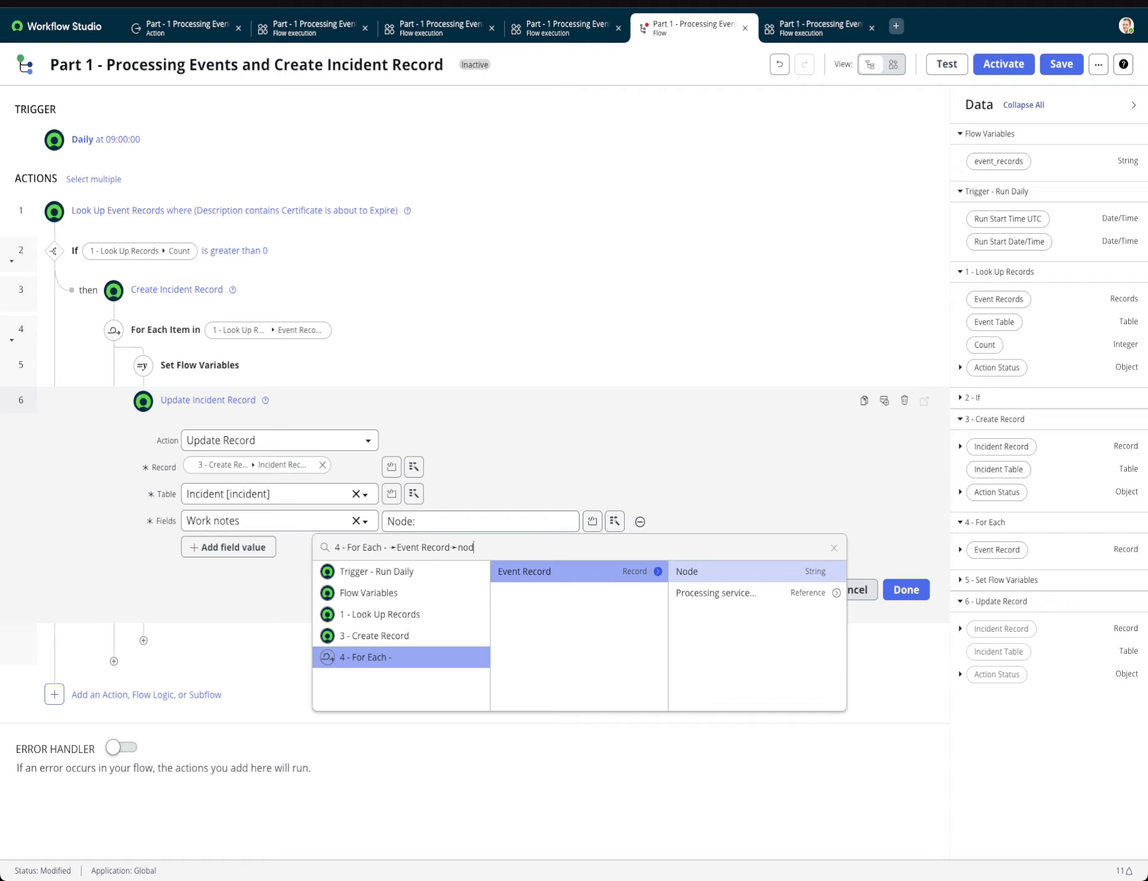
left_click(716, 573)
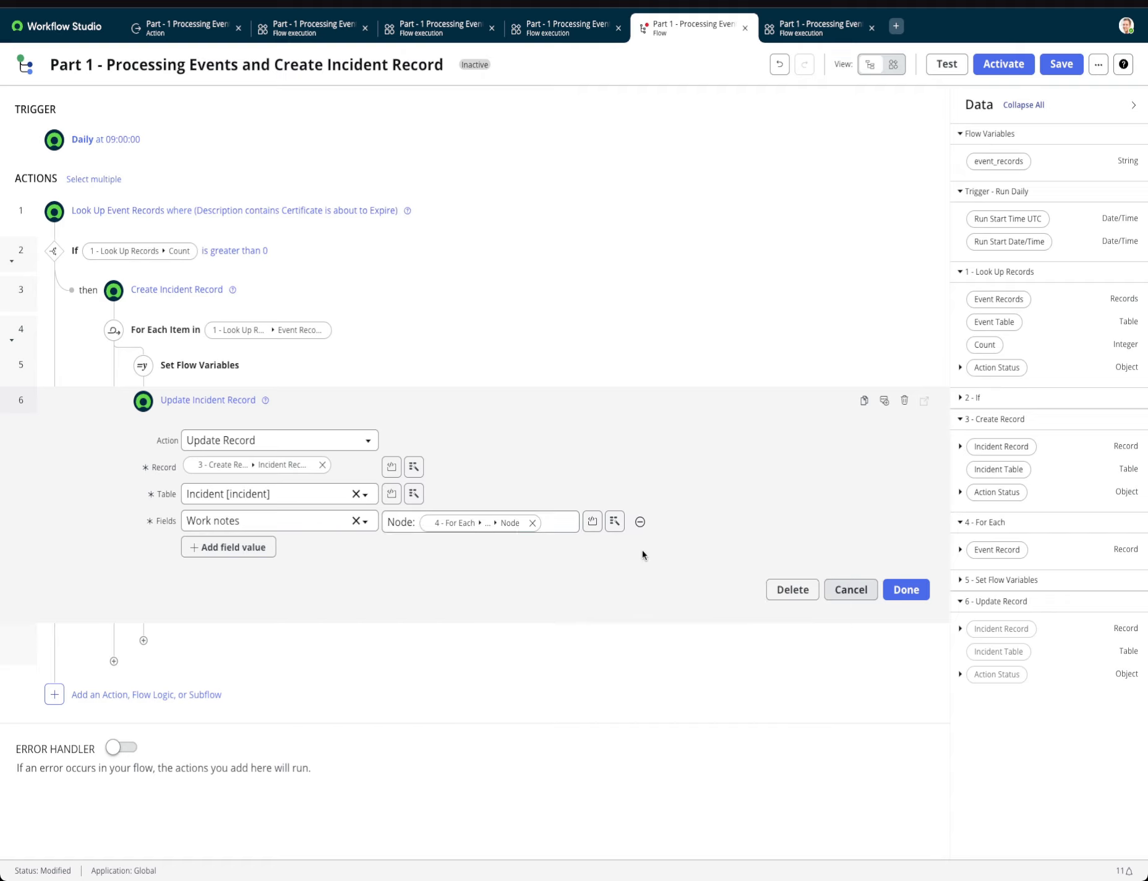
End the node line with a period, add a "Description:" line with the For Each Event Record's Description pill, and confirm the action.
type(".")
key("Return")
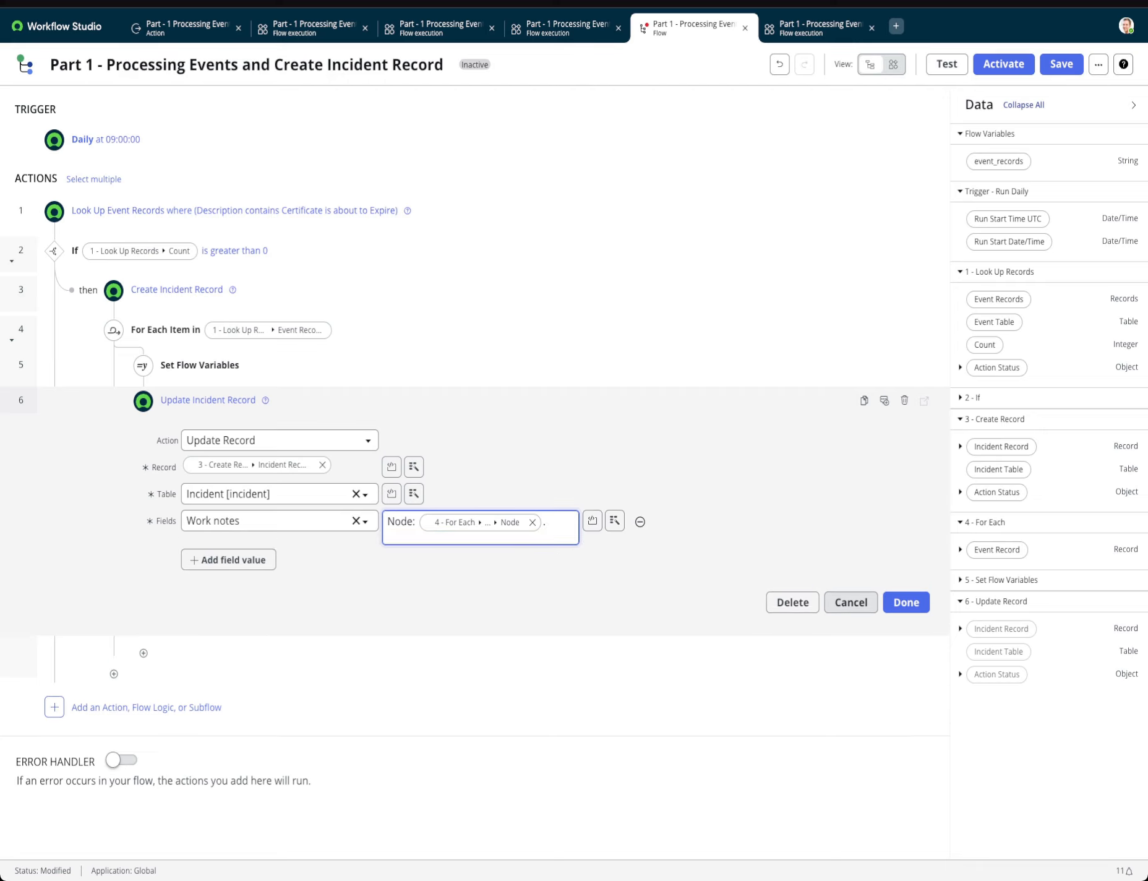
type("Descrip")
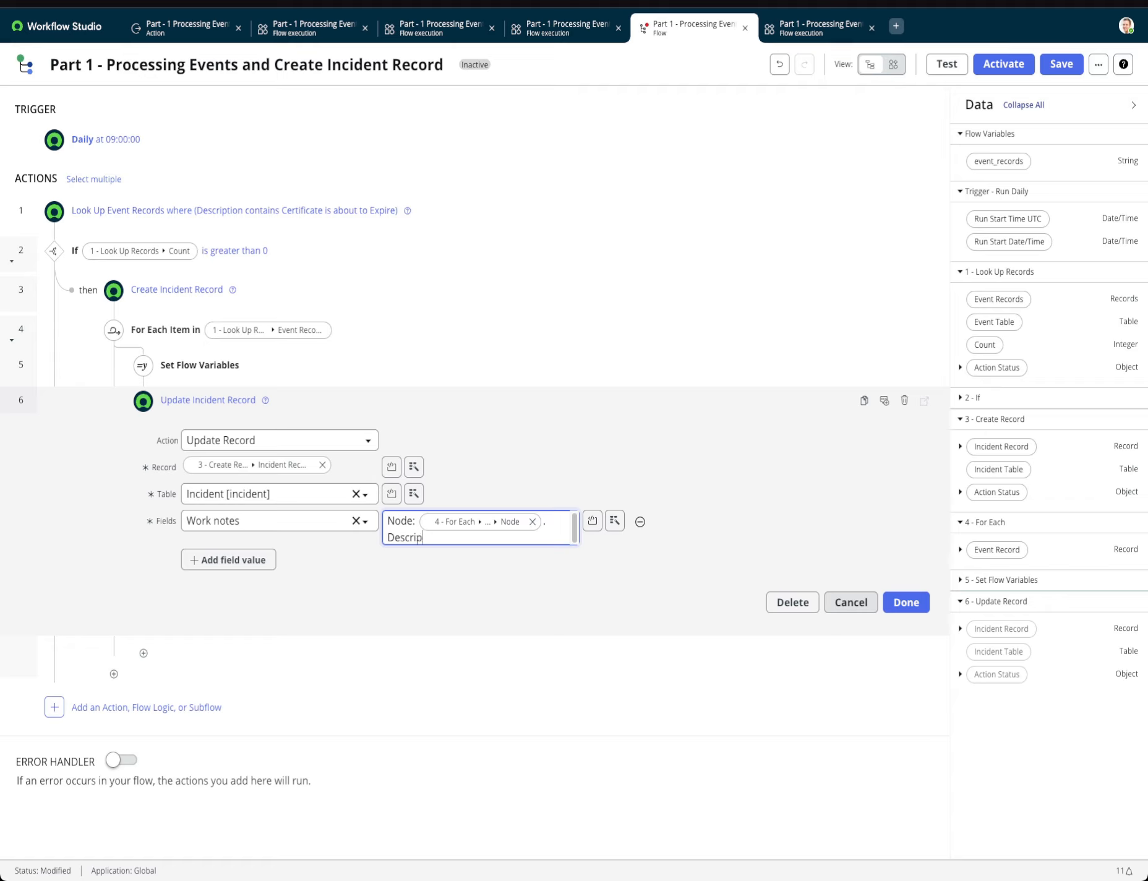
type("tion:")
left_click(614, 521)
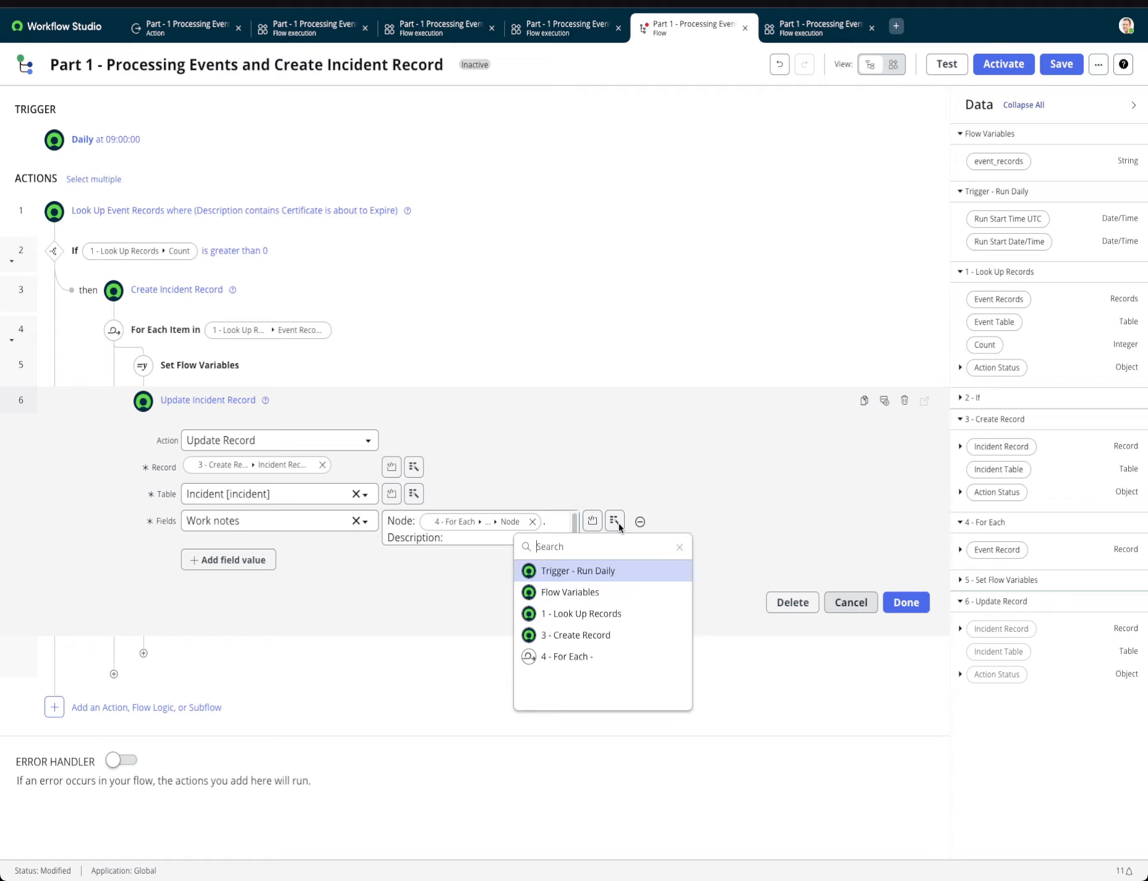
left_click(579, 657)
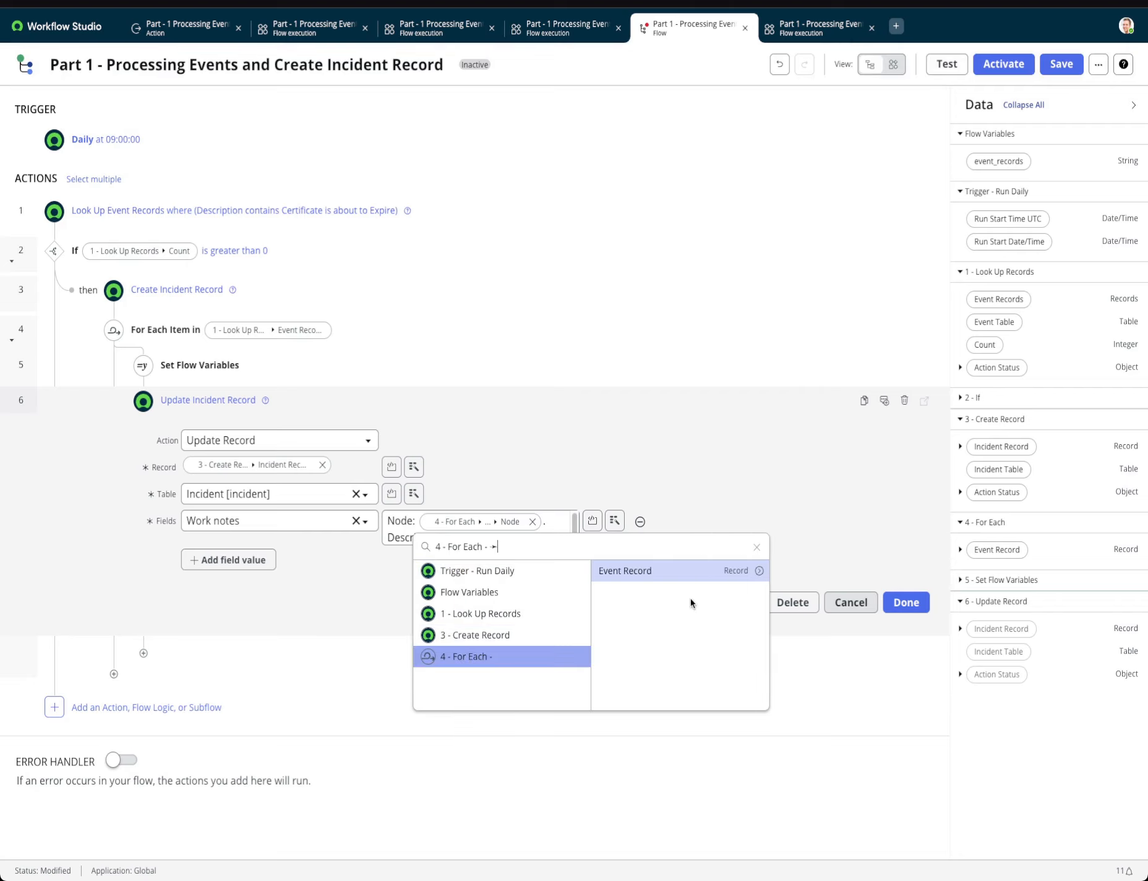
left_click(758, 570)
type("des")
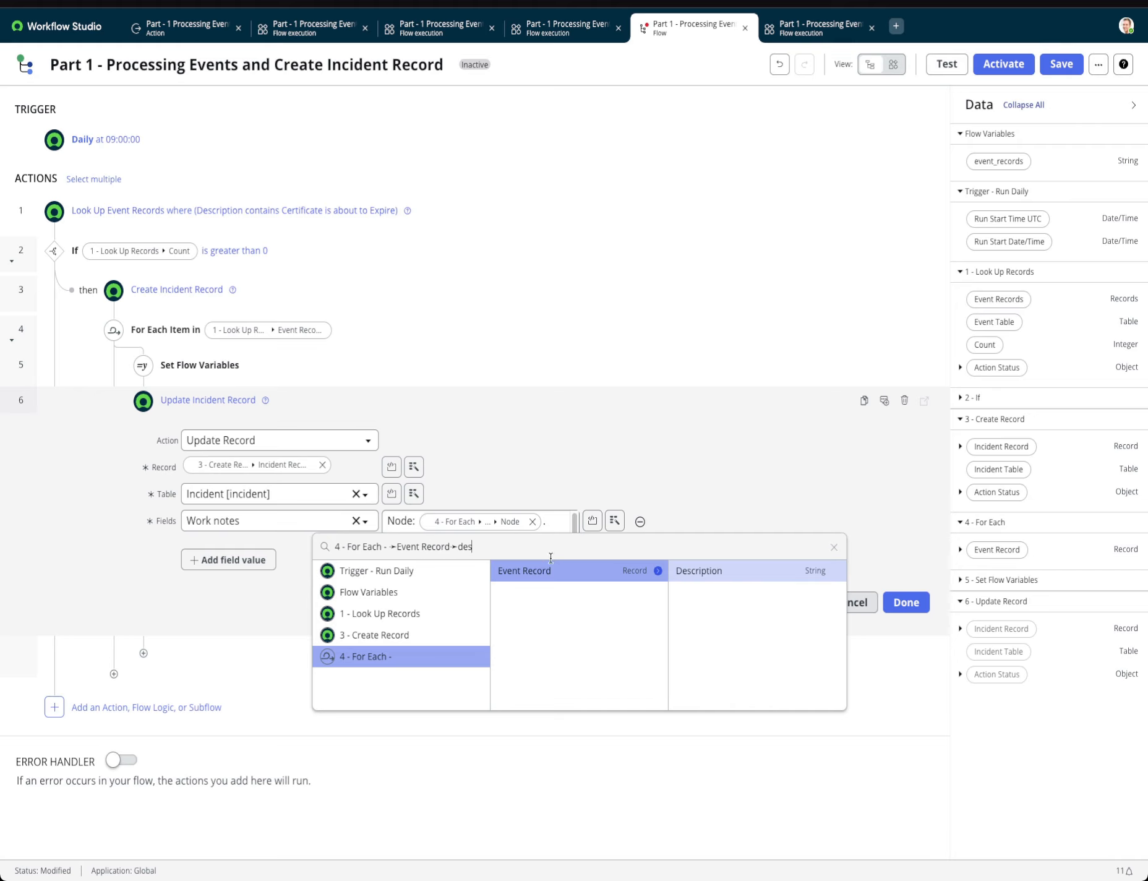
left_click(699, 571)
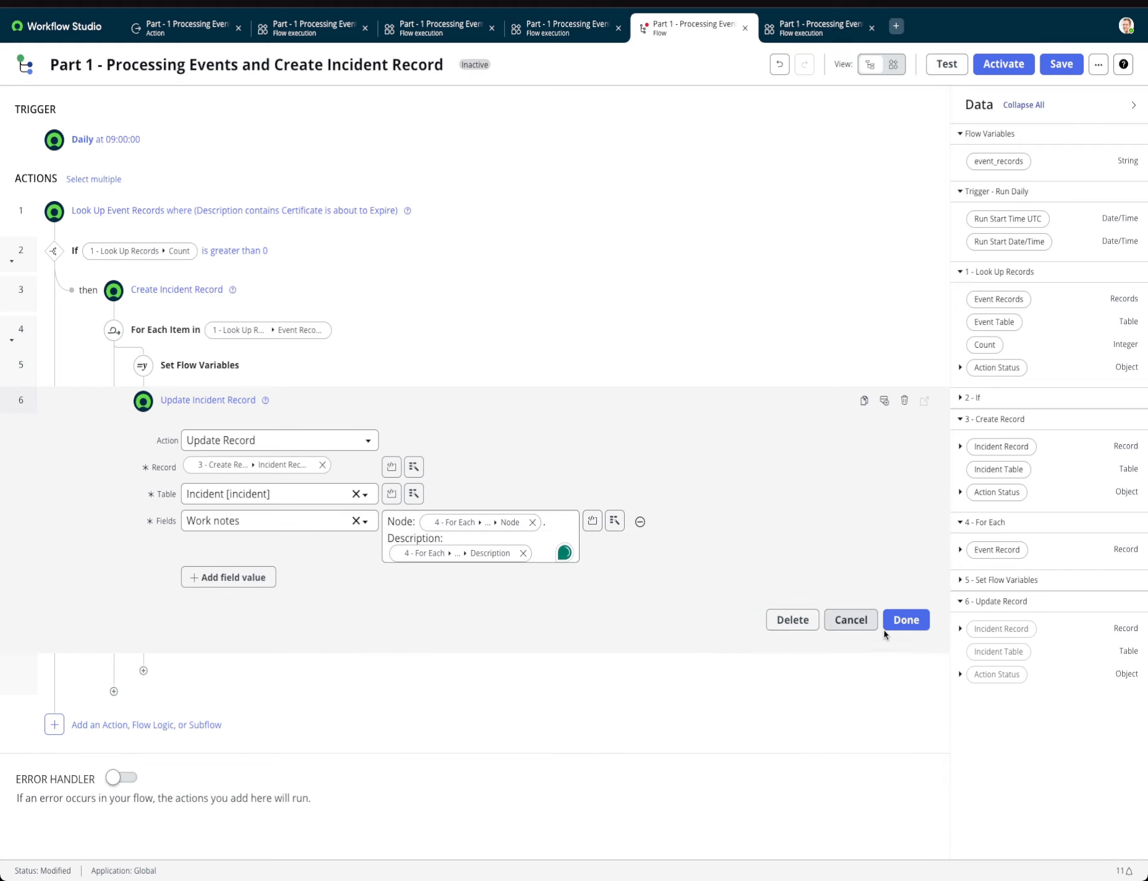
left_click(909, 619)
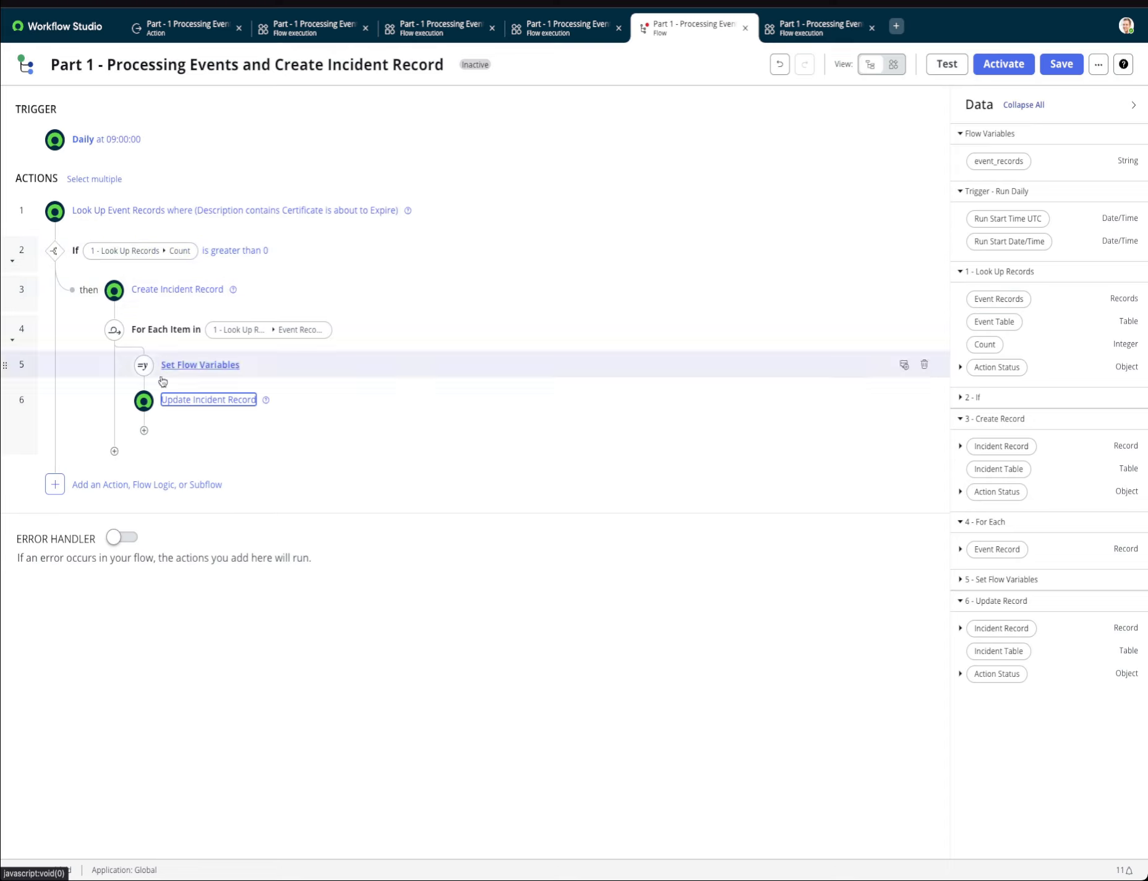
Add an If flow logic after the For Each loop, within the outer If branch.
left_click(114, 451)
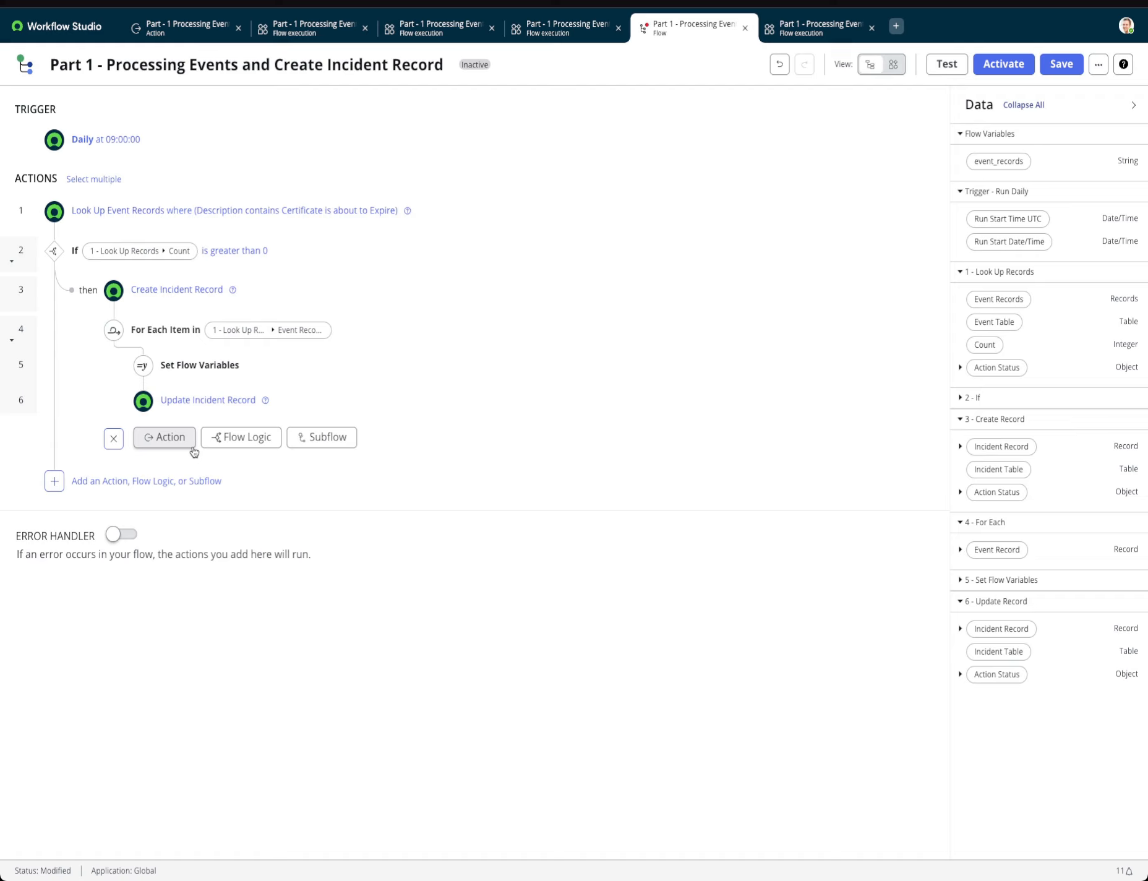
left_click(186, 440)
left_click(226, 442)
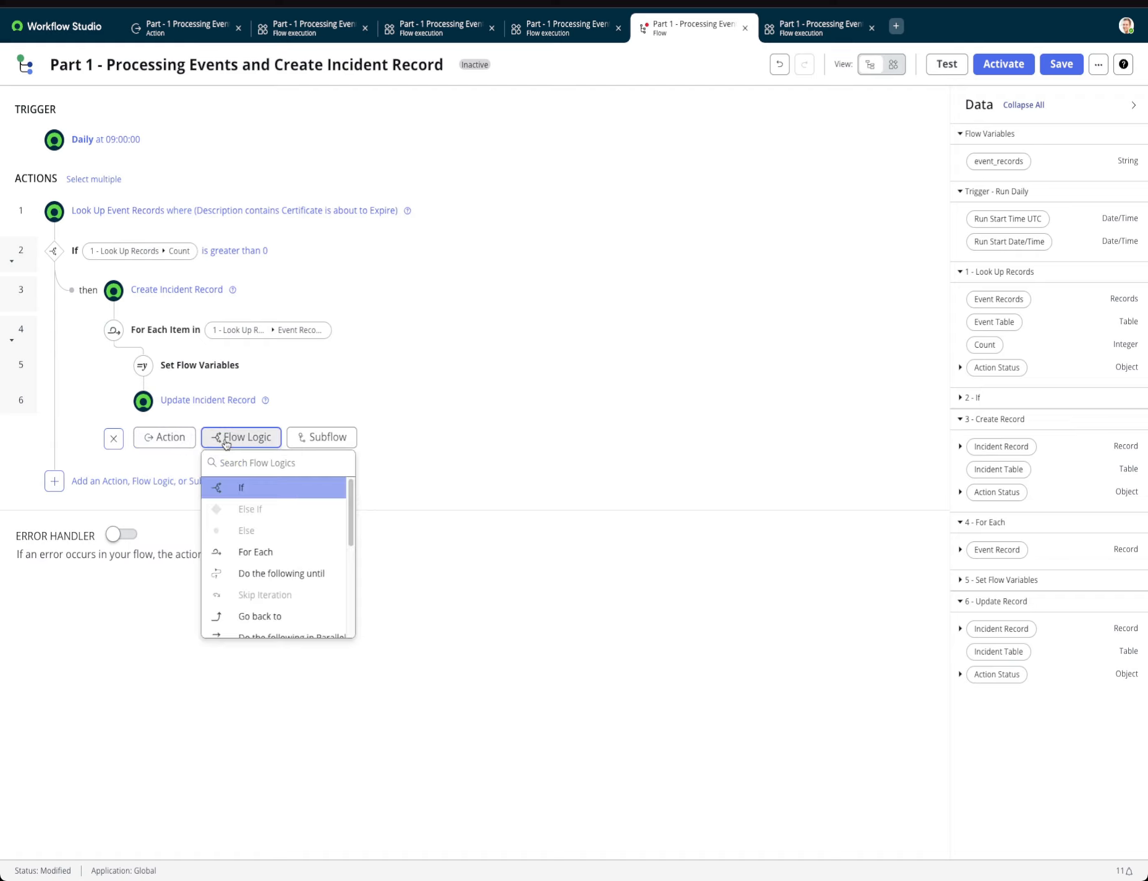
left_click(235, 488)
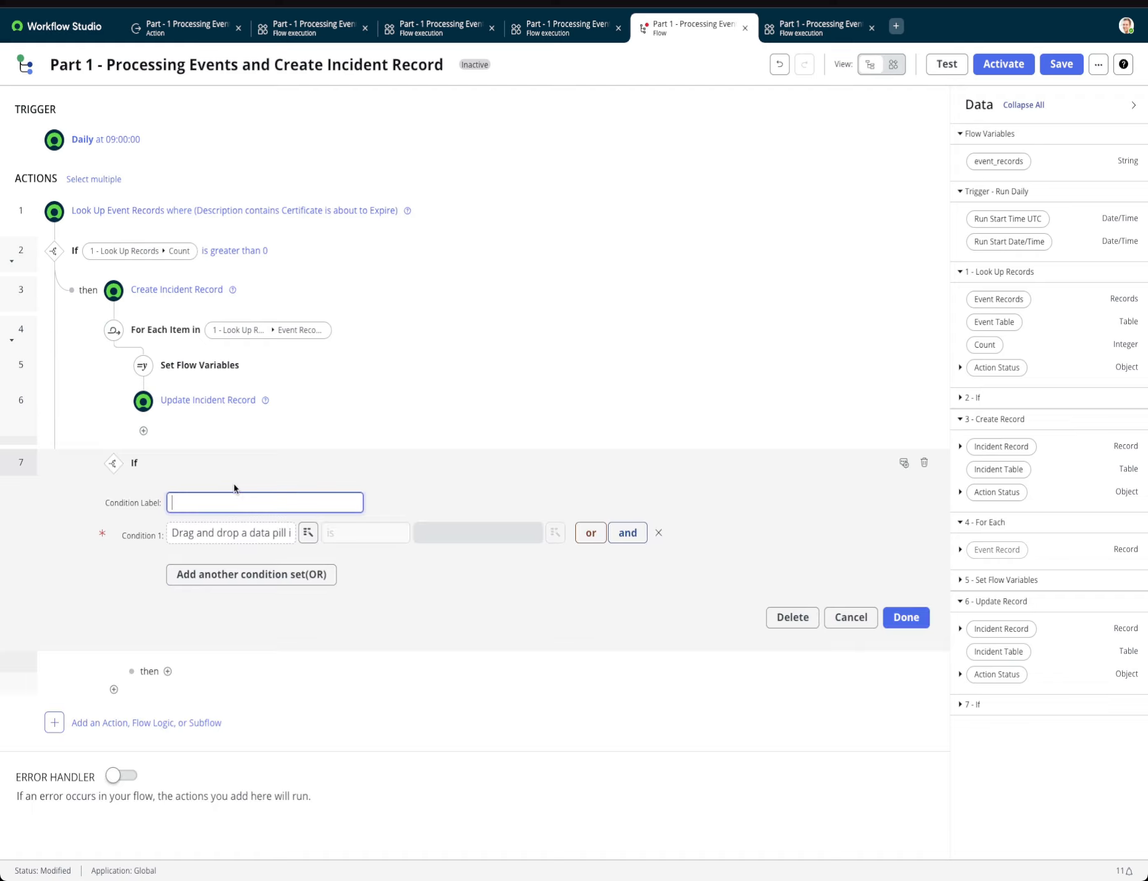
Set the new If condition to 3 - Create Record's Action Status Code is 0 and confirm it.
left_click(306, 533)
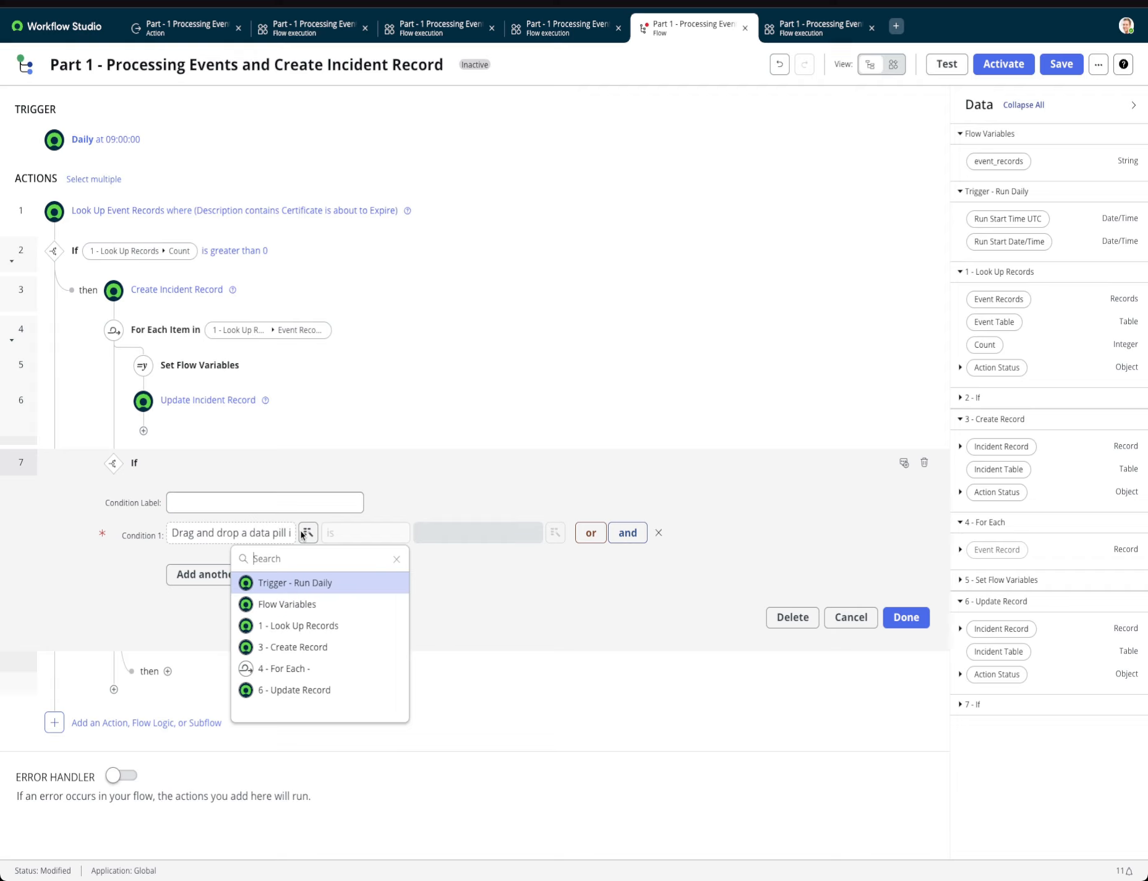
left_click(303, 652)
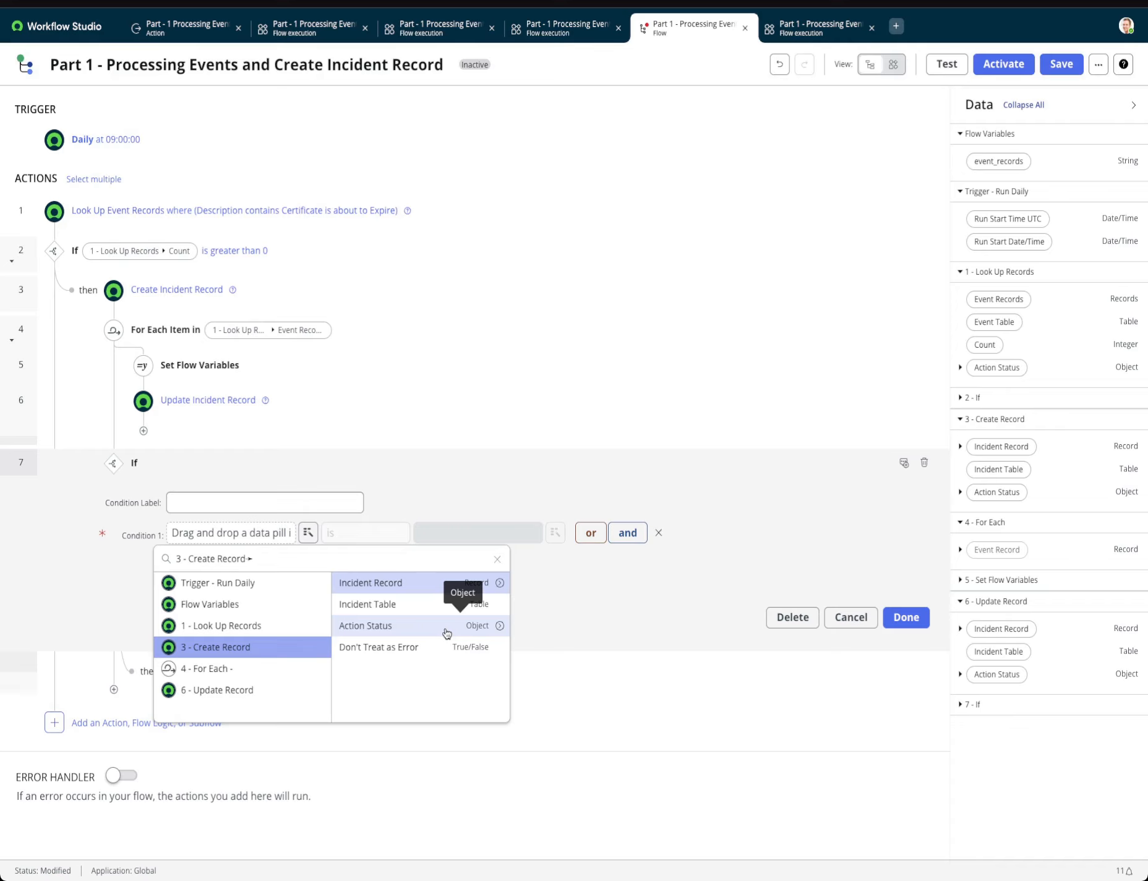
left_click(500, 625)
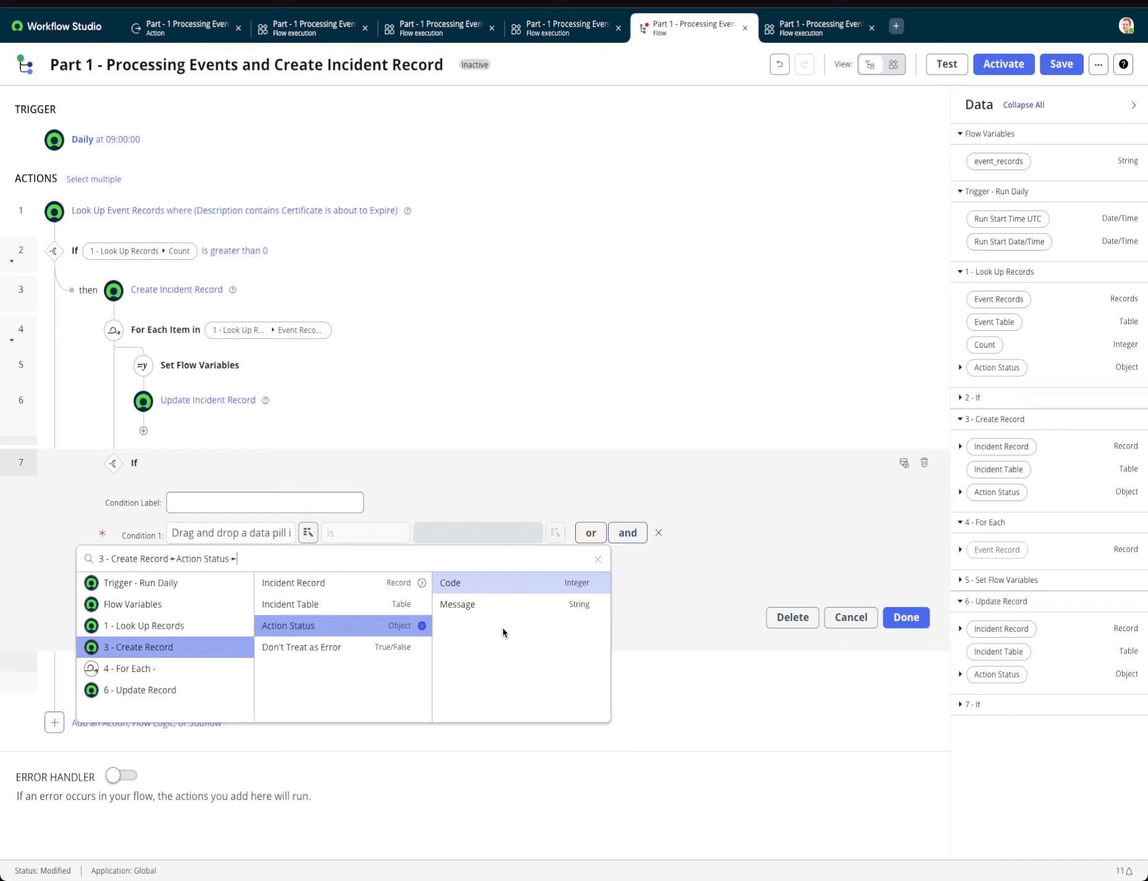
left_click(496, 590)
left_click(424, 534)
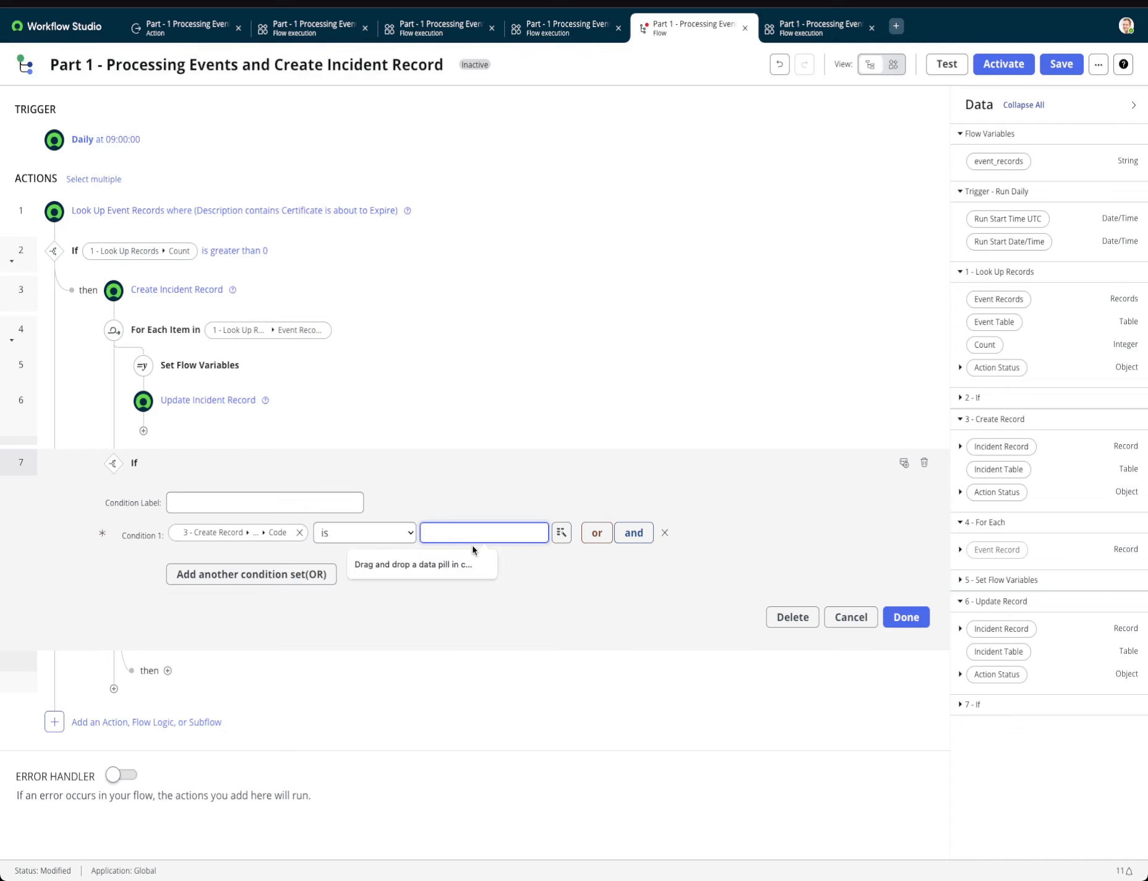
type("0")
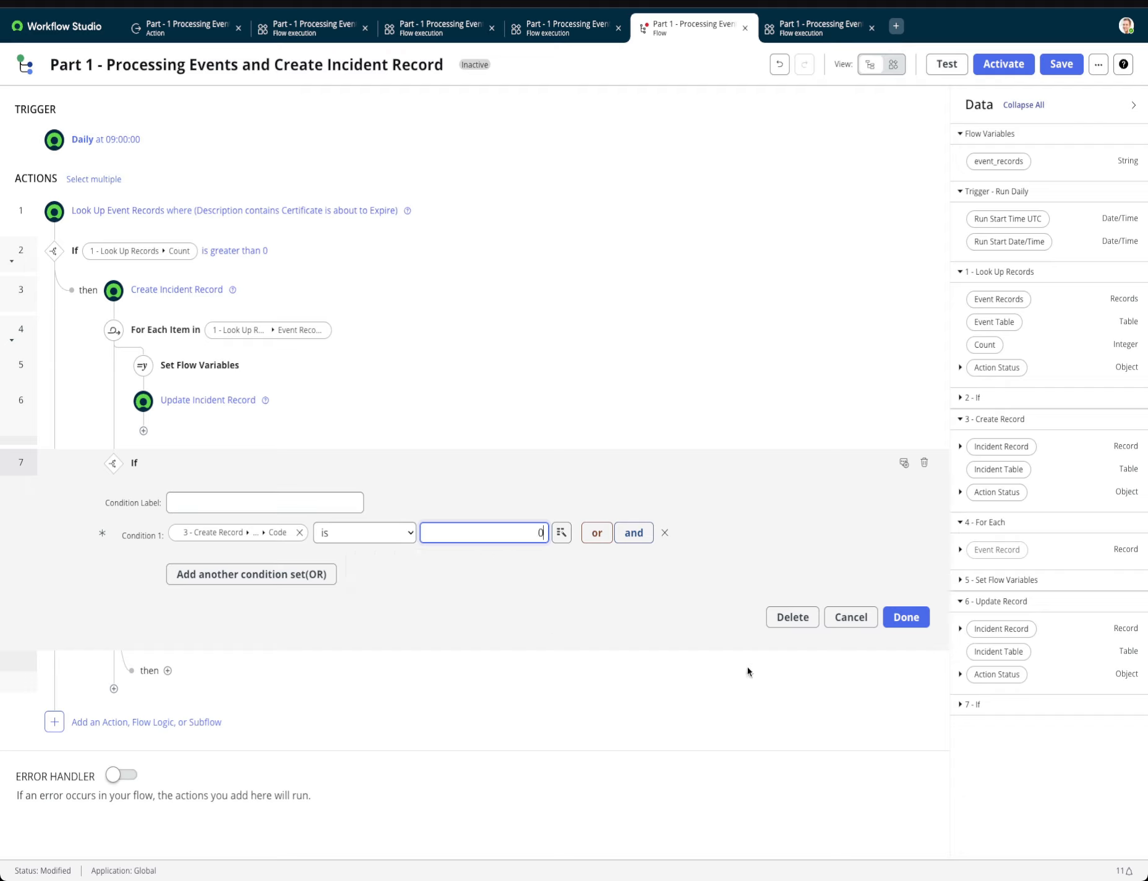
left_click(890, 617)
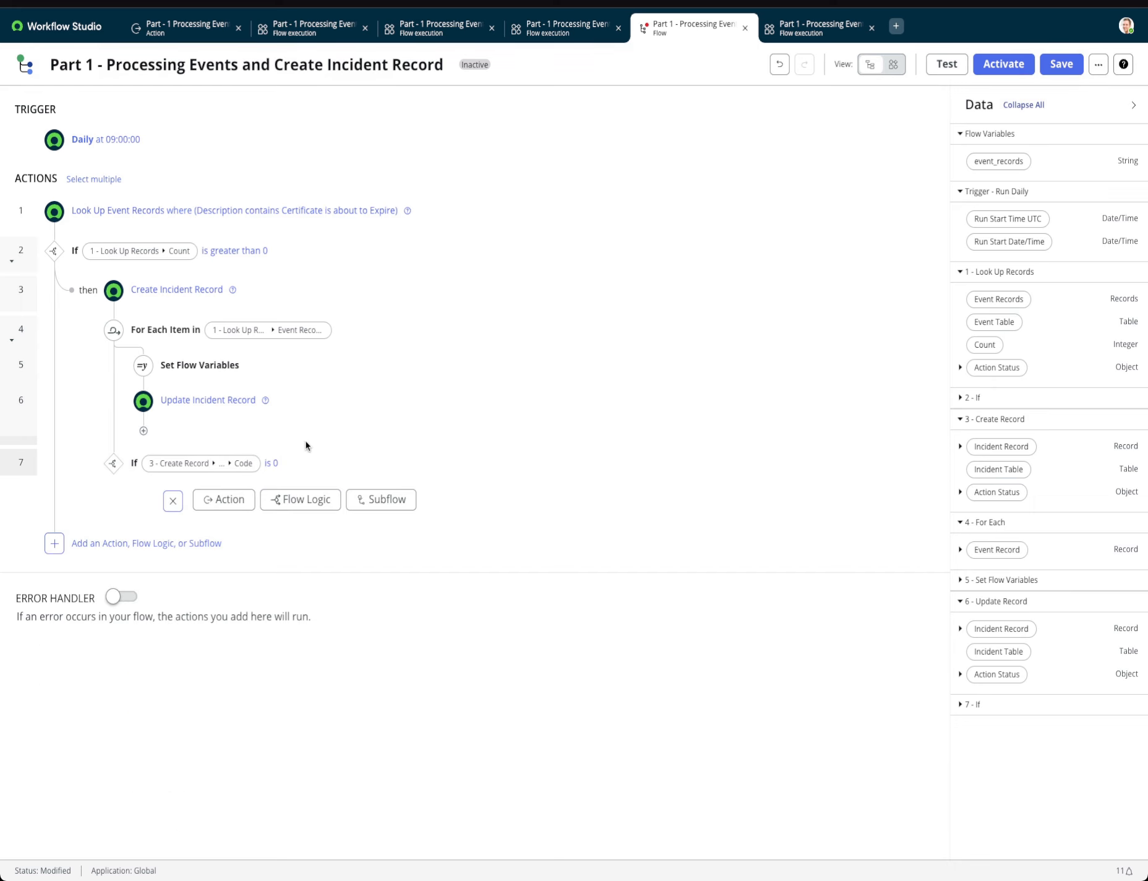
Add the Global action "Part - 1 Processing Events." inside the If branch that checks the Create Record status code.
left_click(224, 499)
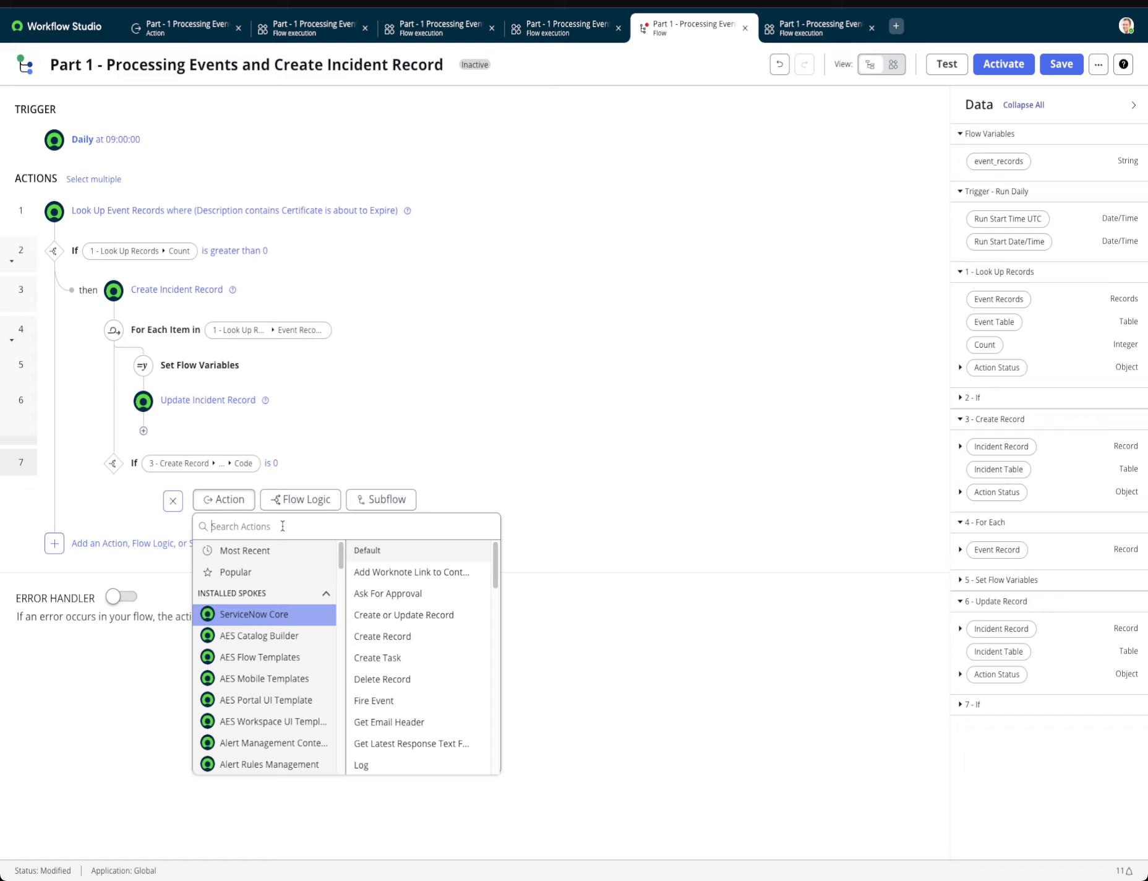
type("p")
key("BackSpace")
type("Part 1")
key("BackSpace")
key("BackSpace")
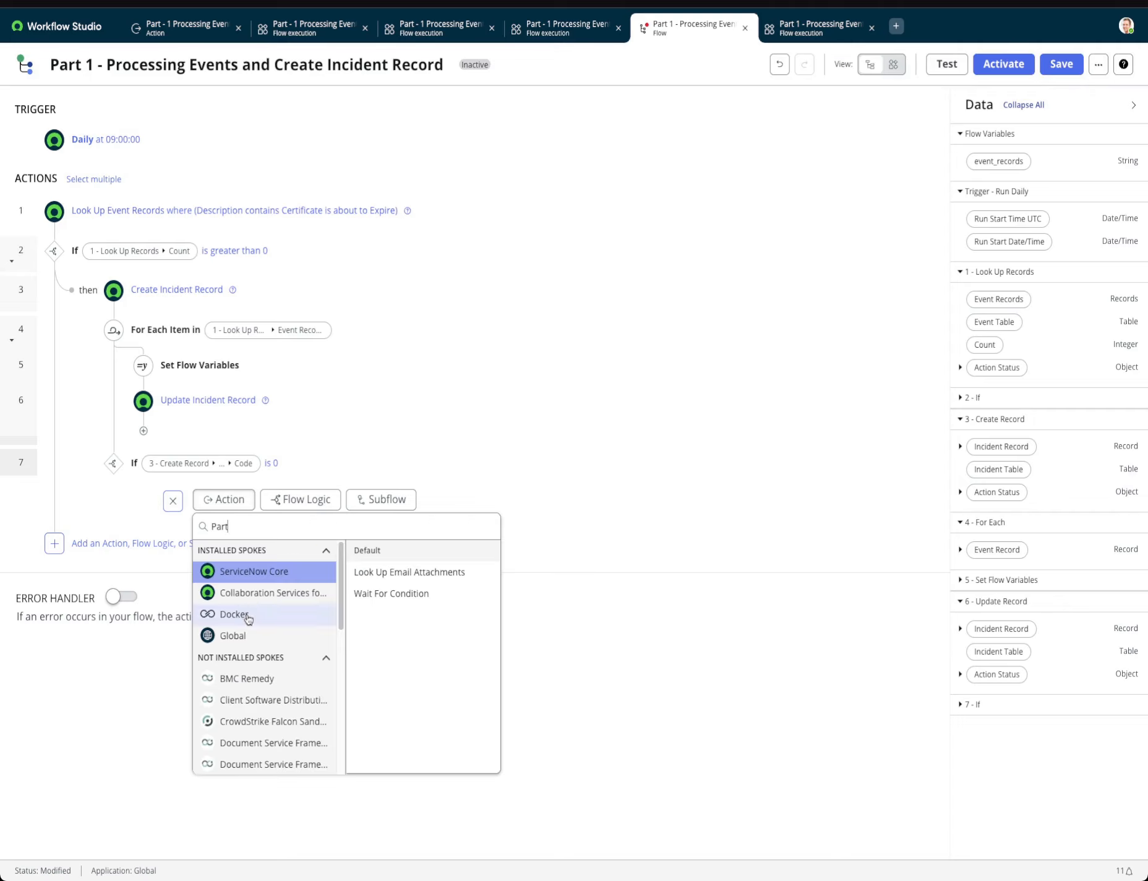
left_click(238, 636)
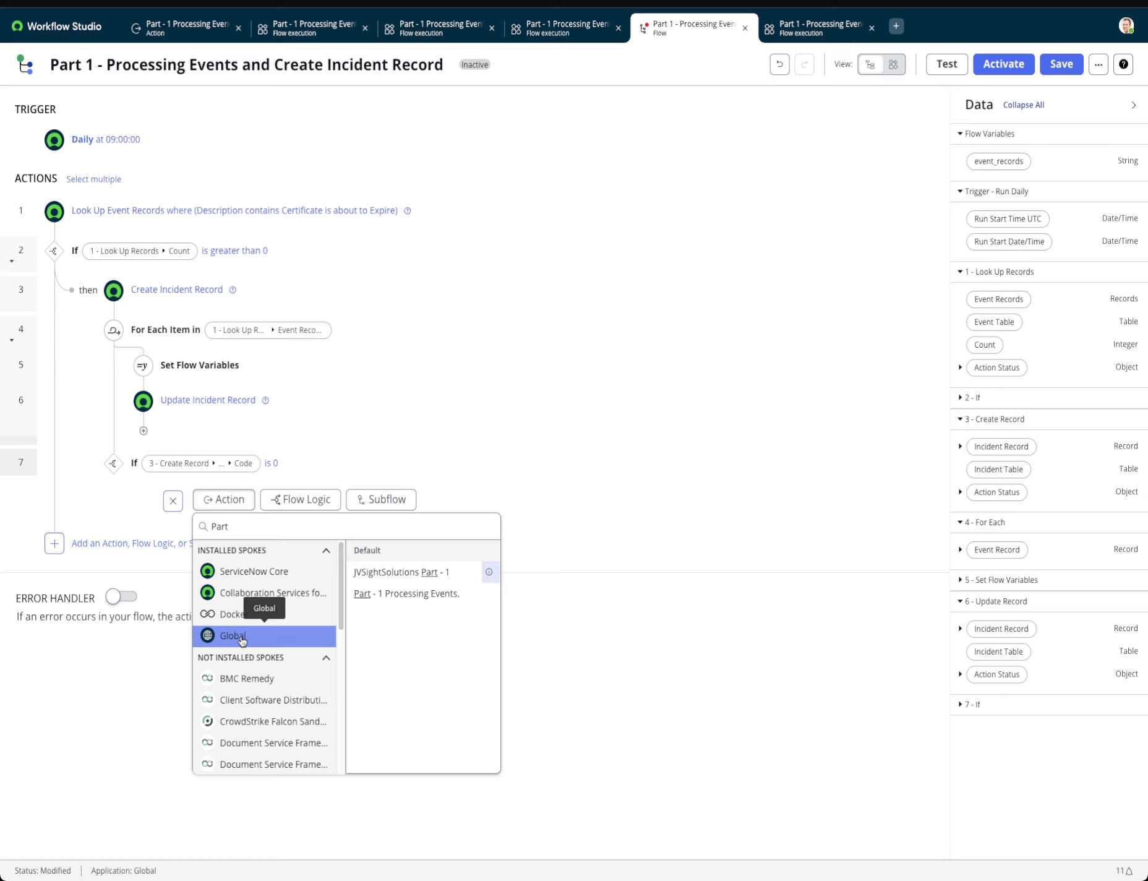
left_click(406, 595)
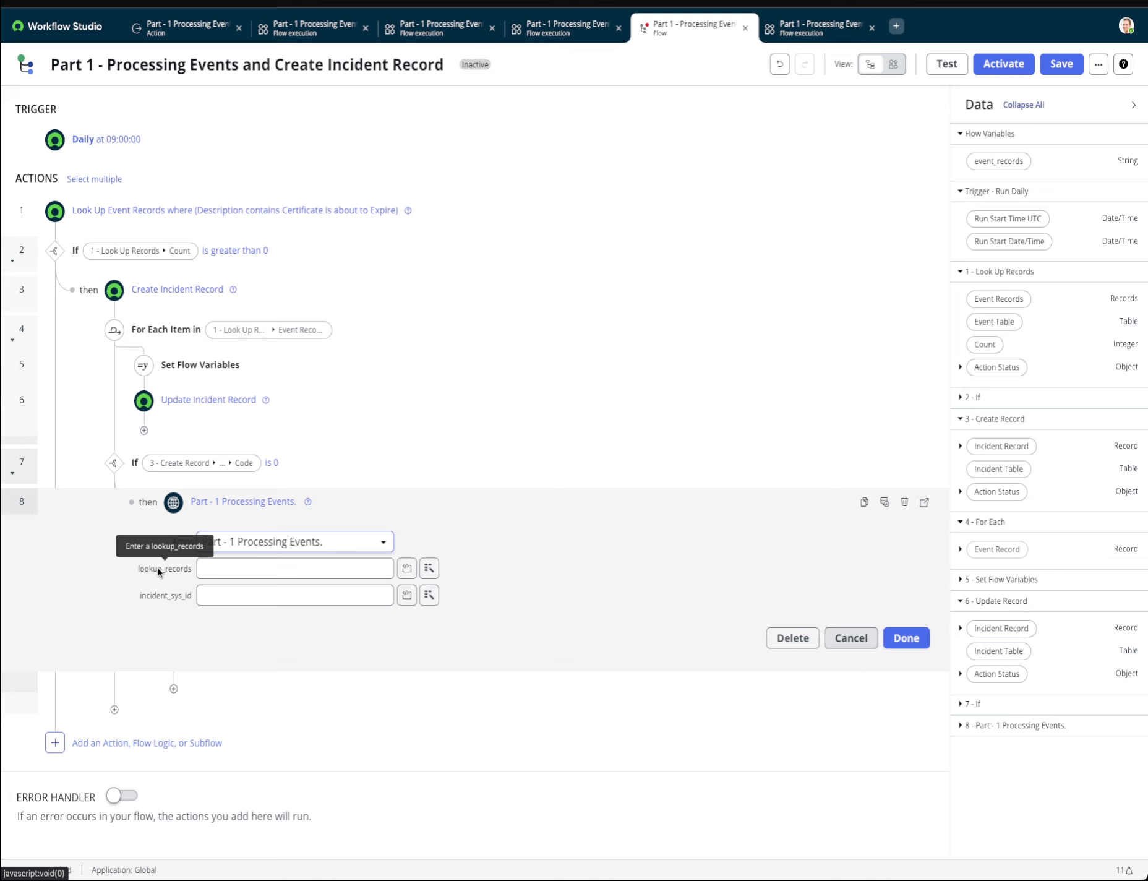
Map the new action's lookup_records input to the event_records flow variable.
left_click(429, 568)
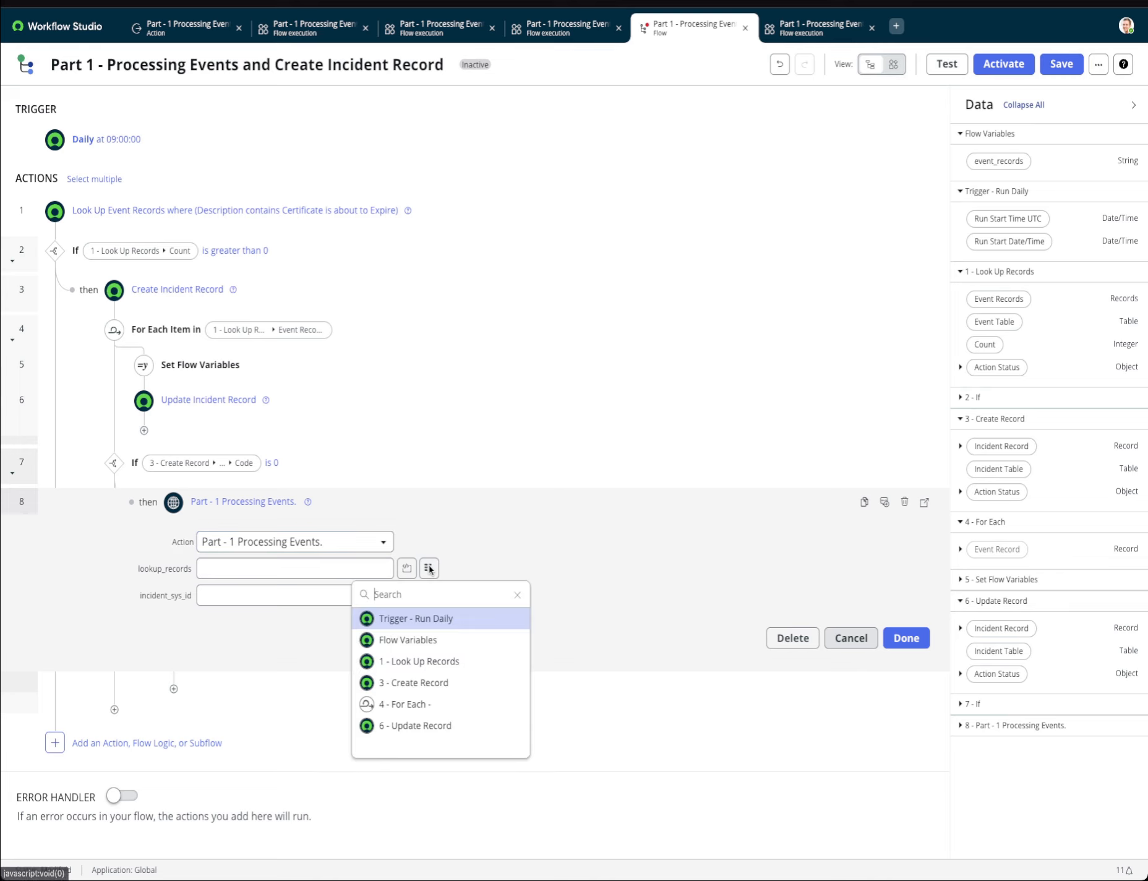
left_click(416, 642)
left_click(500, 629)
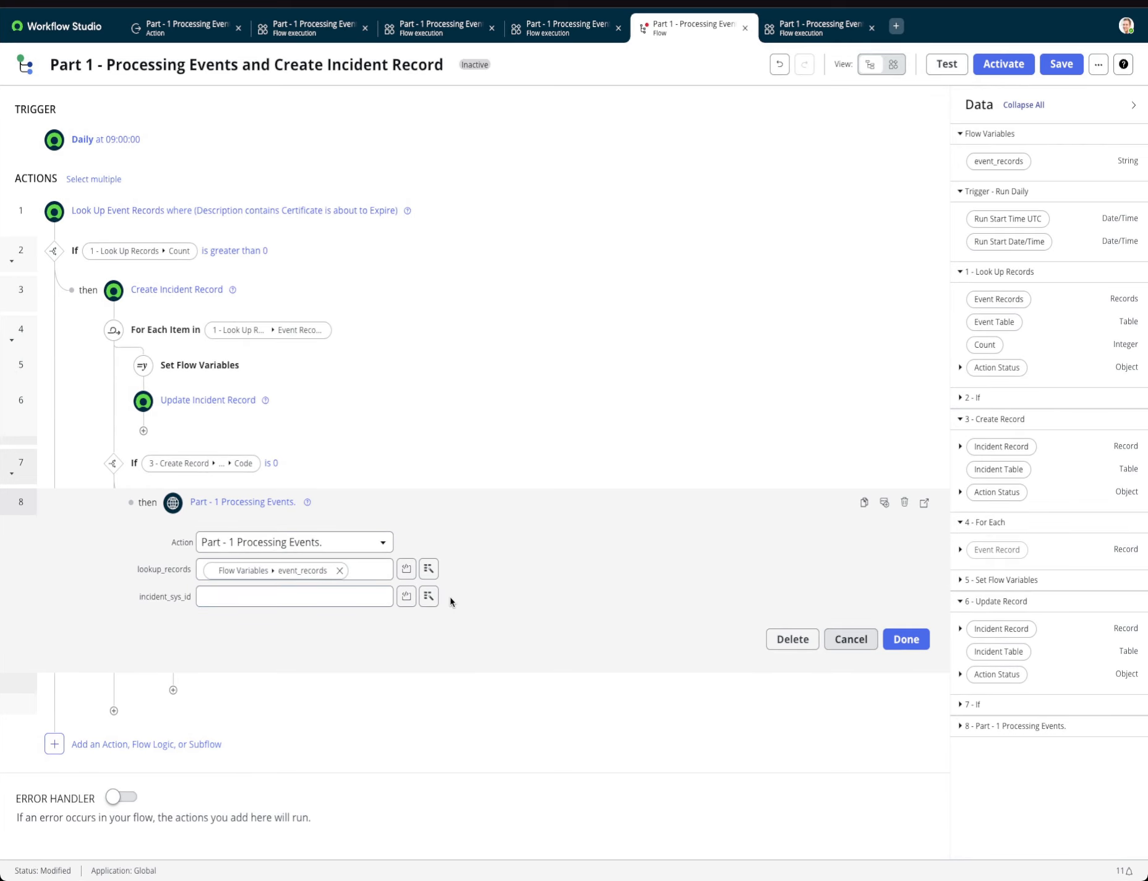
Map the incident_sys_id input to the Sys ID of 3 - Create Record's Incident Record and confirm the action.
left_click(428, 596)
left_click(420, 709)
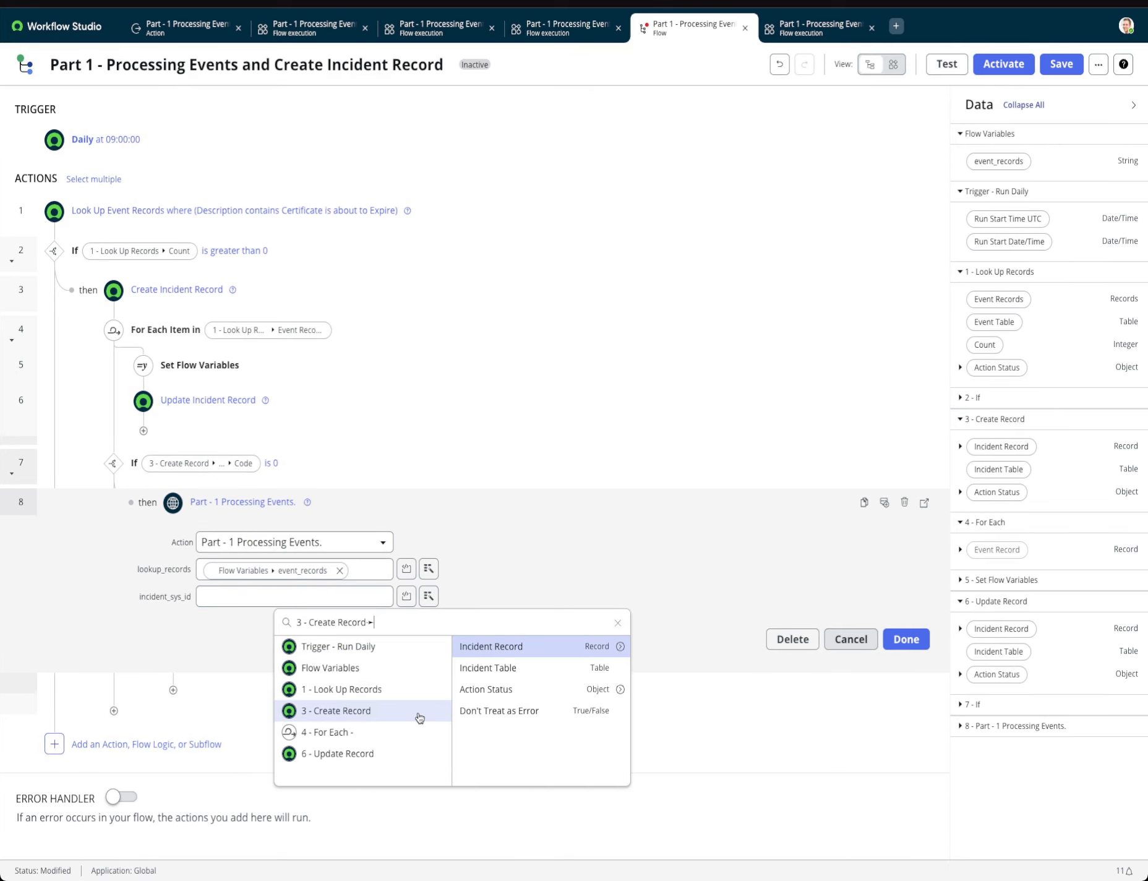
left_click(620, 646)
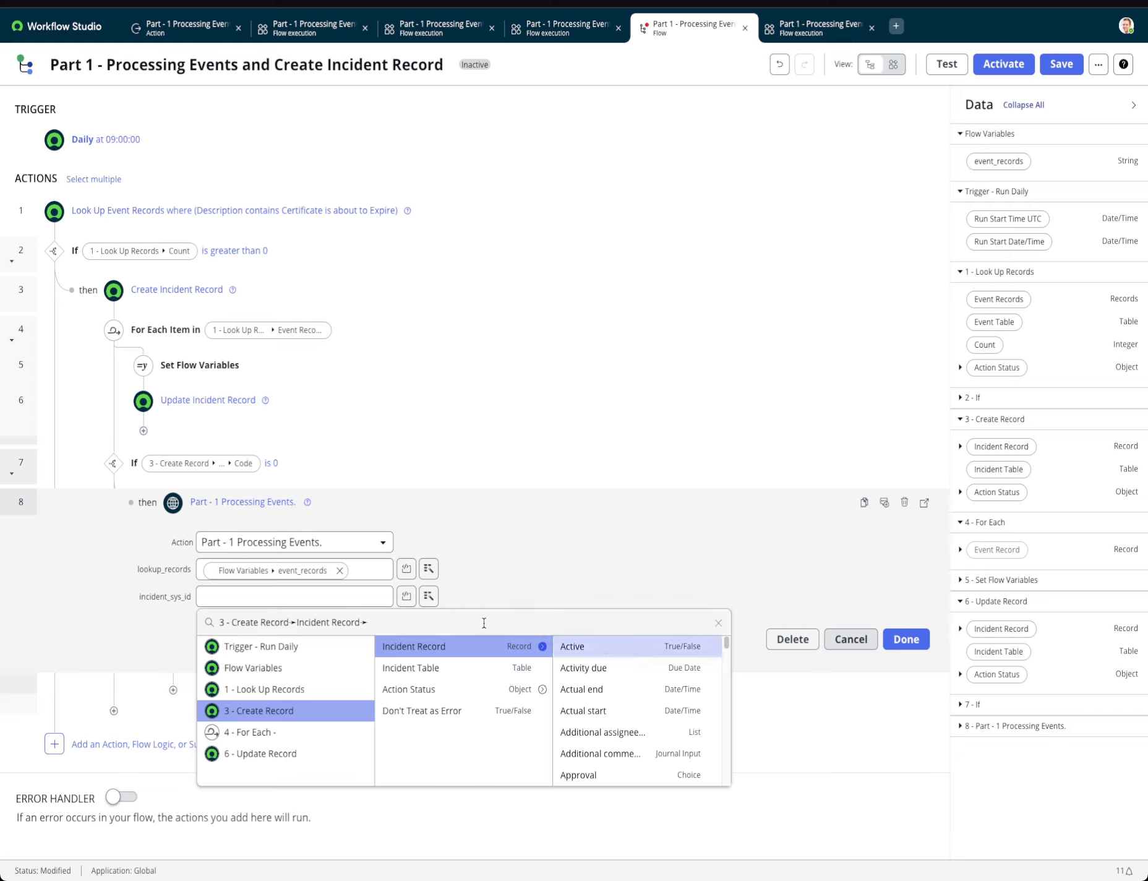
type("string")
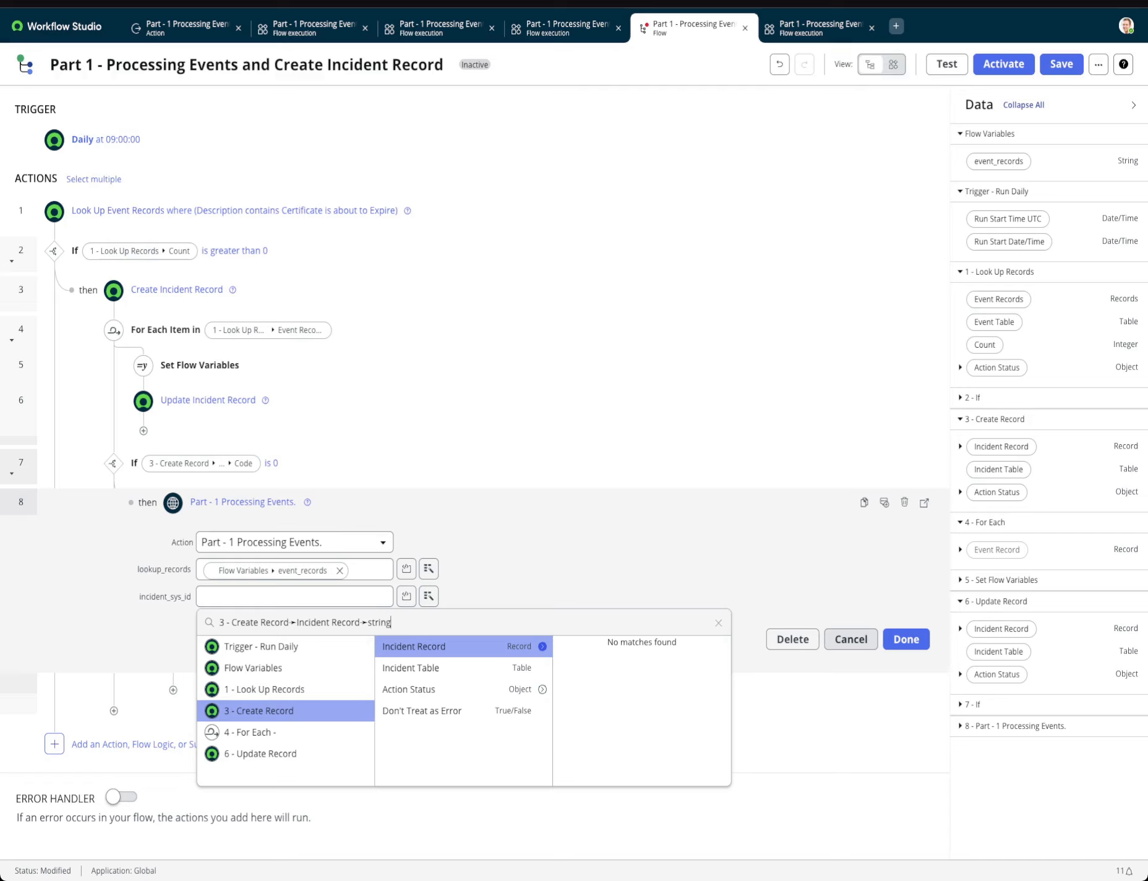
key("BackSpace")
key("BackSpace")
key("BackSpace")
key("BackSpace")
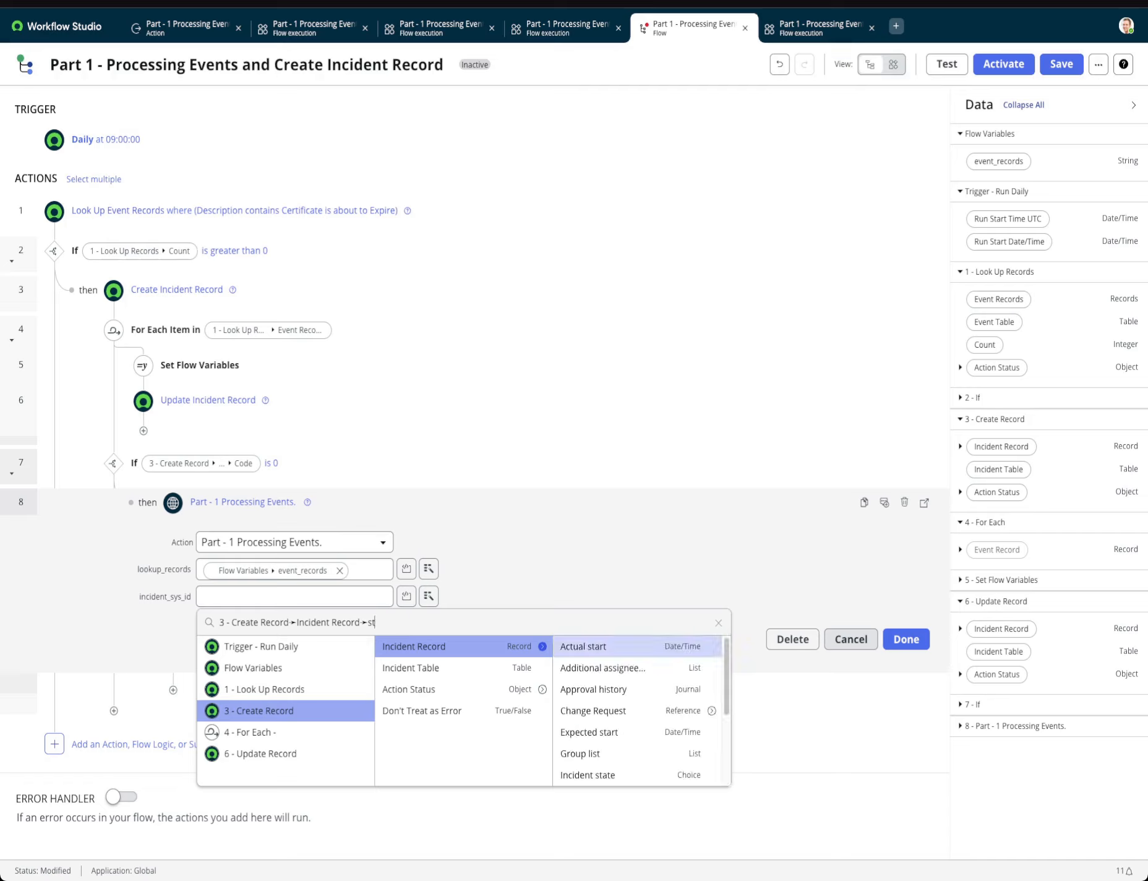
key("BackSpace")
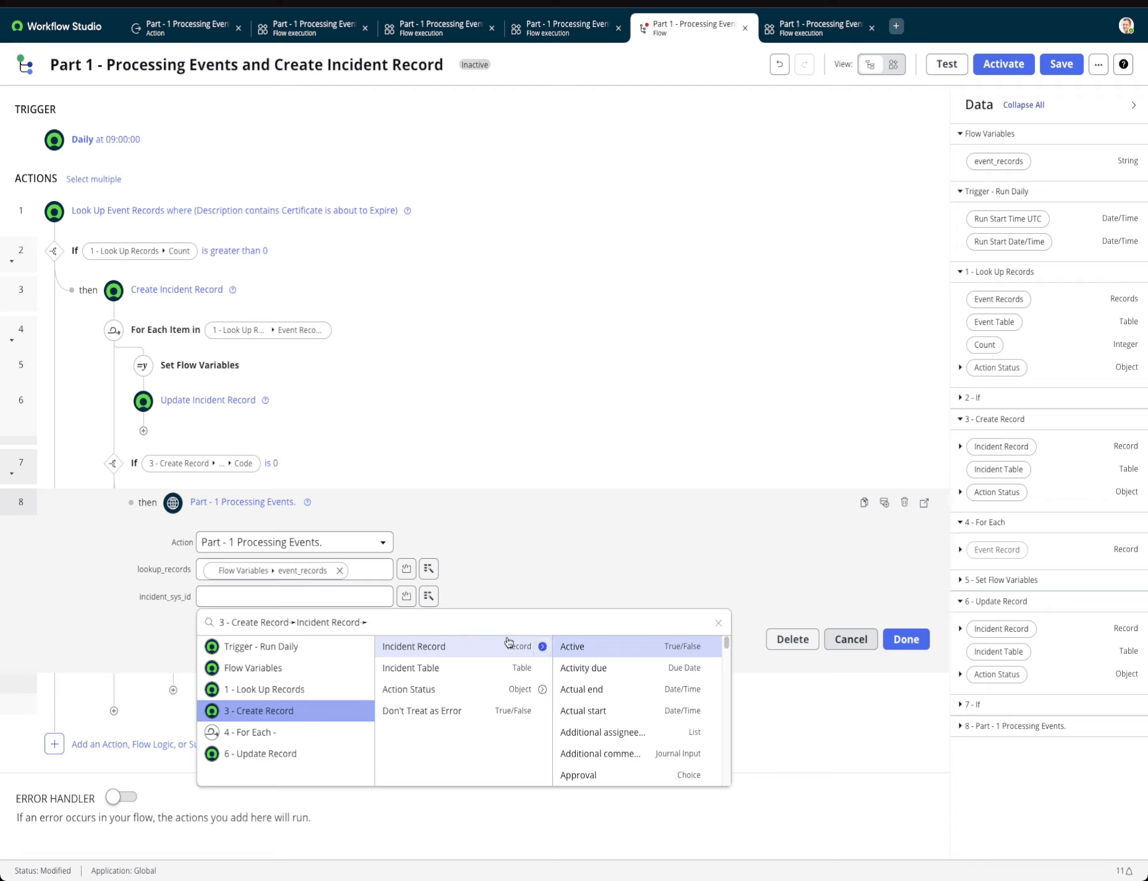
left_click(543, 646)
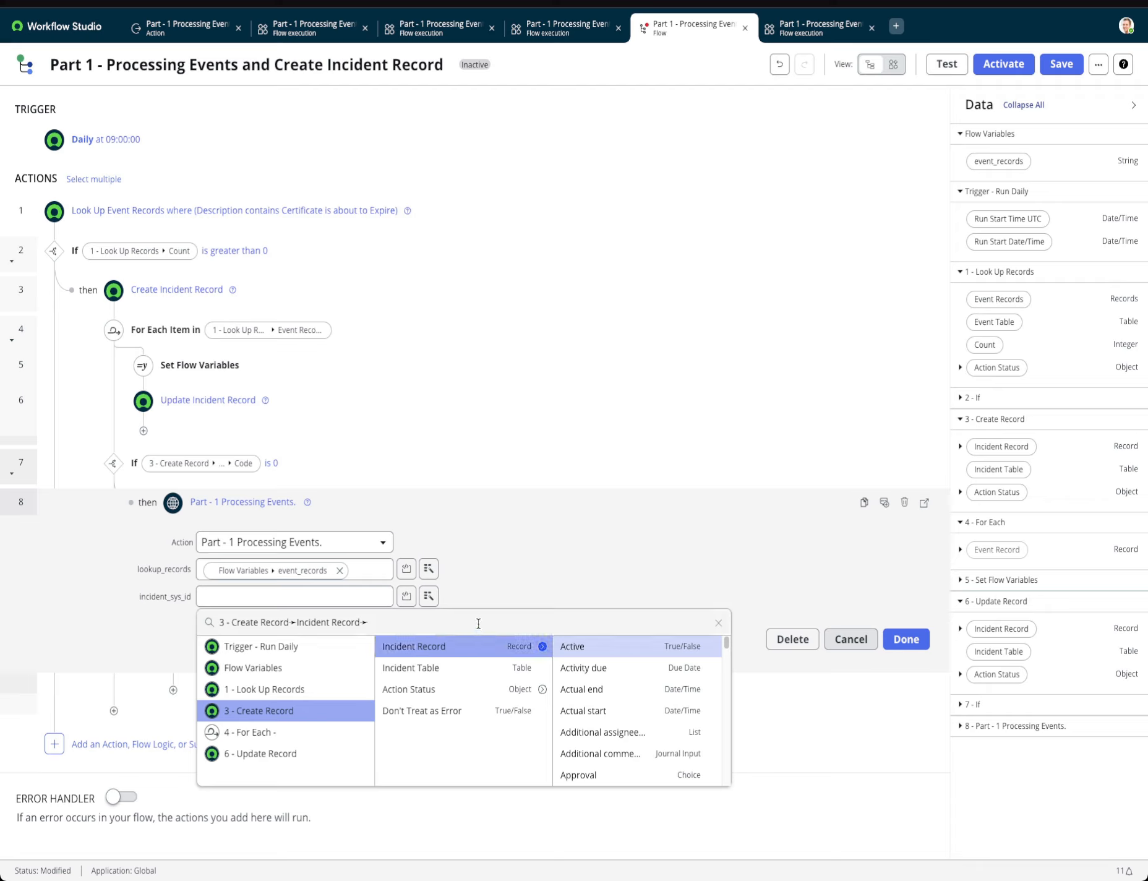
type("sys")
left_click(572, 646)
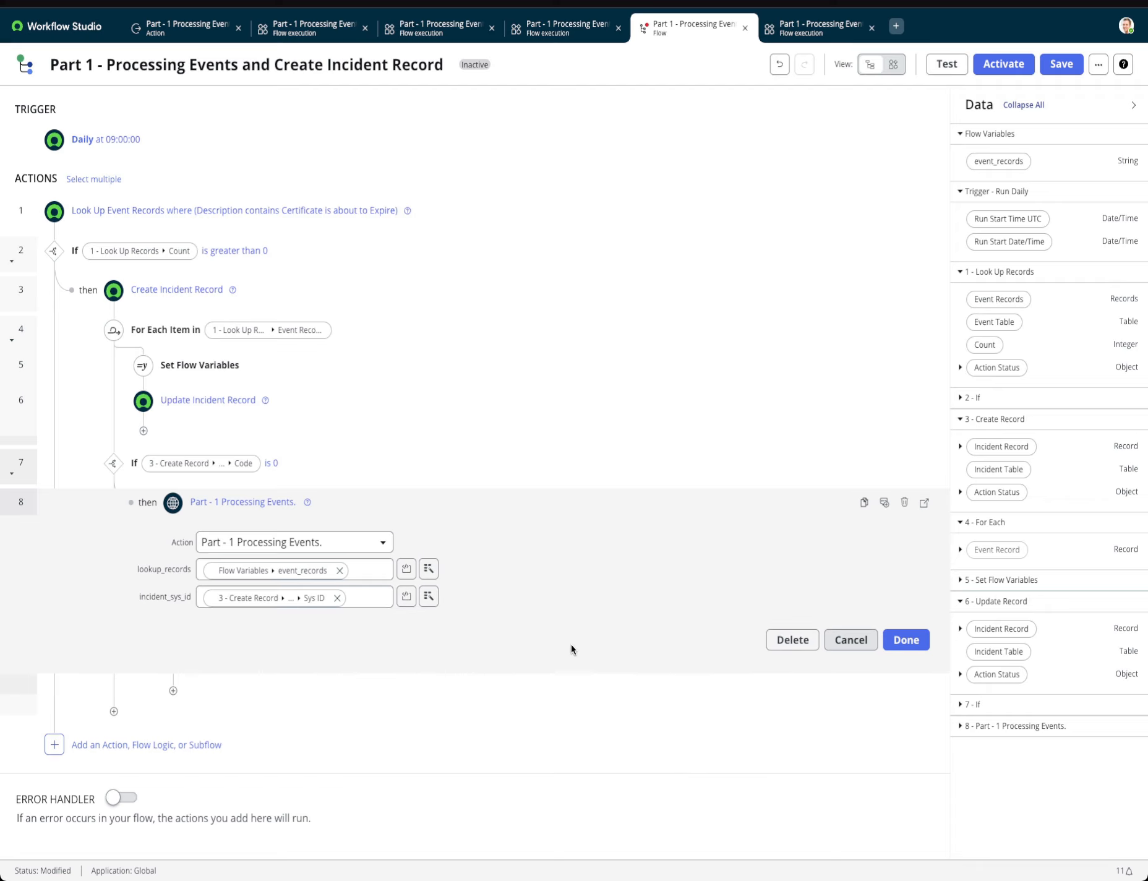
left_click(897, 648)
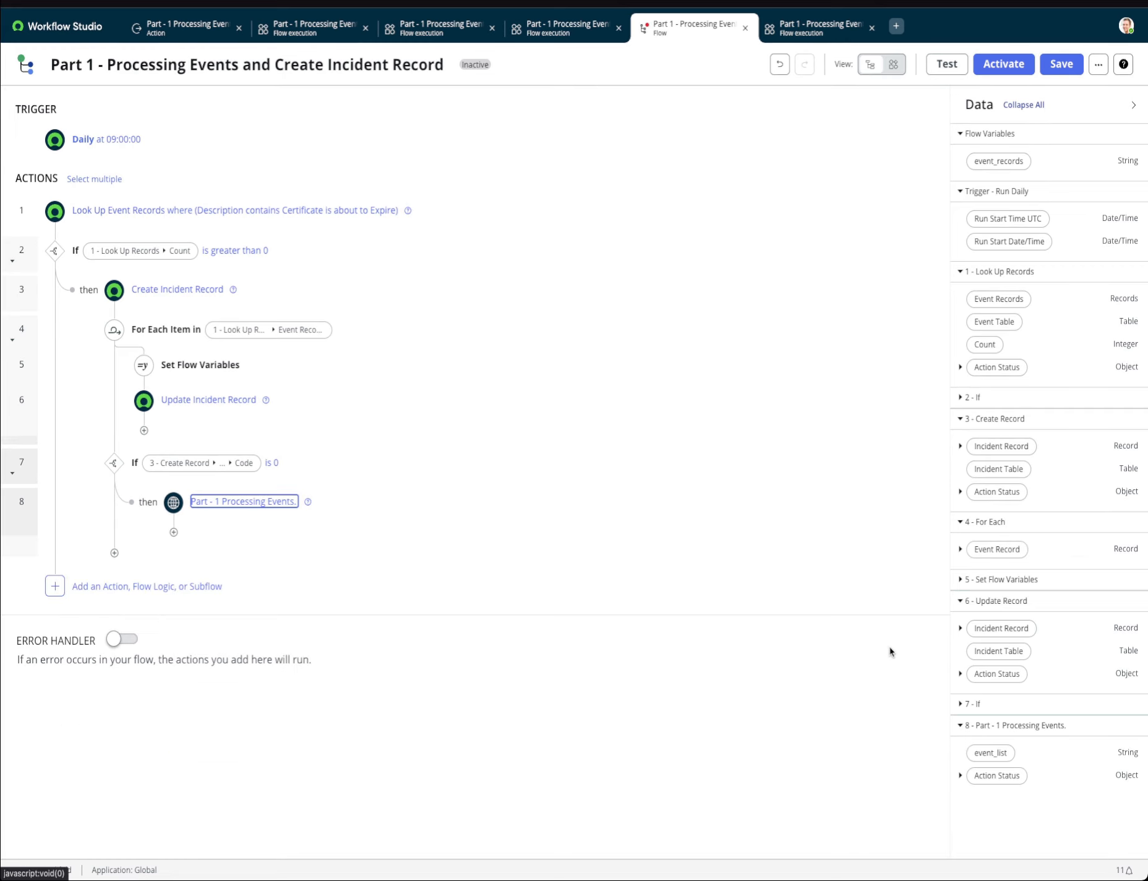
Save the flow, run a test of it, and open the test's flow execution details.
left_click(1059, 63)
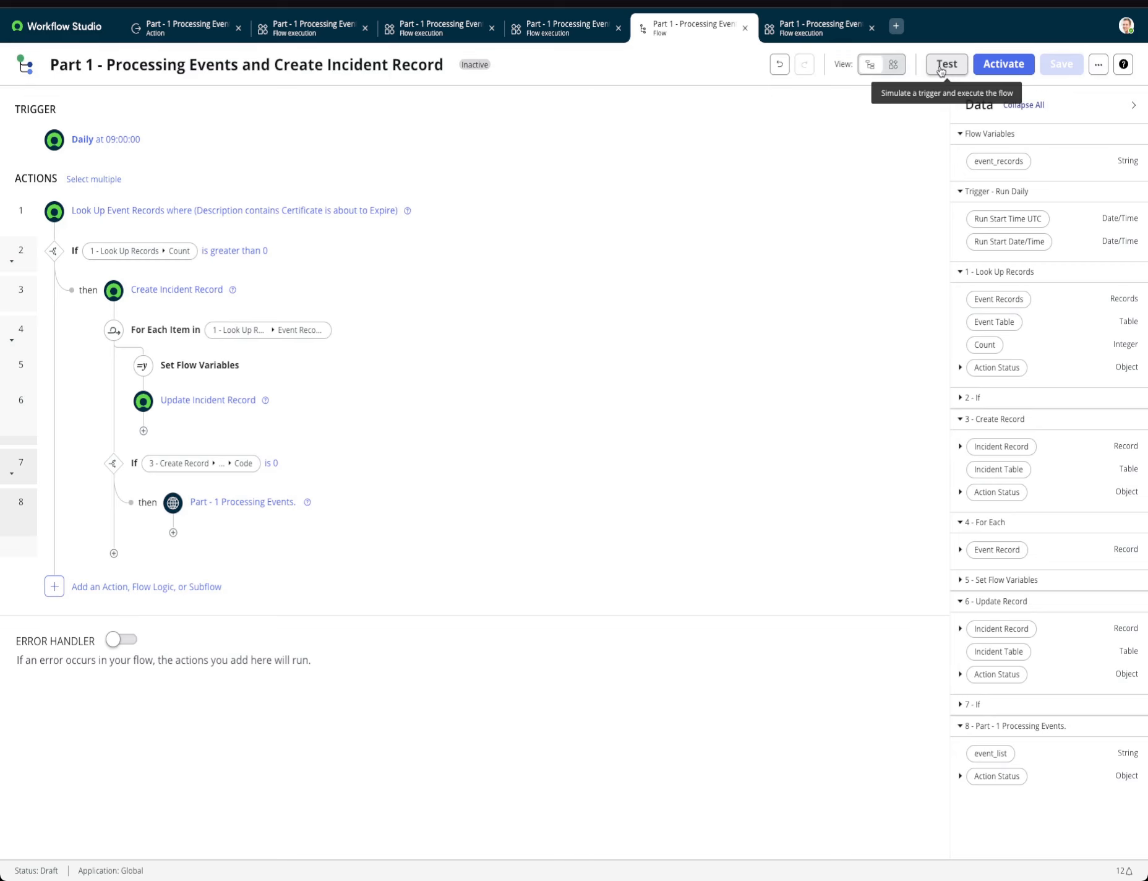
left_click(941, 65)
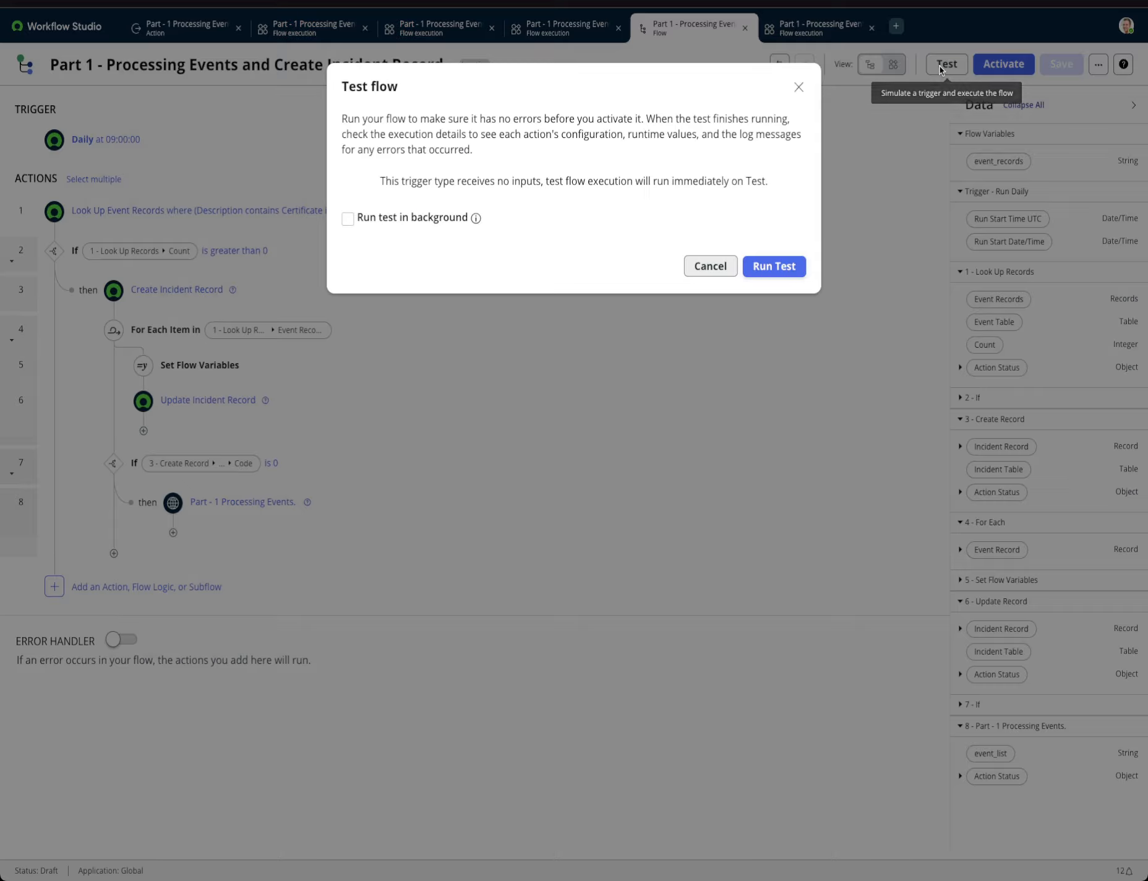
left_click(791, 285)
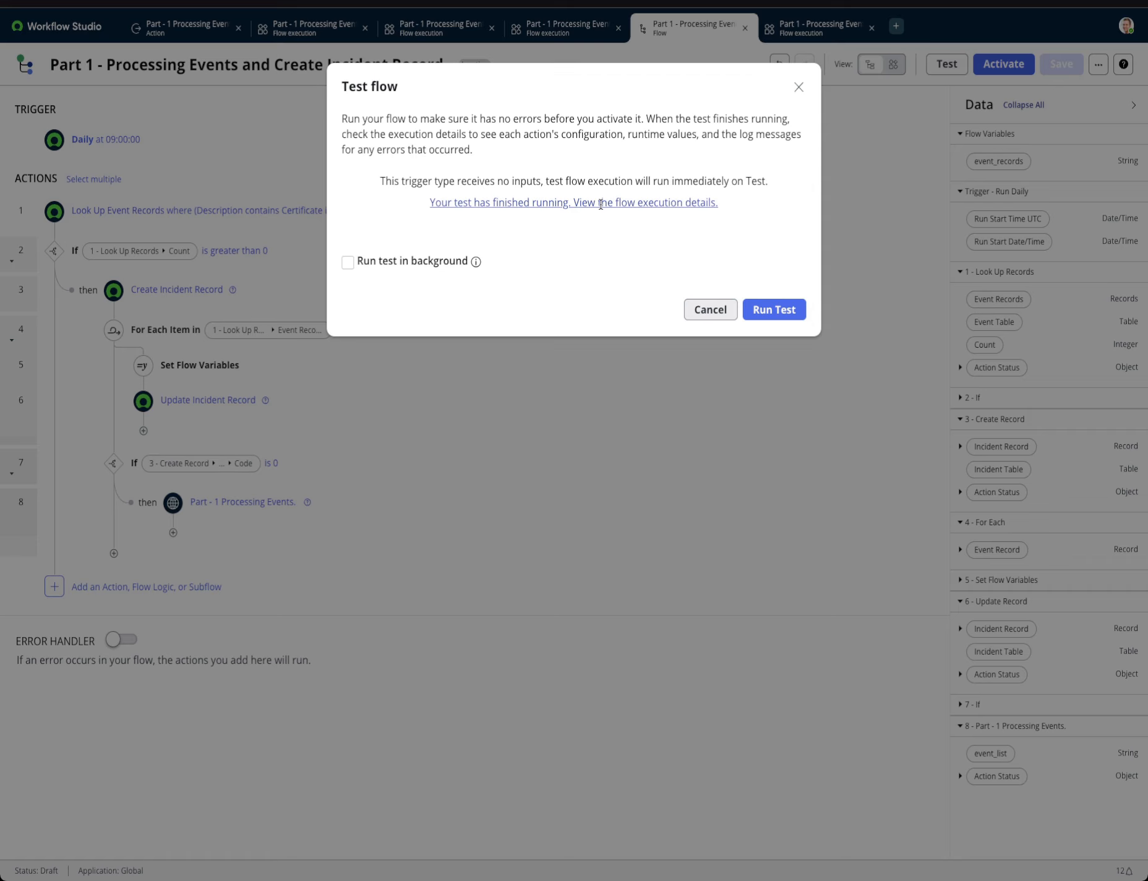
left_click(578, 204)
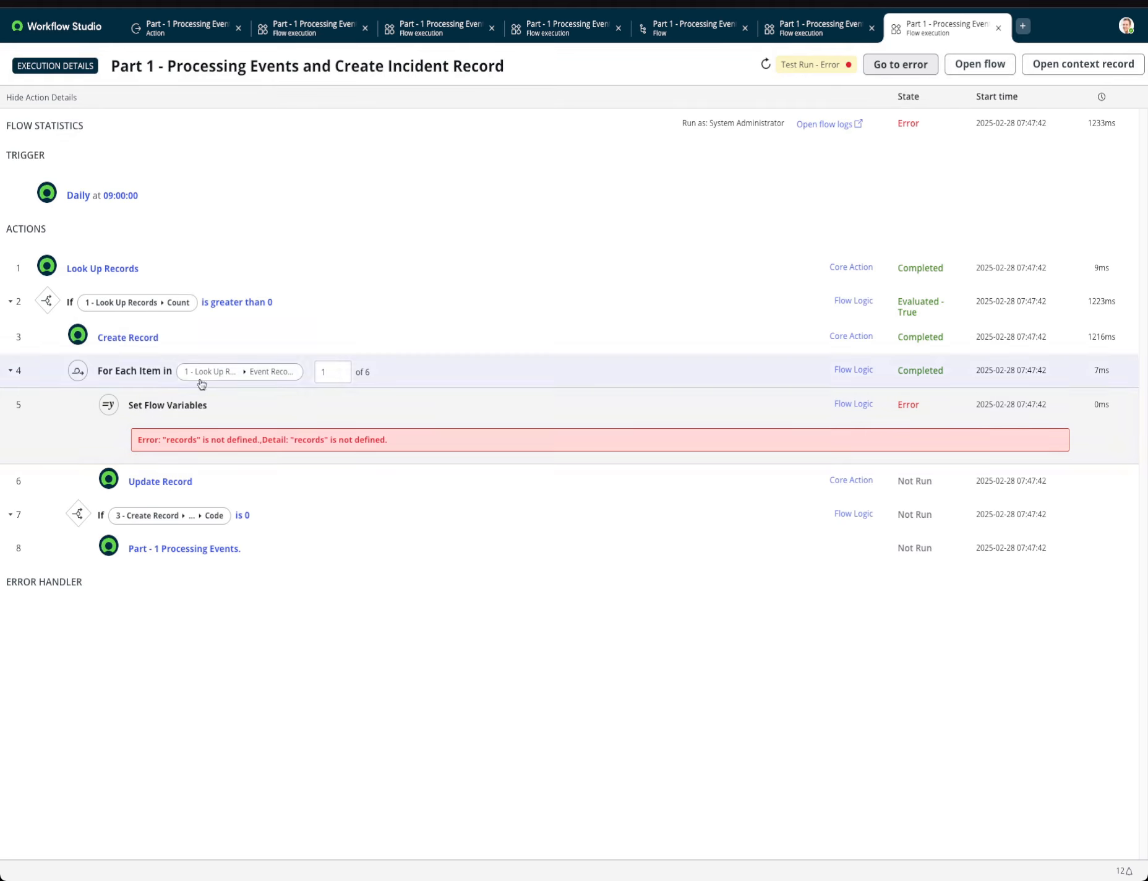
Back in the flow, correct the misspelled variable on line 8 of the event_records script in Set Flow Variables to "records" and confirm.
left_click(1001, 70)
left_click(710, 310)
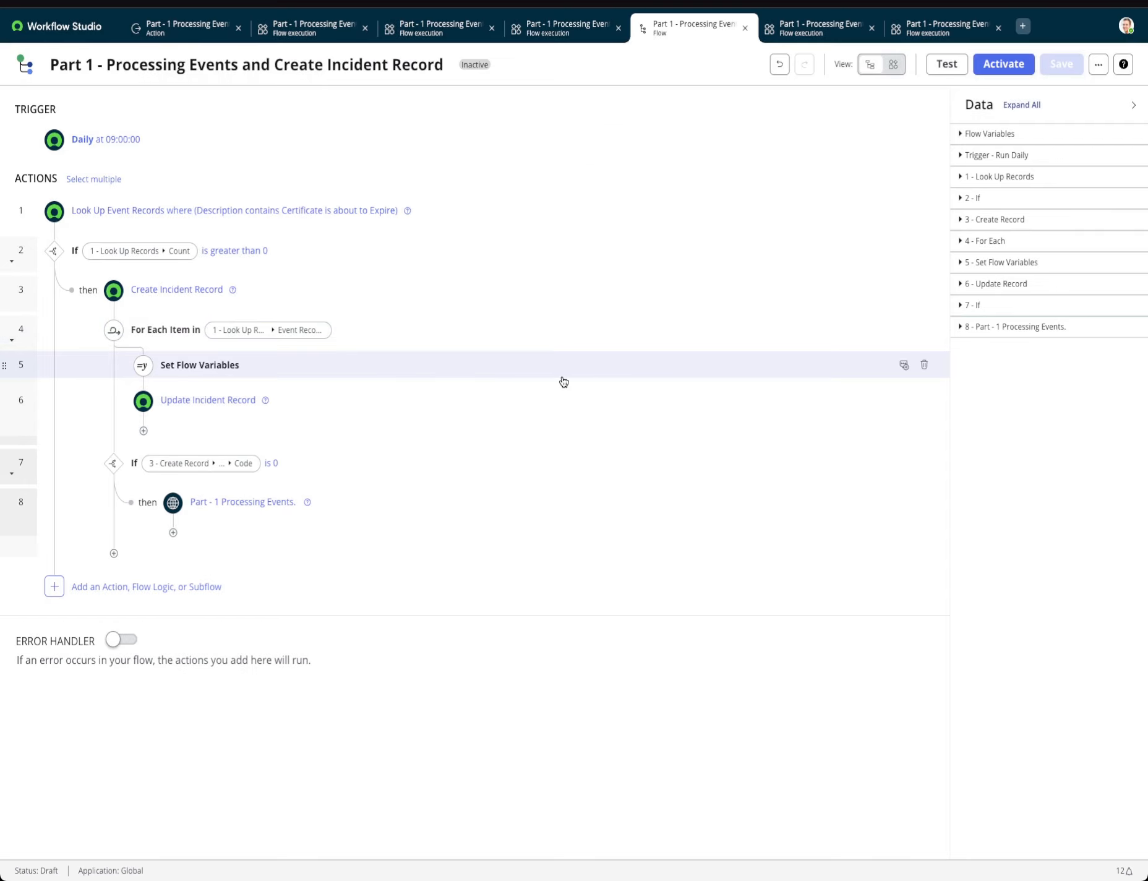
left_click(238, 365)
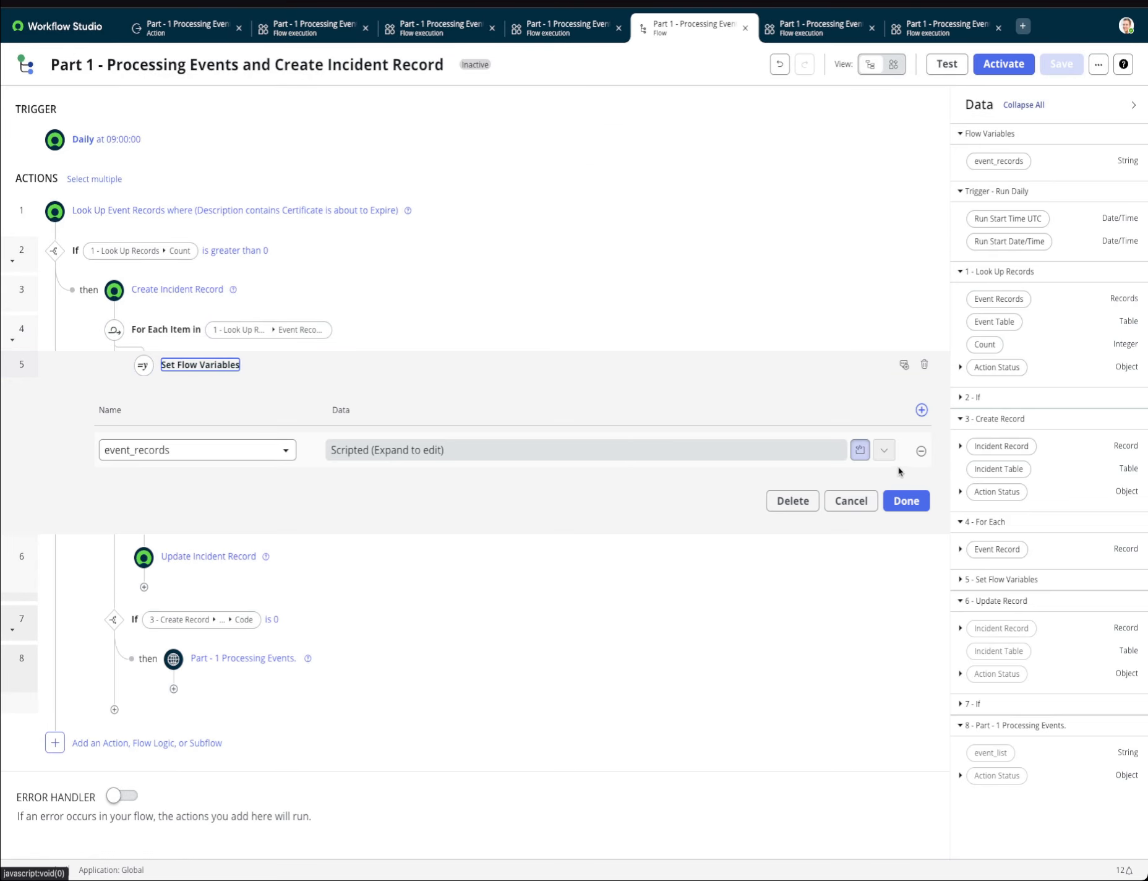
left_click(863, 450)
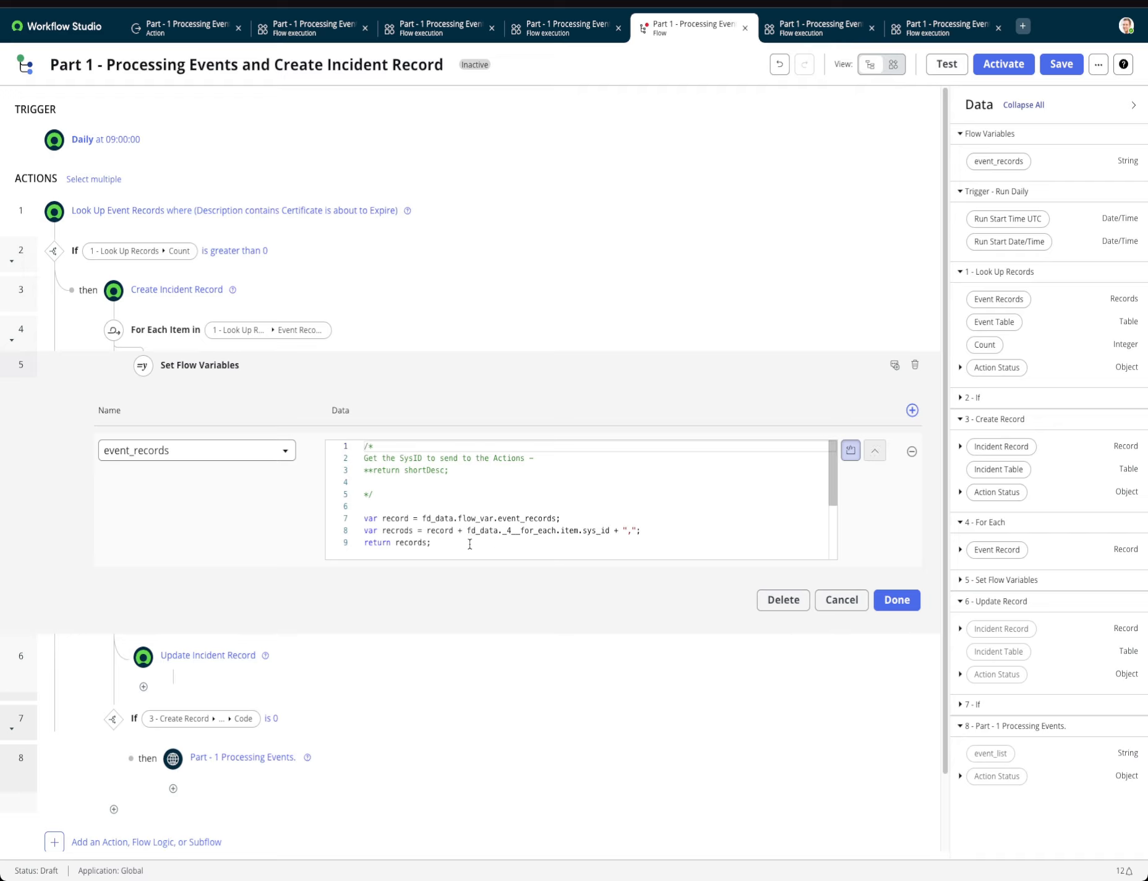
double_click(402, 530)
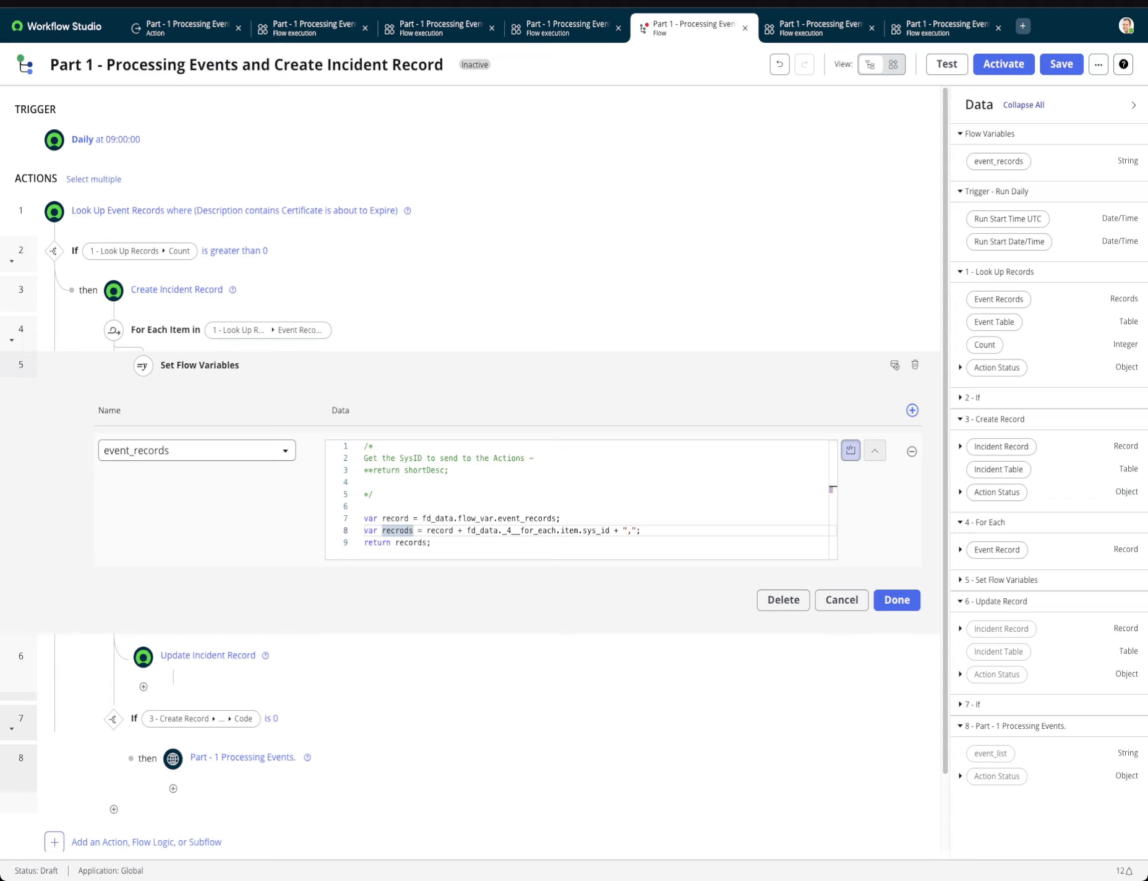
type("recrords")
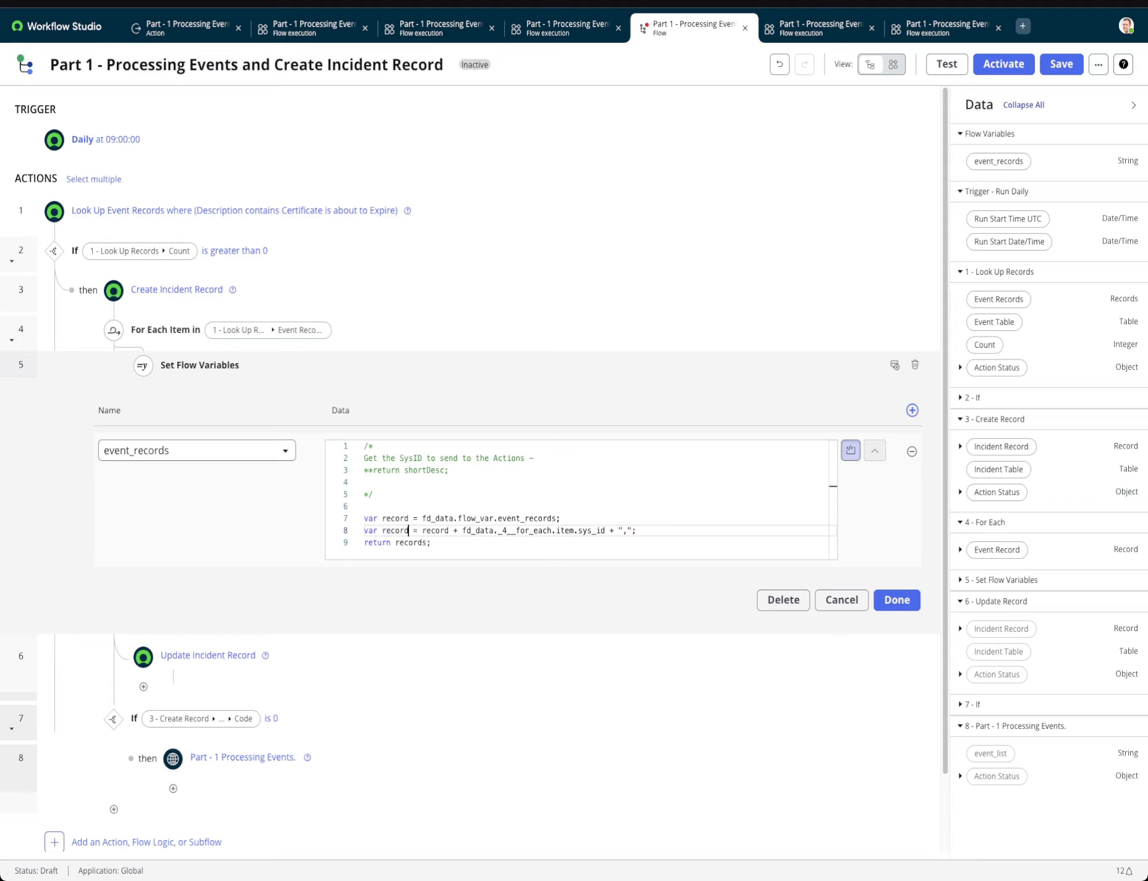
double_click(418, 543)
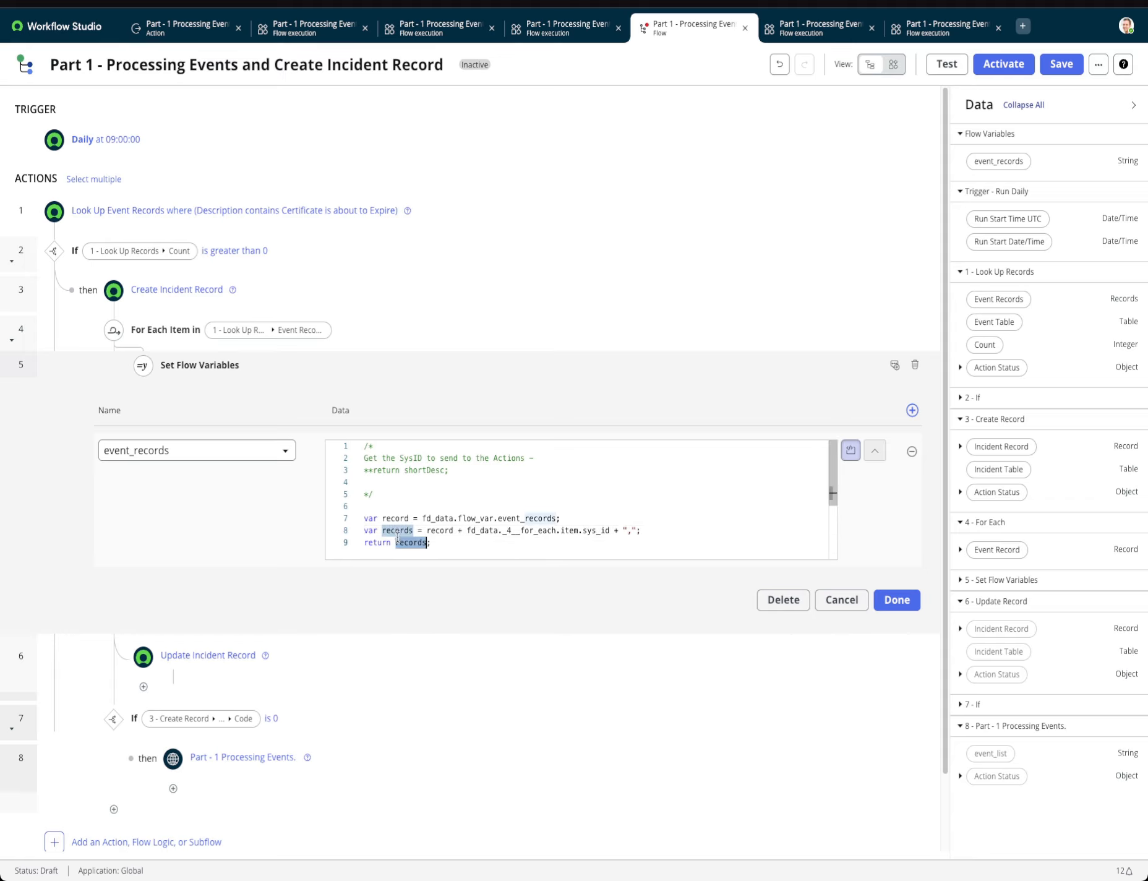
double_click(395, 519)
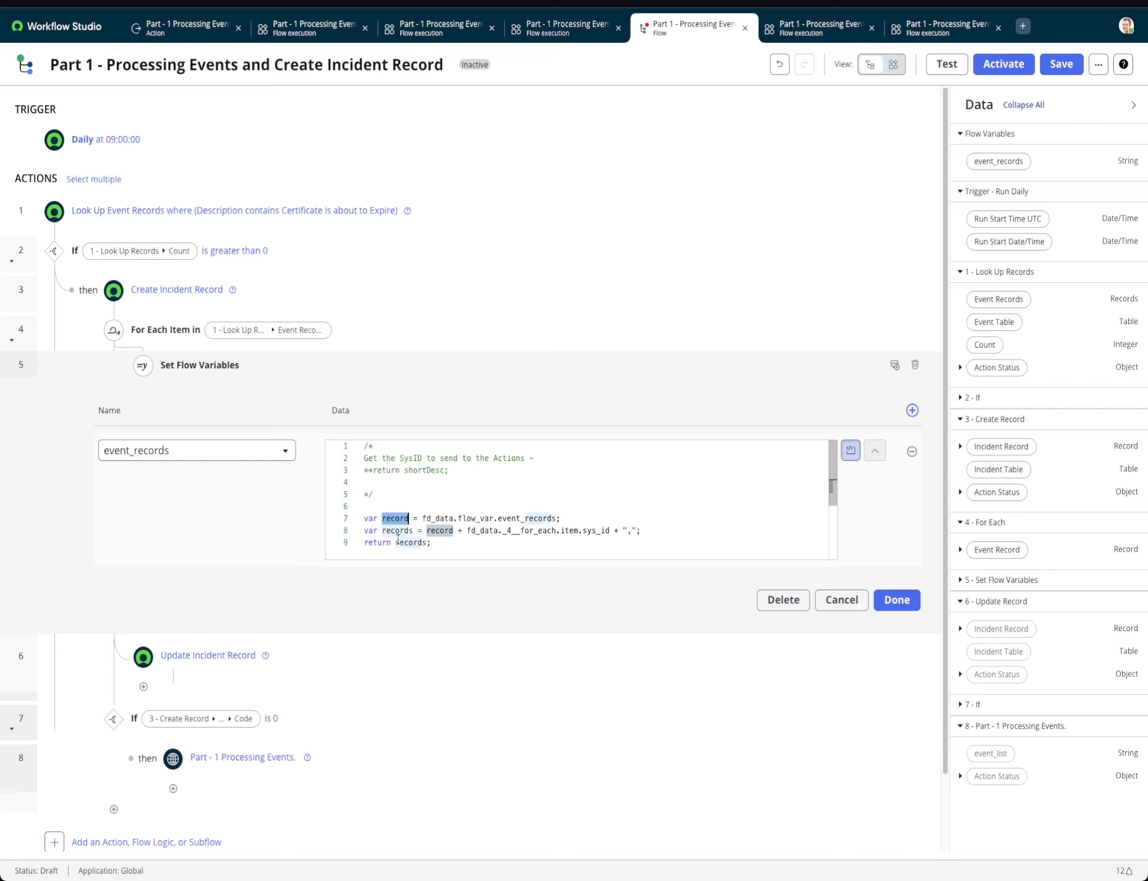
left_click(897, 599)
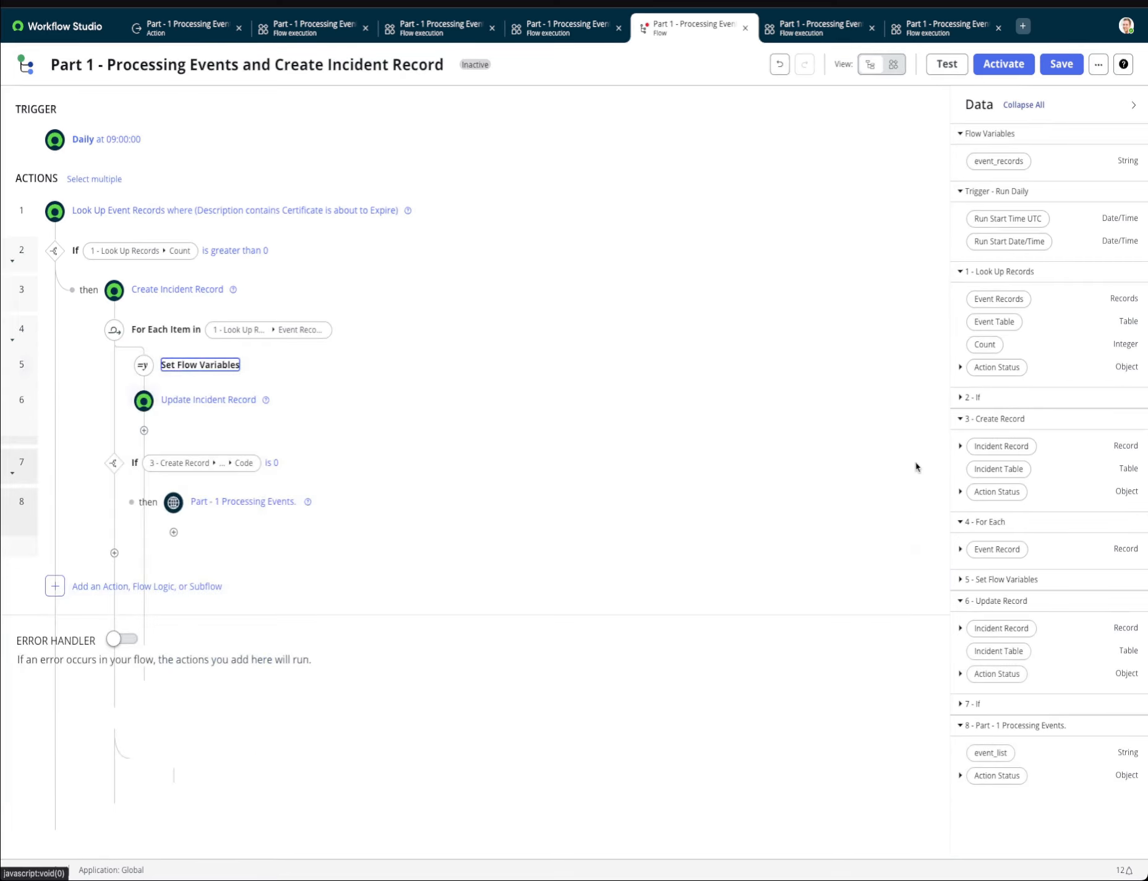
Save the corrected script change, rerun the flow test, and open the new run's execution details.
left_click(1061, 64)
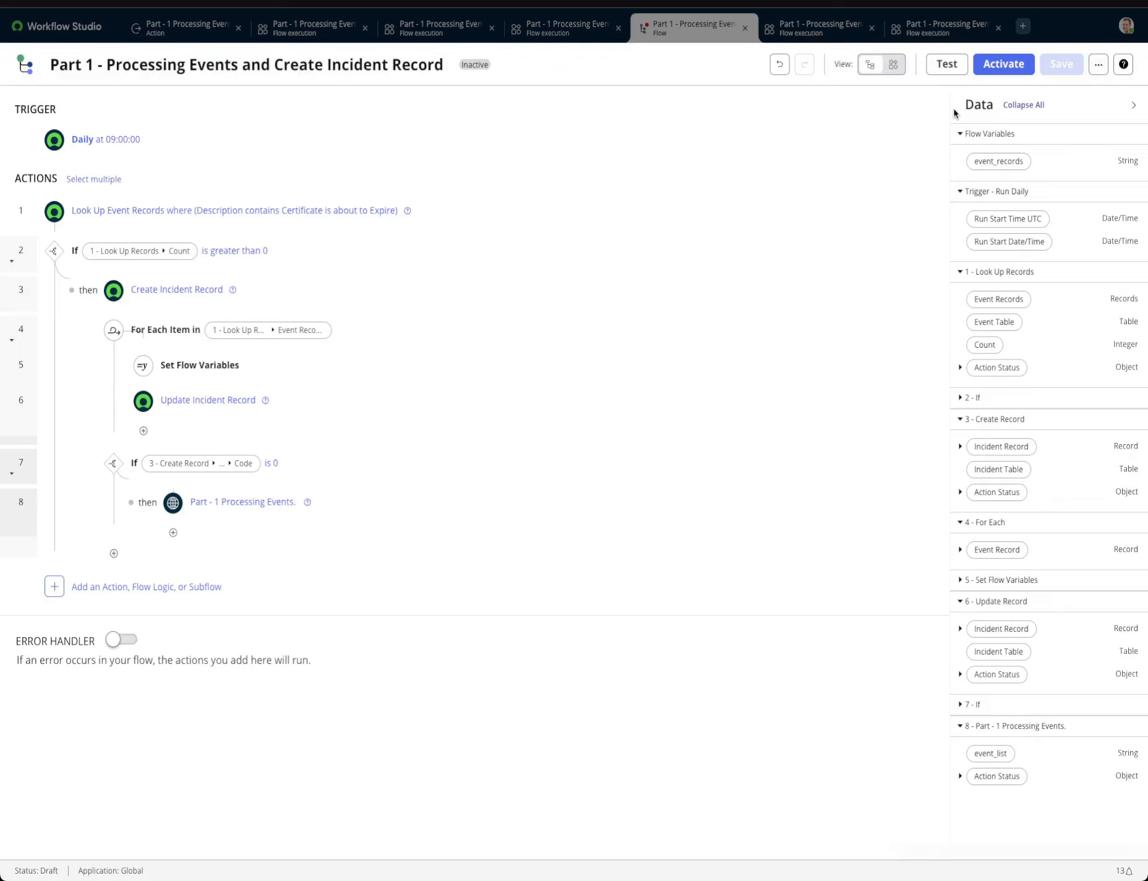
left_click(953, 73)
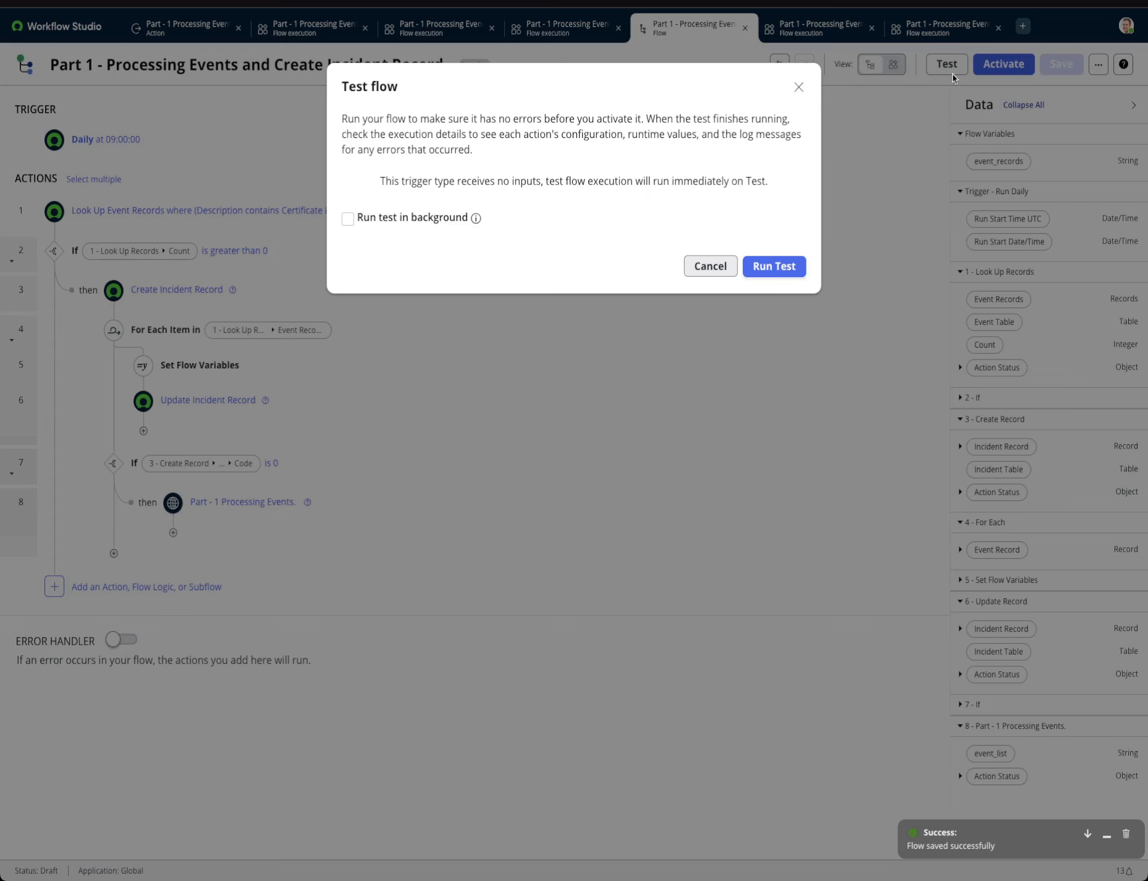
left_click(798, 262)
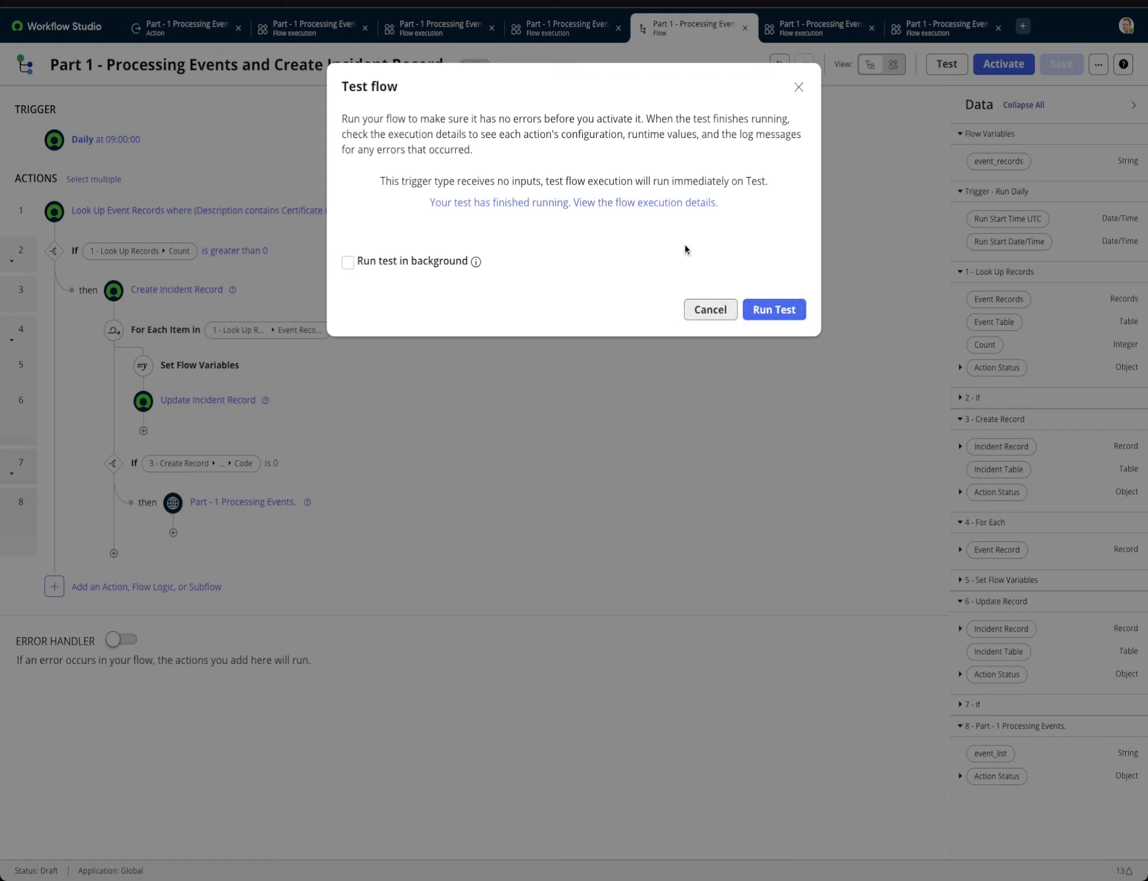
left_click(631, 202)
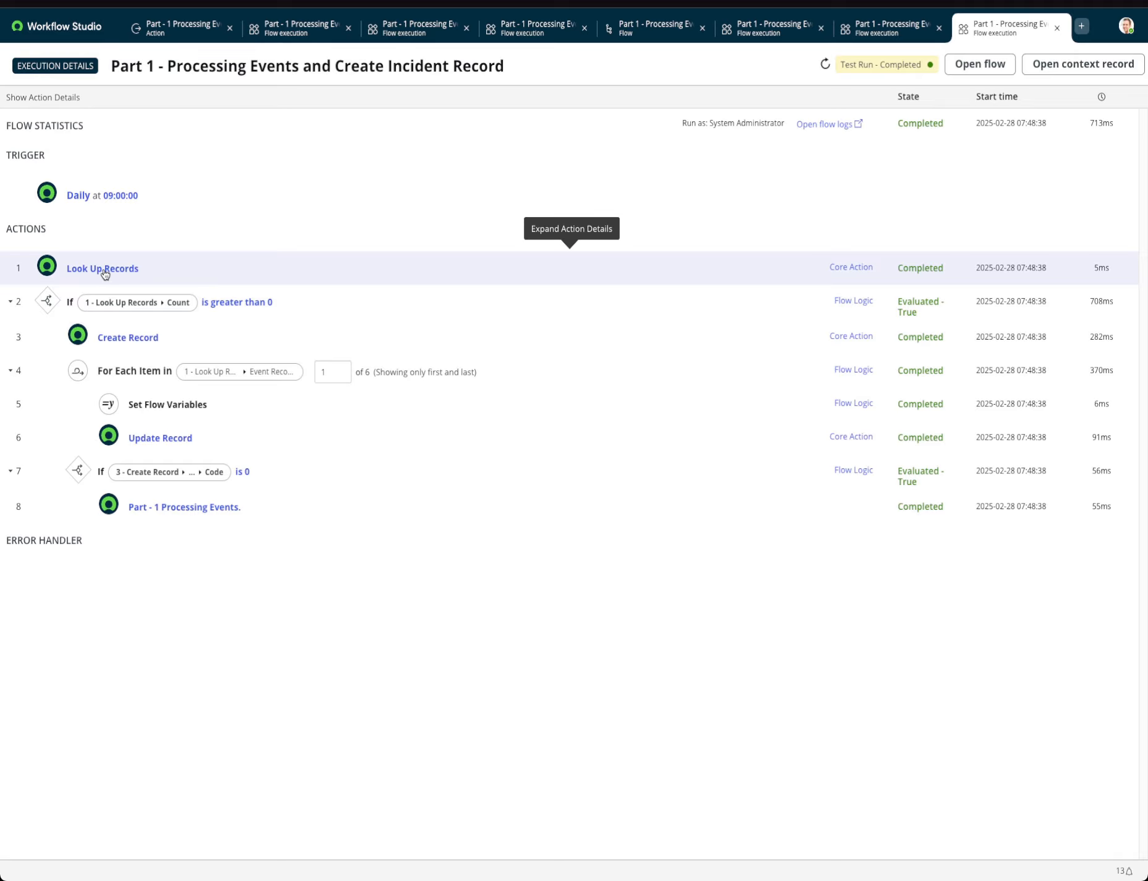
Examine the Look Up Records step's count and records and the Create Record step's output in the execution details.
left_click(107, 273)
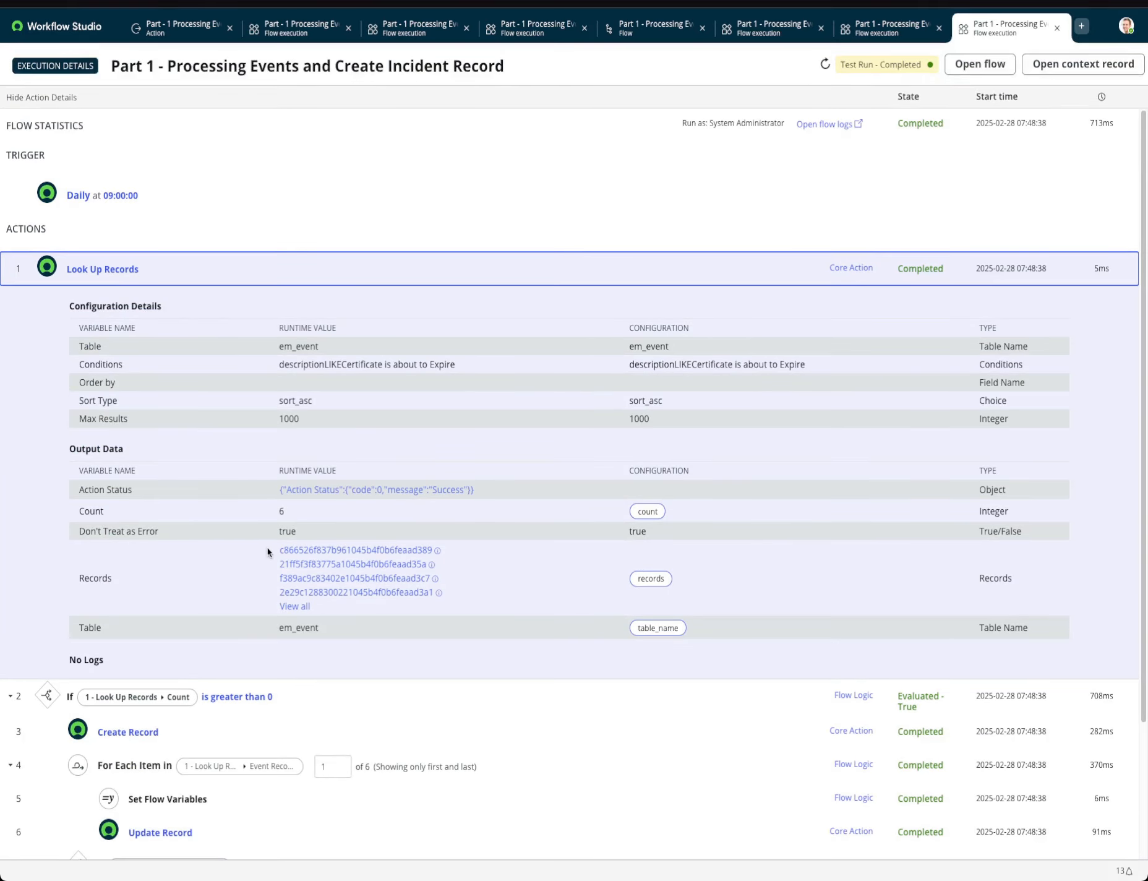
scroll(264, 578, "down", 1)
scroll(261, 579, "down", 2)
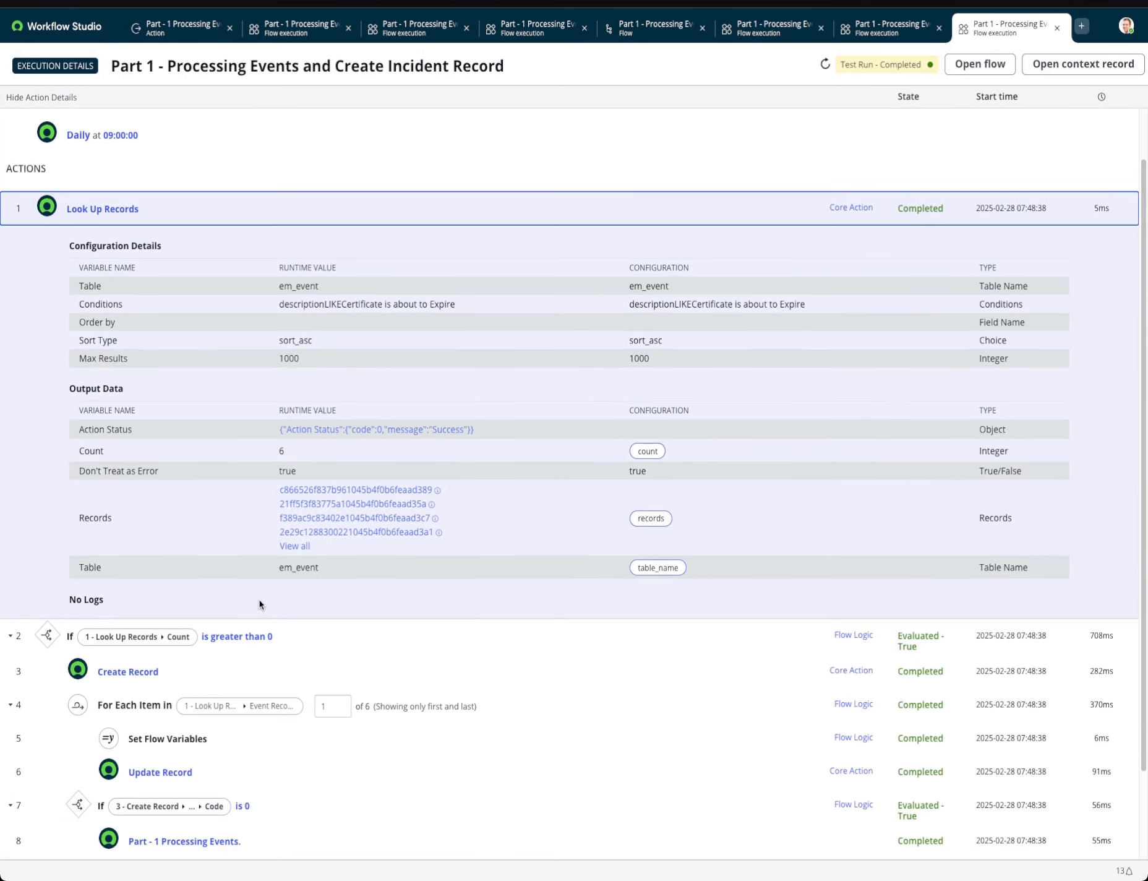
left_click_drag(303, 452, 216, 454)
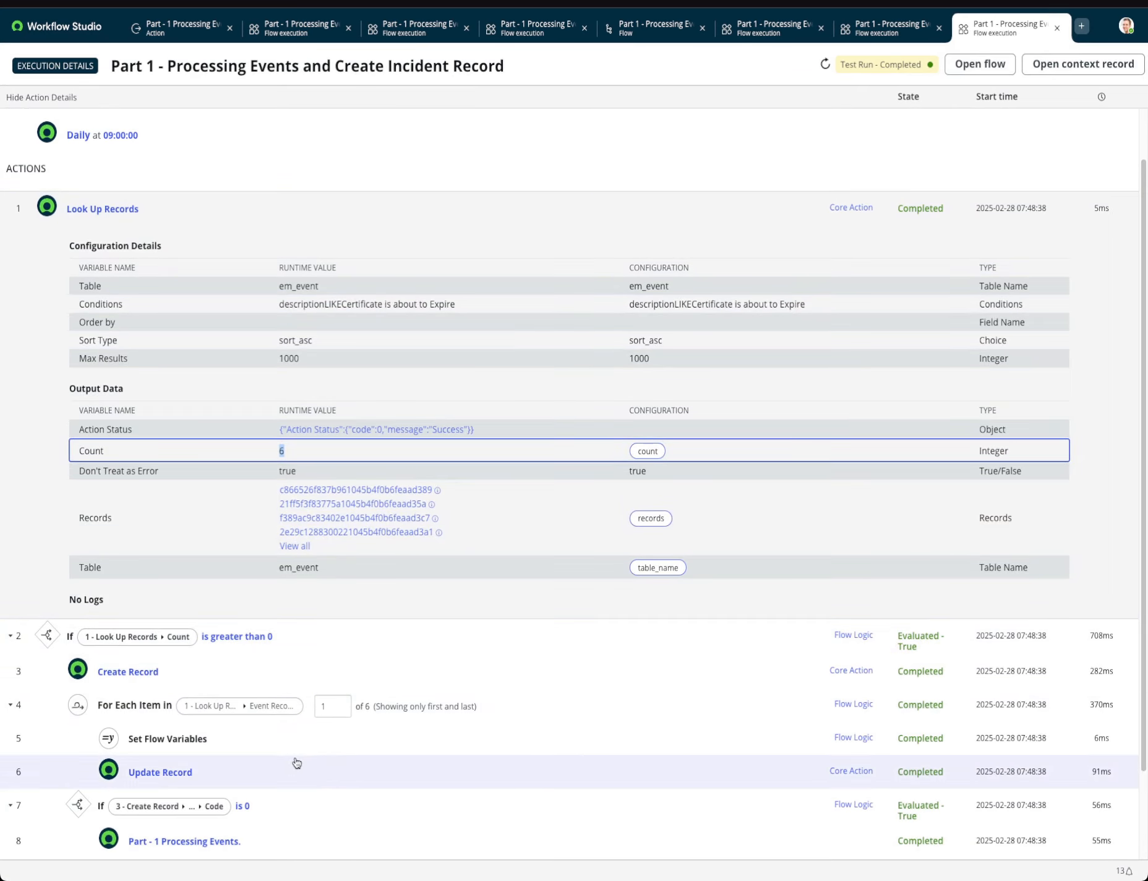
scroll(211, 686, "down", 2)
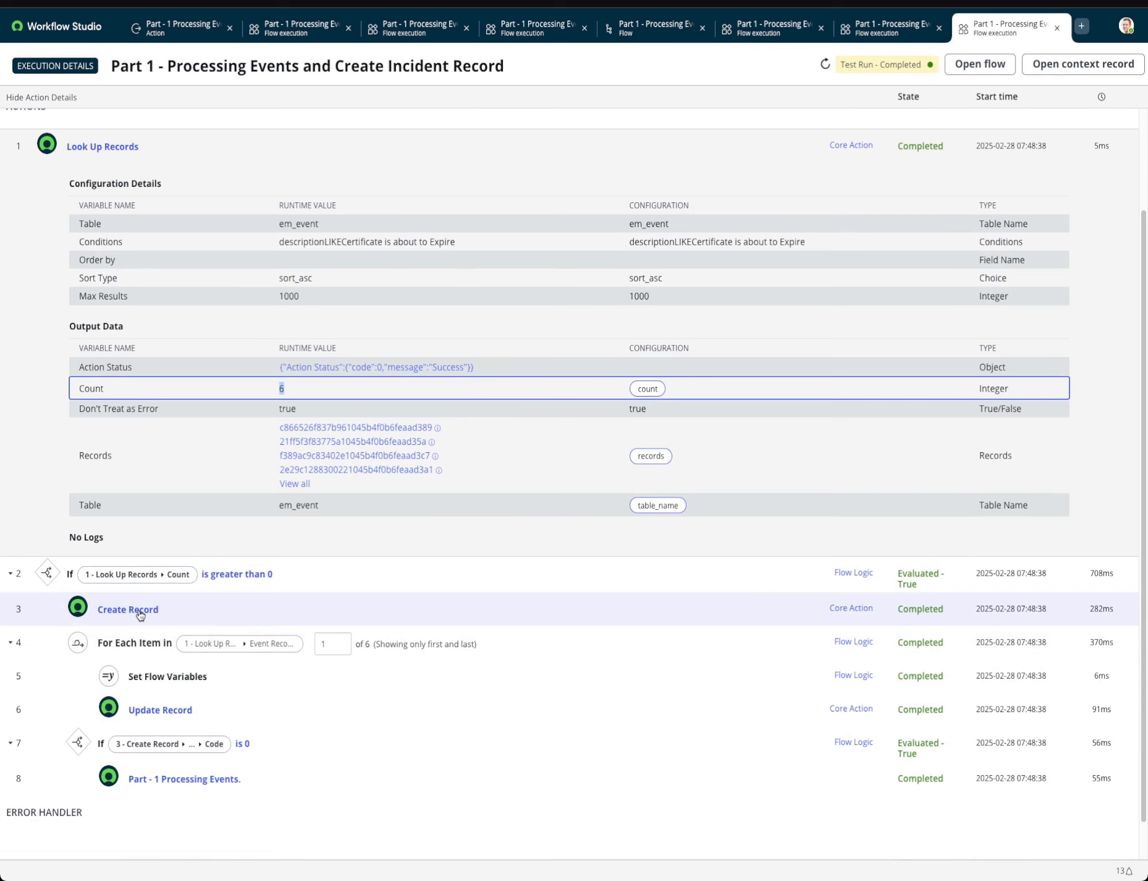
left_click(140, 612)
scroll(284, 630, "down", 3)
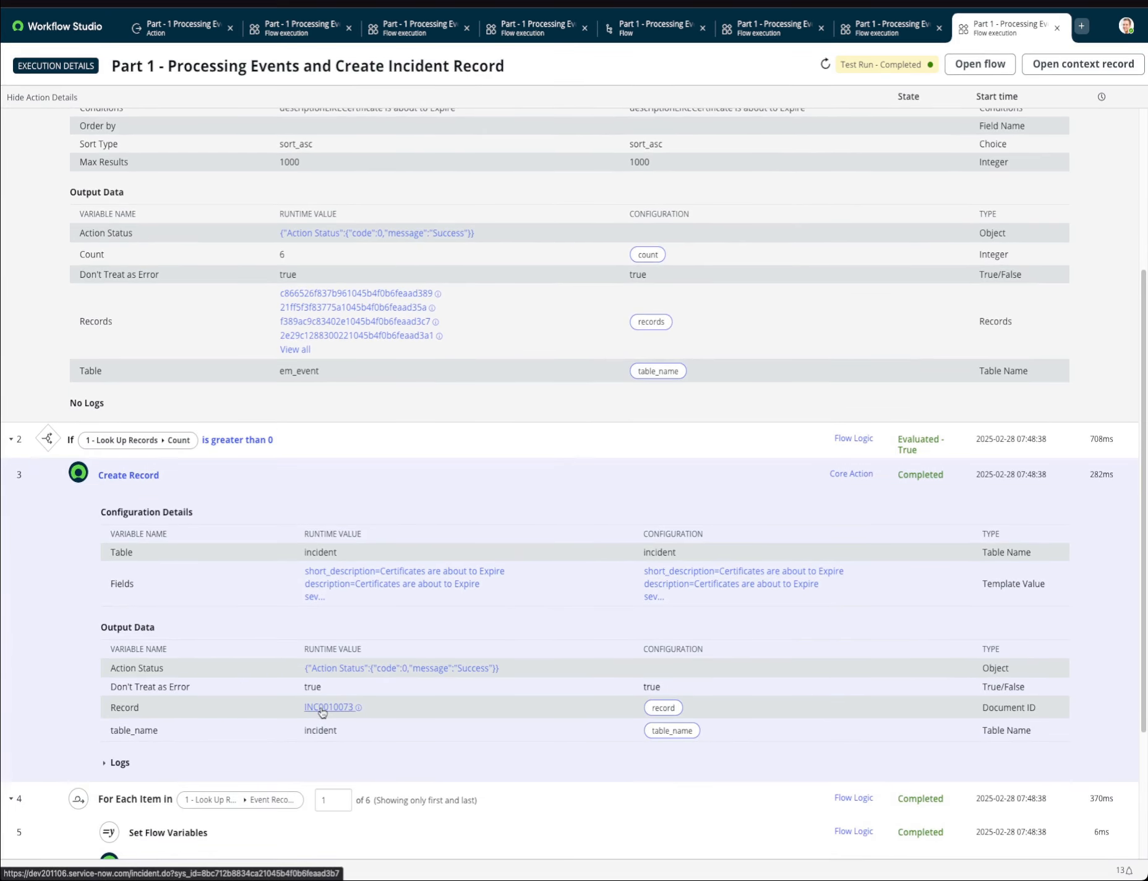
Expand the Set Flow Variables step in the execution details and inspect the event_records runtime value for the first loop item.
left_click(322, 710, "super")
scroll(348, 539, "down", 1)
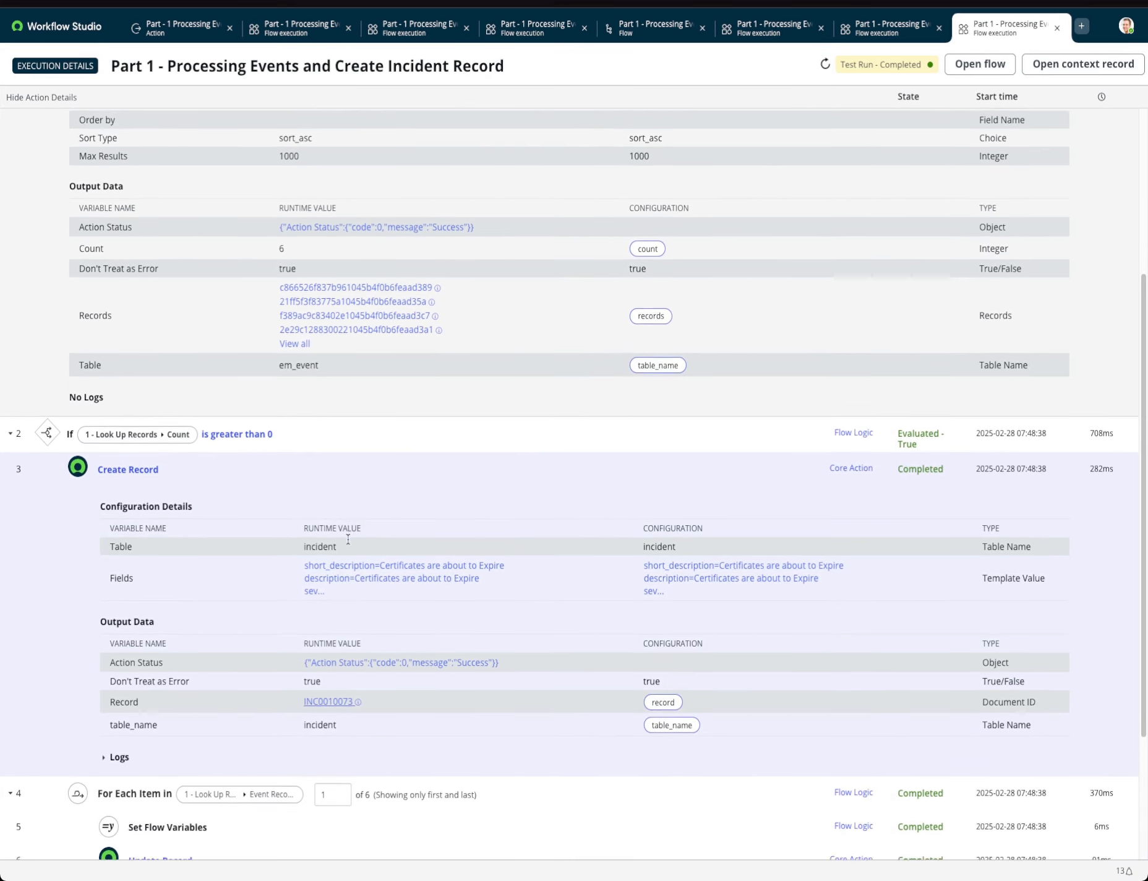
scroll(347, 539, "down", 3)
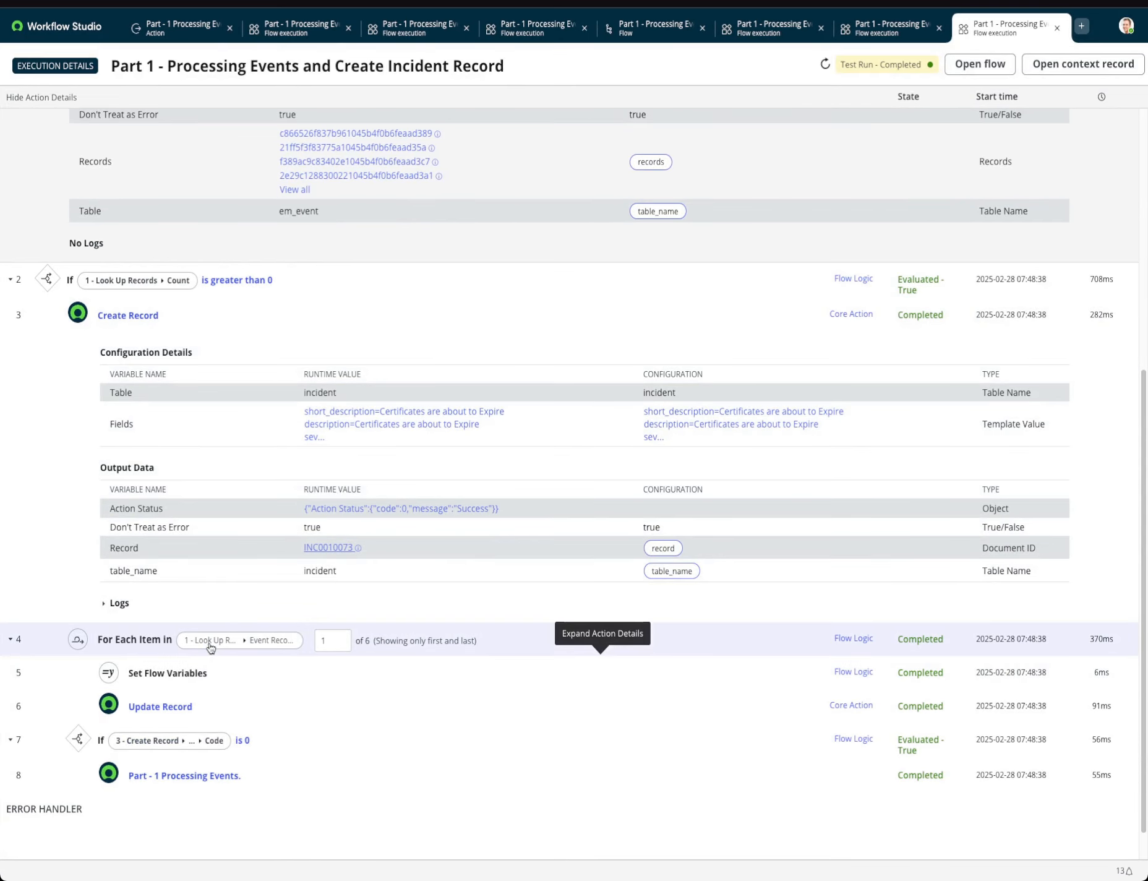
left_click(339, 638)
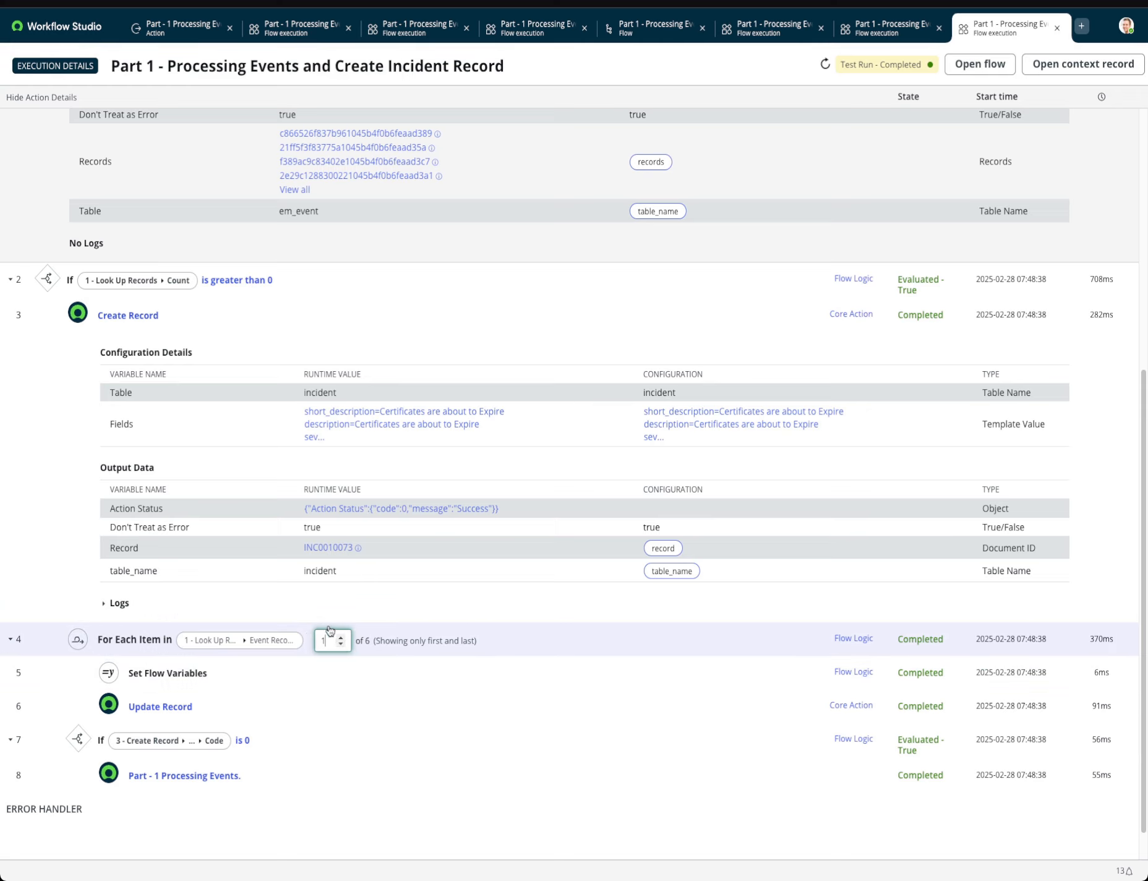
left_click(226, 679)
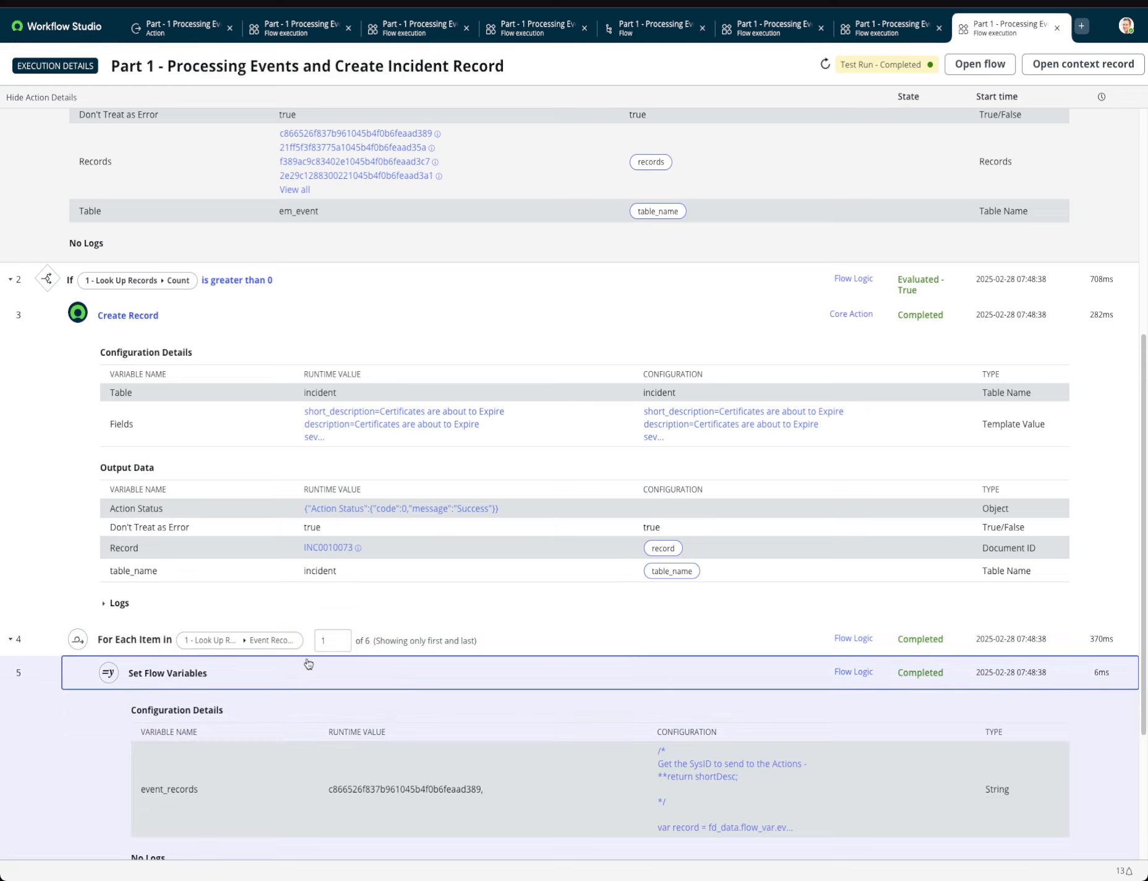
scroll(345, 712, "down", 2)
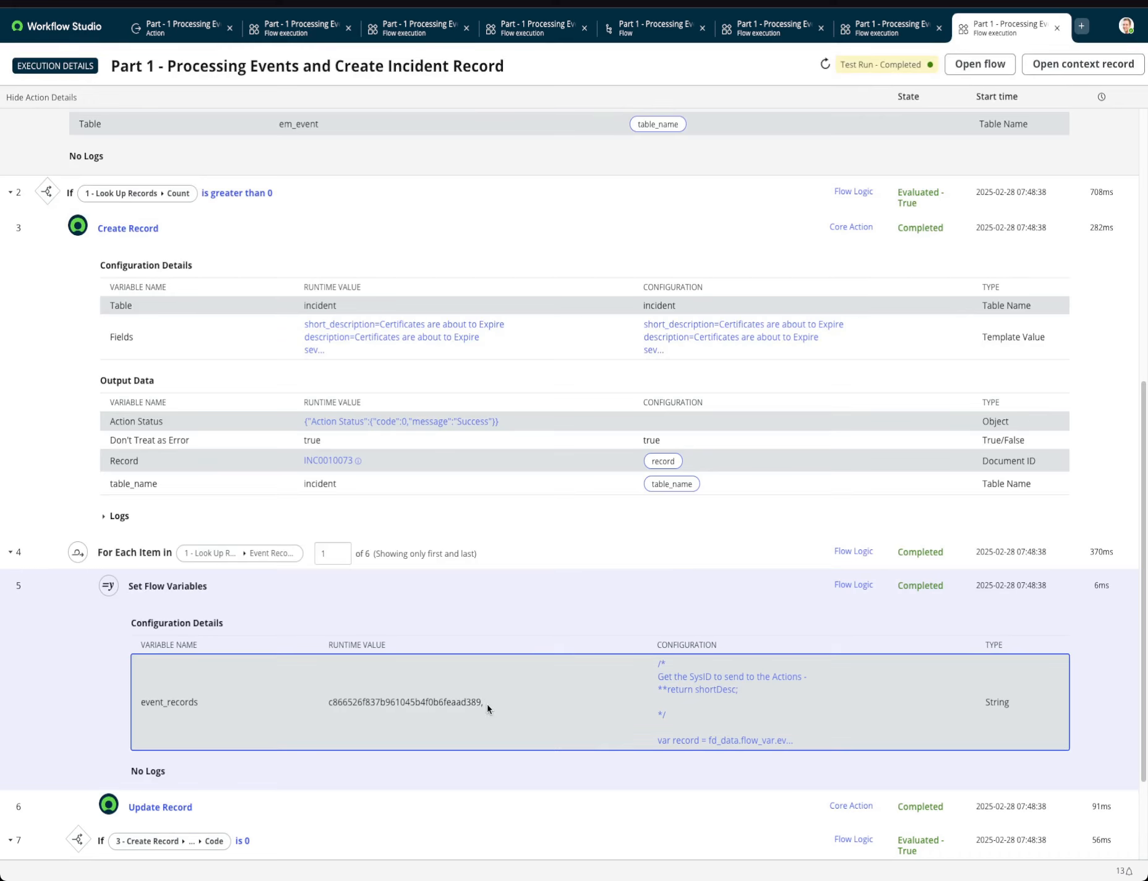
left_click_drag(487, 704, 357, 704)
Show item 6 of the For Each loop and read the full event_records value, closing the viewer when done.
left_click(341, 550)
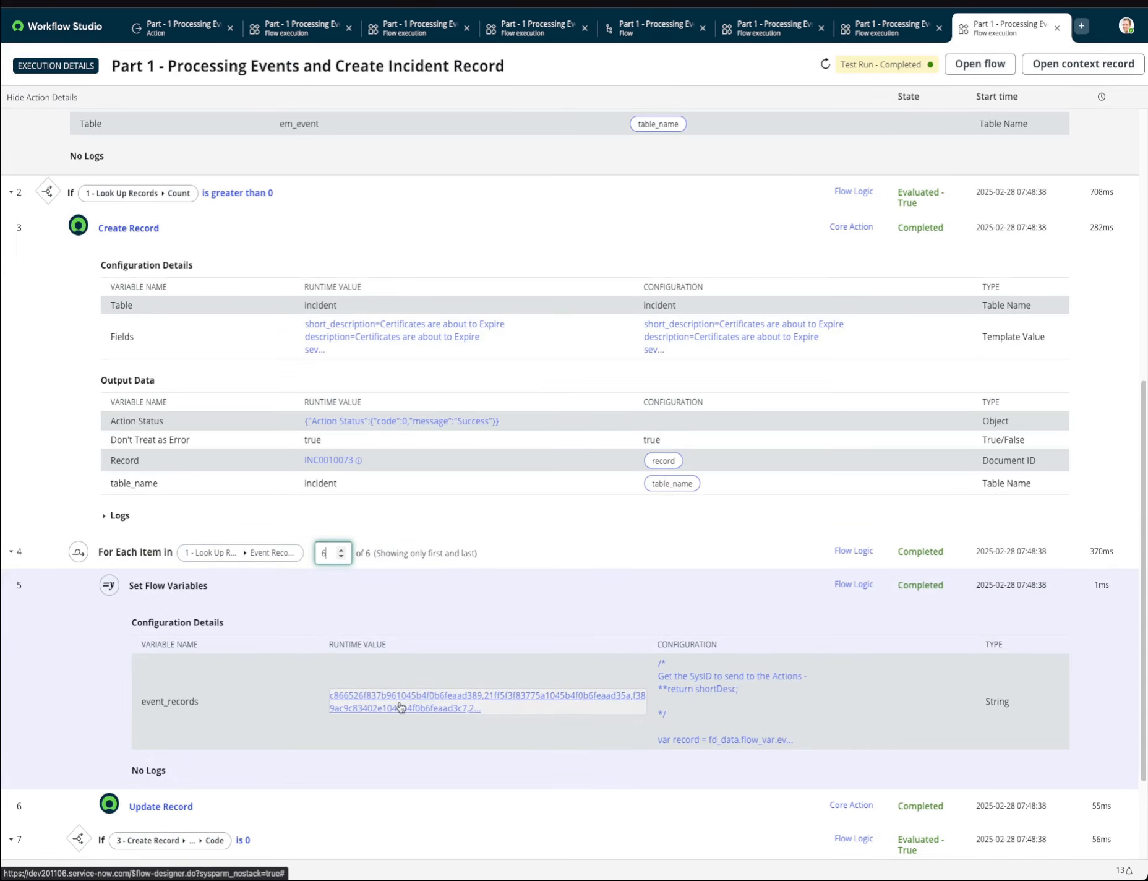
left_click(475, 704)
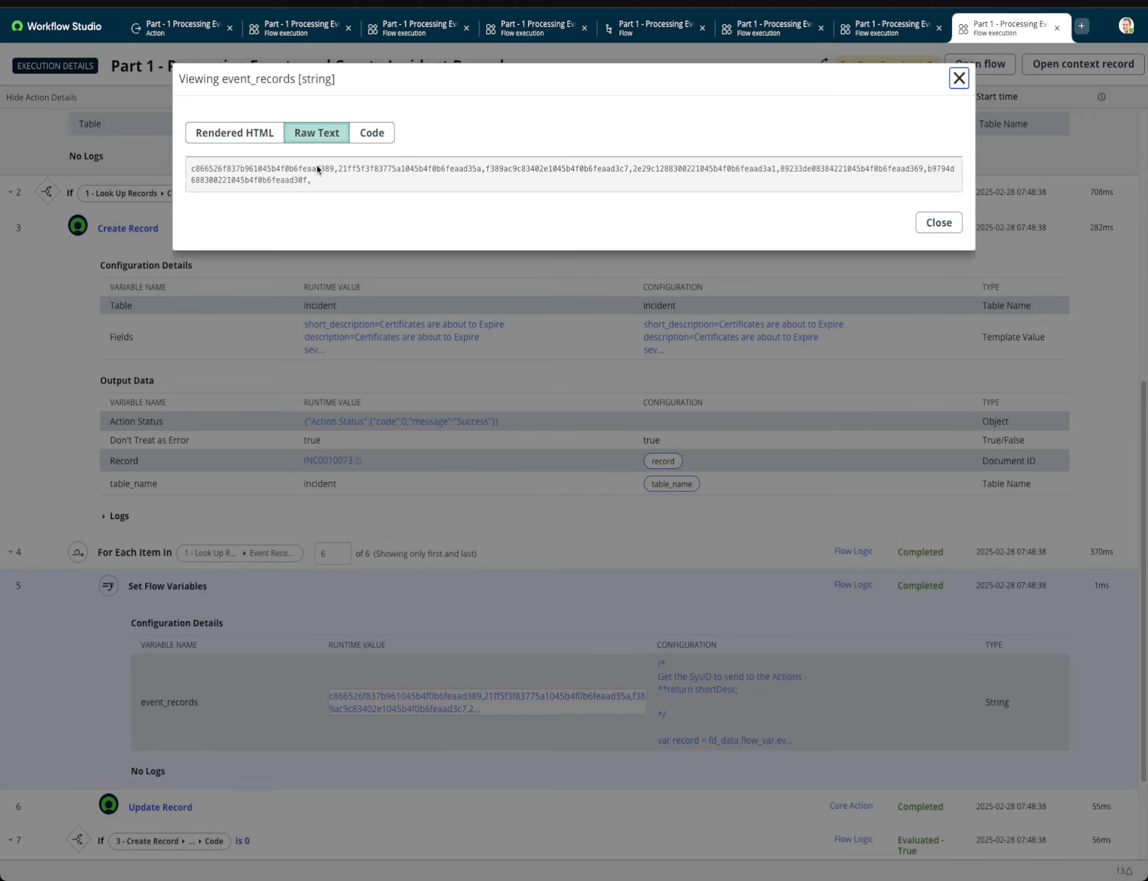
left_click_drag(316, 164, 379, 186)
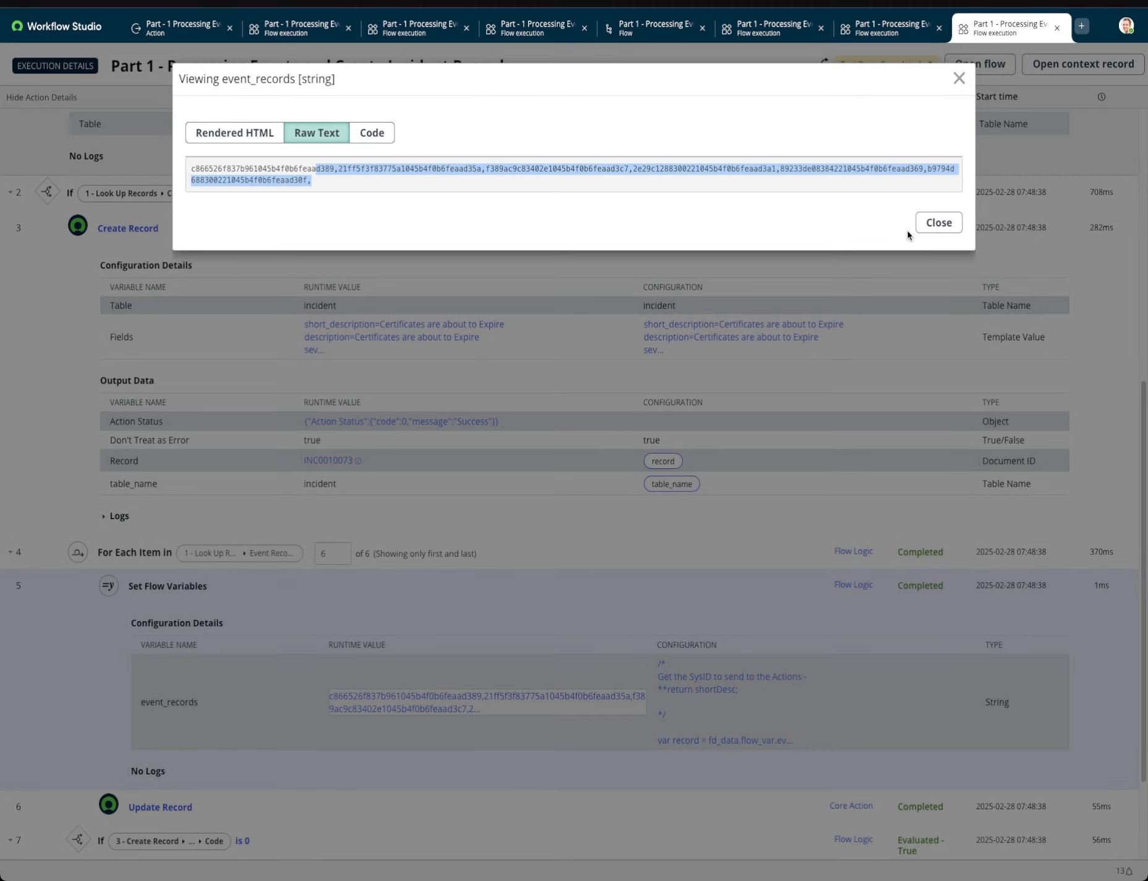
left_click(924, 224)
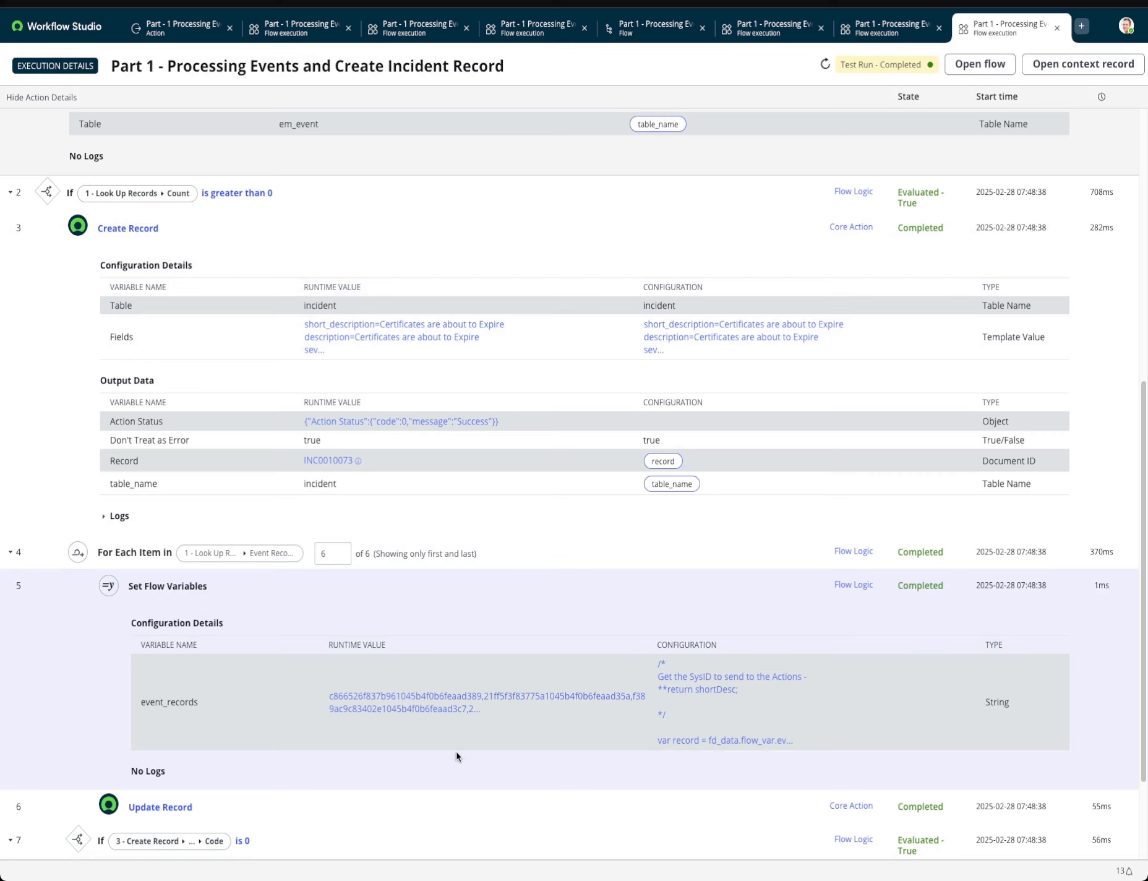
Expand the Update Record step and examine the node and description written to the work notes in its Fields value.
scroll(455, 753, "down", 3)
left_click(189, 669)
scroll(349, 640, "down", 3)
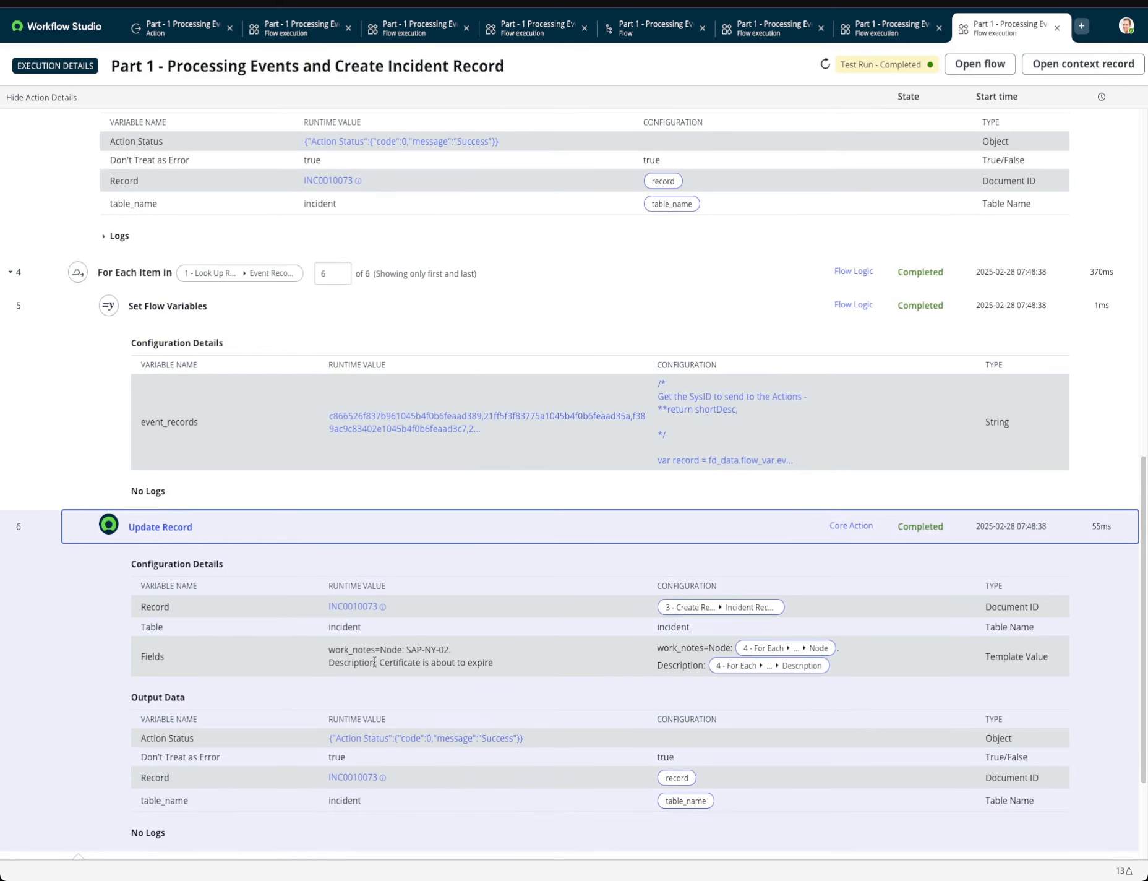
left_click(337, 650)
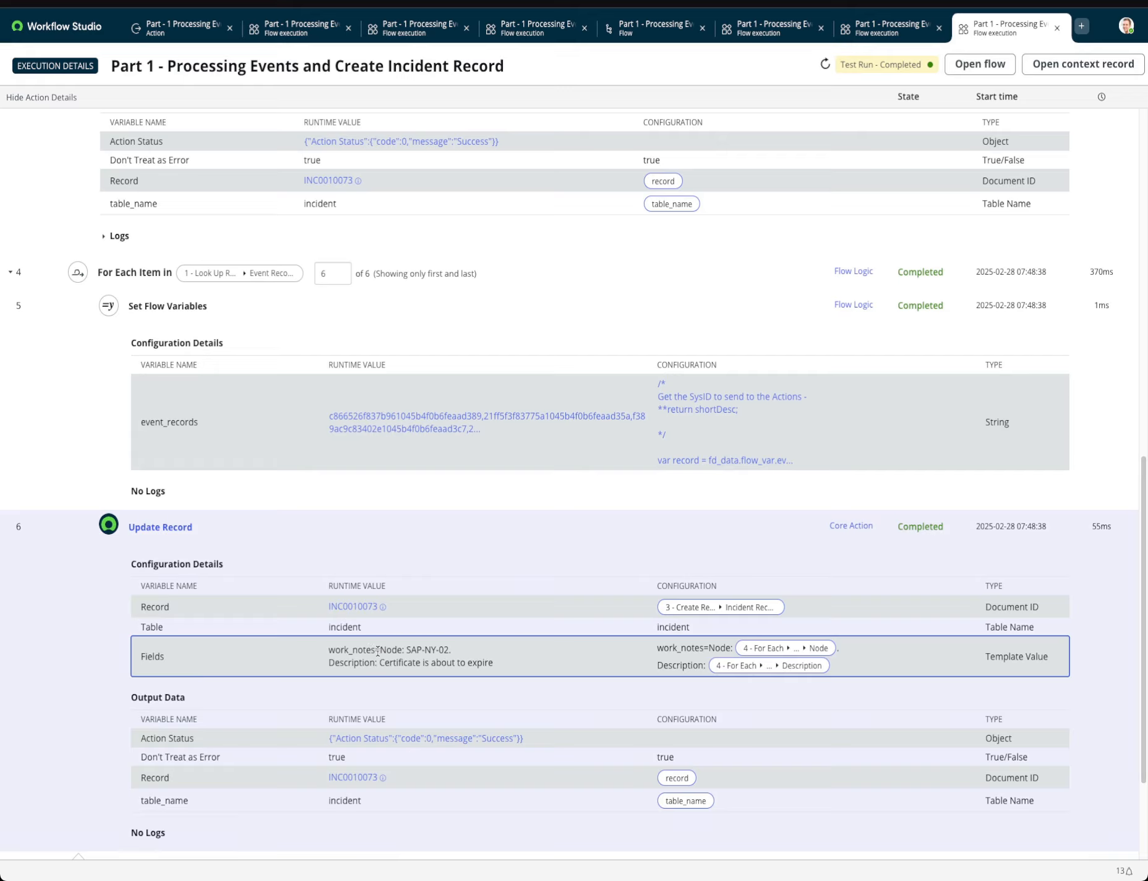
left_click_drag(377, 651, 406, 649)
left_click(356, 662)
double_click(337, 662)
left_click_drag(493, 662, 335, 650)
scroll(348, 689, "down", 1)
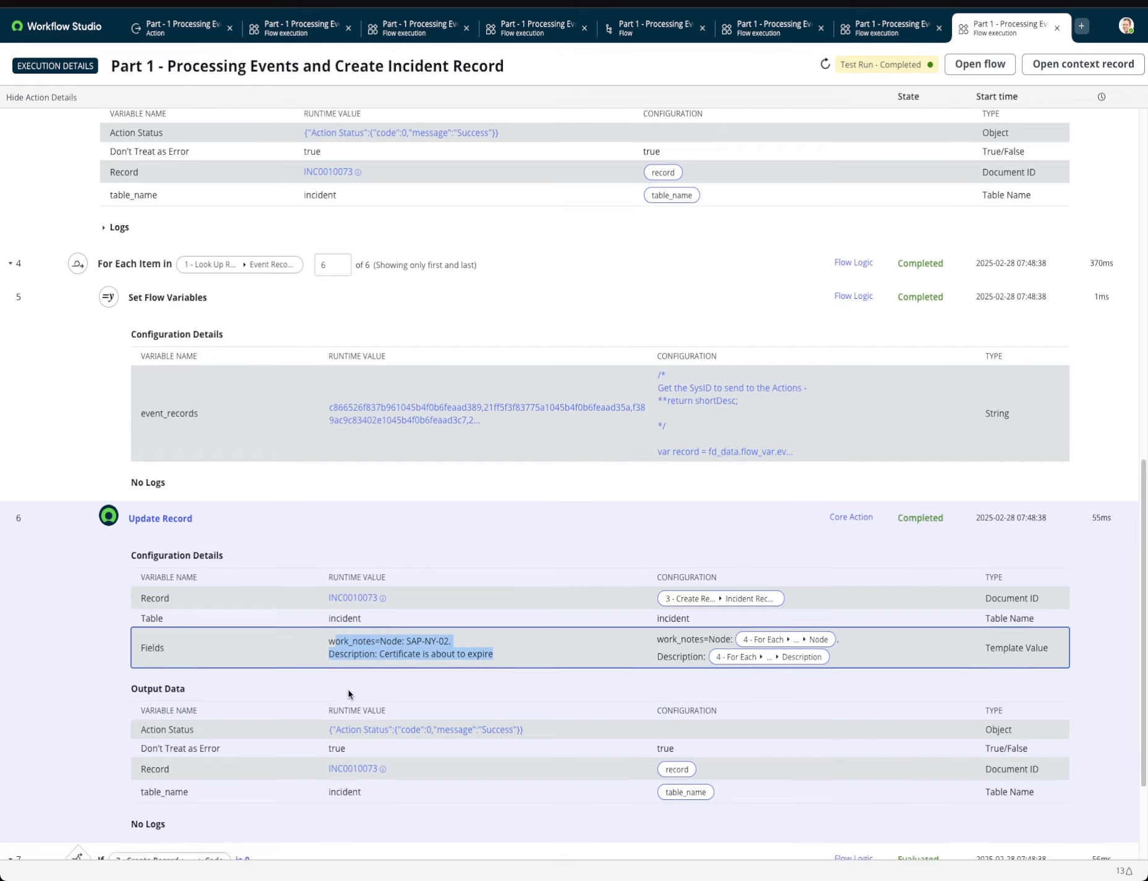
Expand the Part - 1 Processing Events. action's execution details and open its full event_list output.
scroll(349, 694, "down", 3)
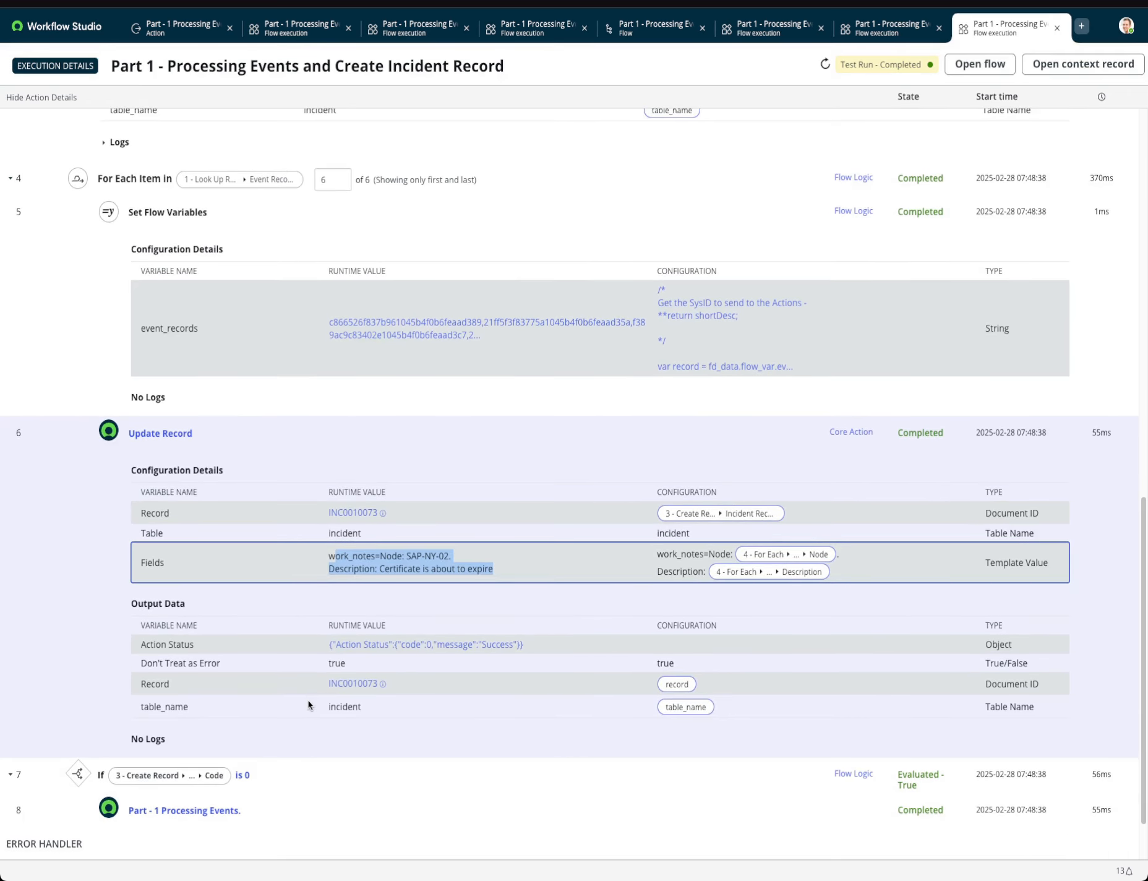
scroll(307, 699, "down", 3)
left_click(210, 736)
scroll(330, 709, "down", 4)
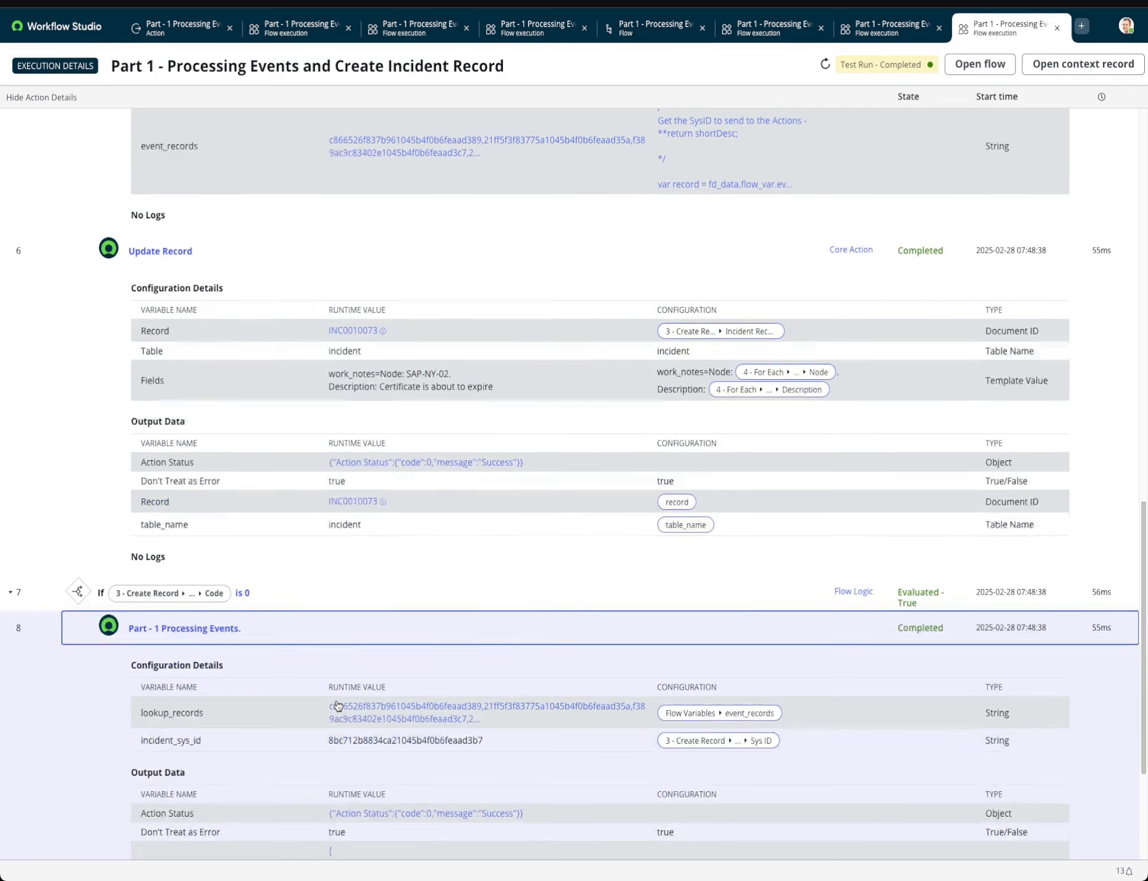
scroll(334, 702, "down", 6)
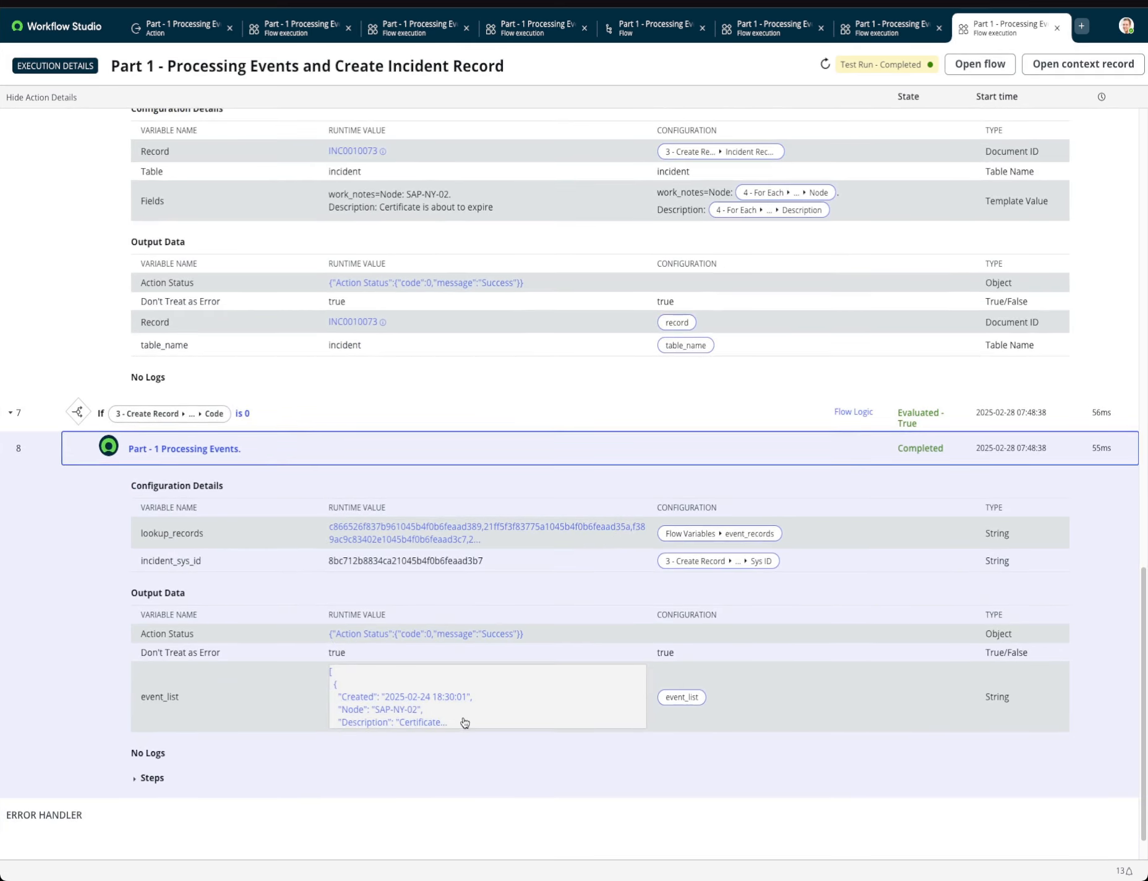
left_click(443, 711)
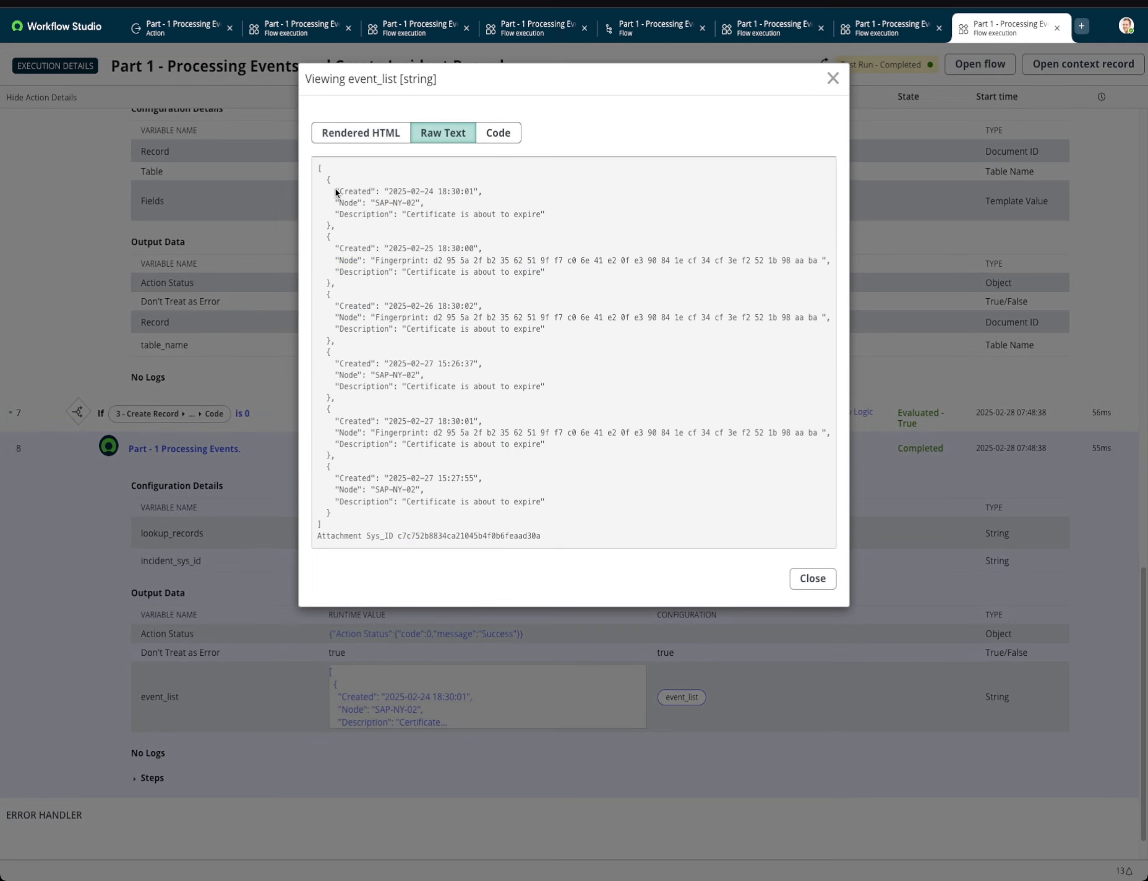
Check the event entries and attachment sys_id in the event_list text and close the viewer.
left_click_drag(334, 187, 516, 210)
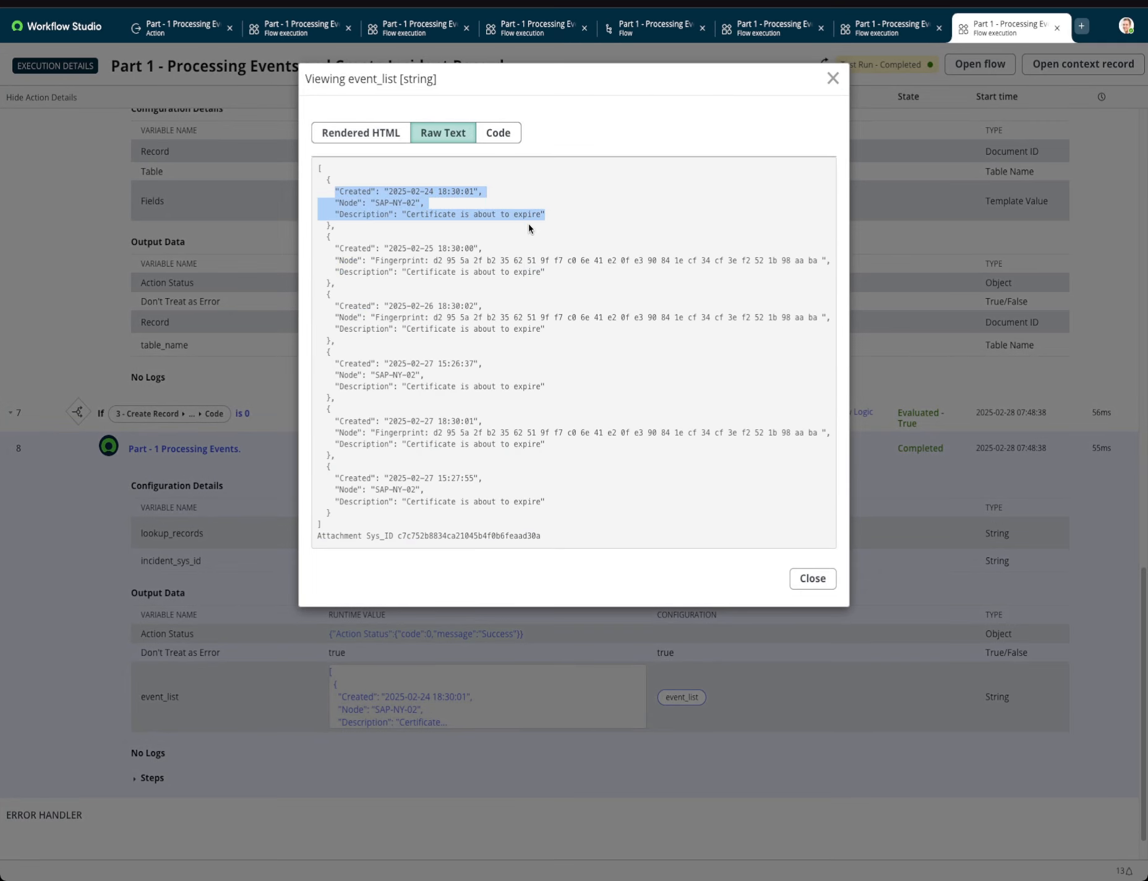
left_click_drag(335, 245, 574, 277)
left_click_drag(323, 306, 569, 333)
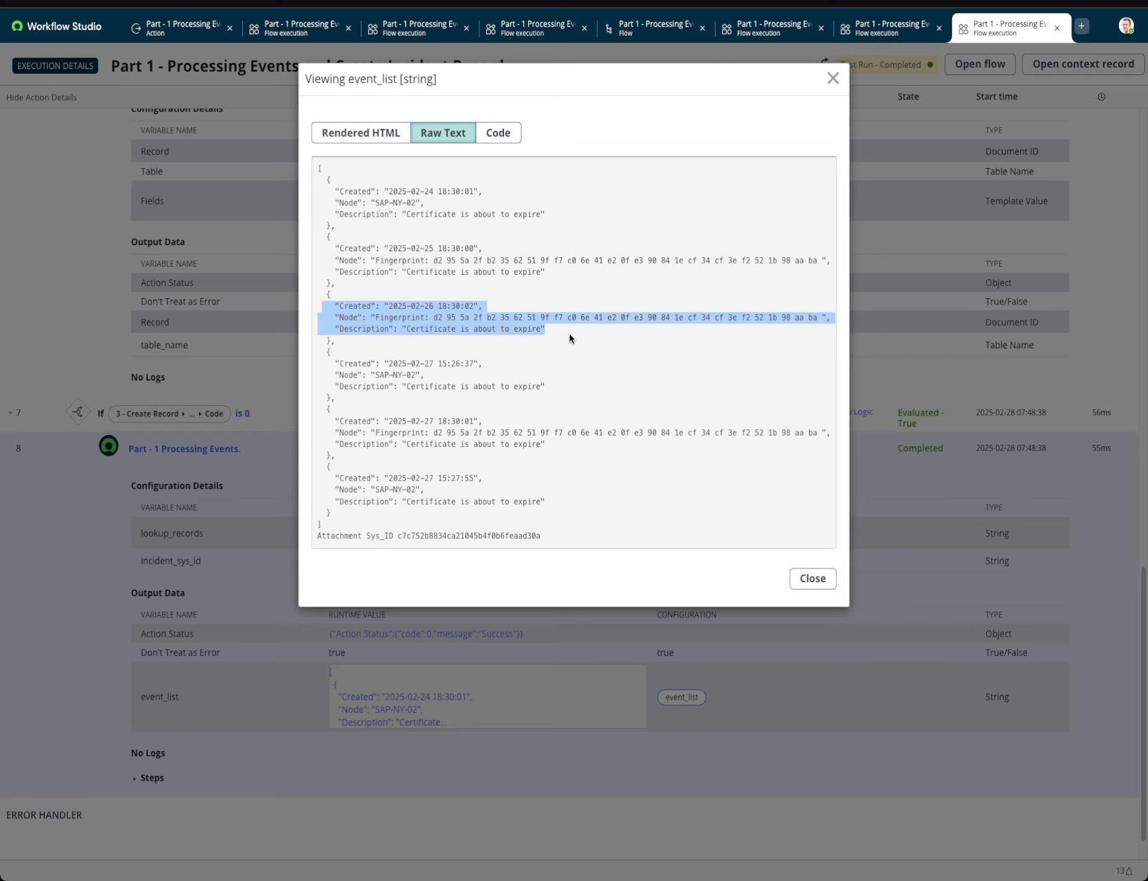
left_click(432, 545)
left_click_drag(547, 533, 373, 539)
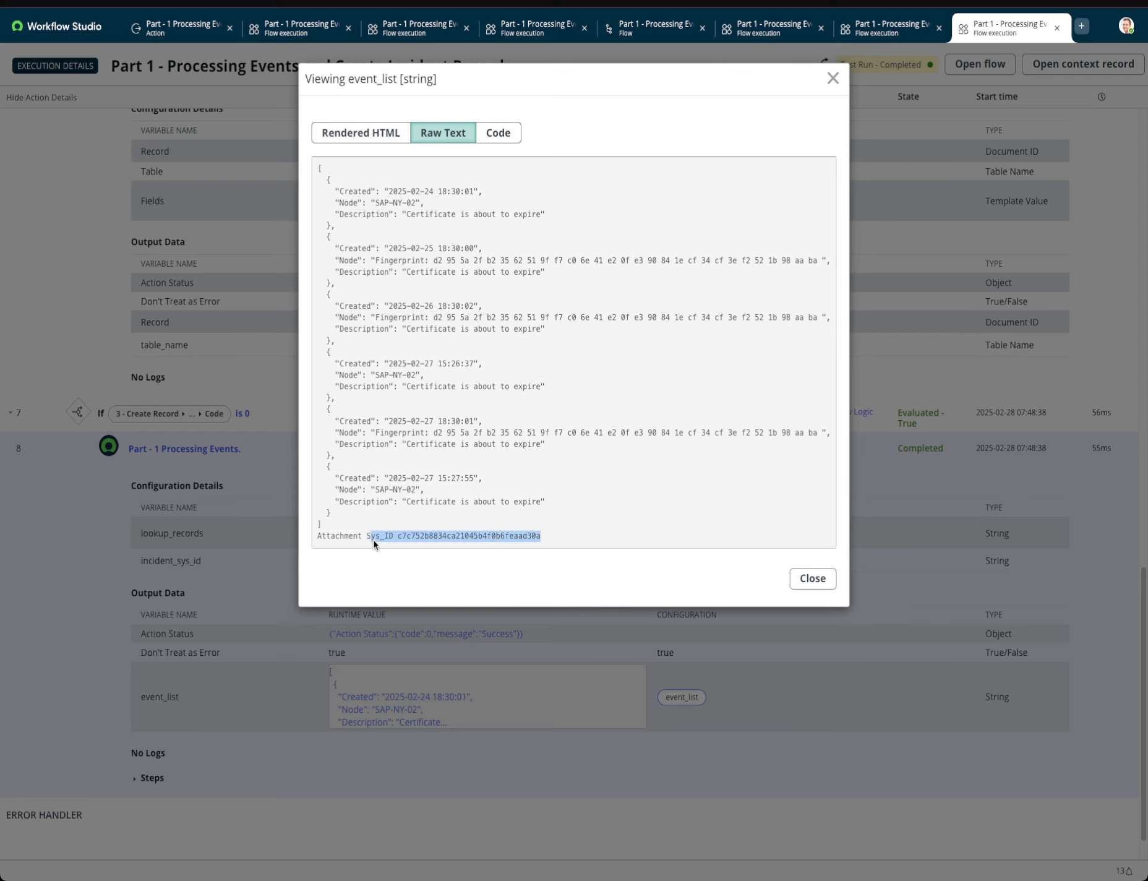
left_click(812, 578)
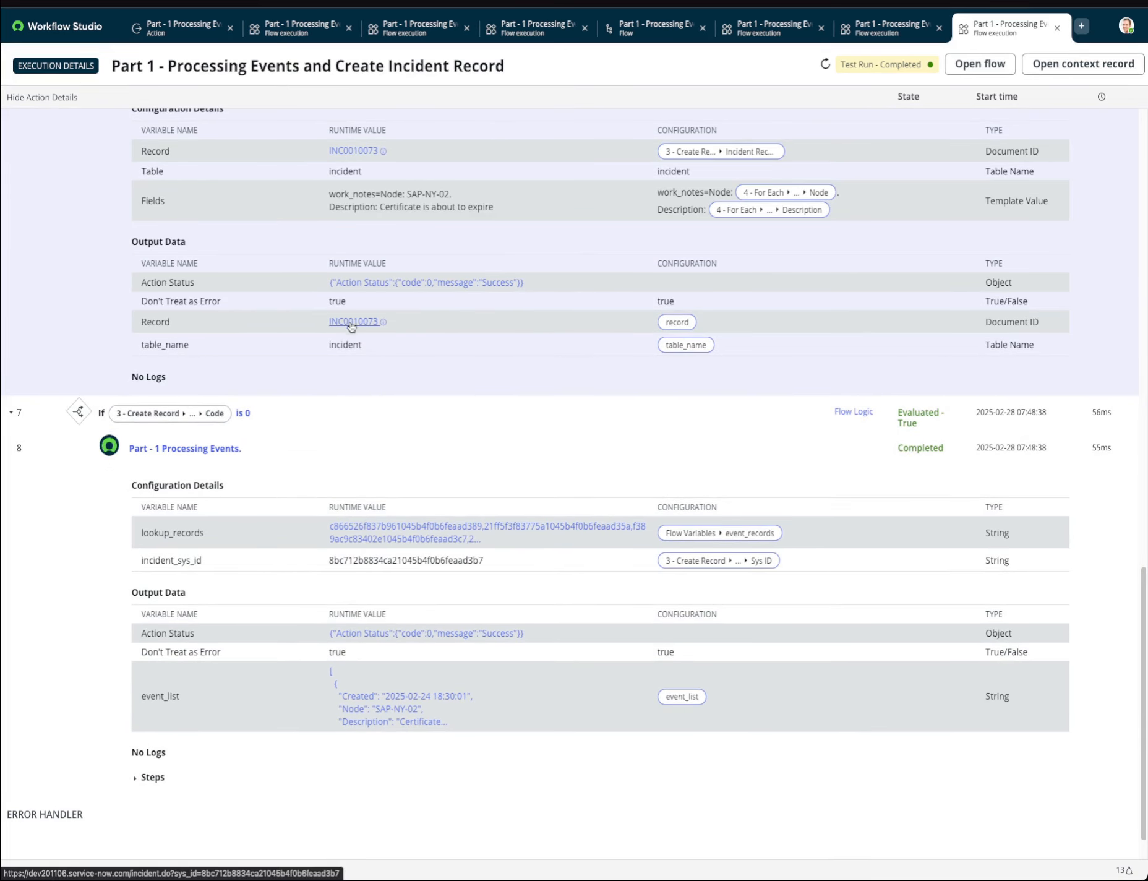
Open the incident linked in the Update Record step's output and review its work notes activity.
left_click(351, 324)
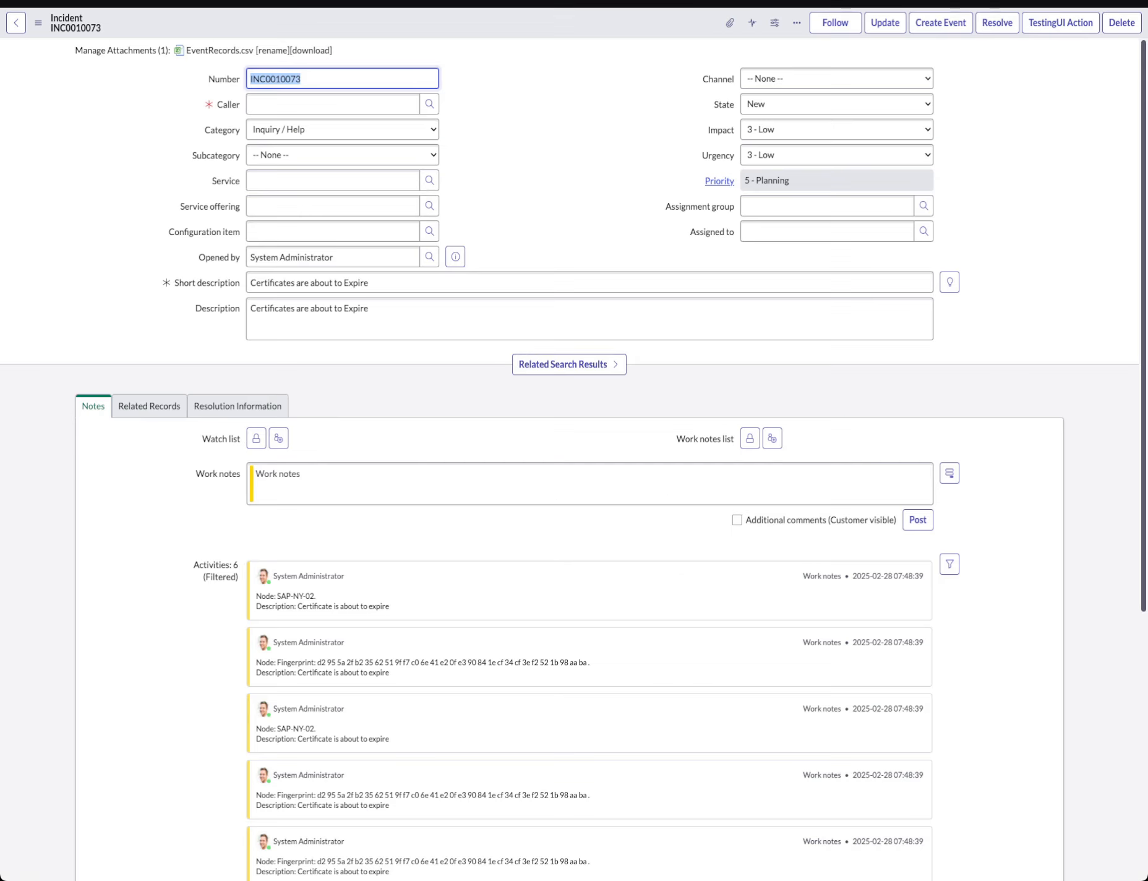
scroll(163, 568, "down", 5)
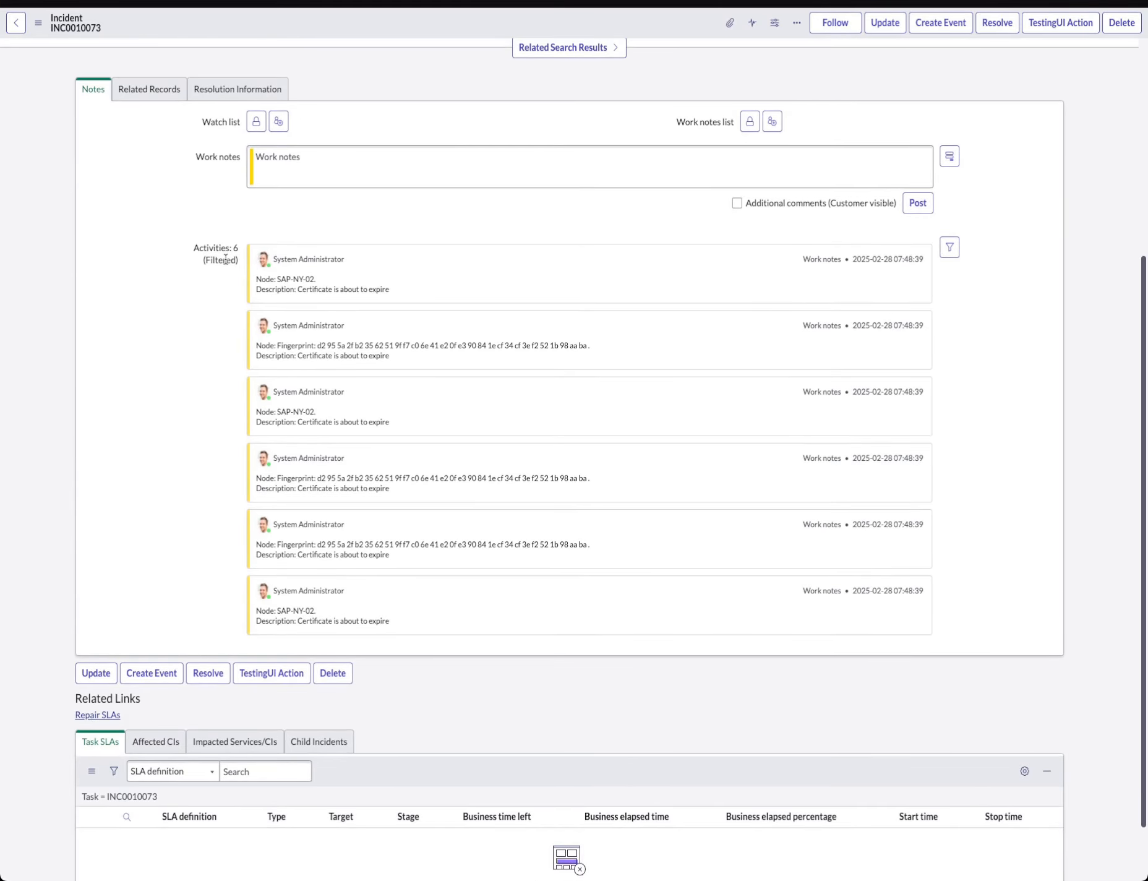
mouse_move(264, 278)
left_mouse_down()
mouse_move(383, 286)
mouse_move(266, 290)
mouse_move(270, 301)
left_mouse_up()
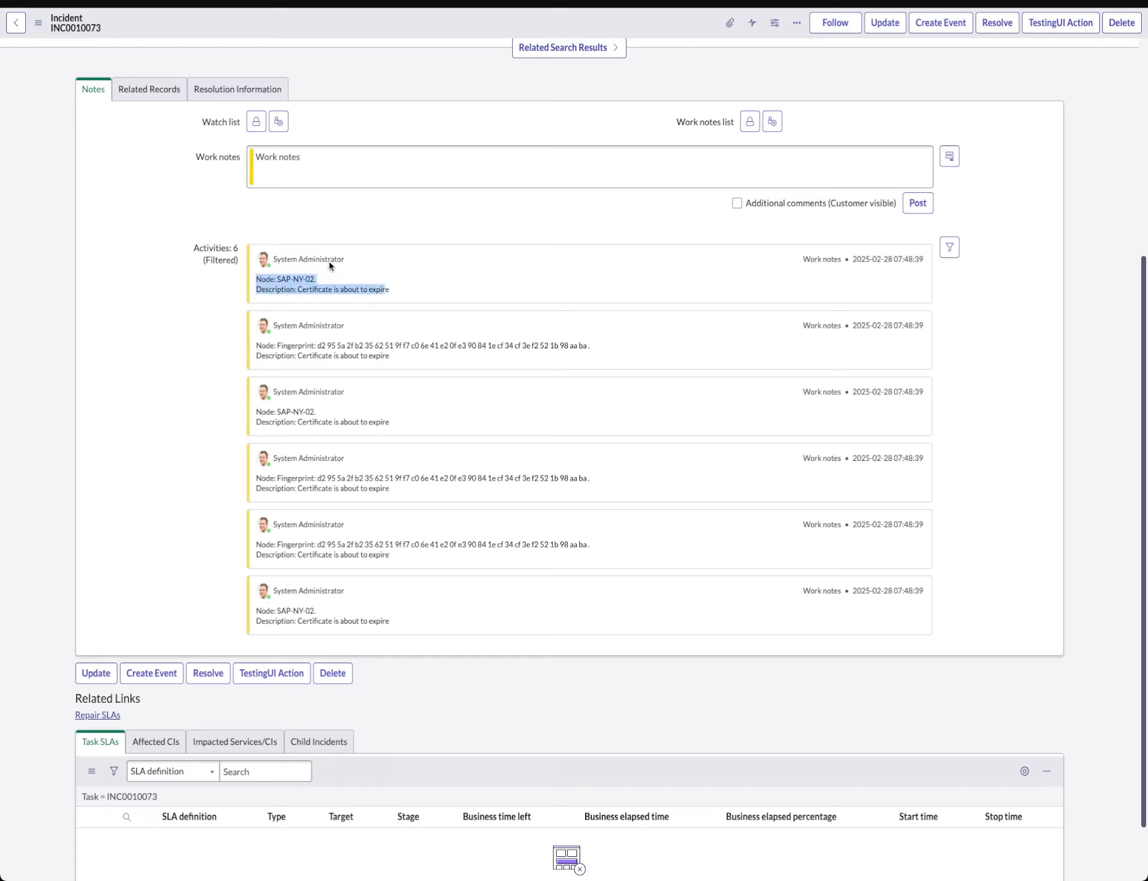
scroll(301, 458, "up", 5)
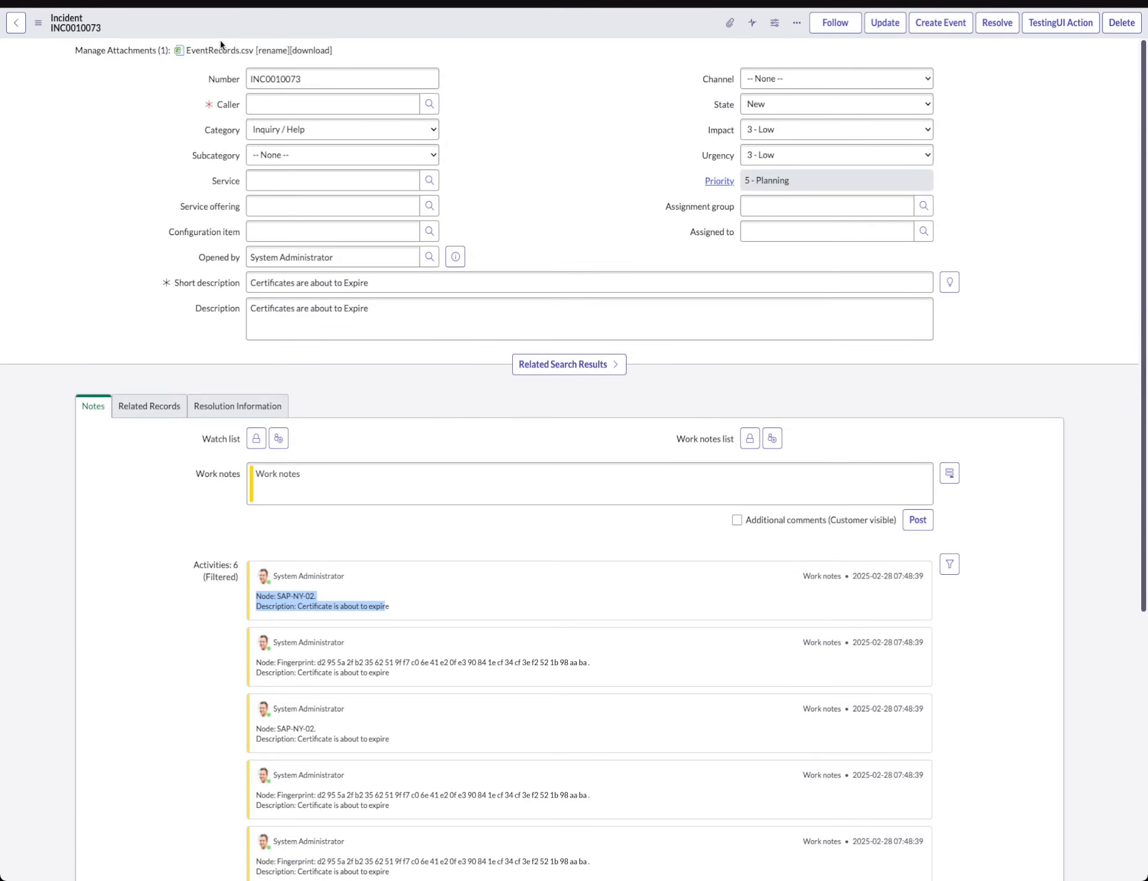
Open the incident's EventRecords.csv attachment and review the incident's short description and work notes.
left_click(221, 52)
scroll(107, 189, "down", 2)
scroll(107, 189, "up", 2)
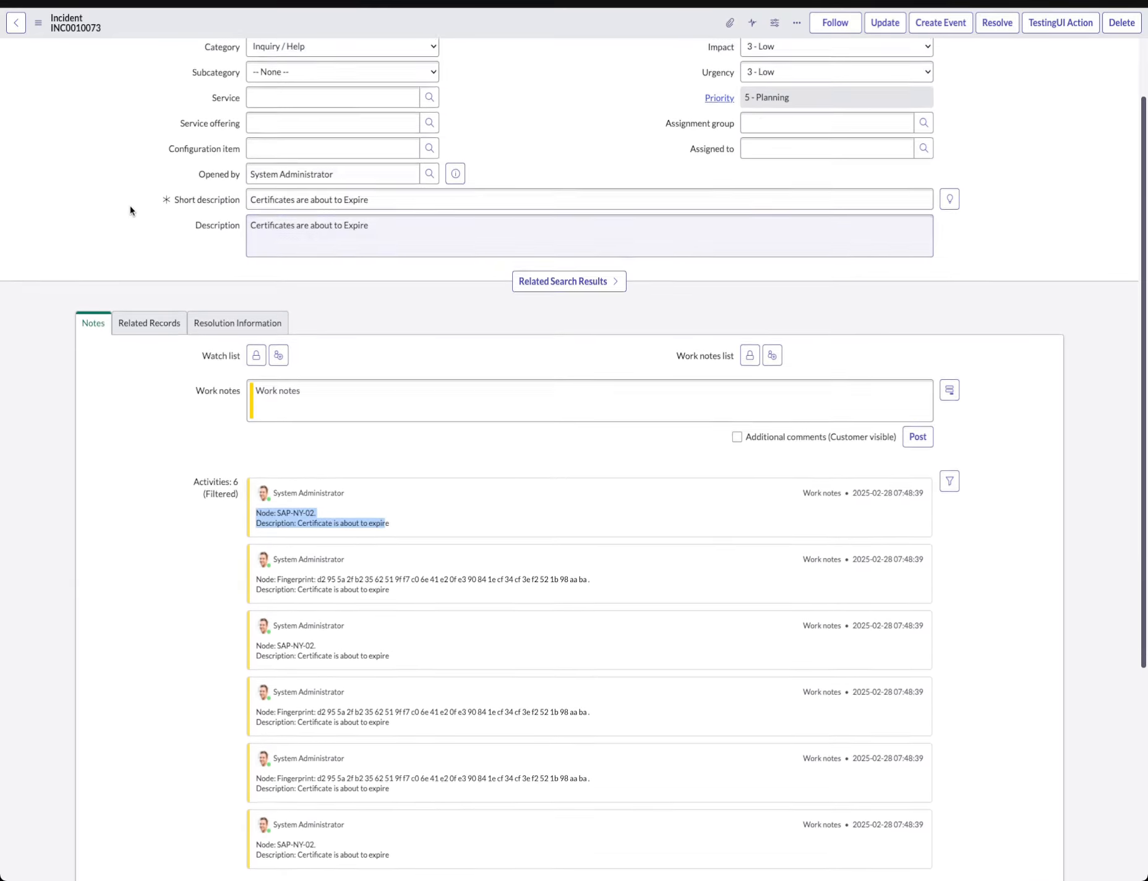
scroll(505, 233, "down", 3)
scroll(505, 234, "up", 3)
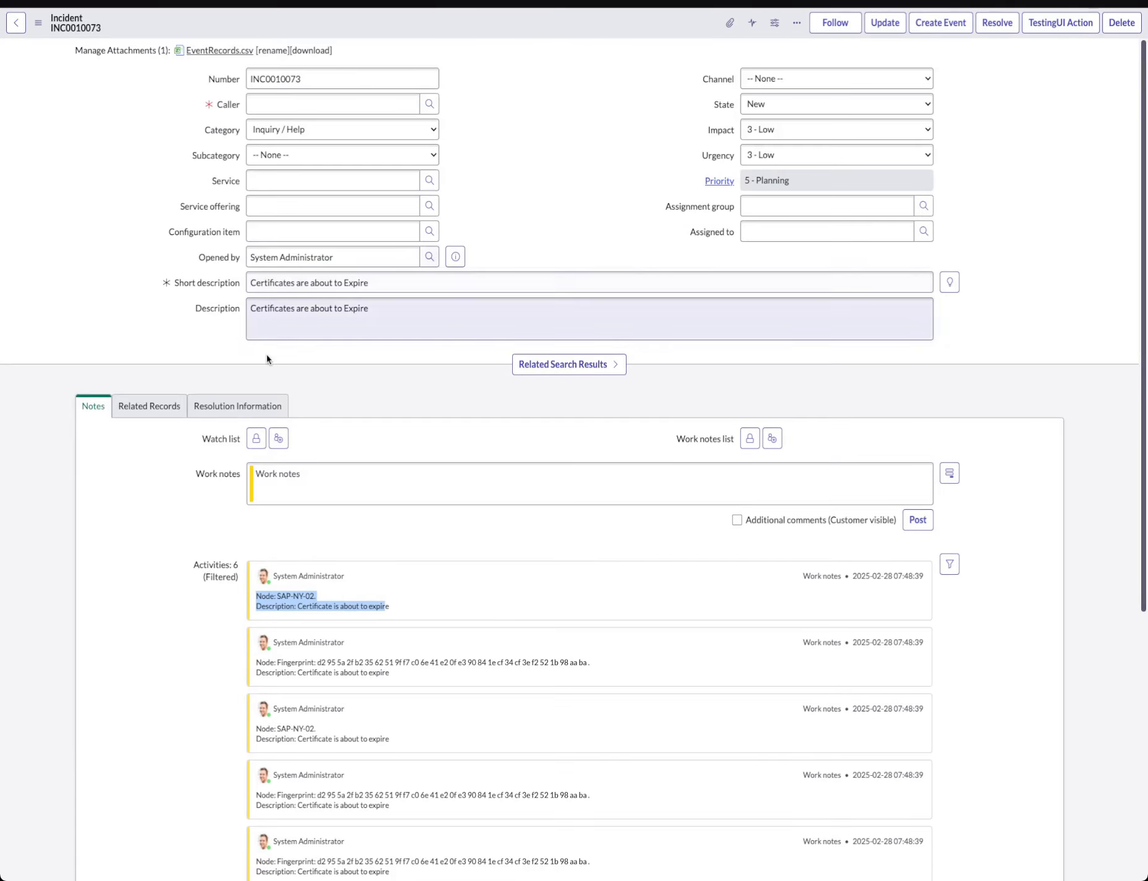
left_click_drag(173, 283, 227, 285)
scroll(235, 348, "down", 6)
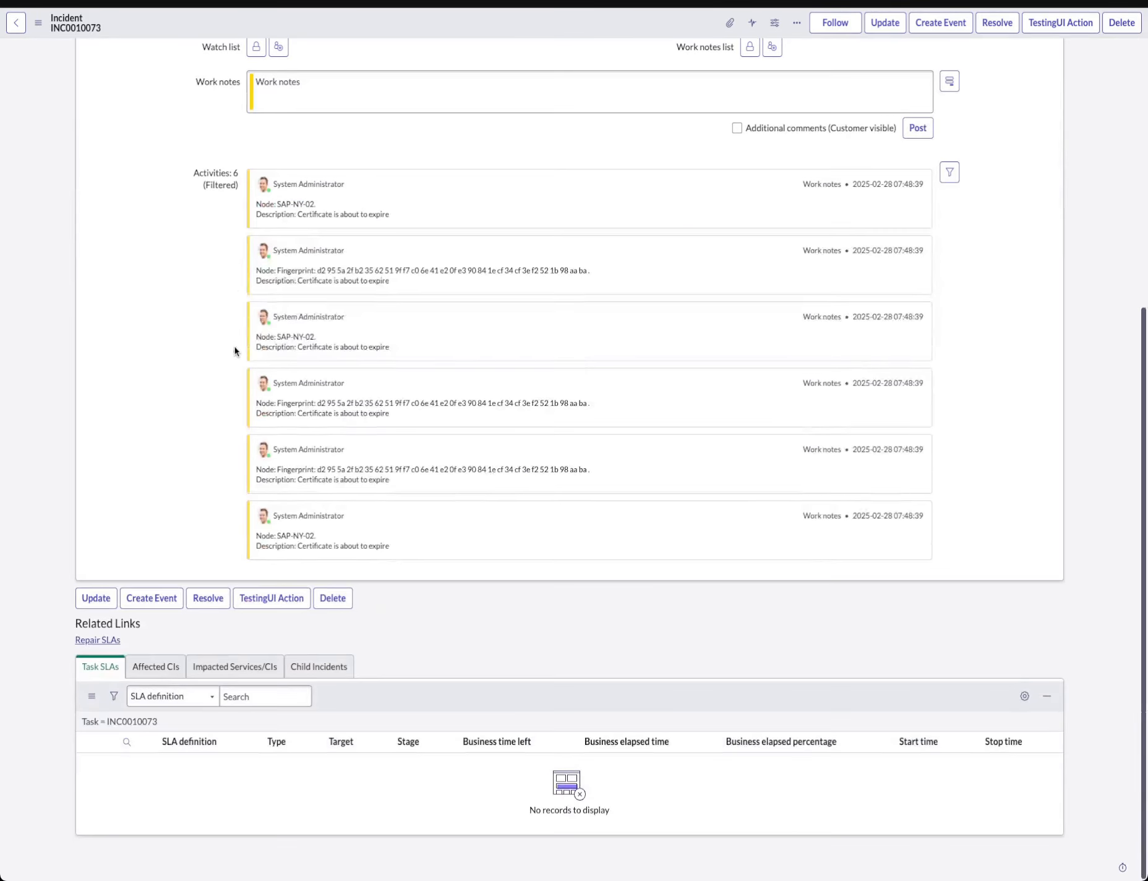
scroll(234, 346, "up", 6)
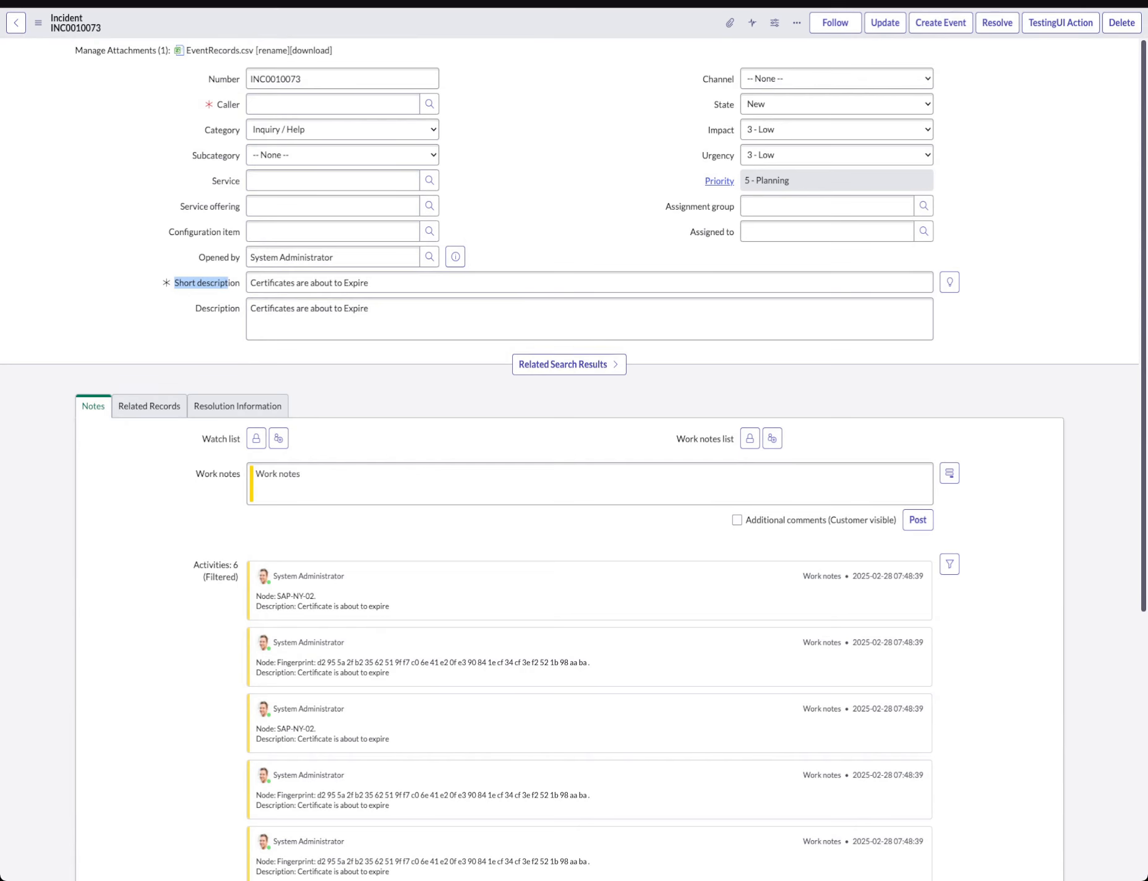
Return to the flow, dismiss the Test flow dialog, and activate the flow, confirming the activation.
key("ctrl+shift+Tab")
left_click(971, 67)
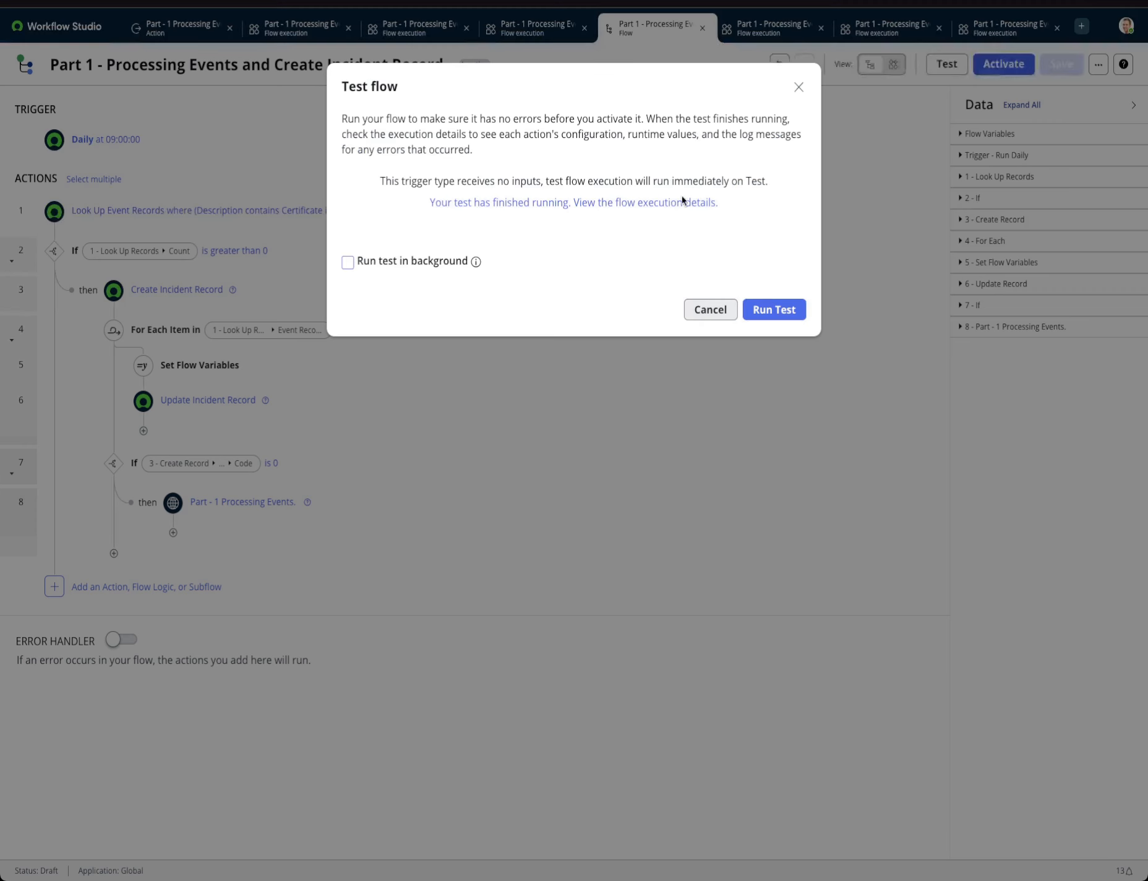
left_click(712, 309)
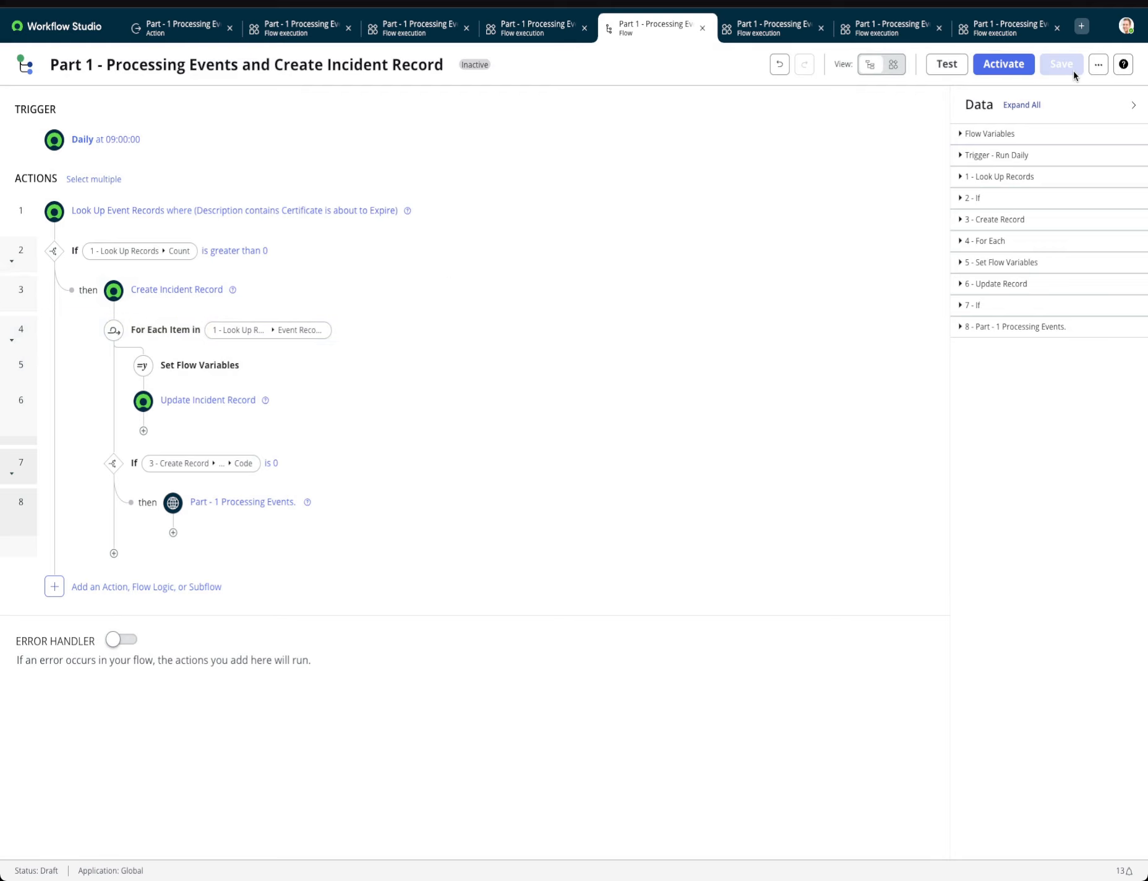
left_click(1003, 64)
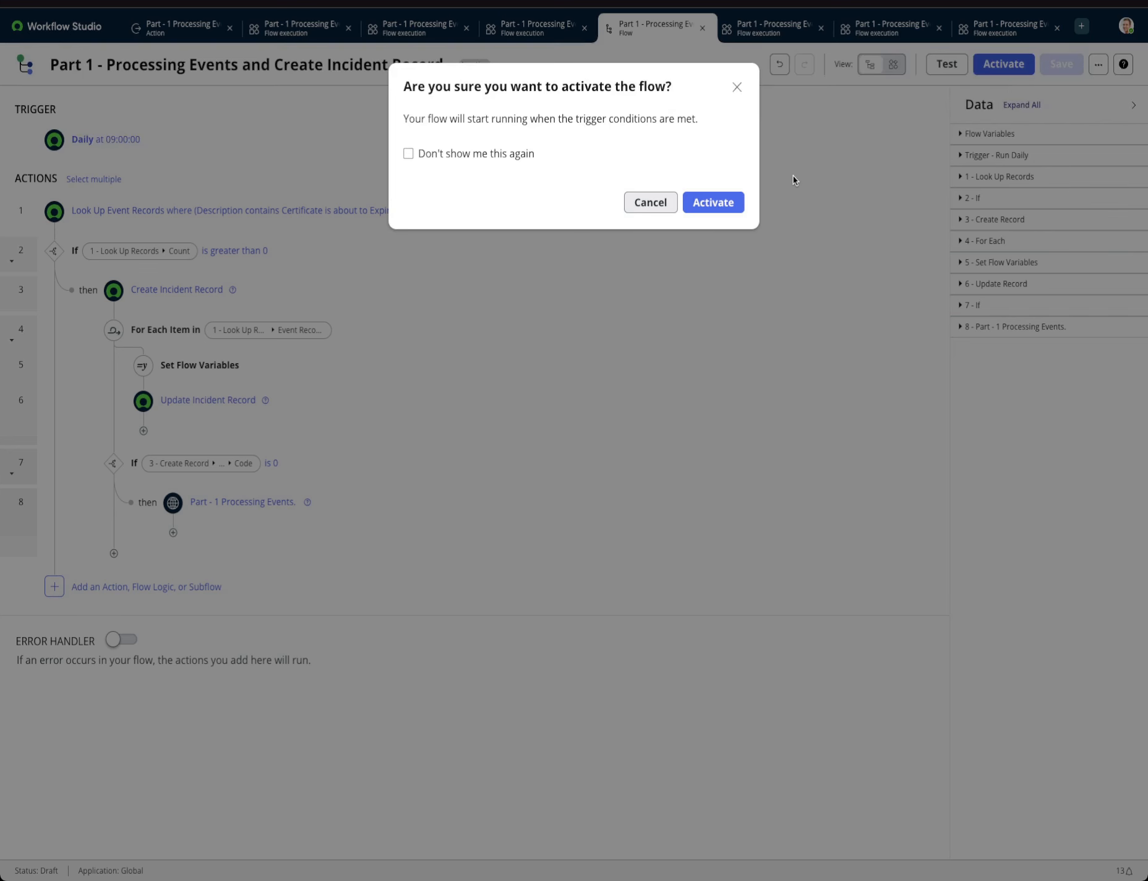
left_click(711, 203)
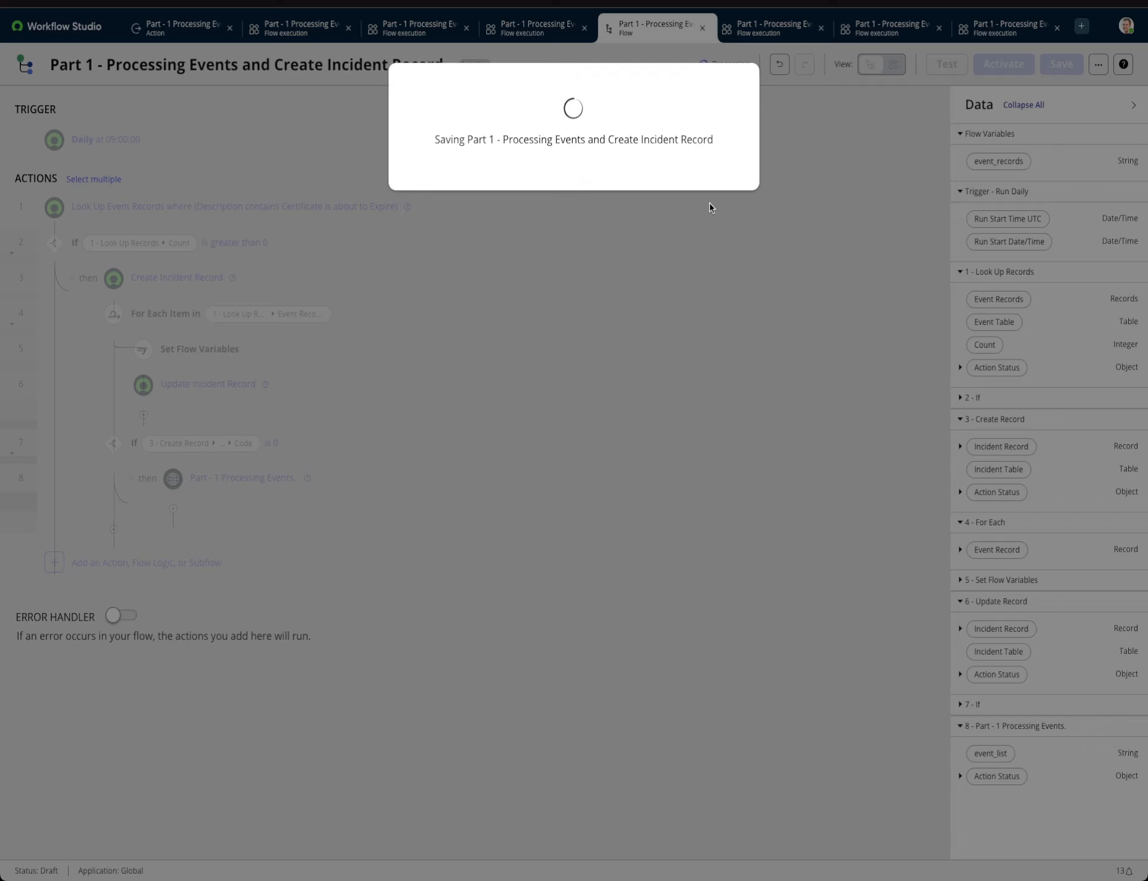